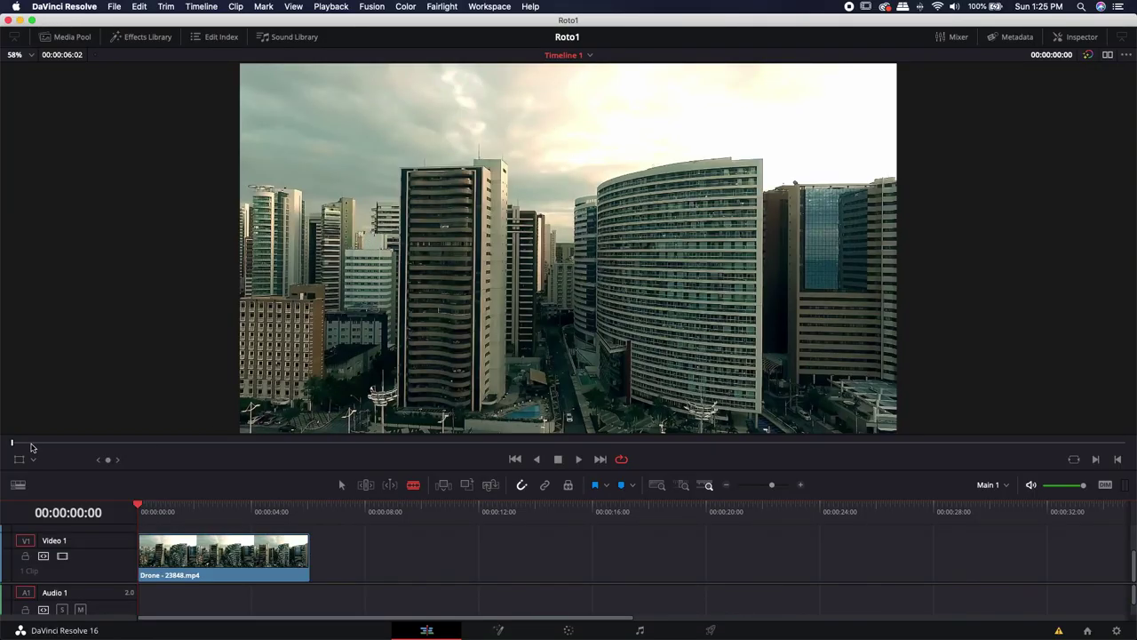
Scrub through the drone clip on the timeline, open it in Fusion and load MediaIn1 into the first viewer.
left_click_drag(32, 444, 635, 452)
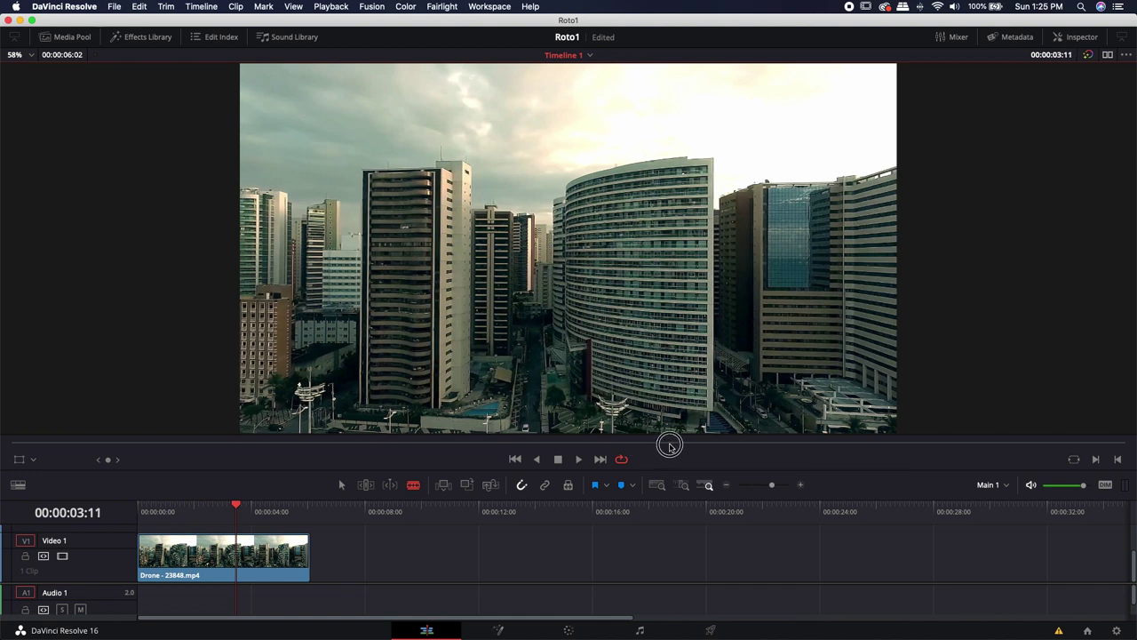
left_click_drag(668, 445, 26, 441)
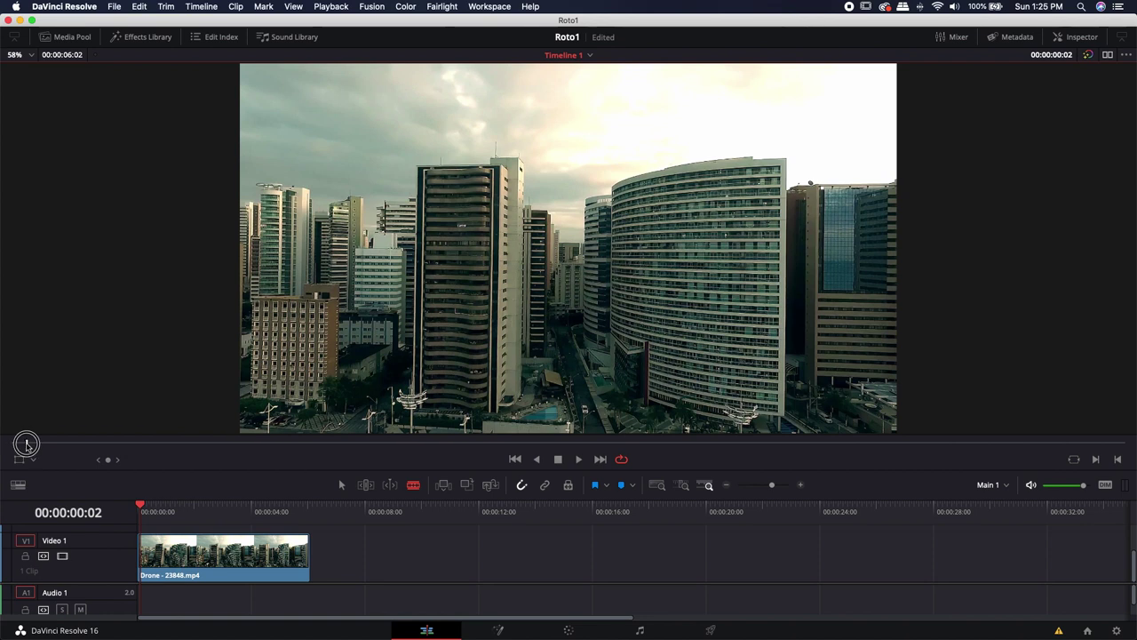
left_click(498, 630)
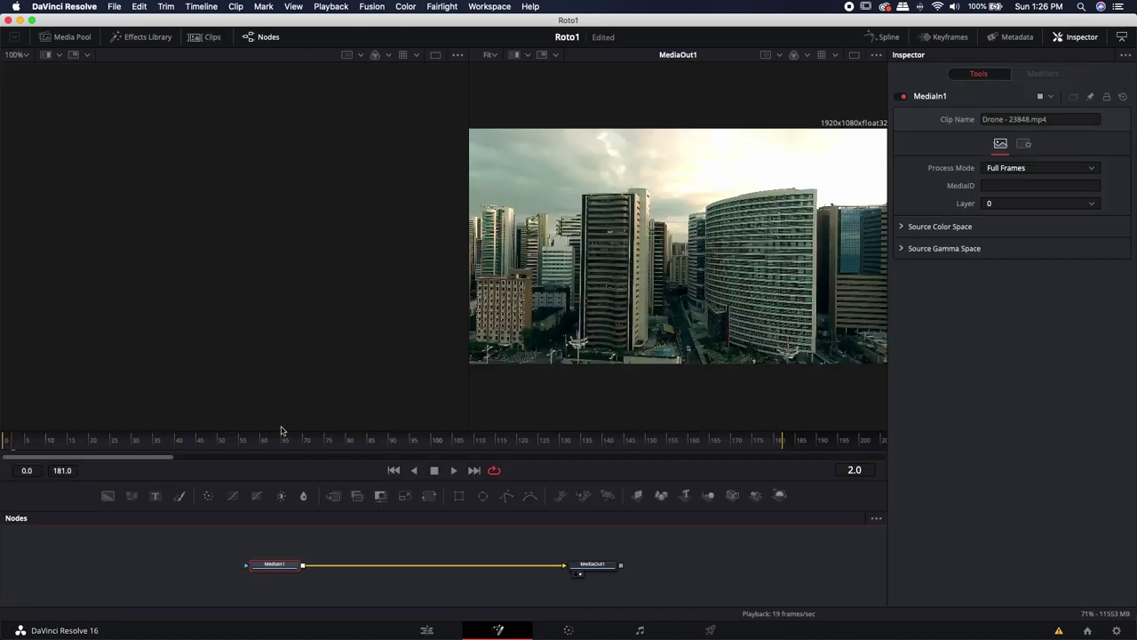
left_click_drag(274, 566, 262, 311)
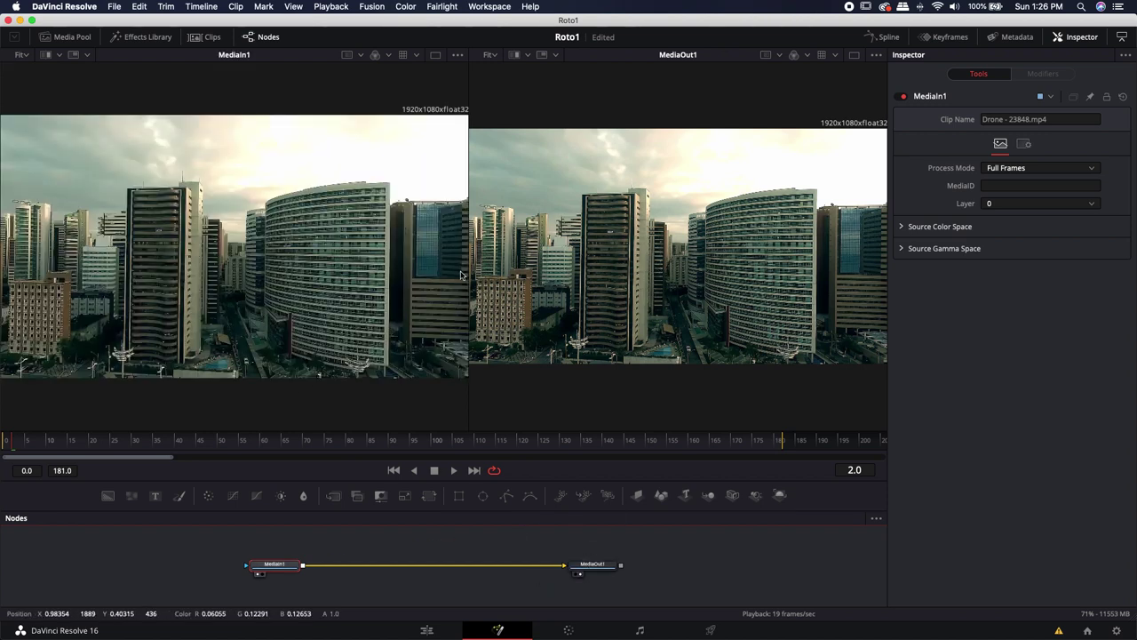
Scrub the composition back to frame 1, enlarge the node graph area and clear the node selection.
left_click_drag(147, 441, 24, 451)
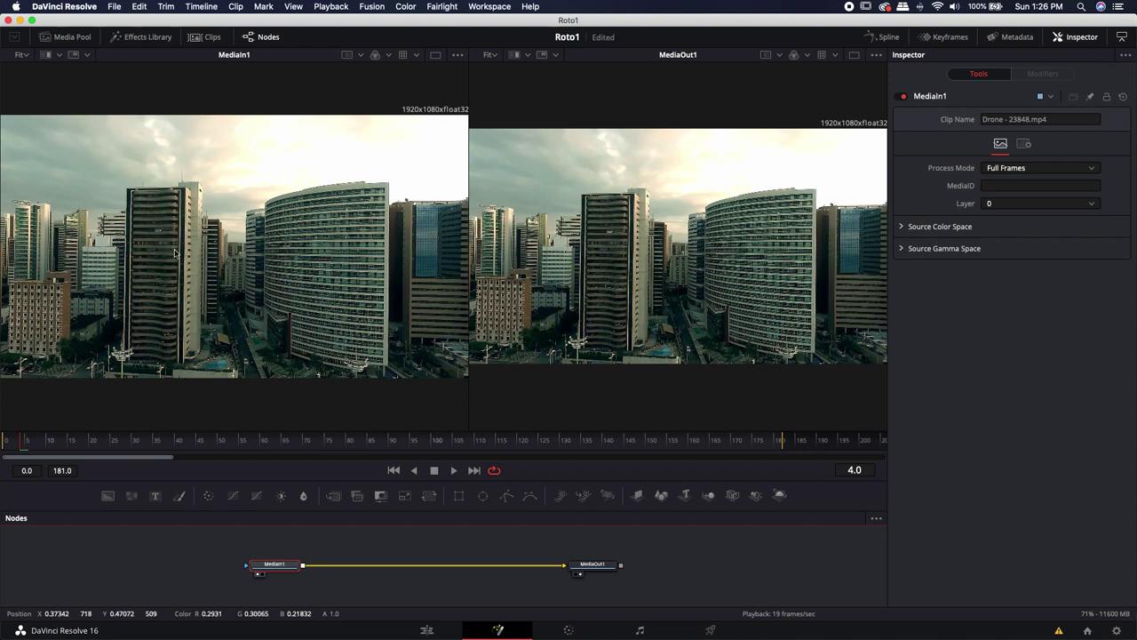
left_click_drag(51, 452, 330, 444)
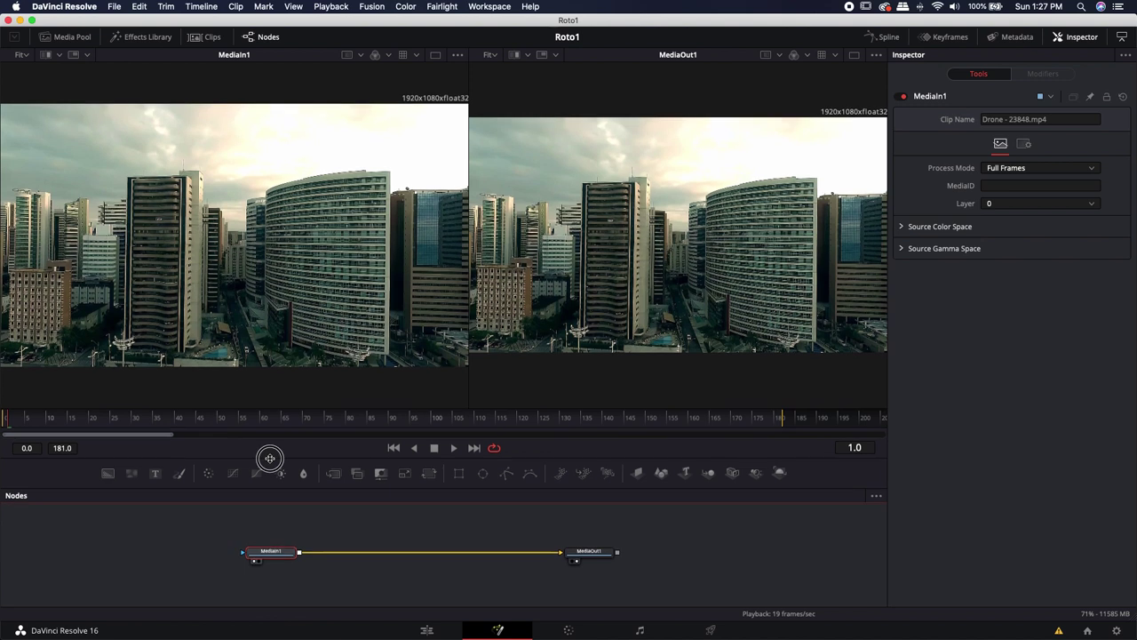
left_click_drag(270, 459, 270, 435)
left_click_drag(350, 508, 342, 544)
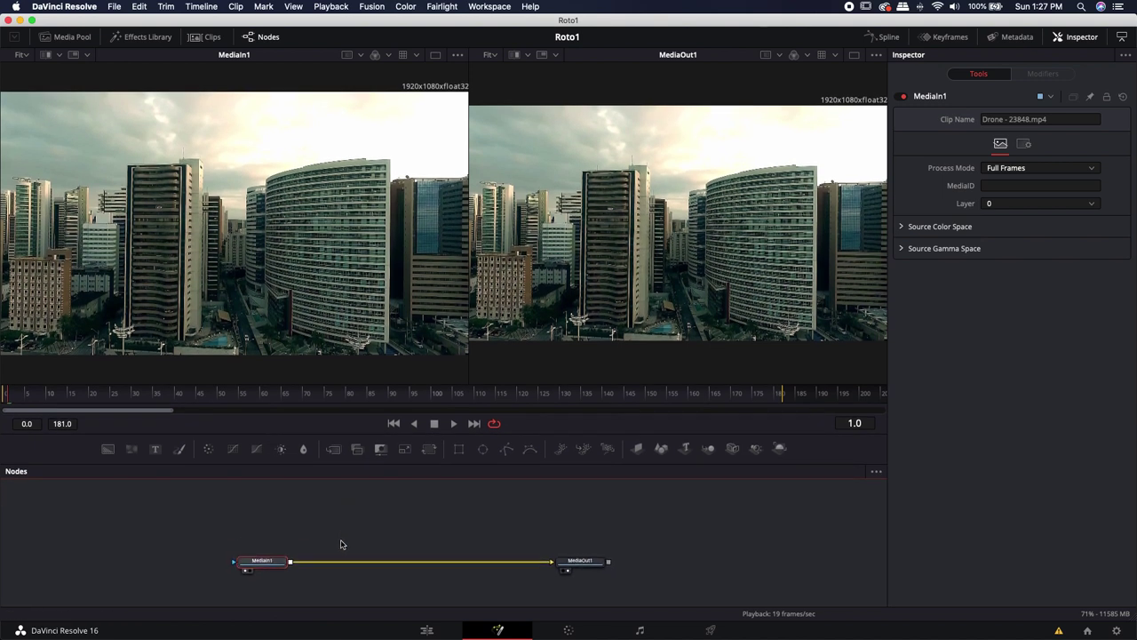
left_click(340, 543)
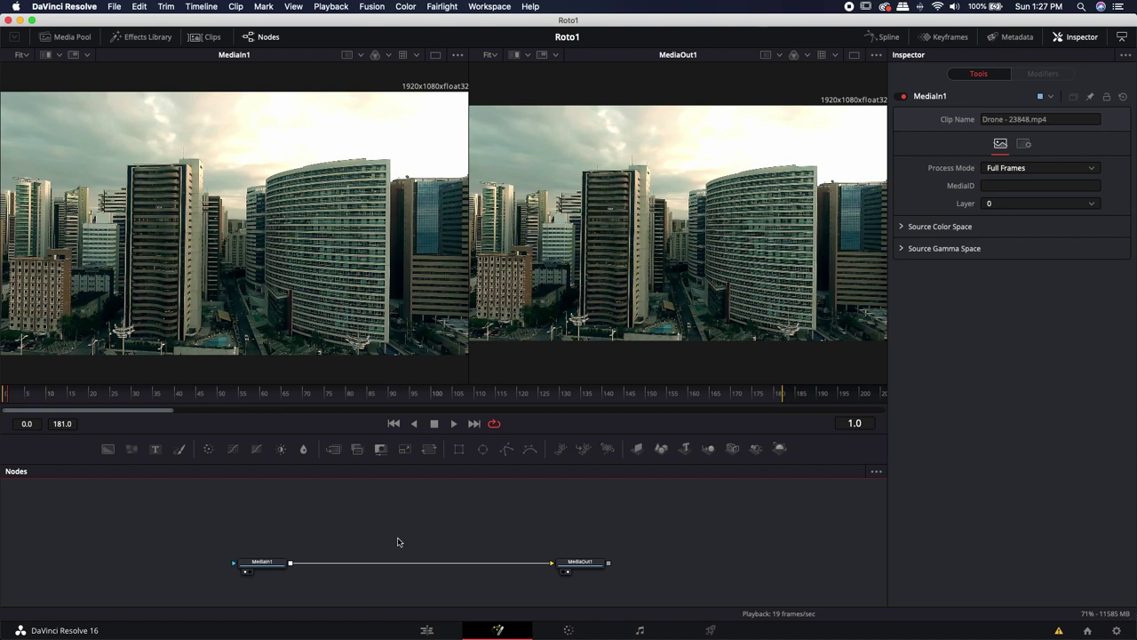
scroll(398, 542, "up", 1)
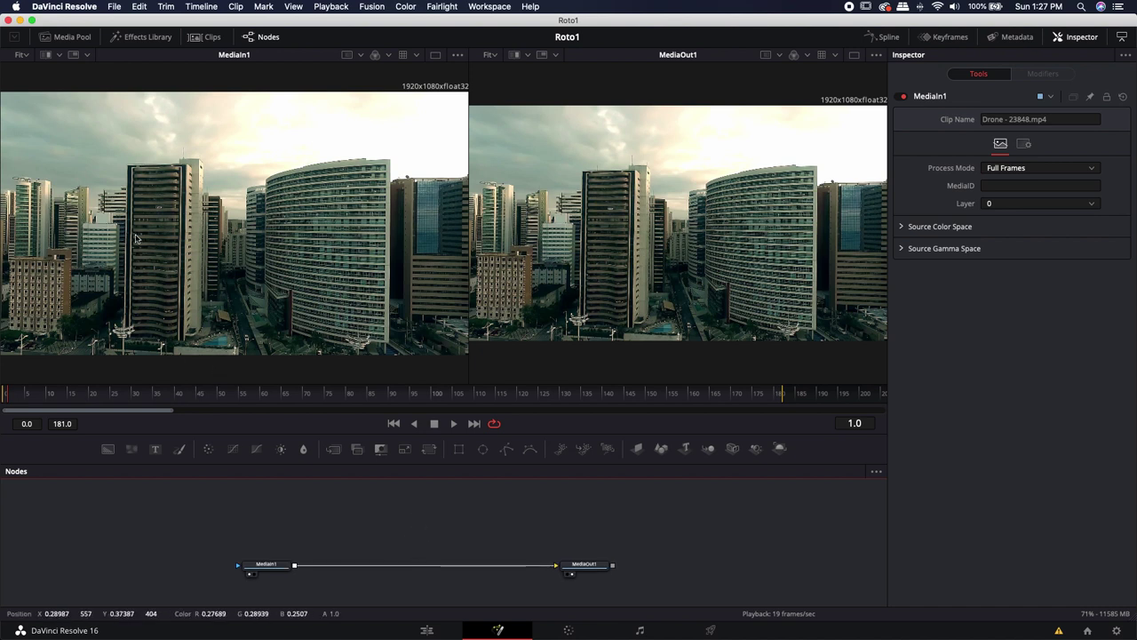
Add an unconnected Polygon mask node above the MediaIn1 and MediaOut1 nodes.
left_click(508, 455)
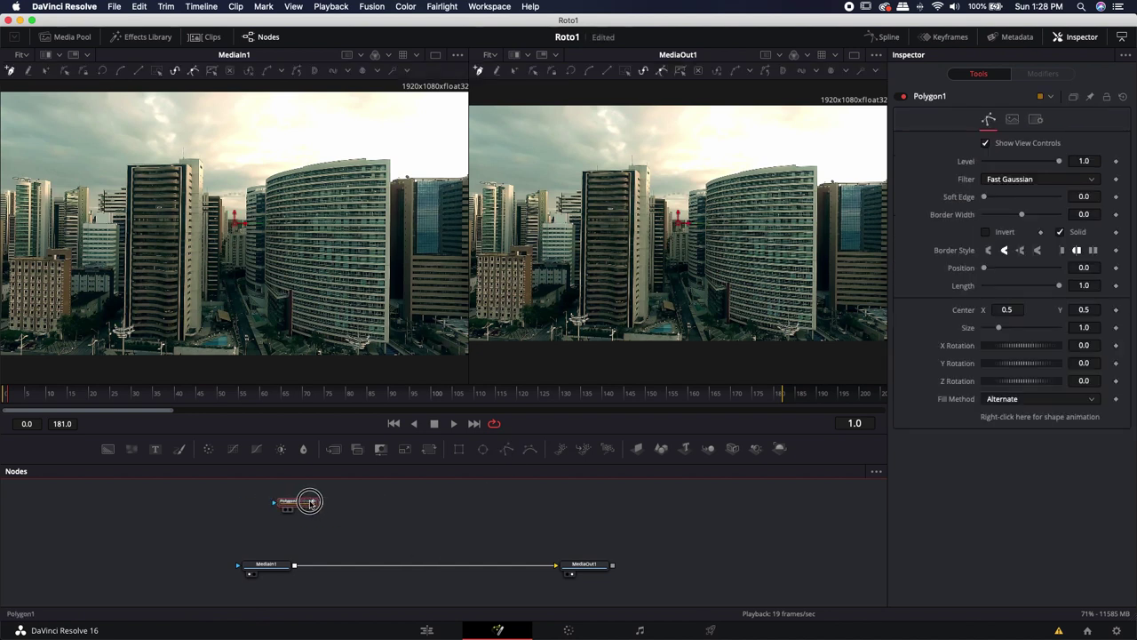
left_click(311, 503)
left_click_drag(386, 507, 373, 519)
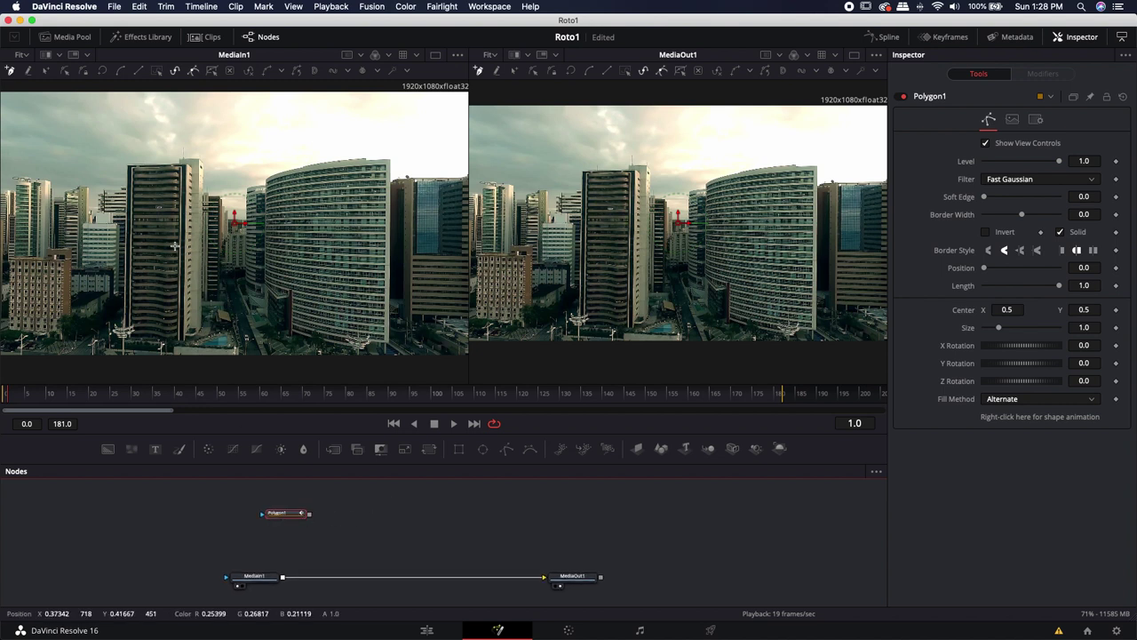
Draw a closed four-point polygon mask around the upper part of the tall dark building's front face.
left_click(127, 226)
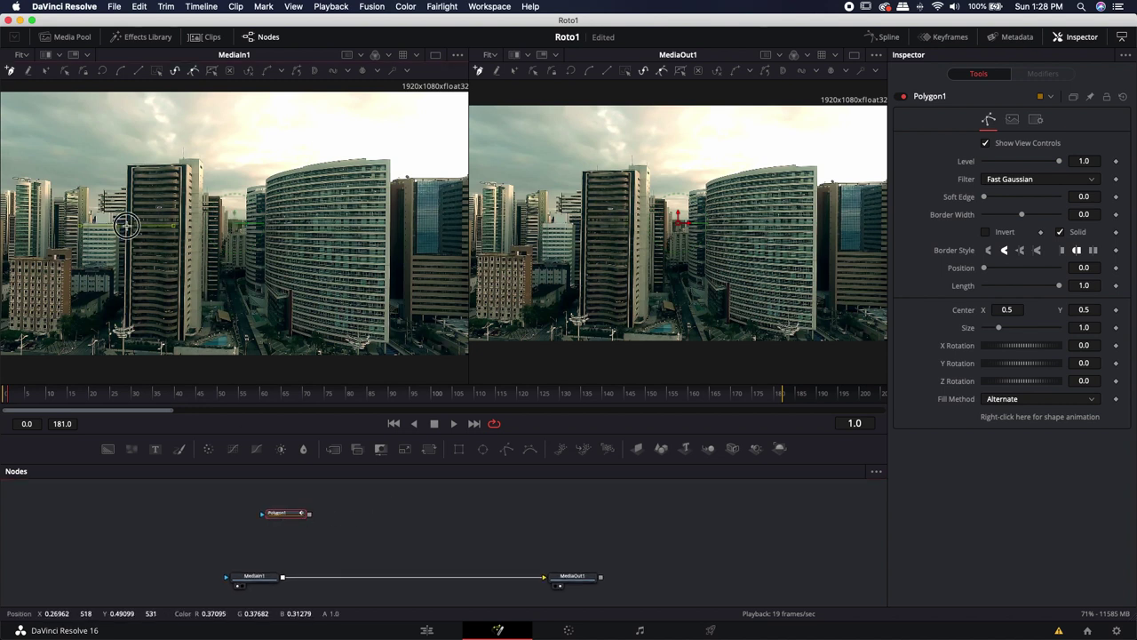
left_click(129, 165)
left_click(187, 165)
left_click(187, 224)
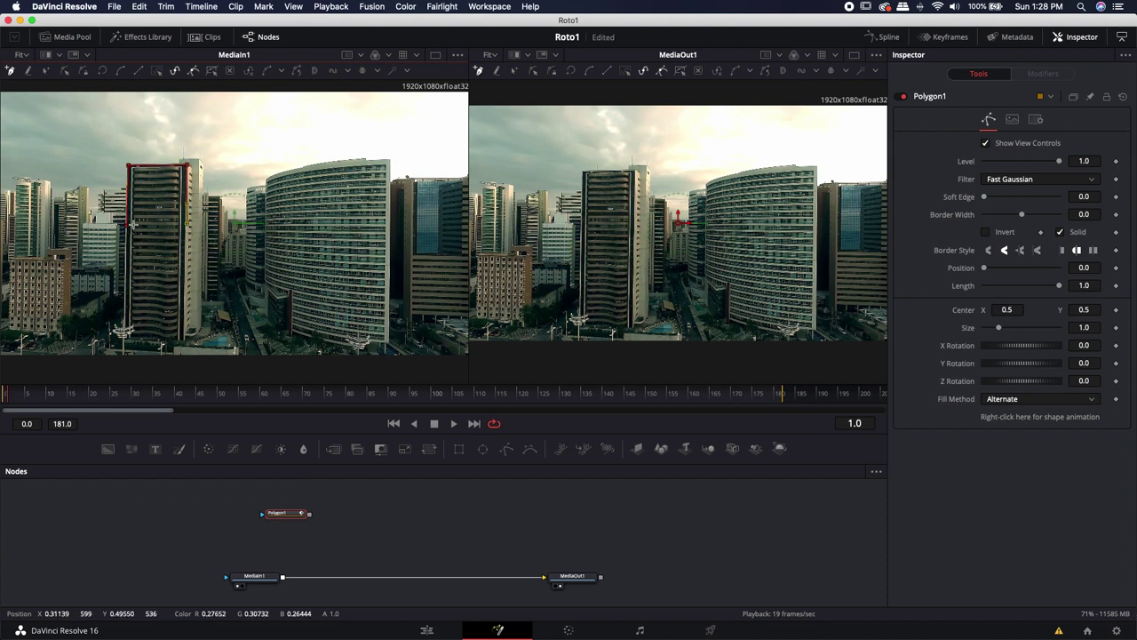
left_click(130, 224)
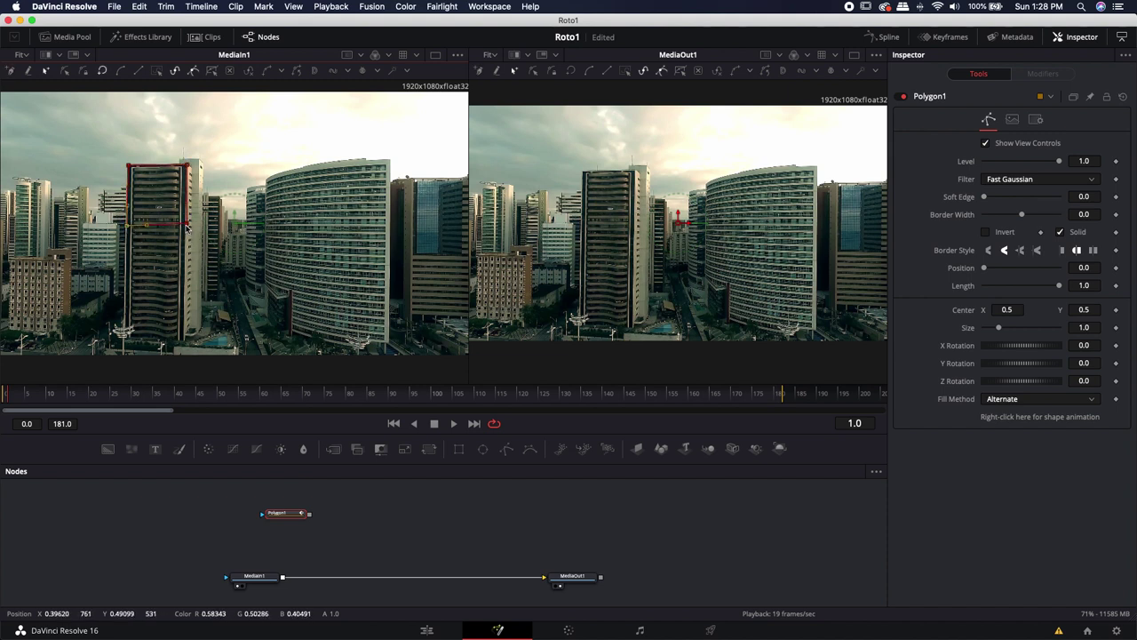
Preview the Polygon1 mask on its own in the first viewer, and return that viewer to MediaIn1.
key("1")
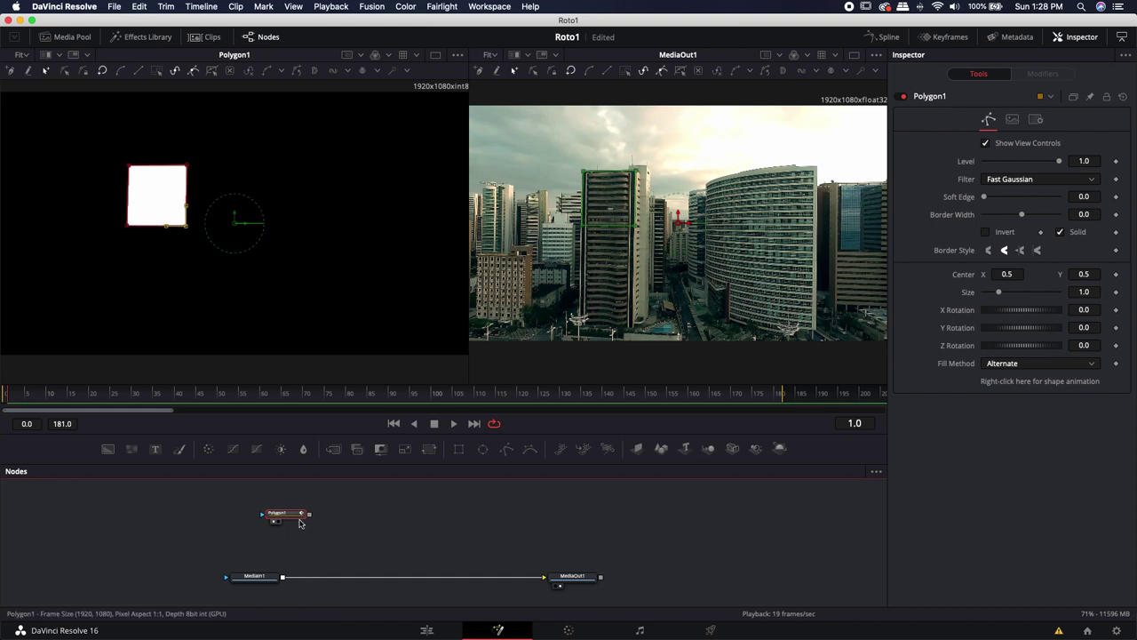
left_click_drag(245, 578, 302, 309)
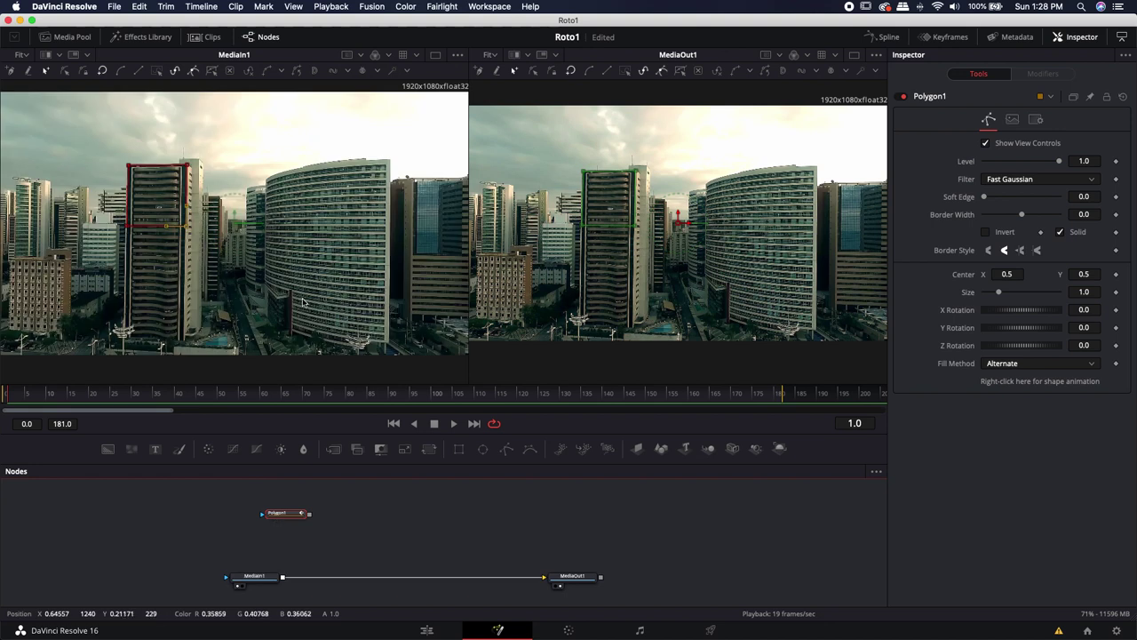
Try masking MediaIn1 directly with Polygon1's output, and disconnect the two nodes again.
left_click_drag(310, 514, 254, 579)
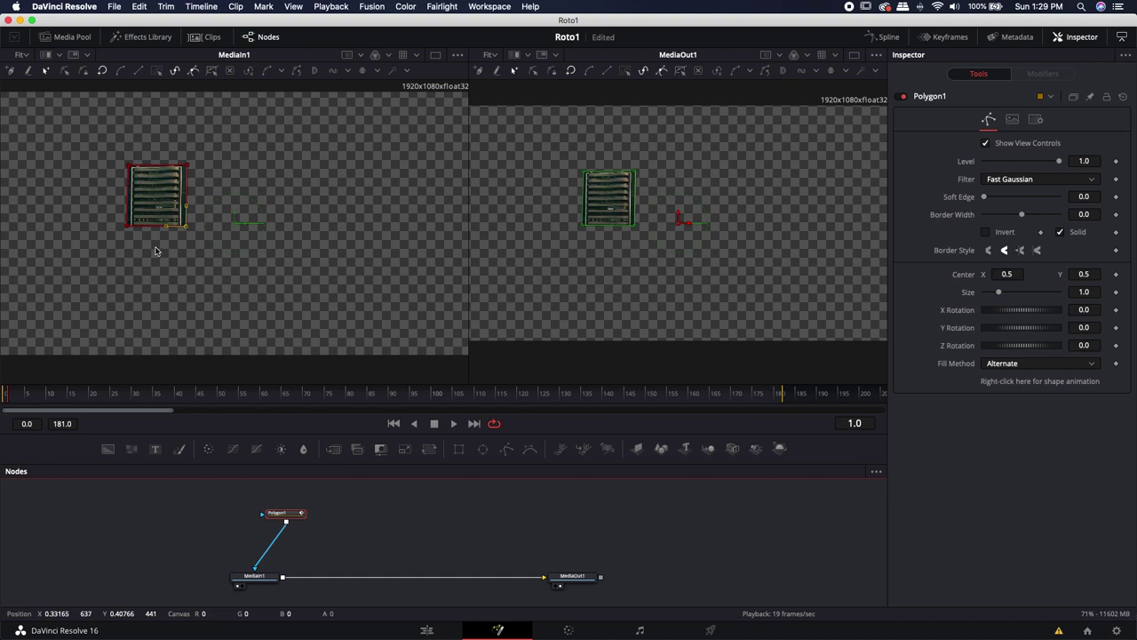
left_click_drag(255, 567, 345, 511)
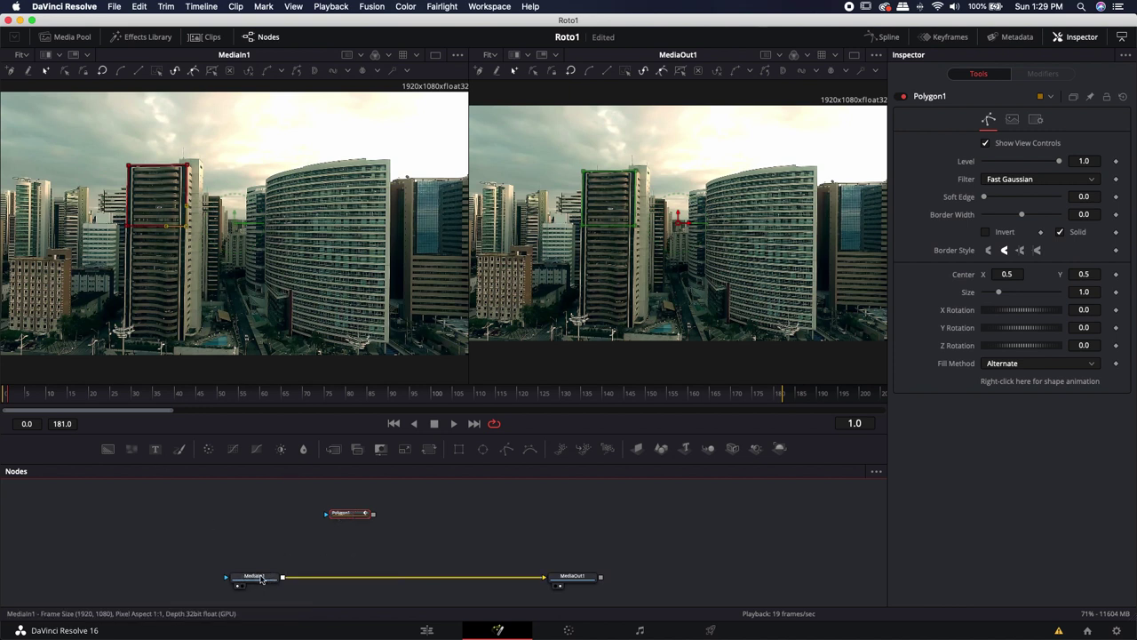
Insert a Matte Control node after MediaIn1 and position it beneath Polygon1.
mouse_move(260, 579)
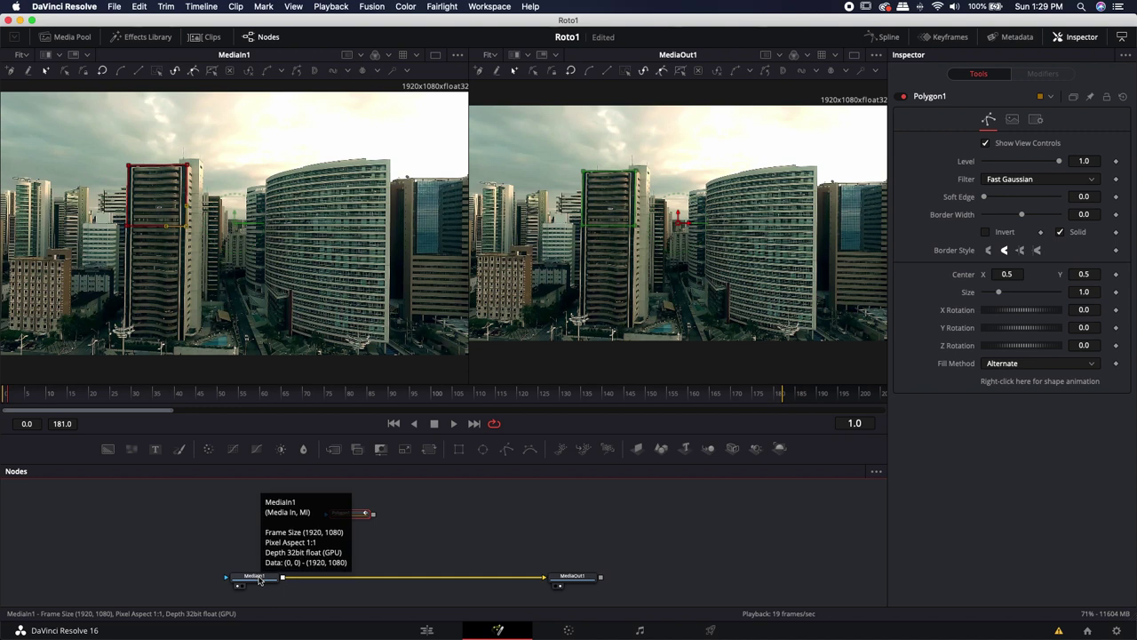
scroll(259, 579, "right", 1)
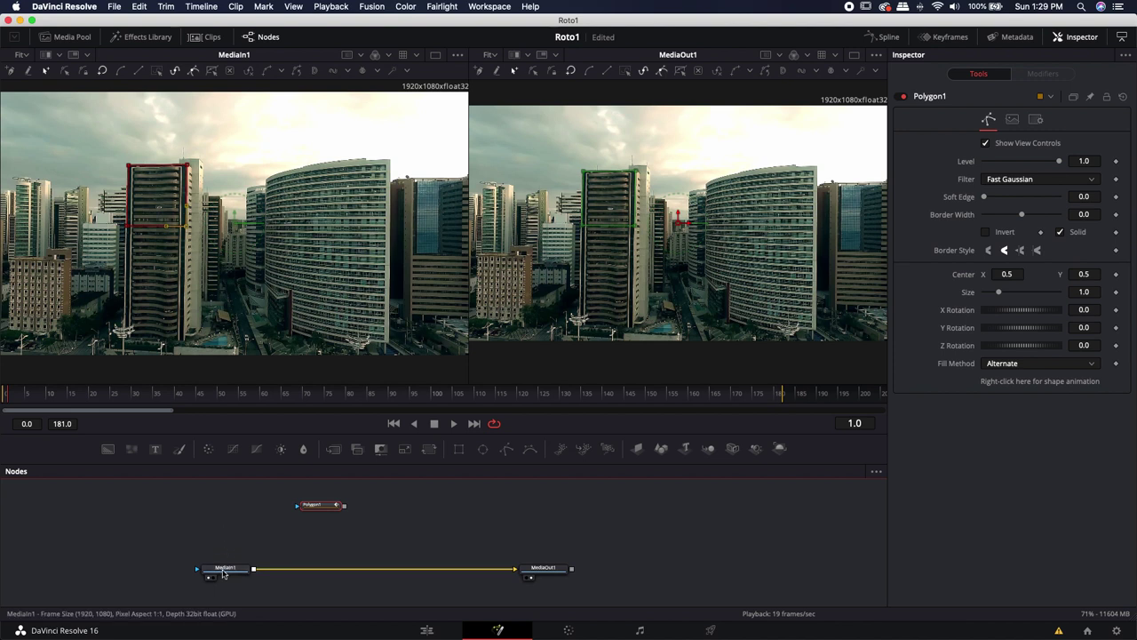
left_click(224, 574)
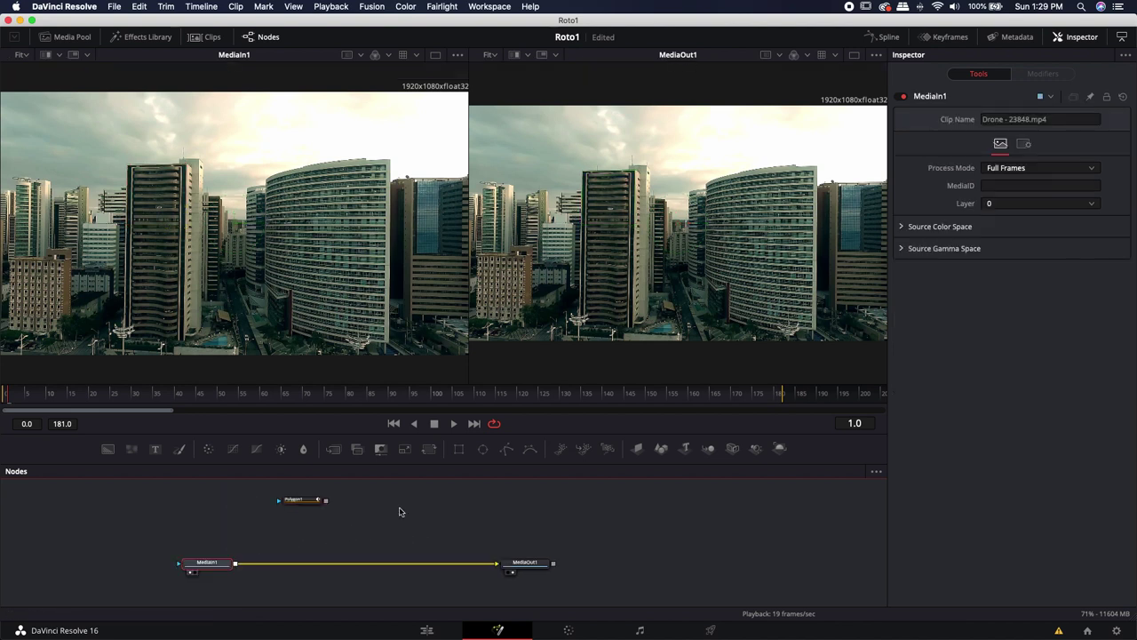
left_click(380, 451)
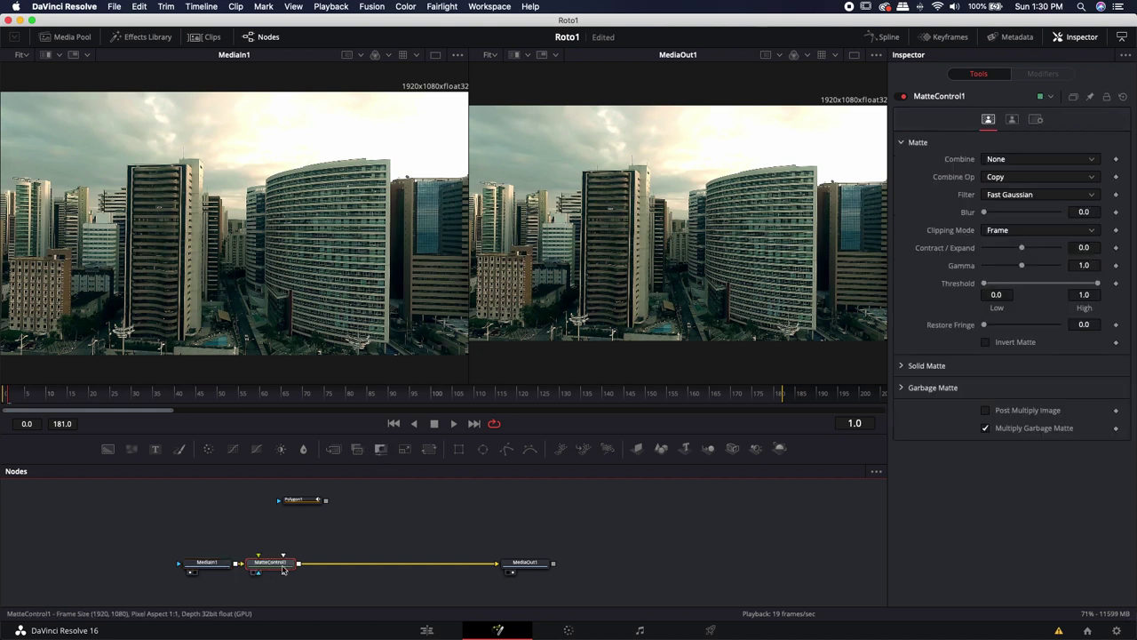
left_click_drag(274, 566, 310, 569)
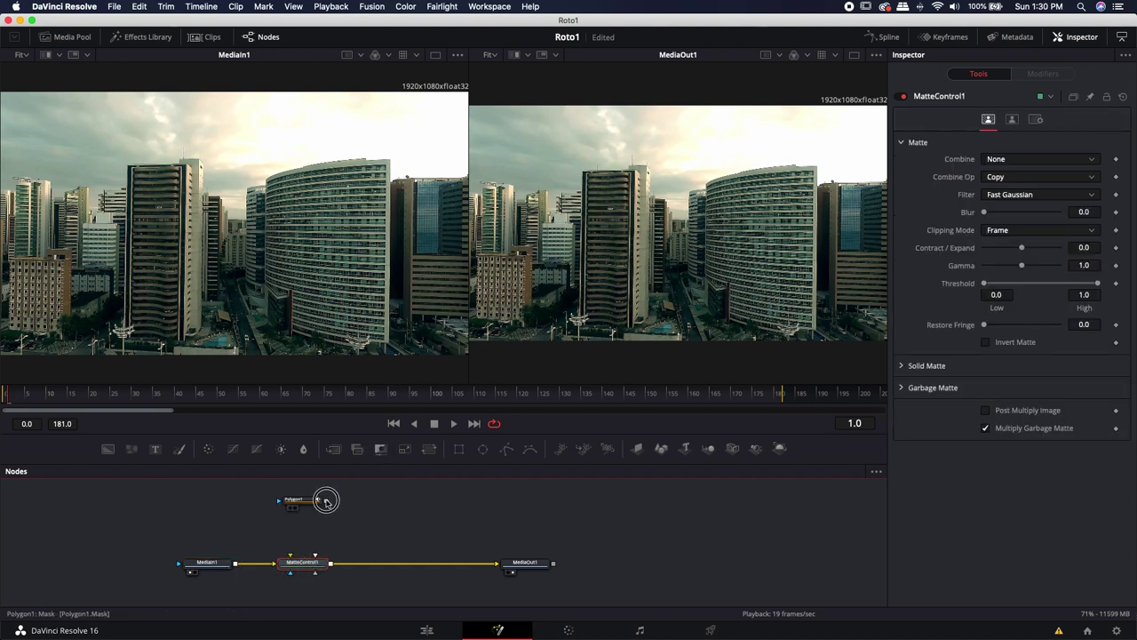
Show MatteControl1 in the first viewer while trying Polygon1 as its effect mask, and detach that connection.
left_click_drag(325, 500, 302, 569)
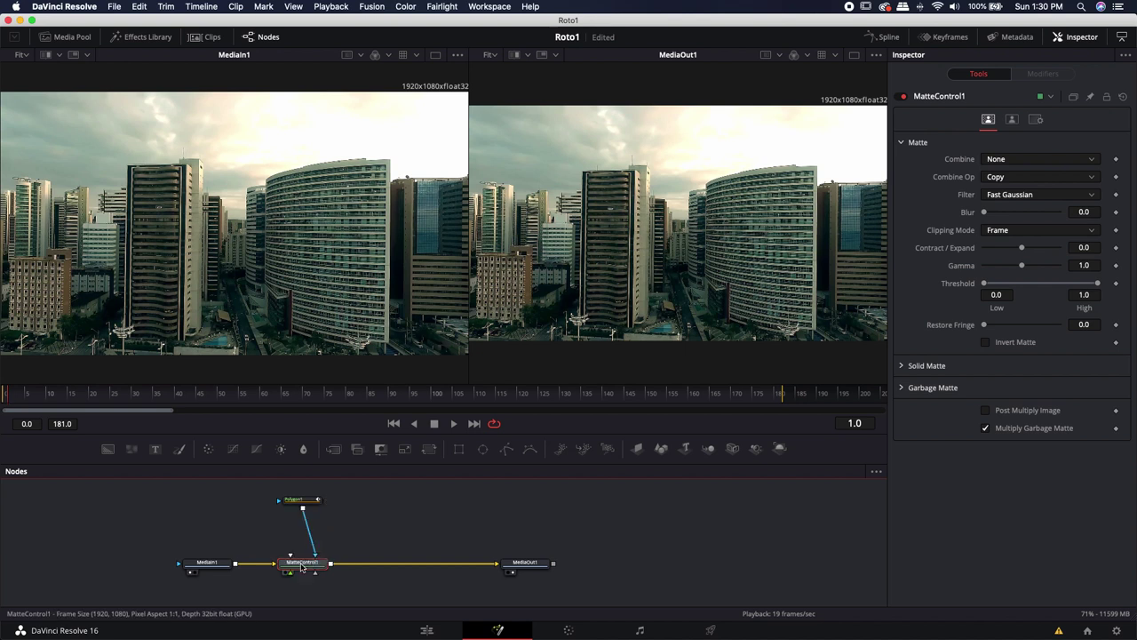
key("1")
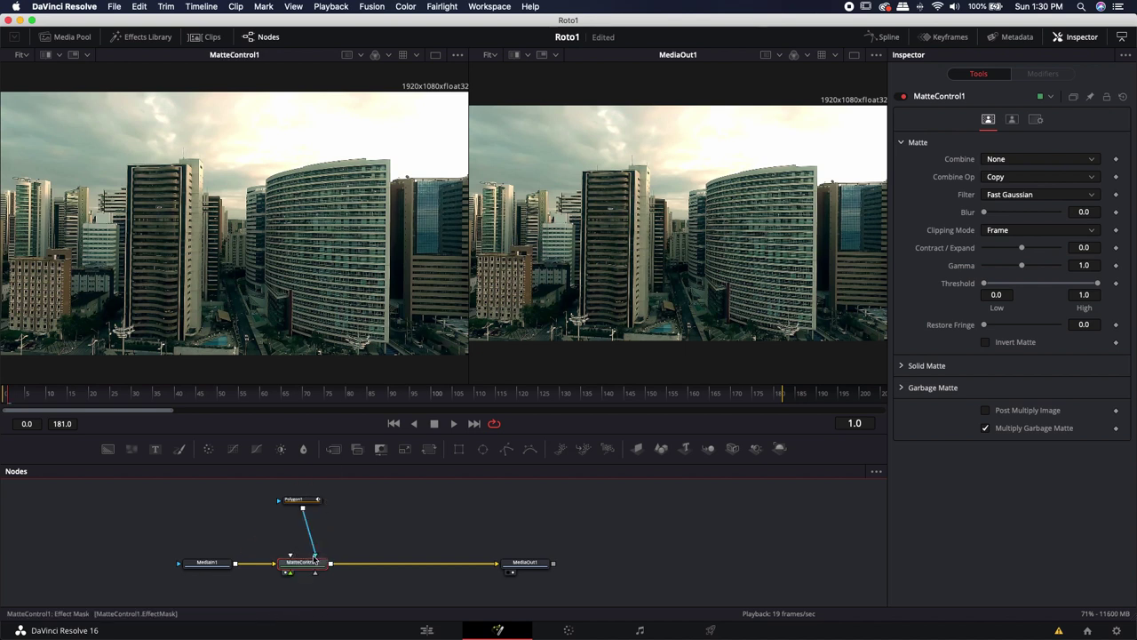
left_click_drag(313, 558, 325, 528)
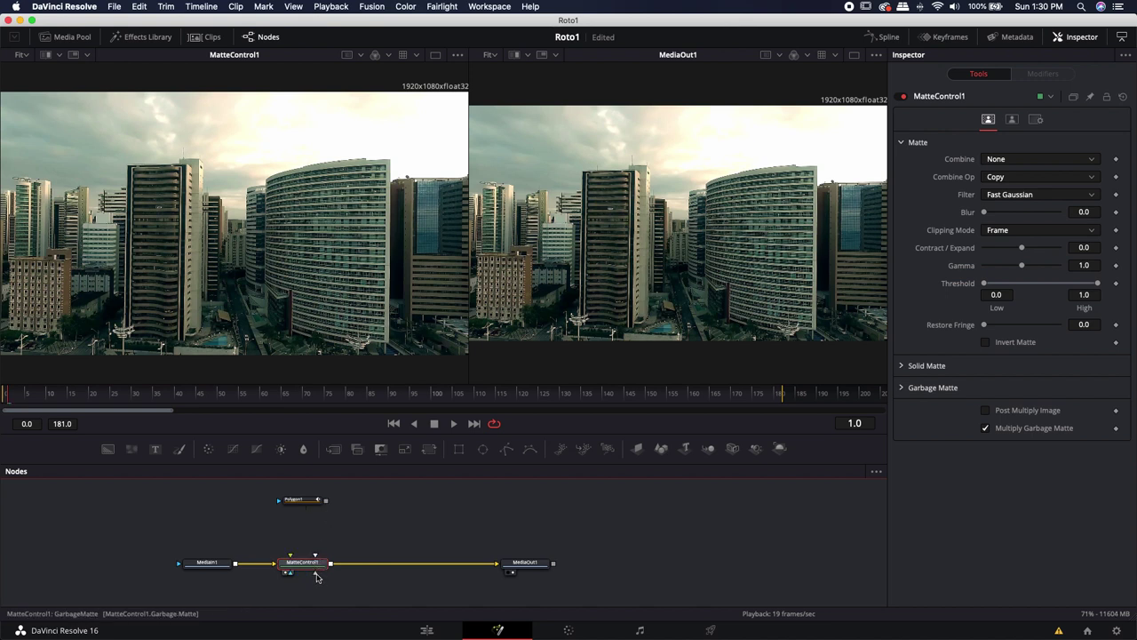
Try feeding Polygon1 straight into MatteControl1's garbage matte input, and detach it again.
left_click_drag(327, 501, 315, 573)
left_click_drag(315, 573, 316, 571)
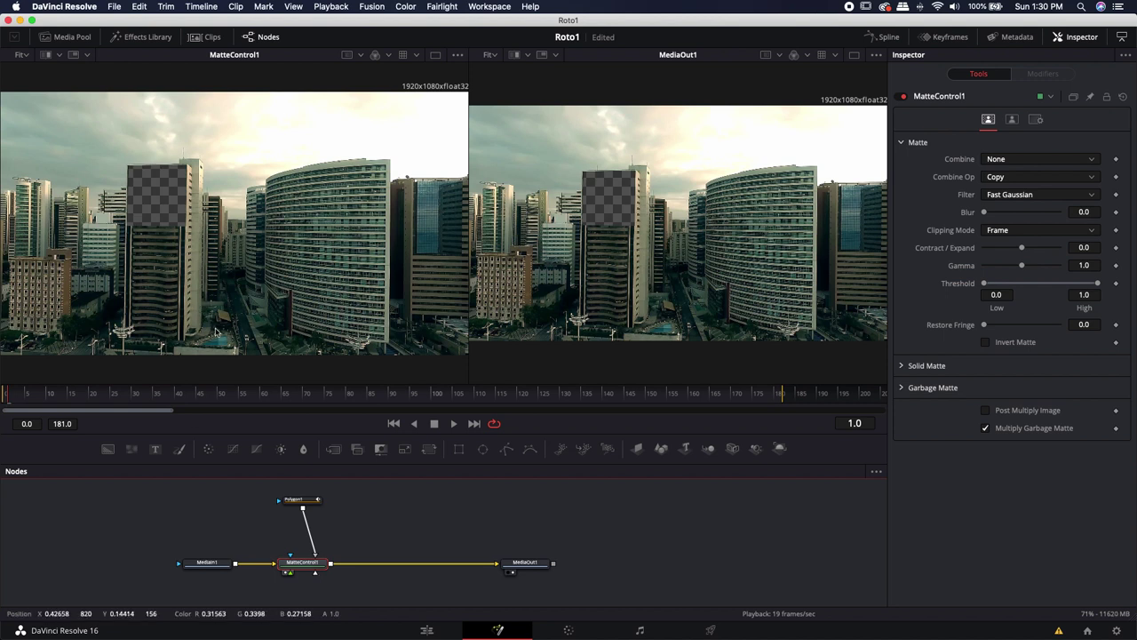
left_click_drag(330, 542, 376, 509)
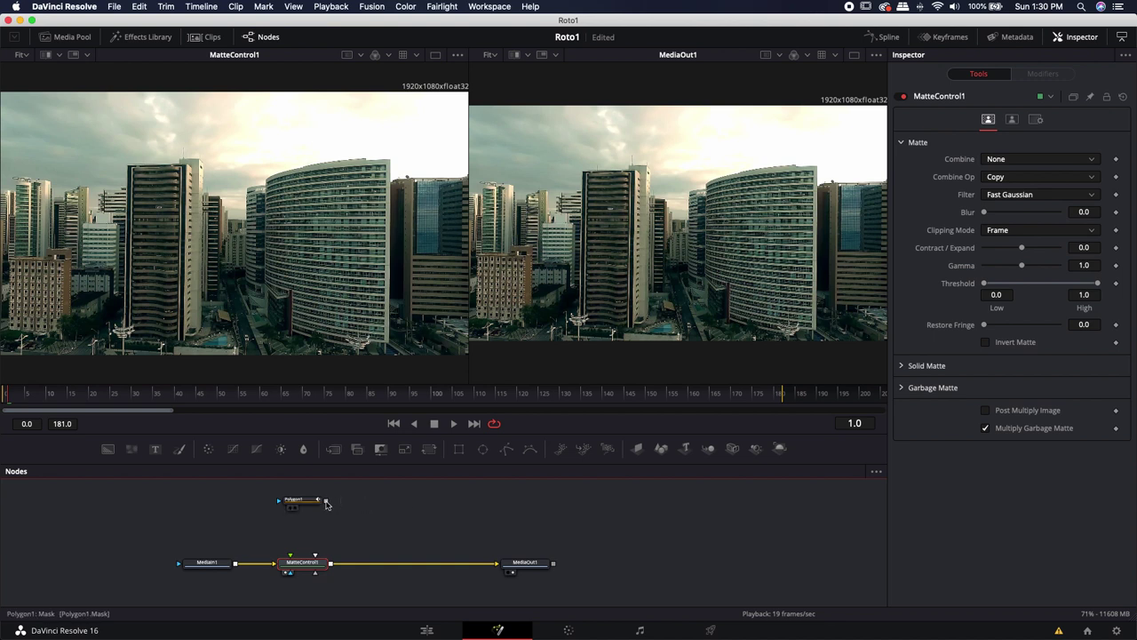
Connect Polygon1's output to MatteControl1, choosing GarbageMatte as the target input, and repeat the connection once after detaching it.
left_click_drag(327, 500, 303, 564)
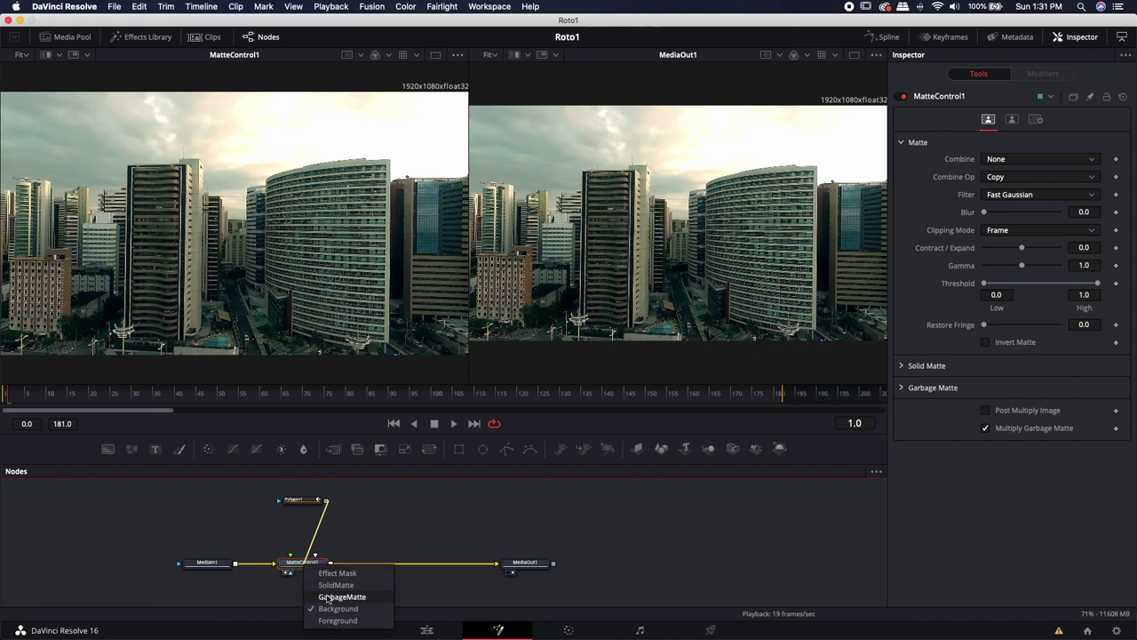
left_click(327, 597)
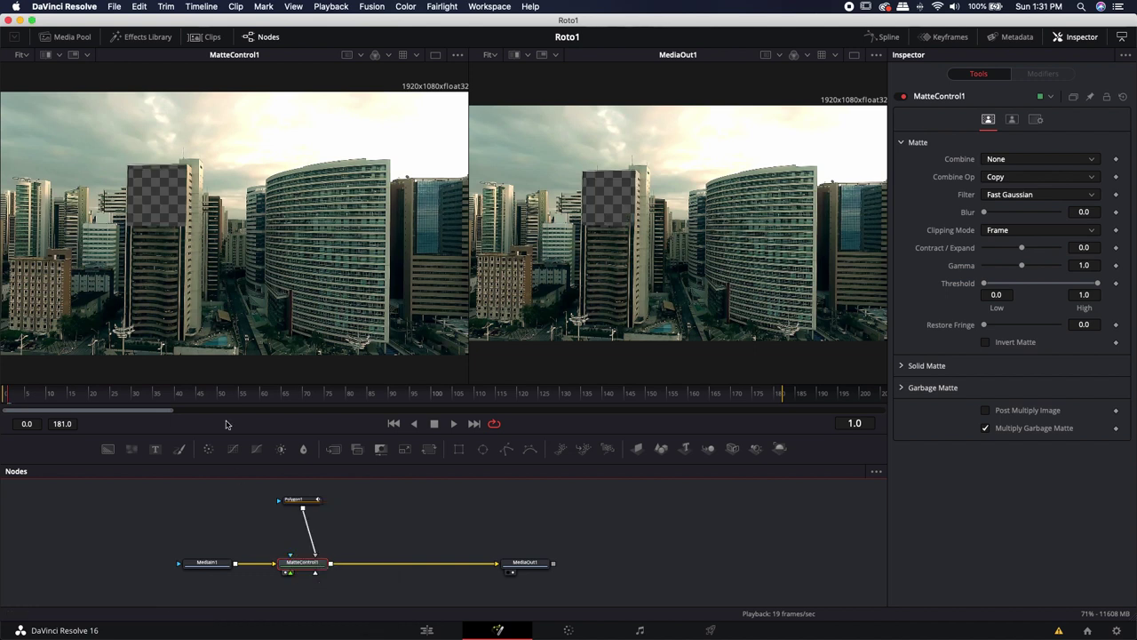
left_click(313, 550)
left_click_drag(326, 504, 313, 562)
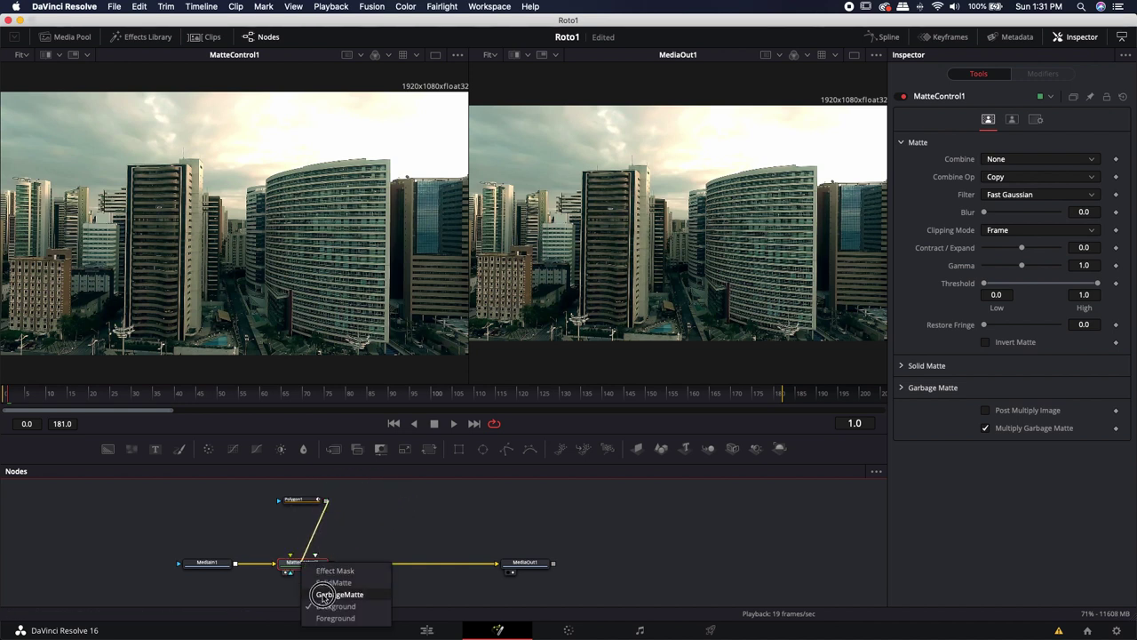
left_click(330, 593)
Move MediaIn1 away from and below MatteControl1 in the node graph, and select Polygon1 to show its mask settings.
left_click_drag(222, 564, 164, 563)
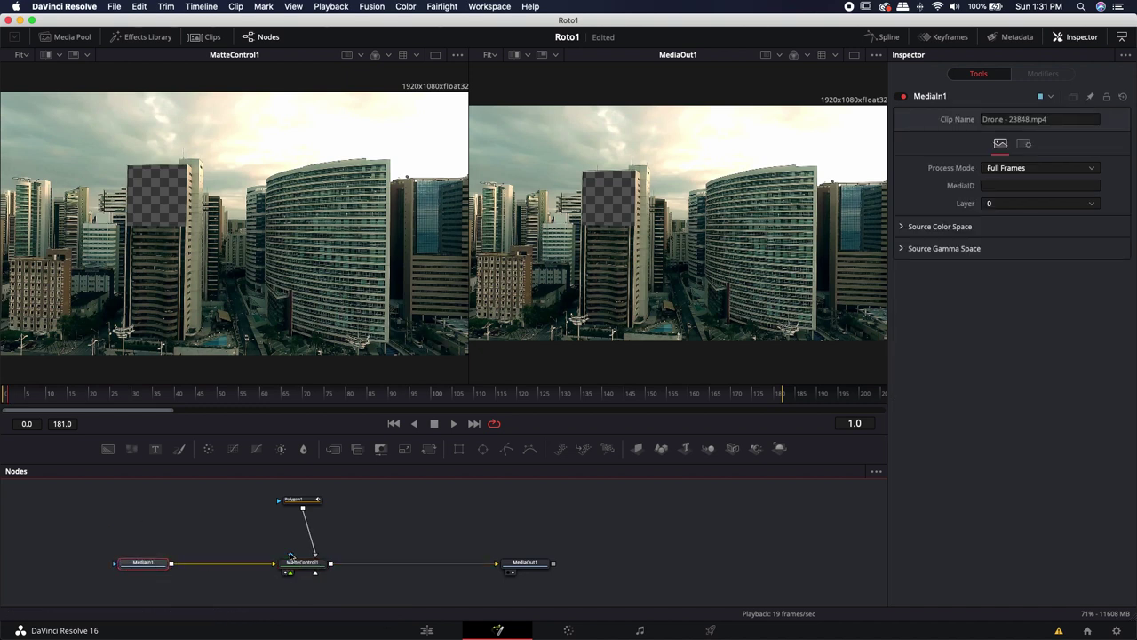
scroll(315, 554, "right", 2)
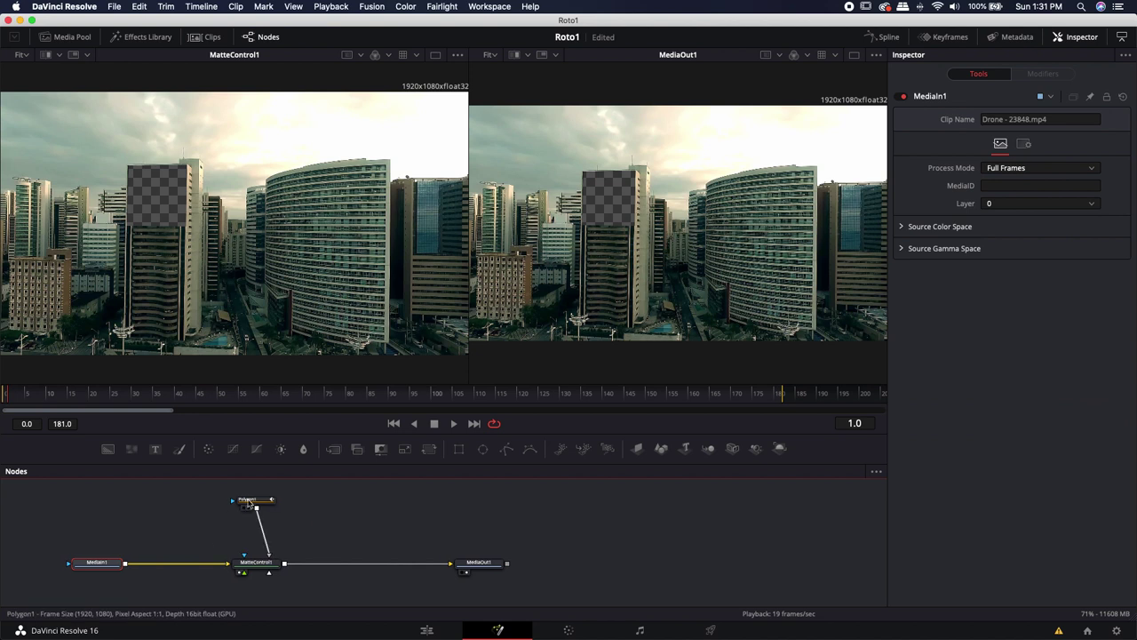
left_click(255, 502)
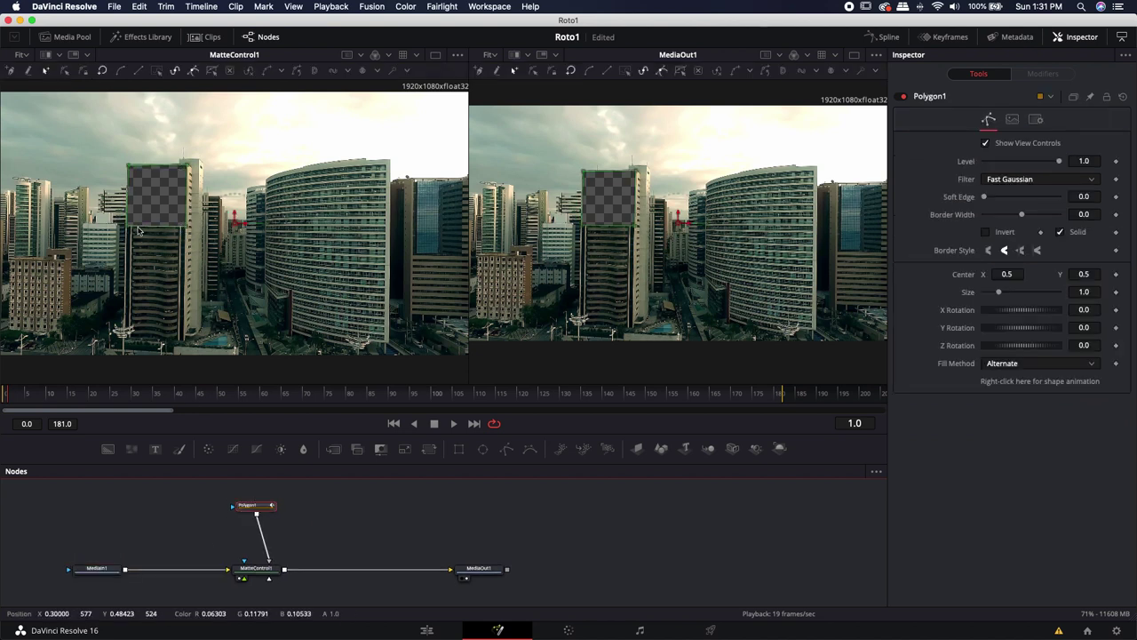
scroll(271, 524, "down", 4)
left_click_drag(96, 487, 193, 571)
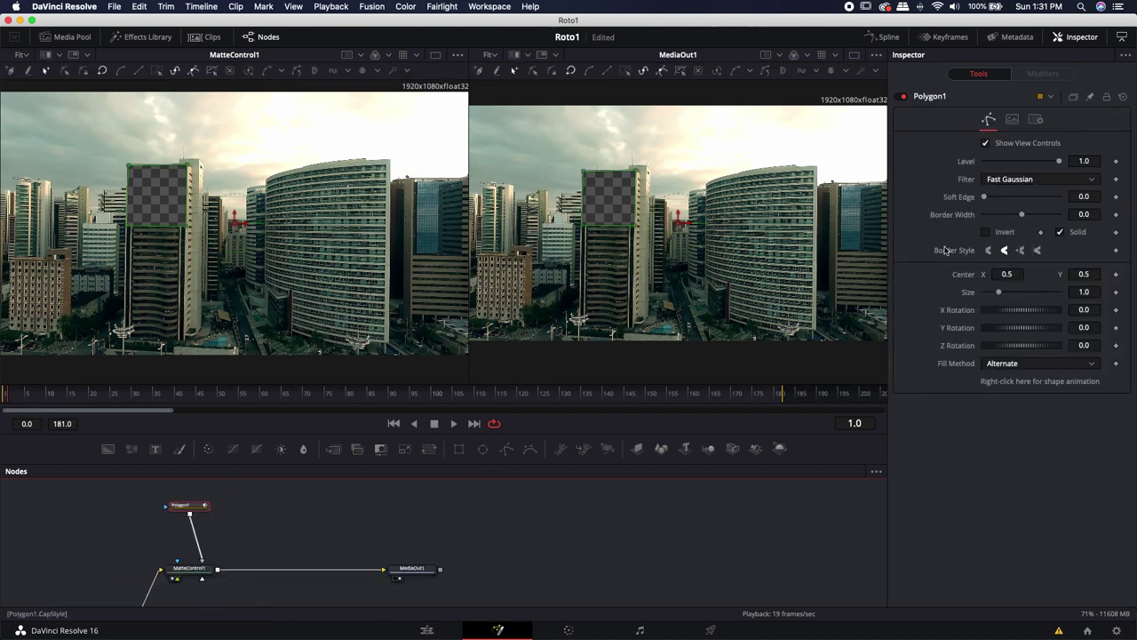
Invert the Polygon1 mask and composite MatteControl1 over MediaIn1 through a new Merge node shown in the first viewer.
left_click(985, 231)
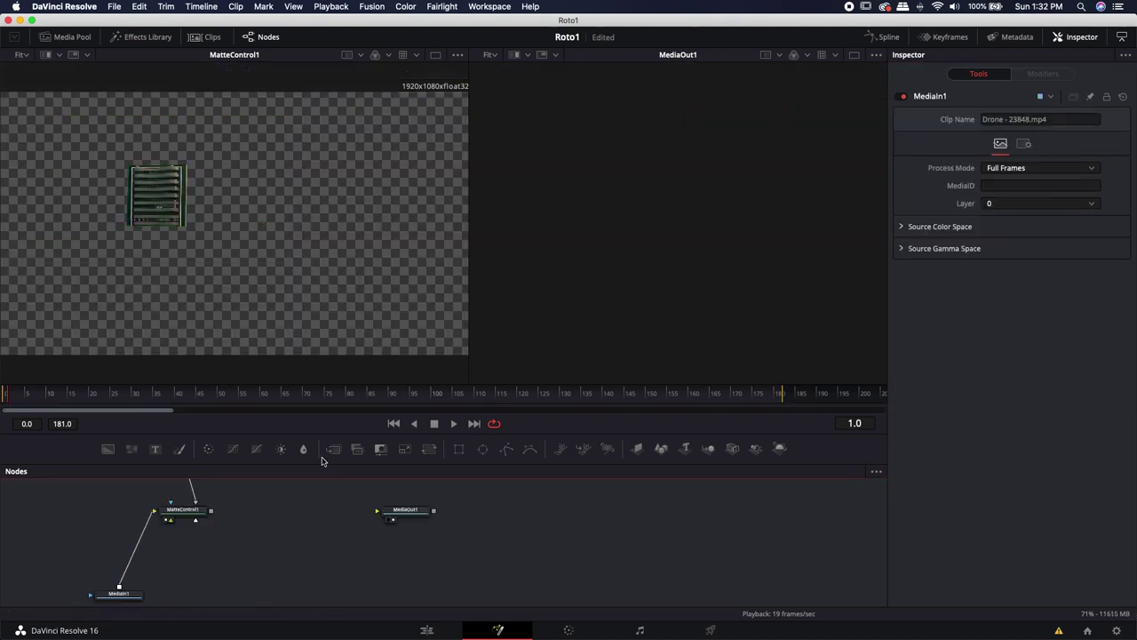
left_click(331, 448)
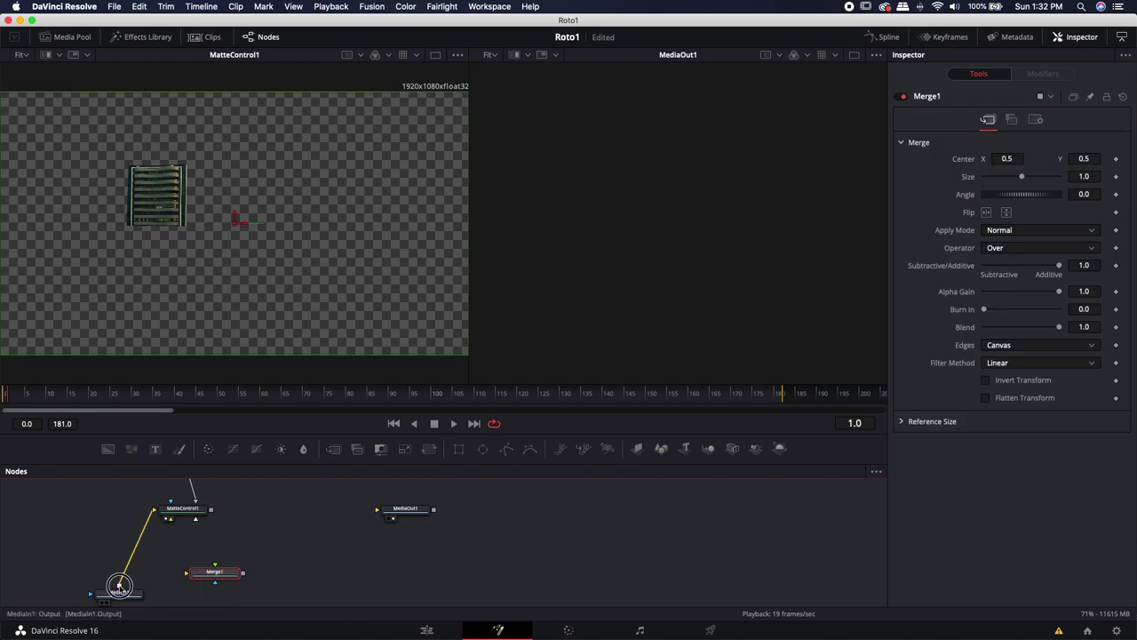
left_click_drag(119, 585, 194, 574)
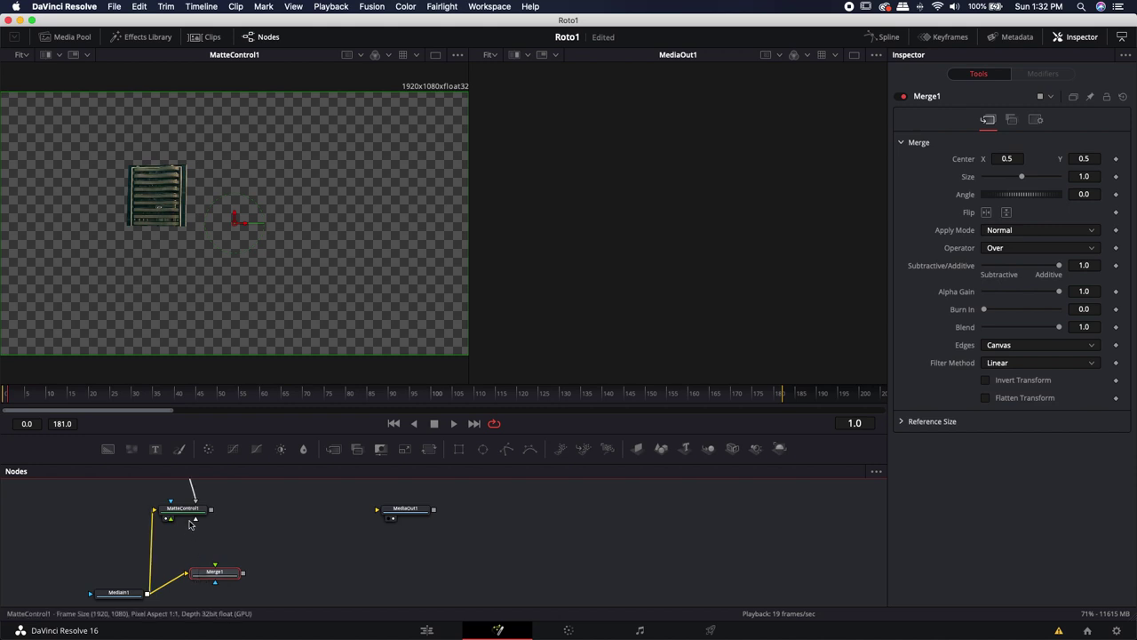
left_click_drag(211, 510, 272, 210)
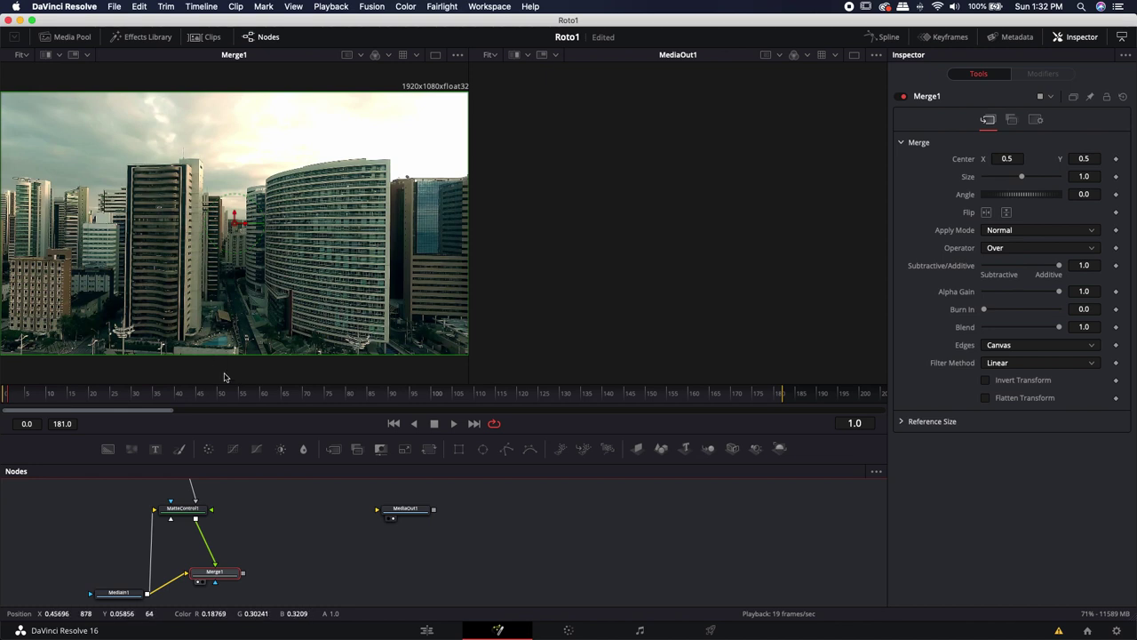
left_click_drag(215, 572, 310, 573)
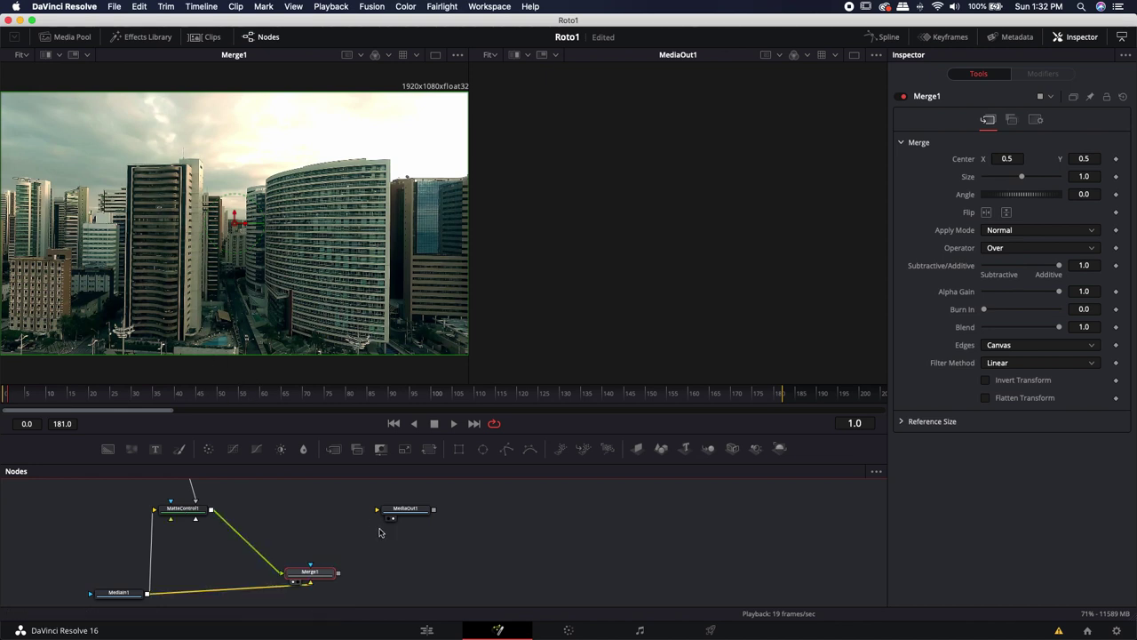
left_click(303, 513)
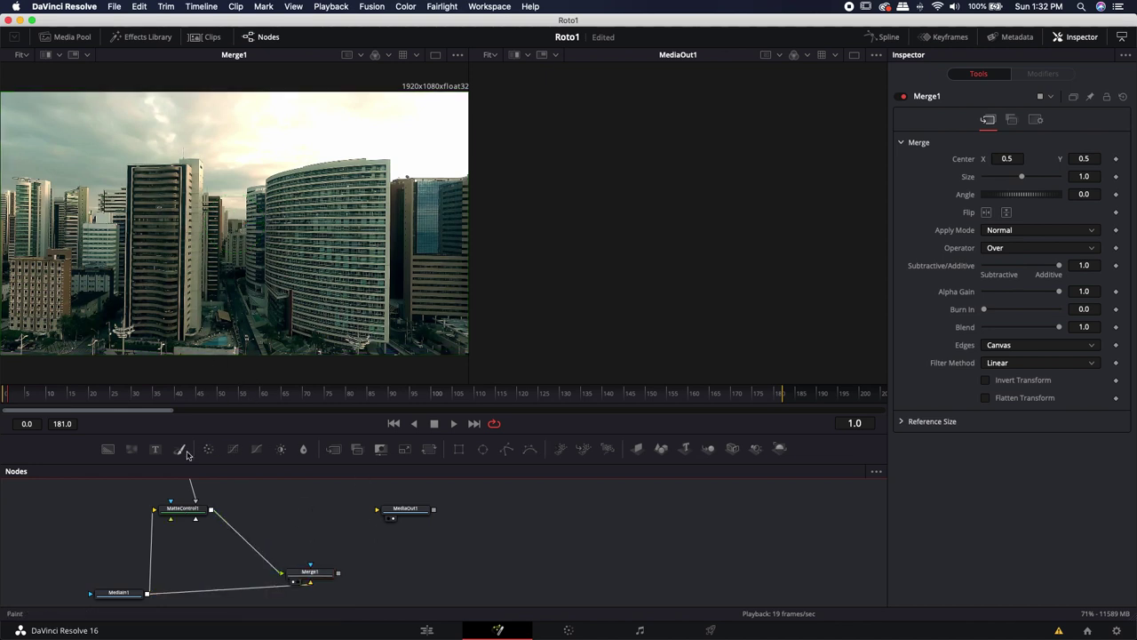
Composite a new Text node over MediaIn1 through a second Merge, place it at about X 0.34, Y 0.70 behind the building, and save.
left_click(214, 473)
left_click_drag(213, 474, 219, 554)
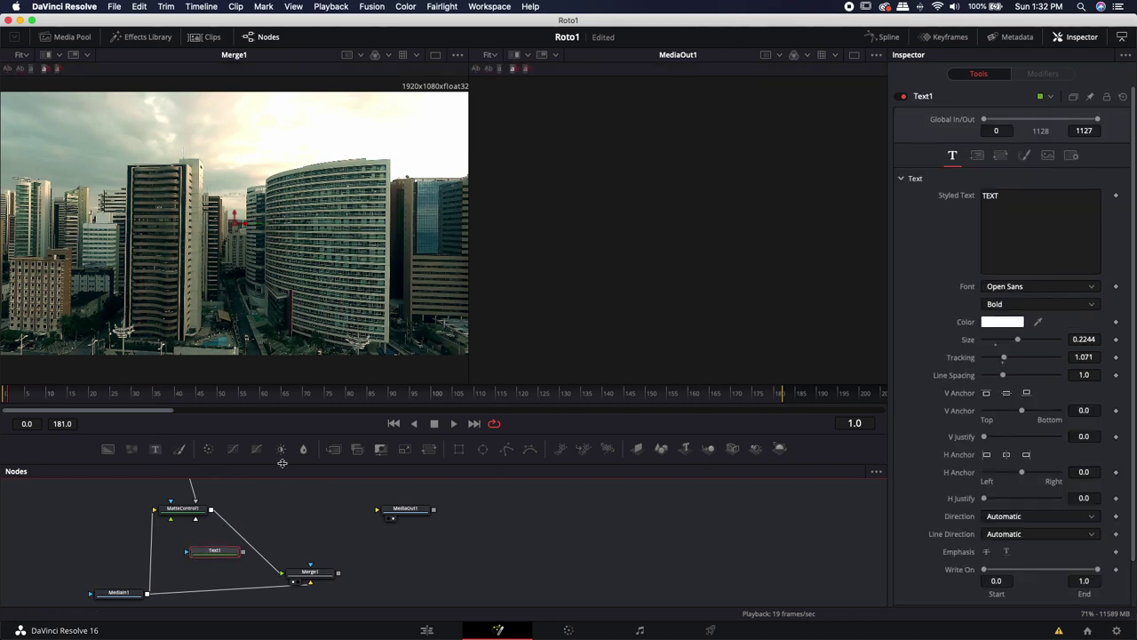
left_click_drag(333, 449, 201, 591)
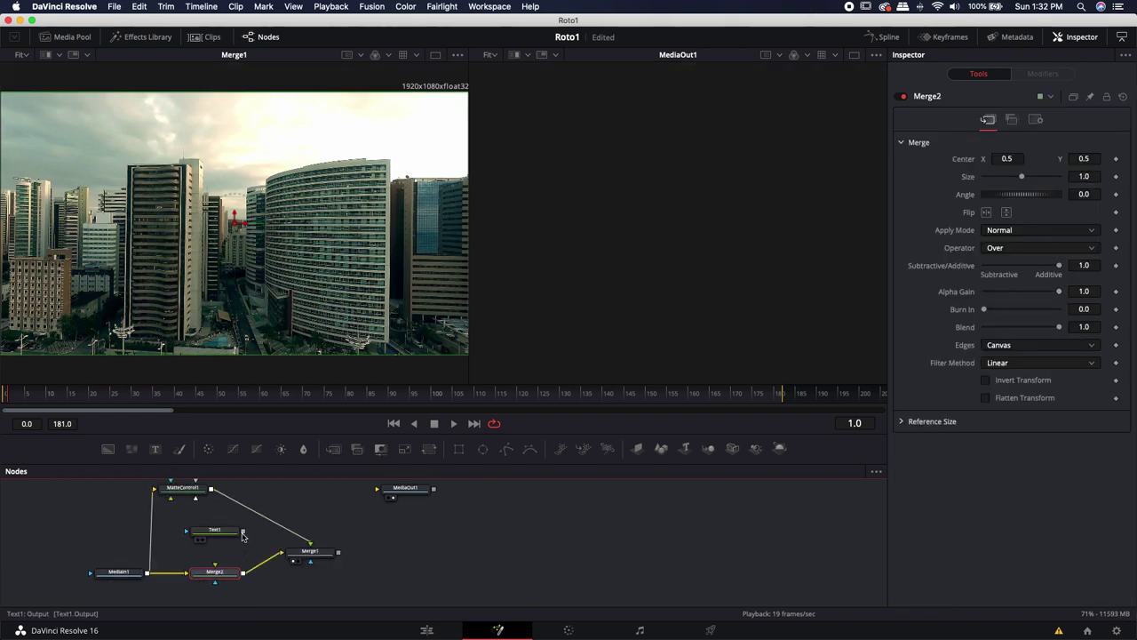
left_click_drag(243, 531, 215, 571)
left_click_drag(234, 222, 158, 173)
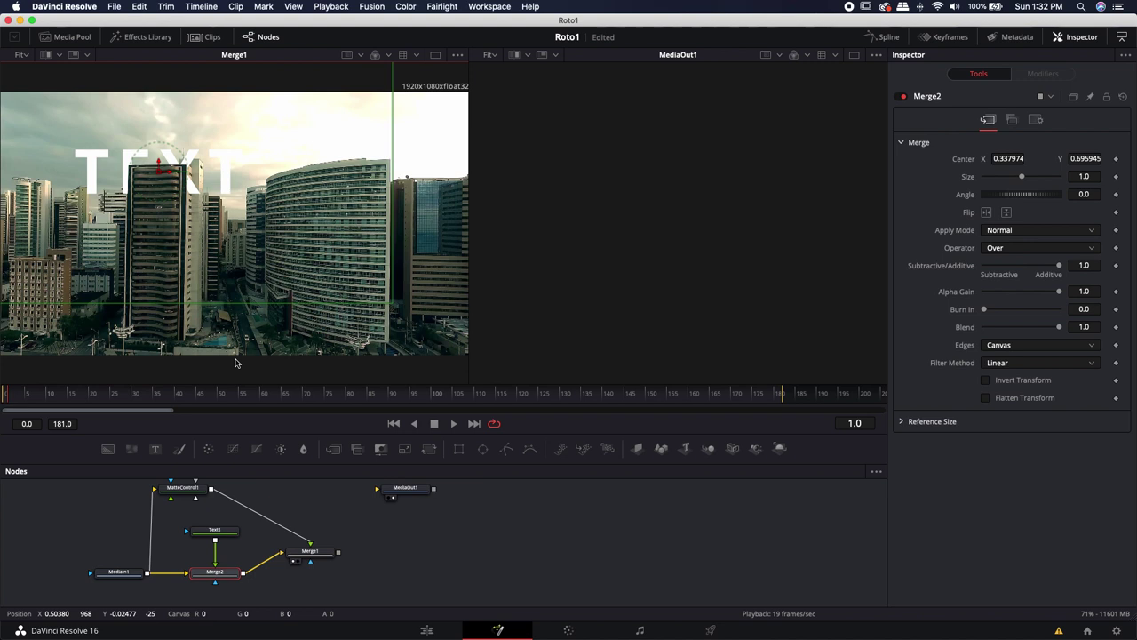
key("super+s")
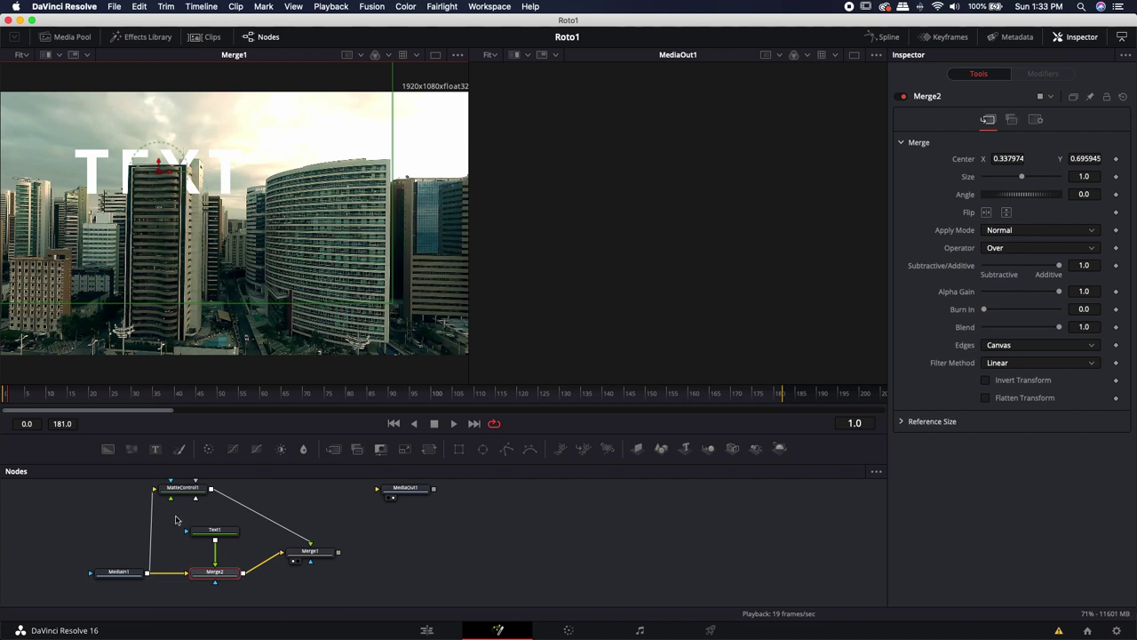
Delete the Text node, both Merge nodes and MatteControl1, and move MediaIn1 level with MediaOut1.
left_click_drag(176, 521, 402, 596)
key("Delete")
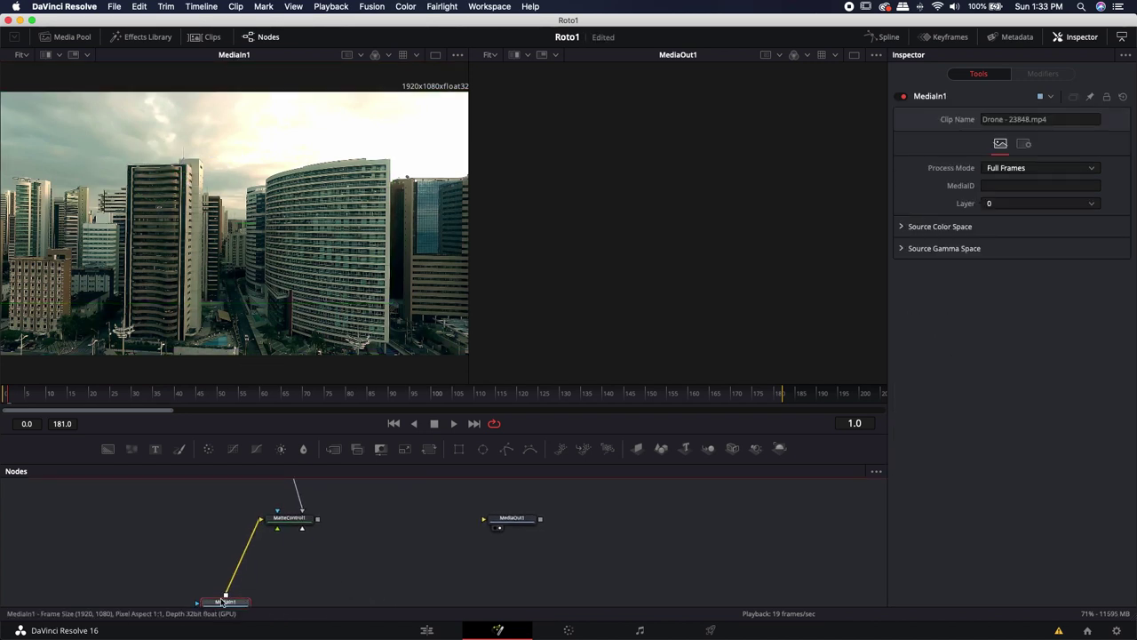
left_click_drag(226, 595, 159, 512)
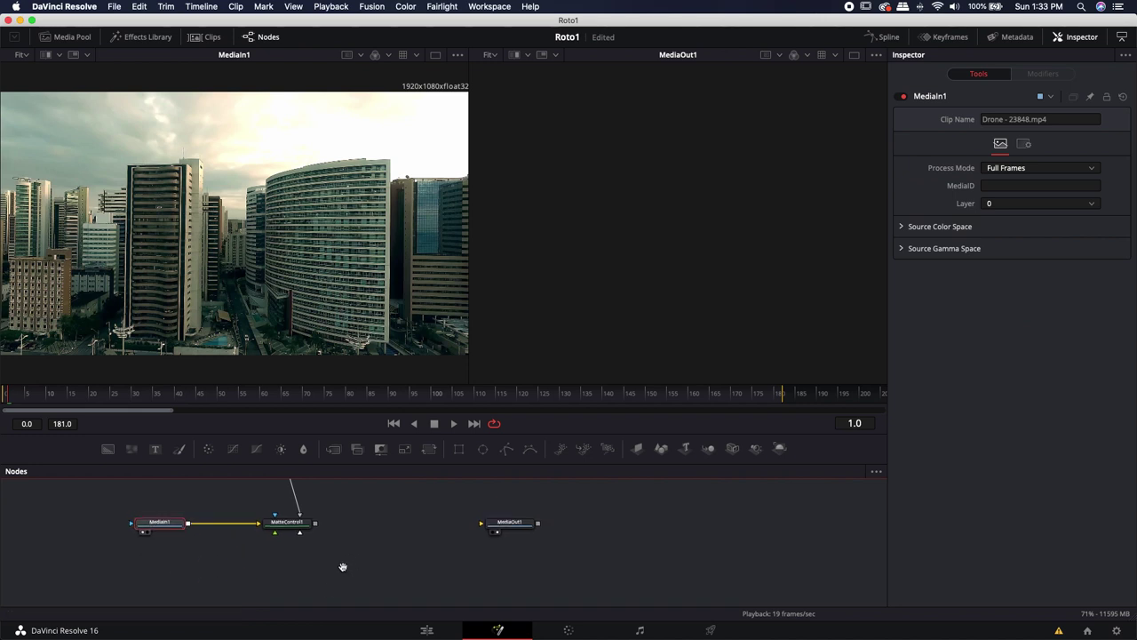
scroll(293, 555, "up", 2)
left_click(253, 556)
key("Delete")
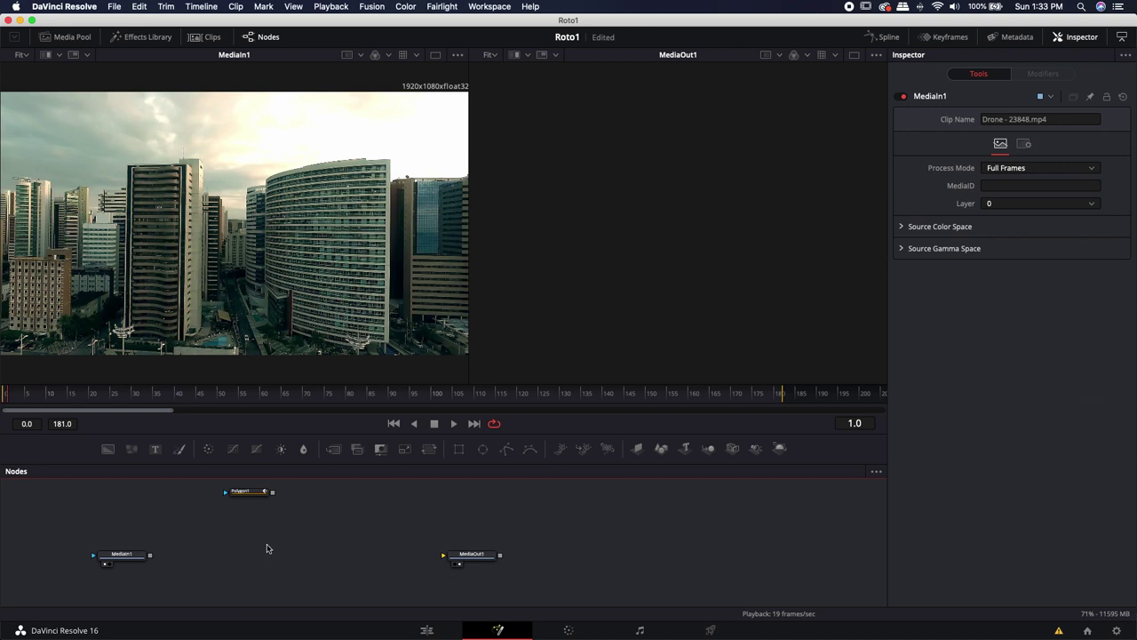
Add a Merge and a Background node, showing the Background in the second viewer, and set its Alpha to 0.
left_click_drag(333, 447, 218, 557)
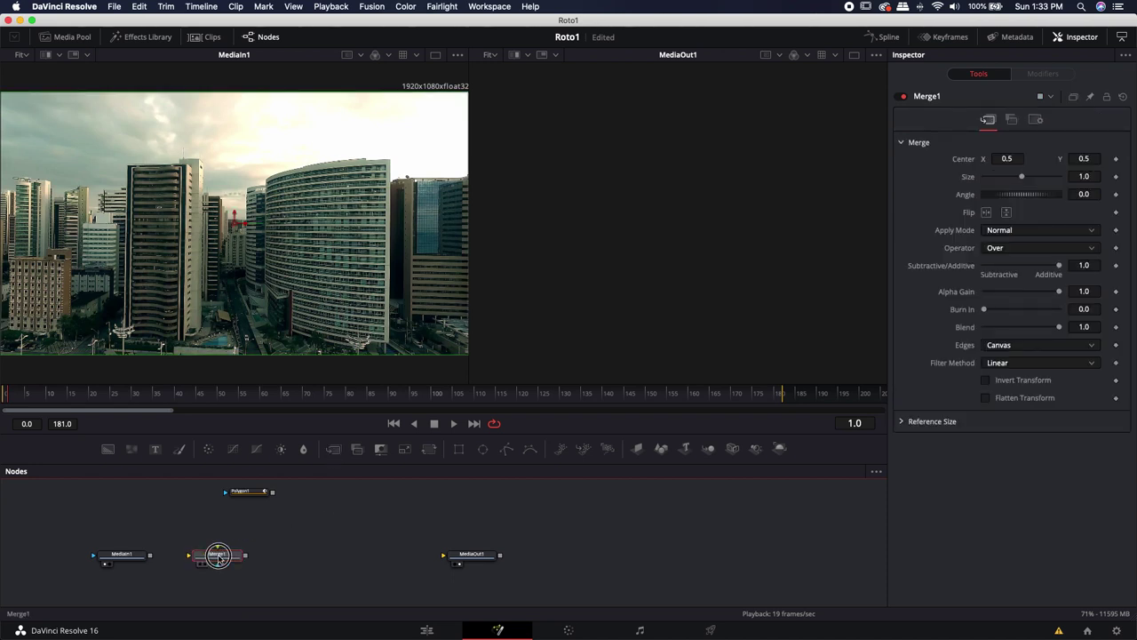
left_click_drag(107, 448, 549, 249)
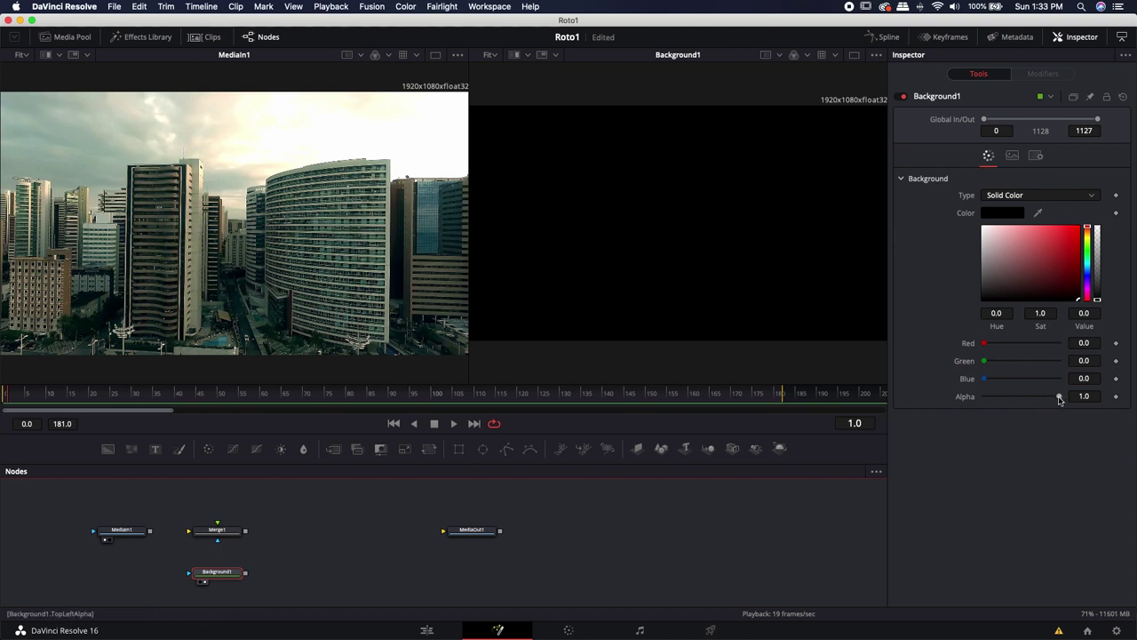
left_click_drag(1059, 400, 969, 400)
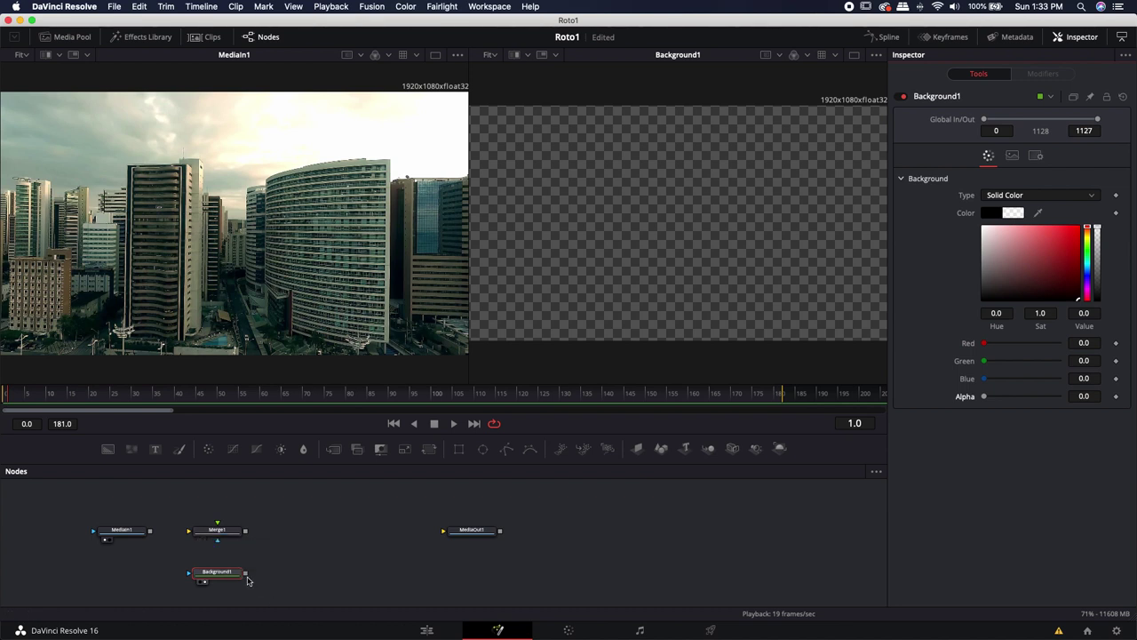
Connect Background1 as Merge1's background, MediaIn1 as its foreground and Polygon1 as its effect mask, showing Merge1 in the first viewer.
left_click_drag(246, 575, 220, 531)
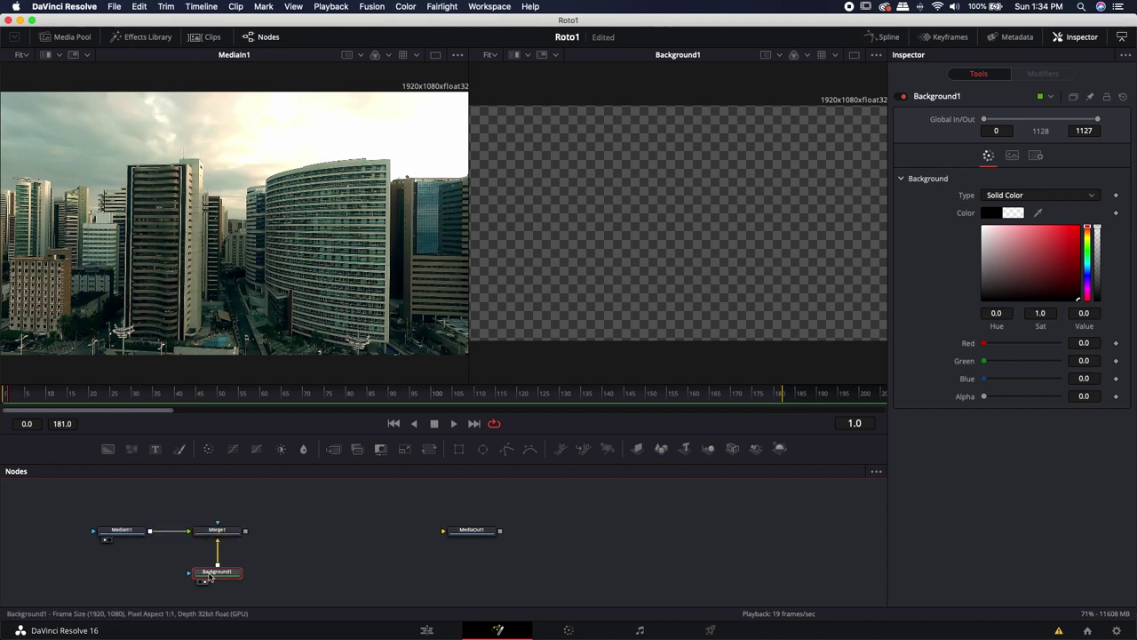
left_click_drag(218, 531, 237, 300)
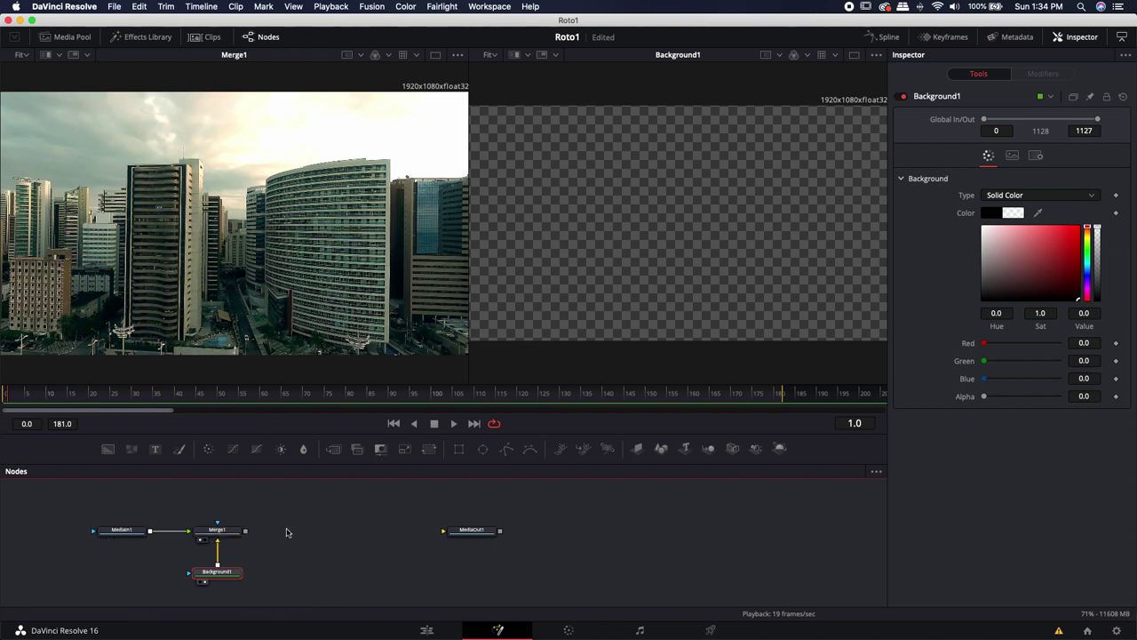
left_click_drag(287, 533, 256, 551)
left_click_drag(214, 488, 187, 569)
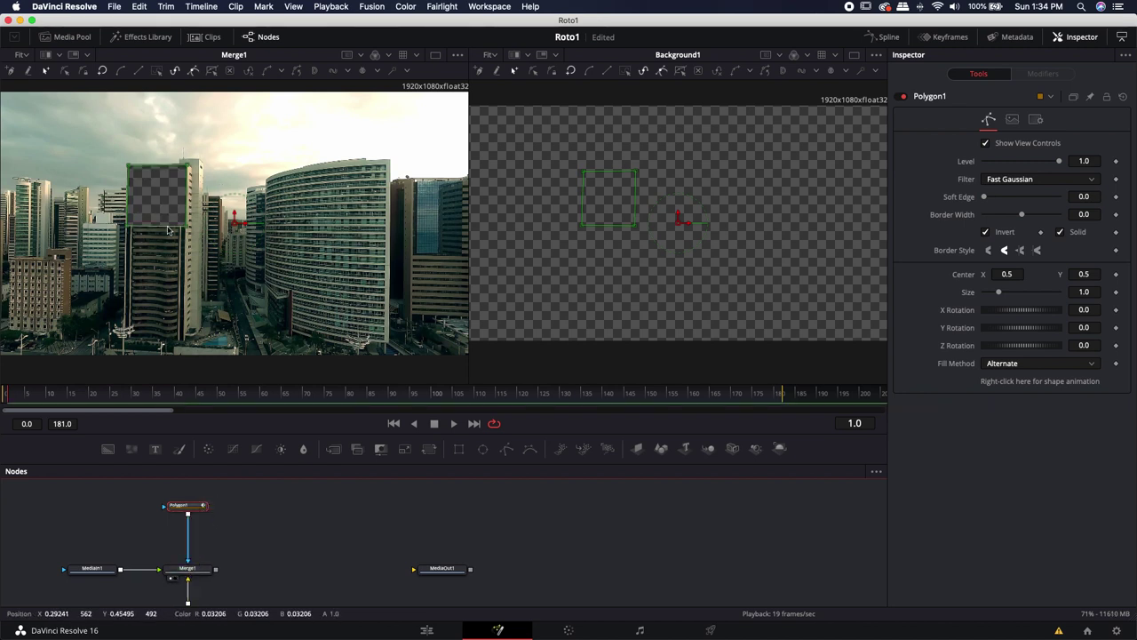
left_click(172, 534)
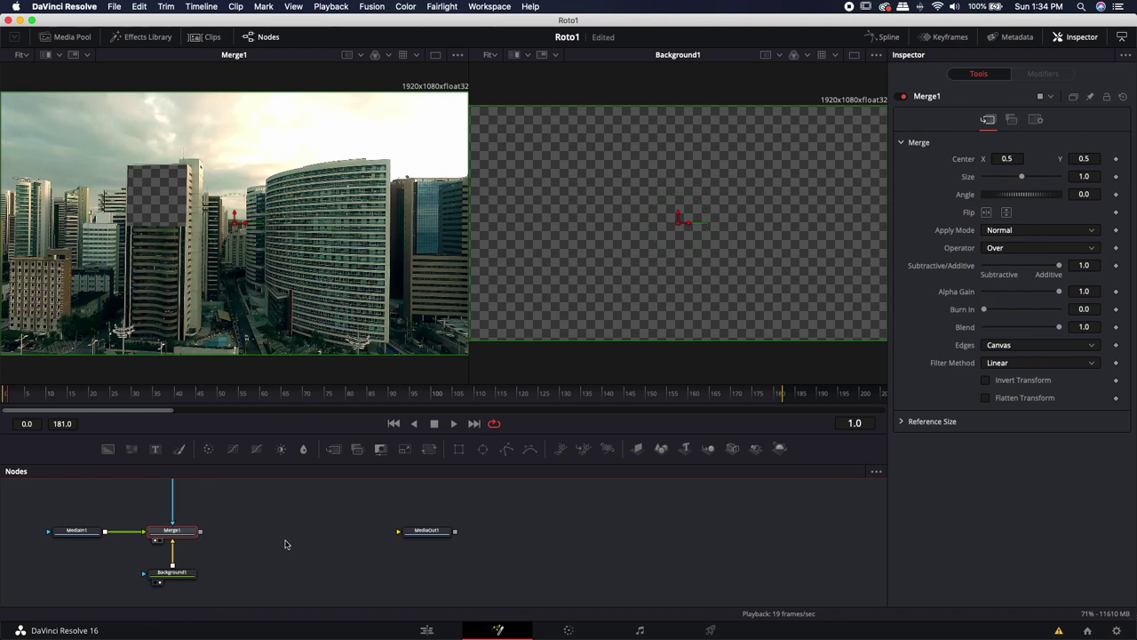
Delete Polygon1, Merge1 and Background1 from the node graph.
left_click_drag(285, 544, 233, 529)
left_click(162, 502)
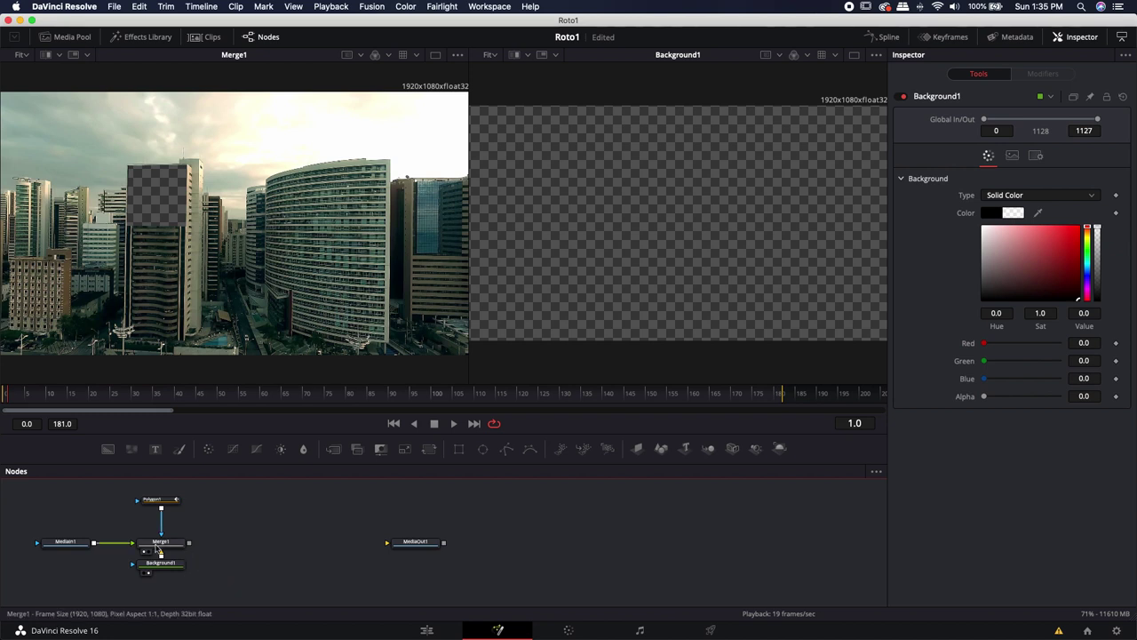
left_click_drag(161, 531, 180, 532)
left_click_drag(206, 588, 131, 542)
key("Delete")
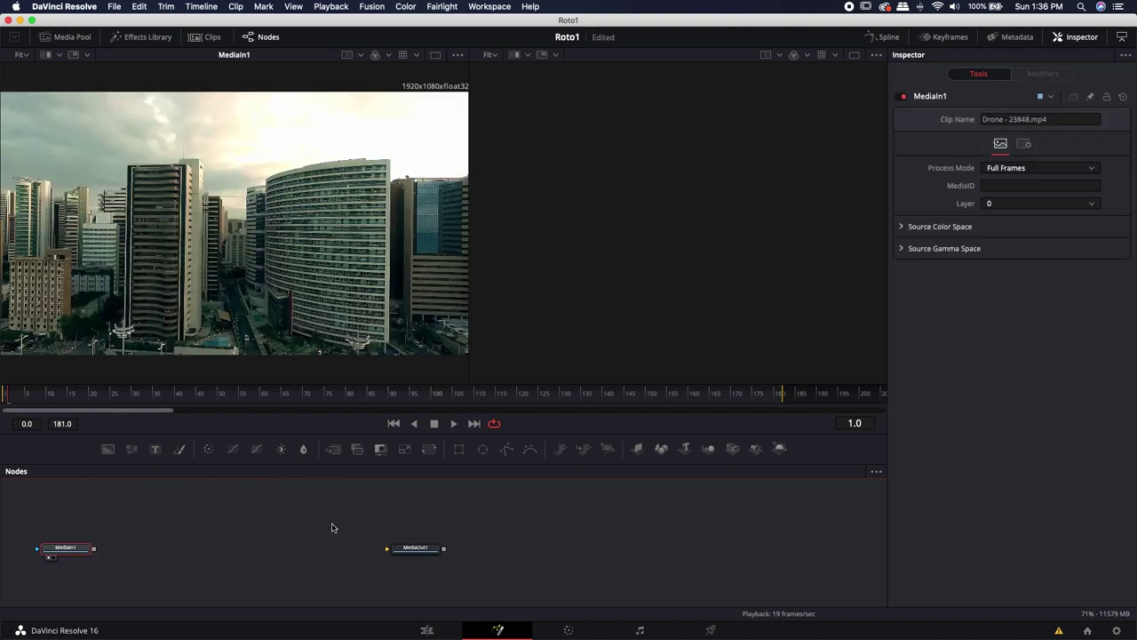
Search the tools for "roto", add a CBRoto node after MediaIn1 and show it in the first viewer.
key("shift+space")
type("roto")
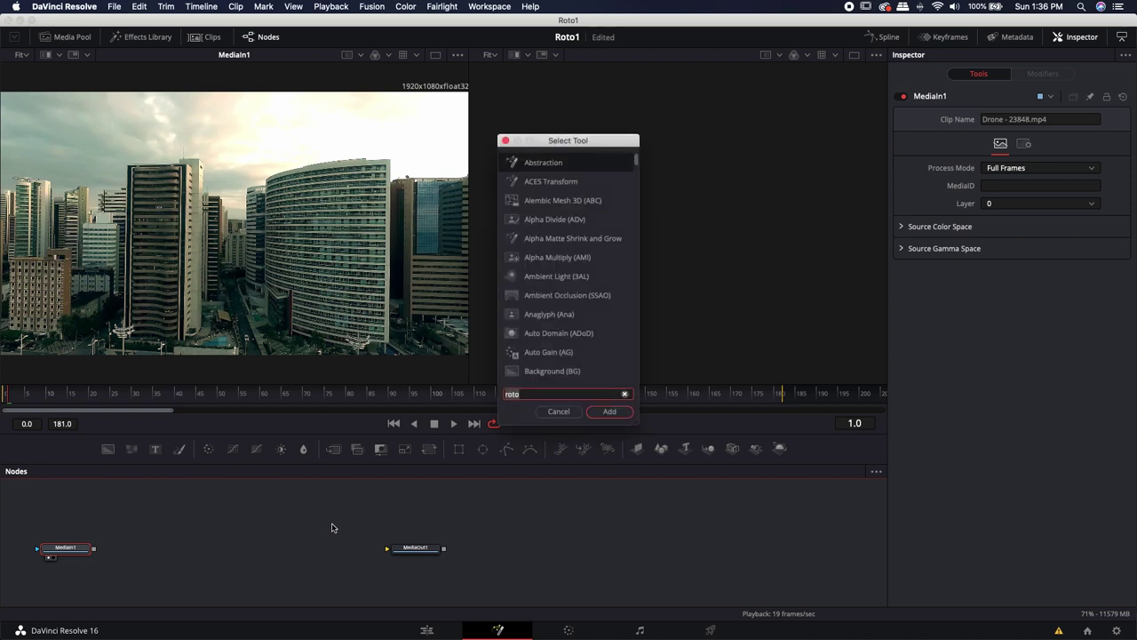
key("Return")
key("1")
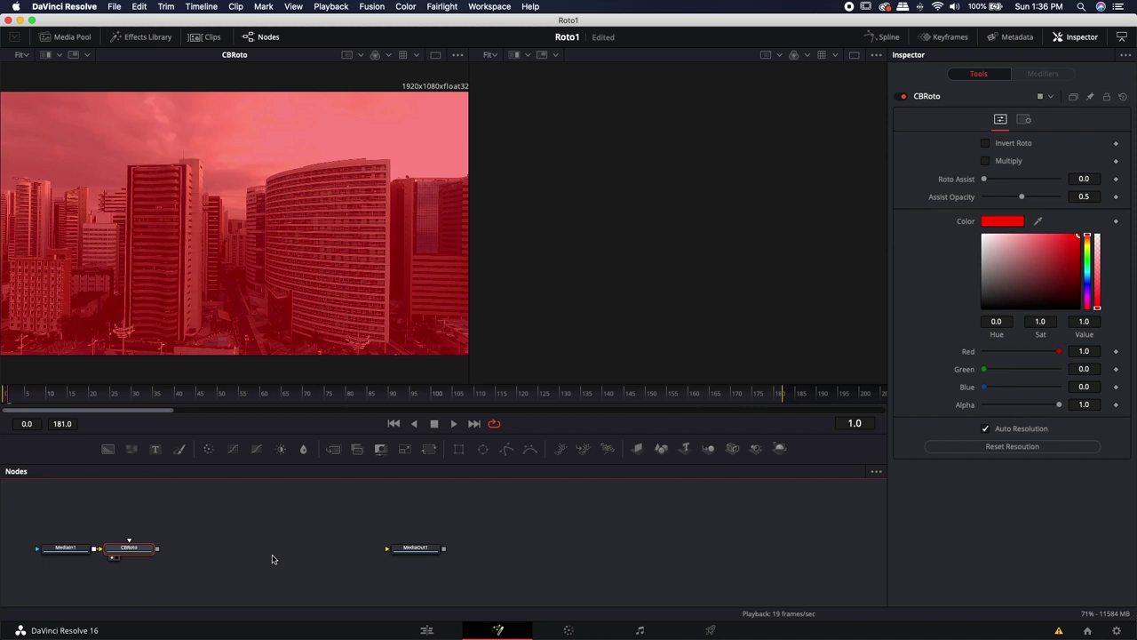
Add a polygon mask to CBRoto and draw a closed four-corner shape around the upper front face of the tall building.
left_click(507, 452)
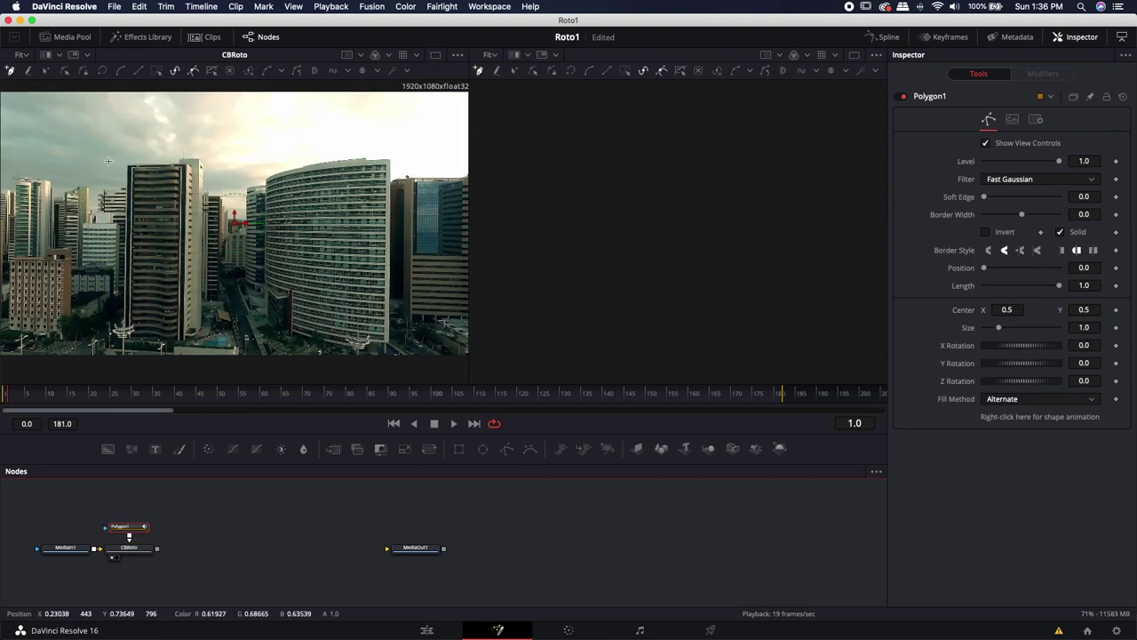
left_click(78, 165)
left_click(187, 164)
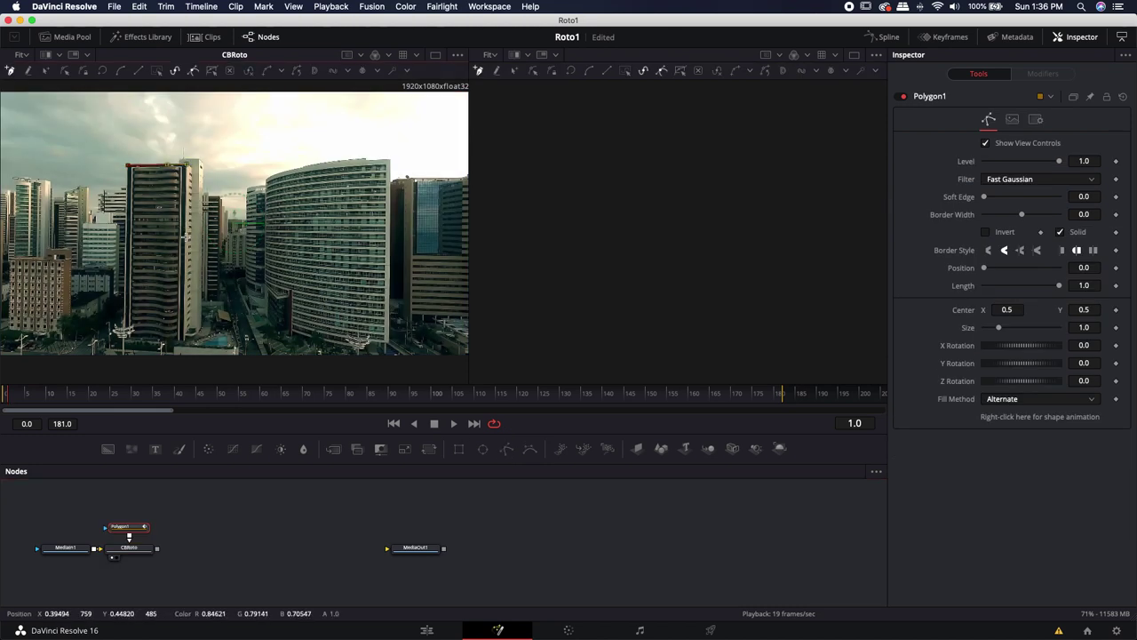
left_click(185, 237)
left_click(127, 238)
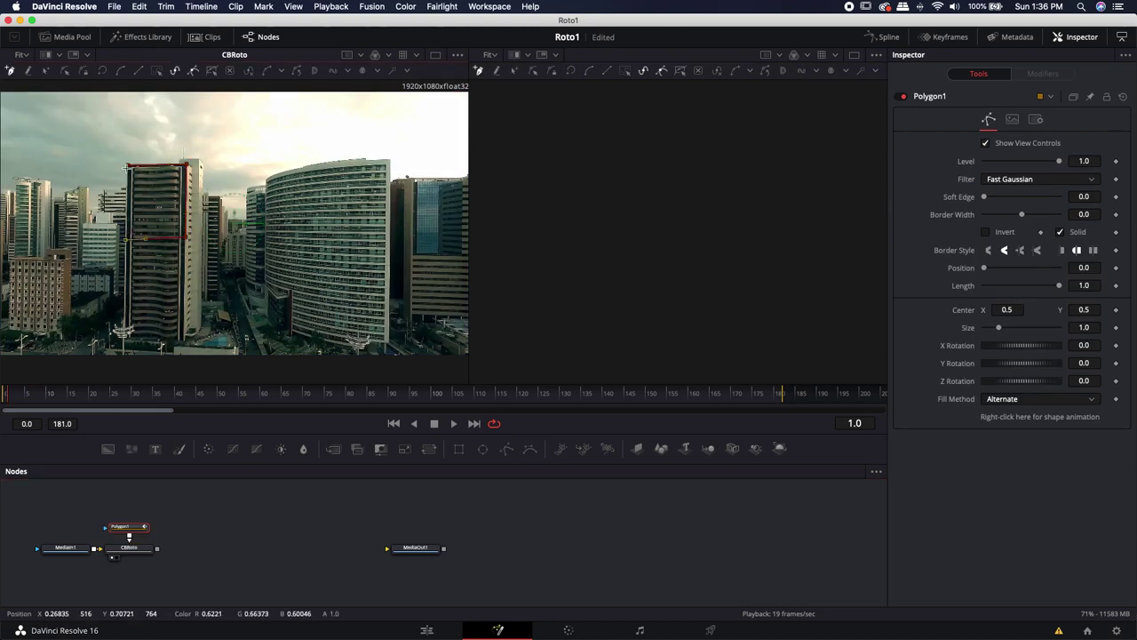
left_click(128, 166)
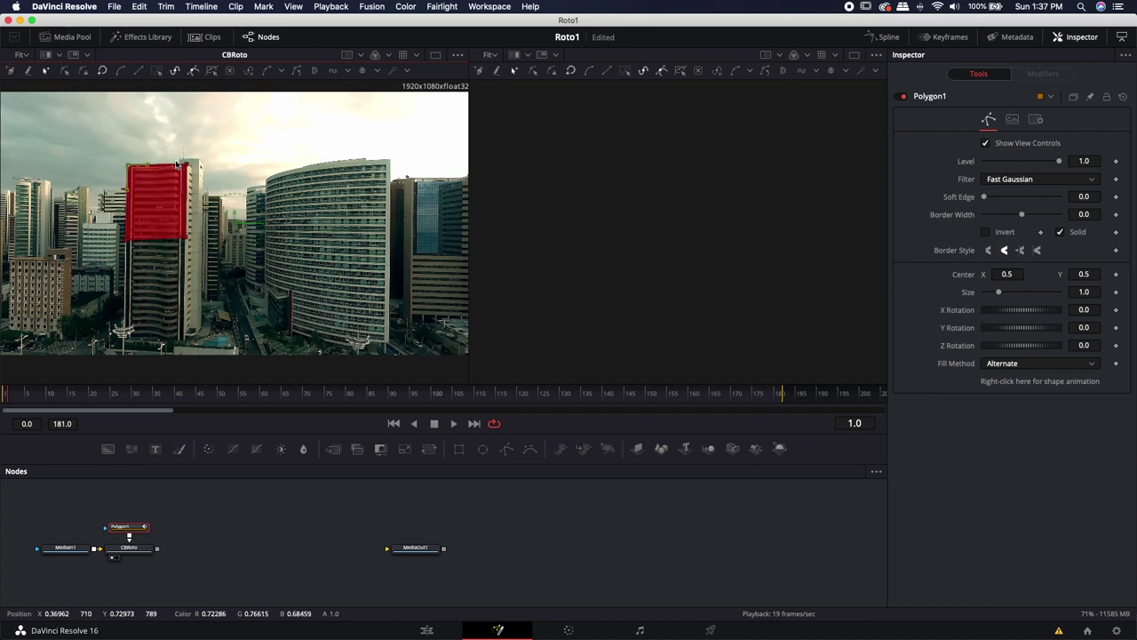
Move Polygon1 up in the graph, chain a second polygon between it and CBRoto, and outline the building's upper side face with it.
left_click_drag(125, 527, 125, 496)
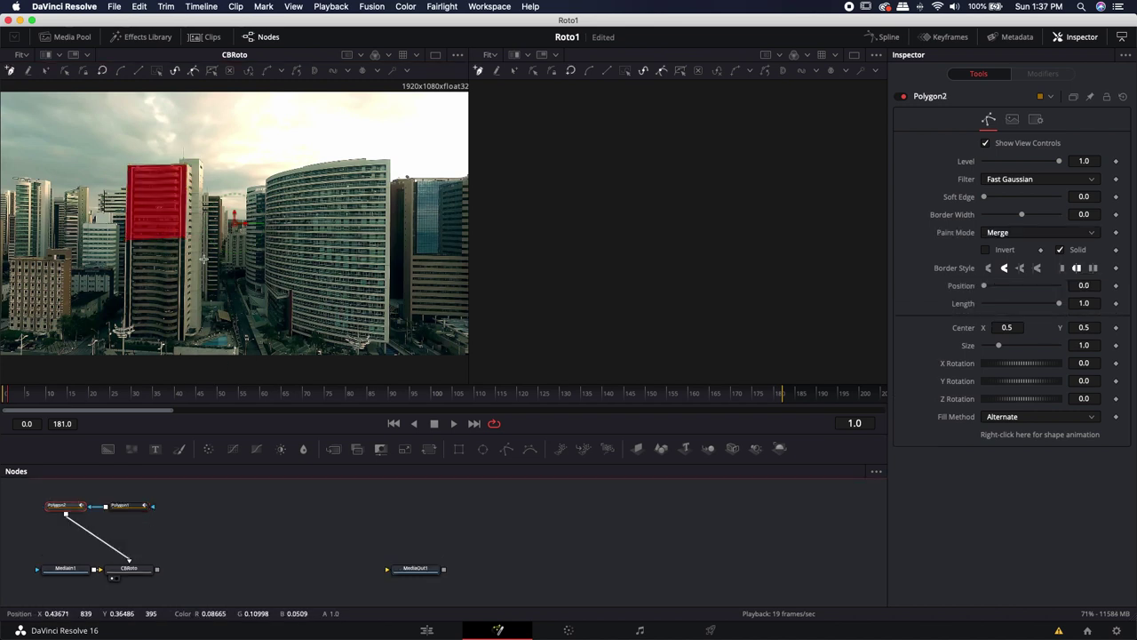
left_click(202, 259)
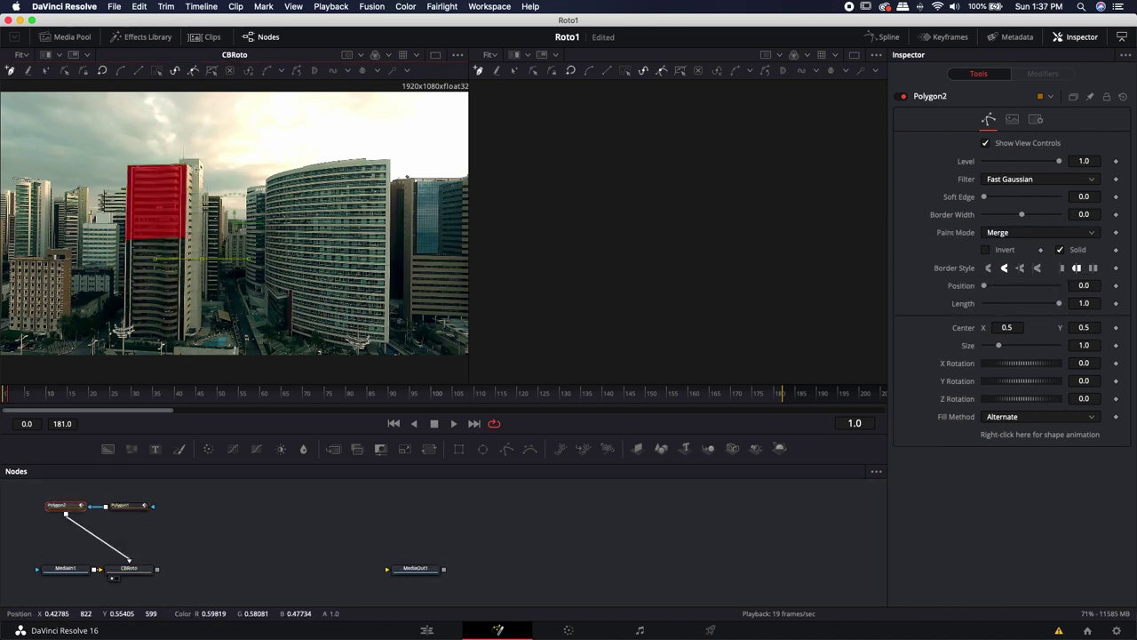
left_click(200, 159)
left_click(181, 160)
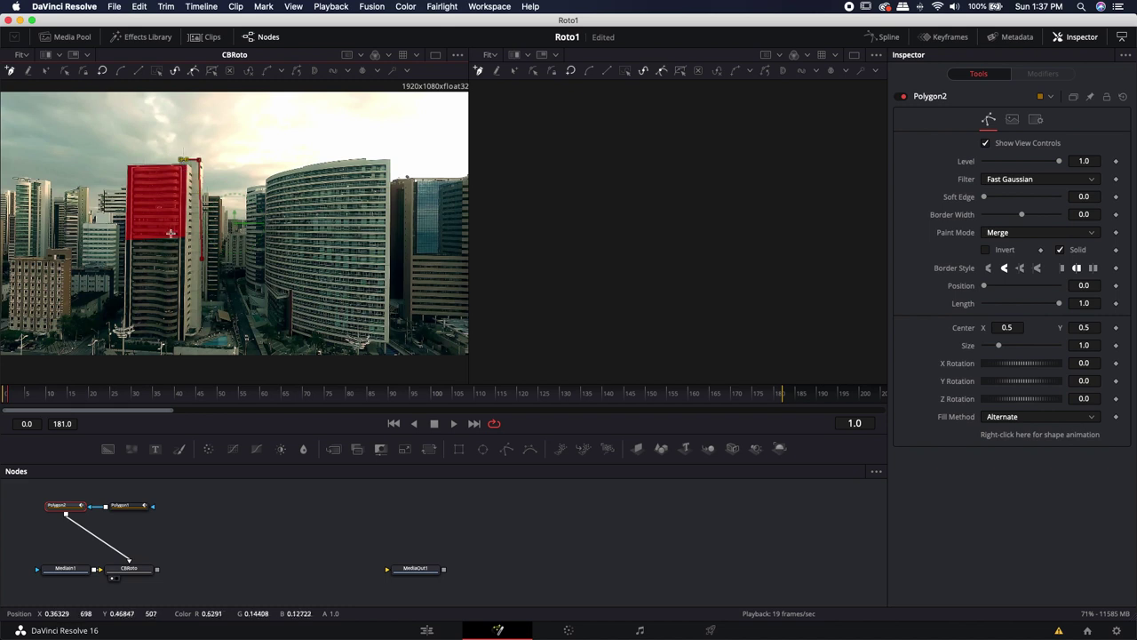
left_click(178, 260)
left_click(202, 259)
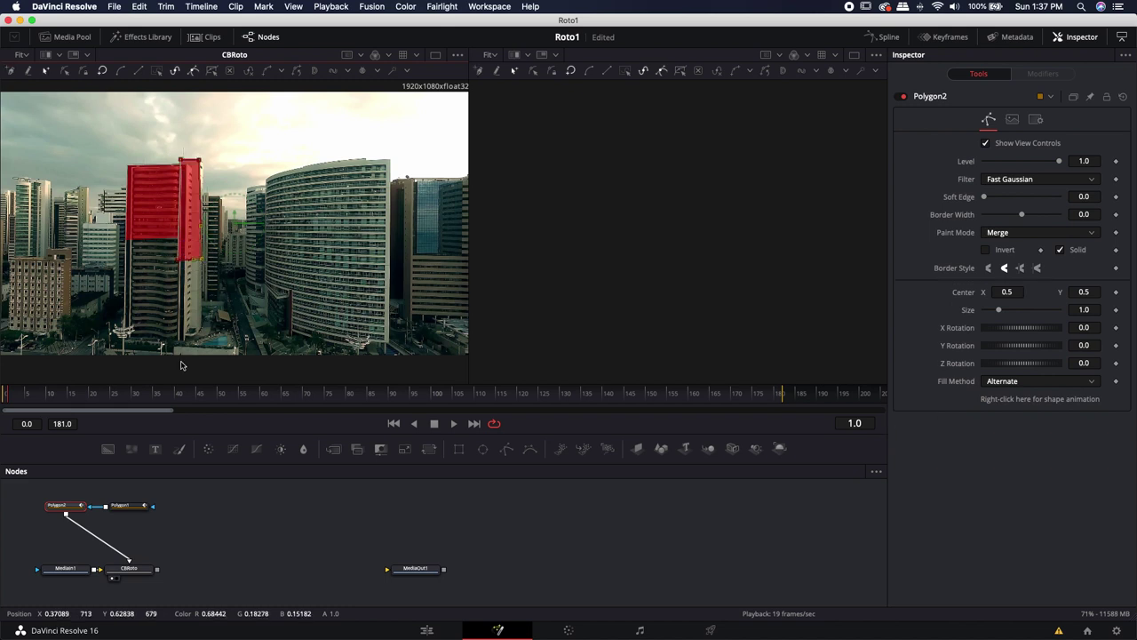
Adjust the two top corner points of Polygon1 to fit the roof corners of the building's front face.
left_click(119, 505)
scroll(142, 164, "up", 5)
left_click_drag(100, 164, 96, 153)
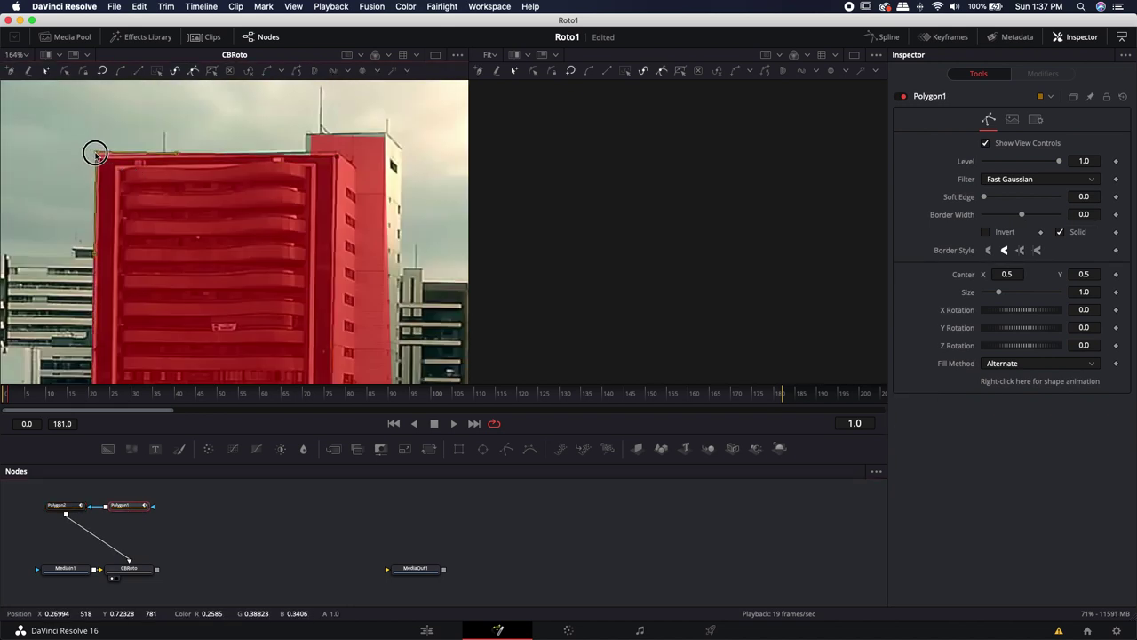
left_click_drag(332, 157, 335, 153)
left_click_drag(254, 289, 267, 162)
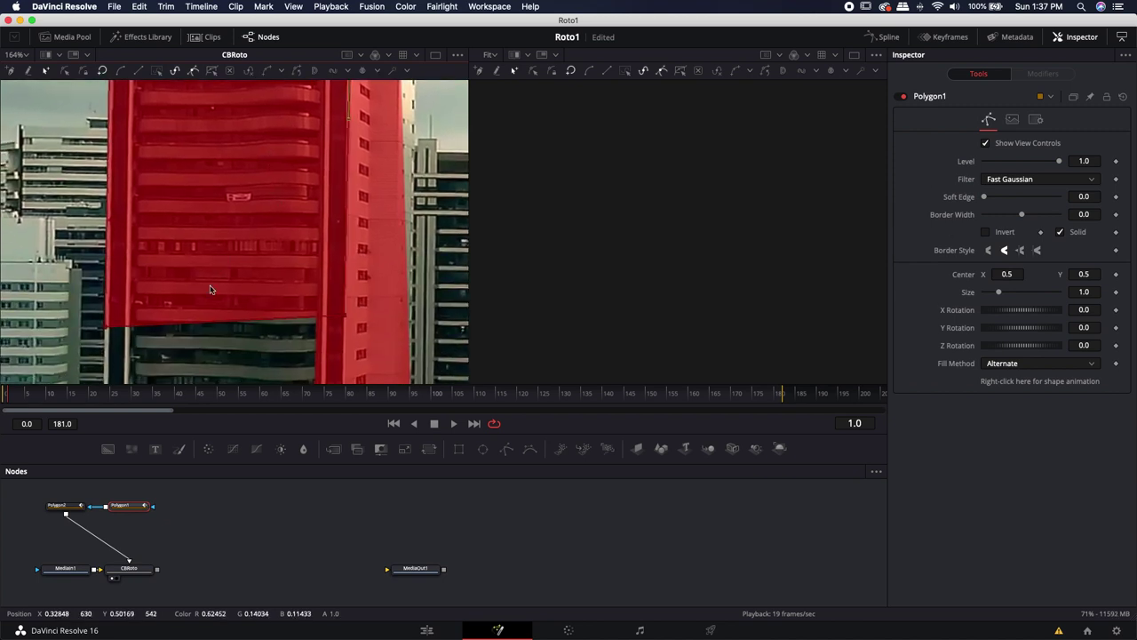
left_click_drag(294, 204, 249, 289)
left_click_drag(271, 150, 258, 185)
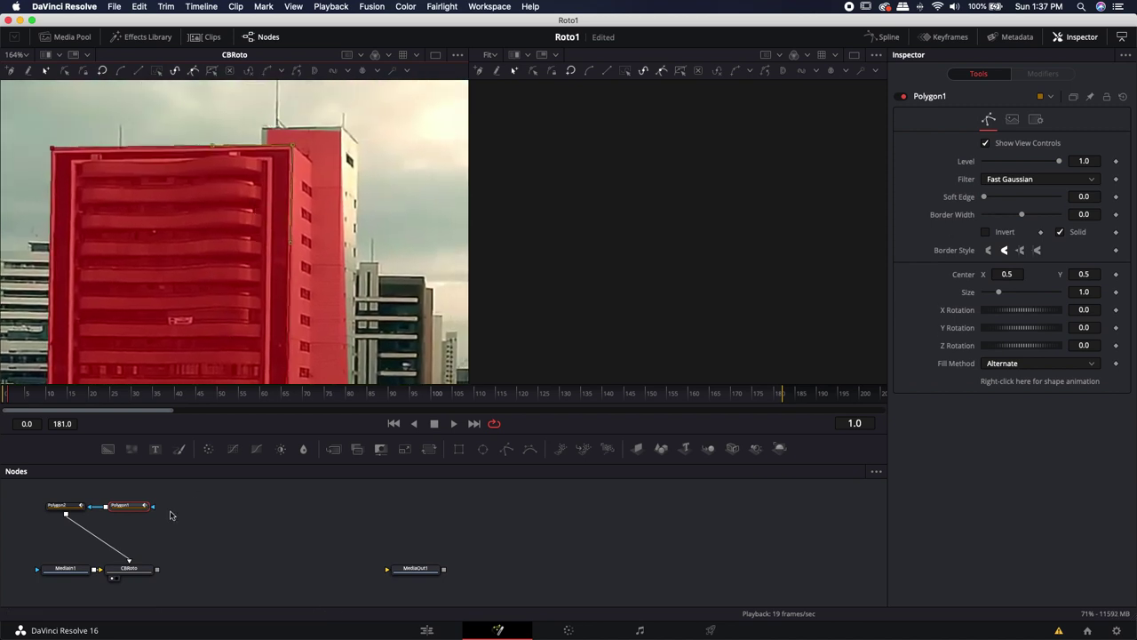
Select Polygon2 and adjust its upper outer corner point at the roof corner of the building's side face.
left_click(64, 506)
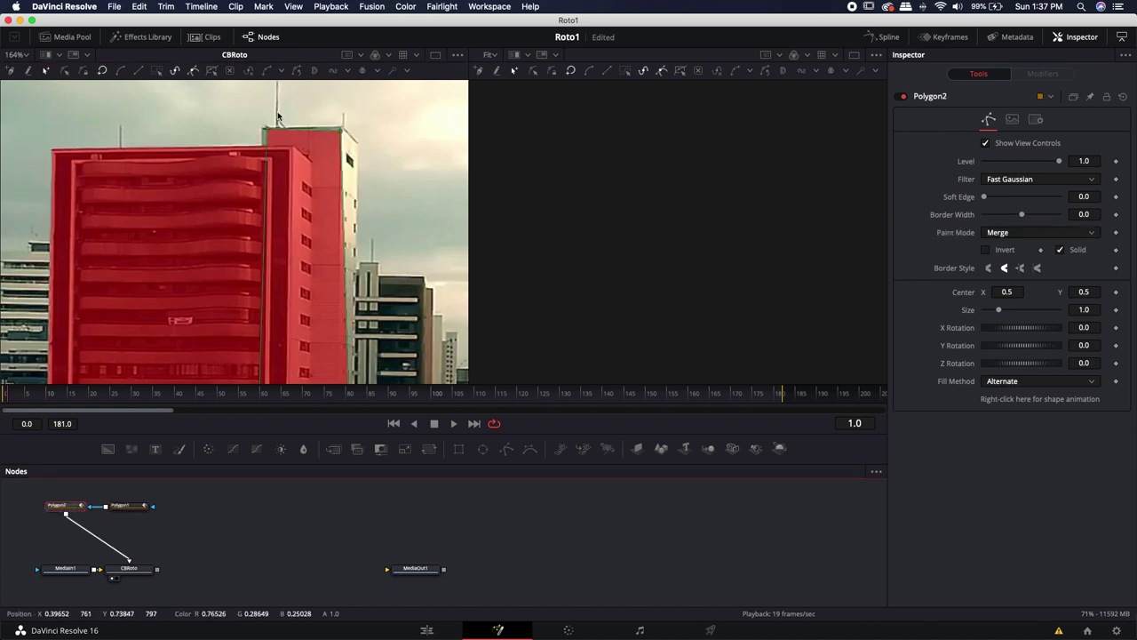
left_click(341, 130)
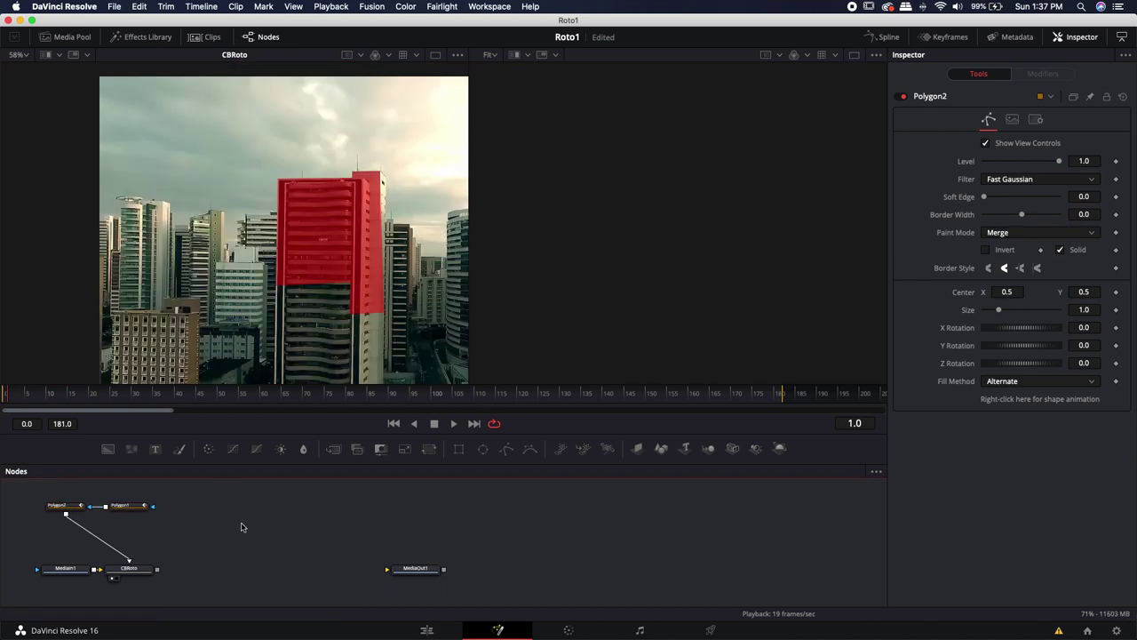
Raise CBRoto's Roto Assist to 1.0 to preview the cut-out building, and return it to 0.0.
left_click_drag(241, 528, 246, 502)
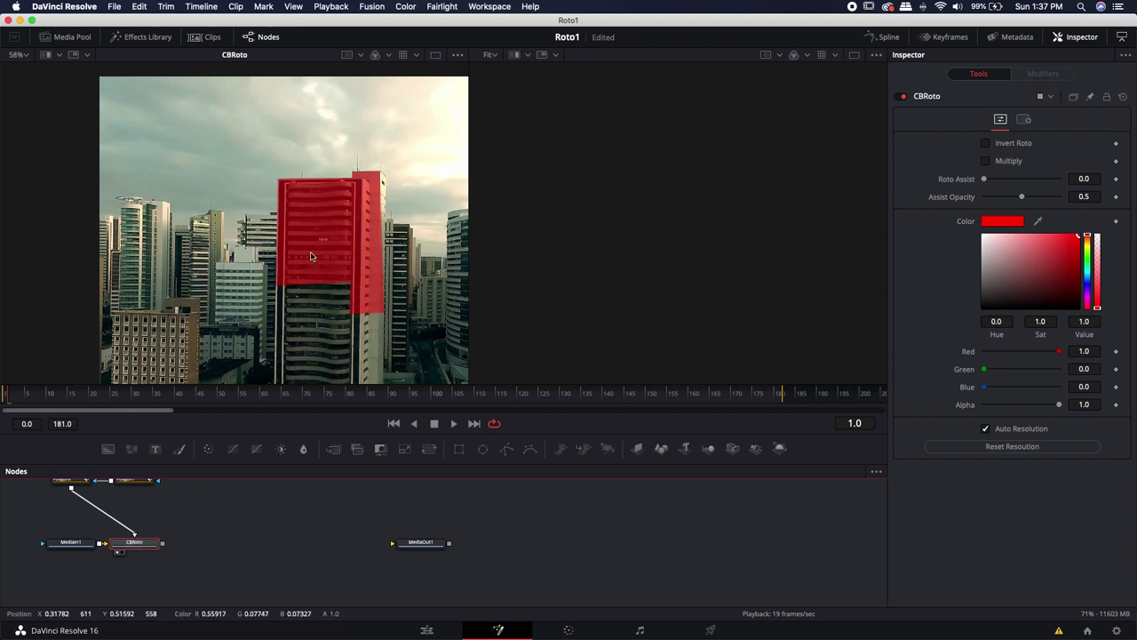
left_click(985, 179)
left_click_drag(985, 180, 1127, 183)
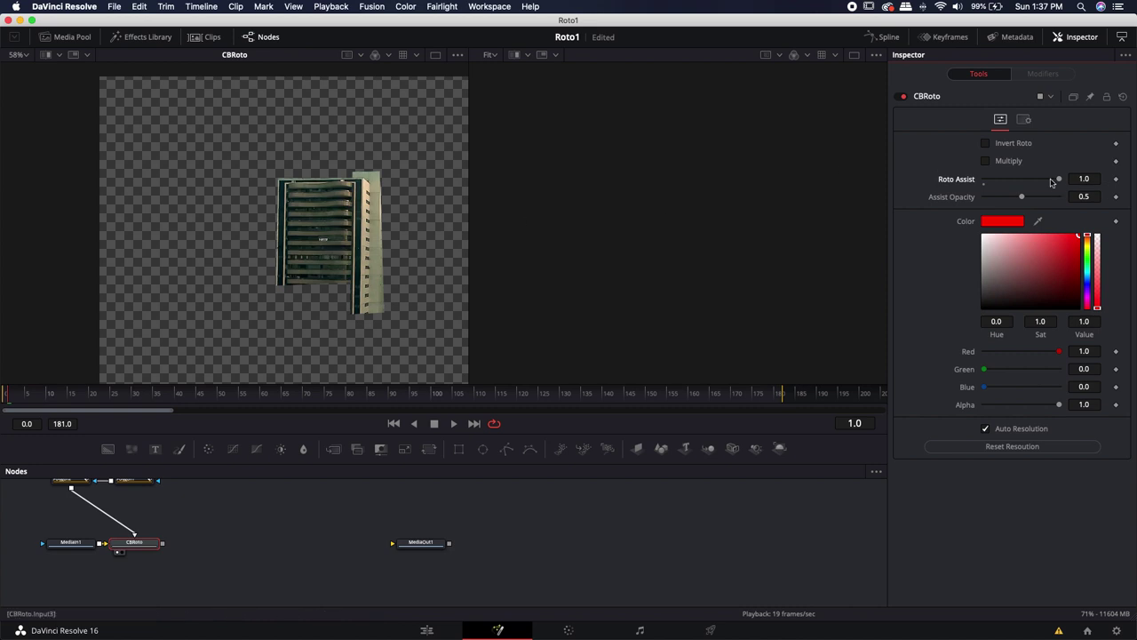
left_click_drag(1056, 181, 973, 184)
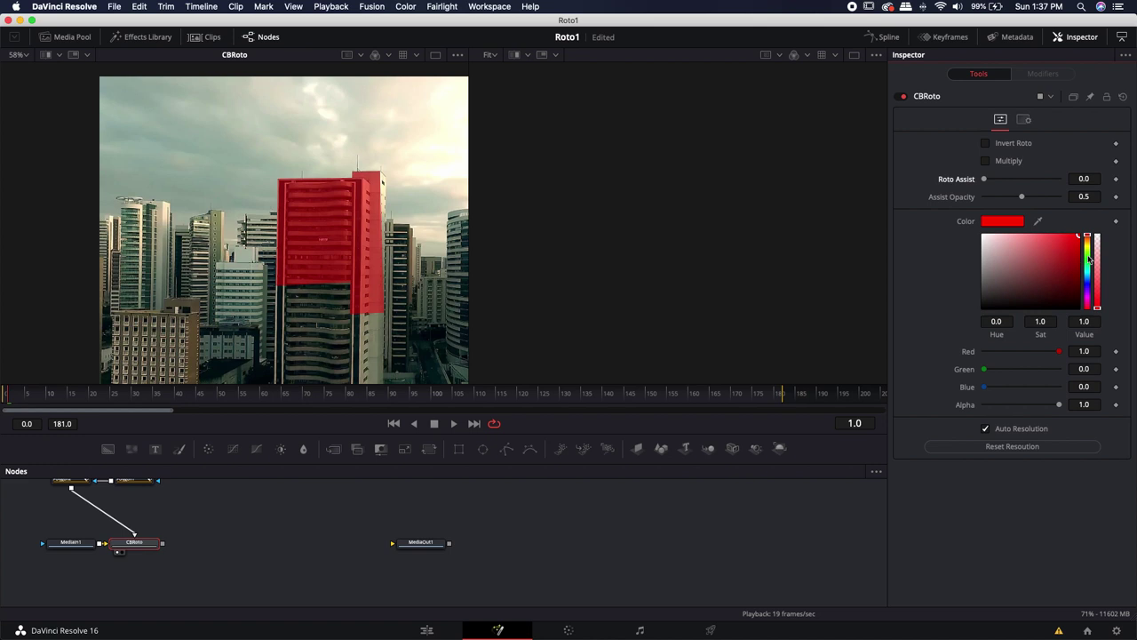
Change CBRoto's overlay color to light green with hue 0.304, saturation 0.645 and value 0.953.
left_click(1089, 258)
mouse_move(1048, 257)
left_mouse_down()
mouse_move(1064, 234)
mouse_move(1047, 240)
left_mouse_up()
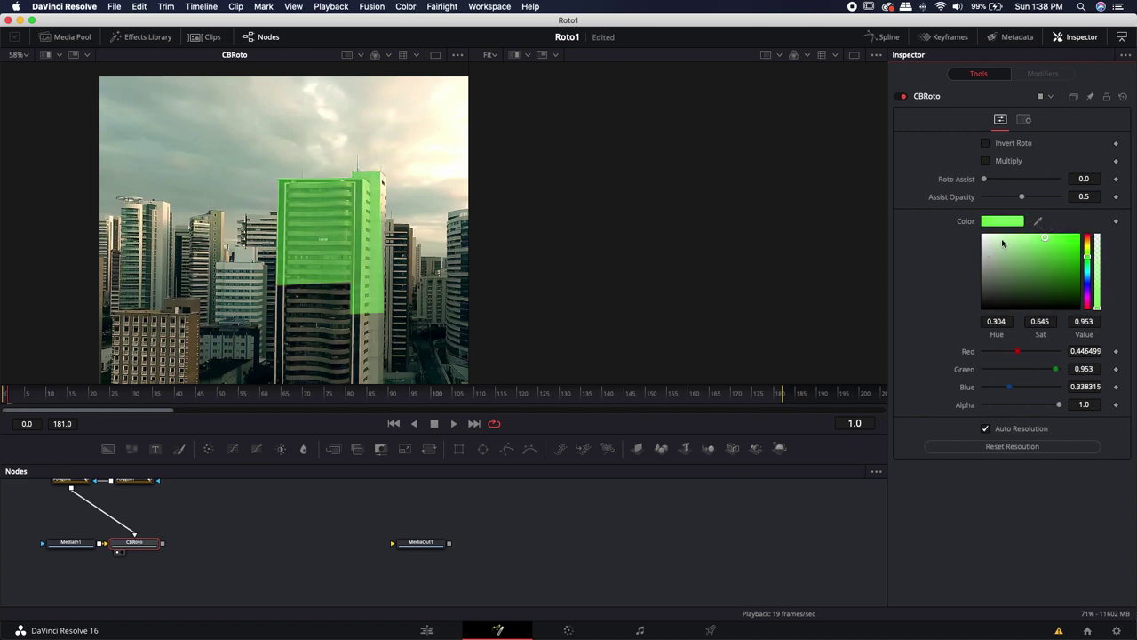
mouse_move(1021, 197)
left_mouse_down()
mouse_move(991, 196)
mouse_move(1075, 199)
mouse_move(1022, 196)
left_mouse_up()
Connect CBRoto to MediaOut1 and check the roto overlay on the clip's first frame in the Edit page.
scroll(232, 544, "up", 1)
left_click_drag(163, 553, 422, 553)
left_click(427, 630)
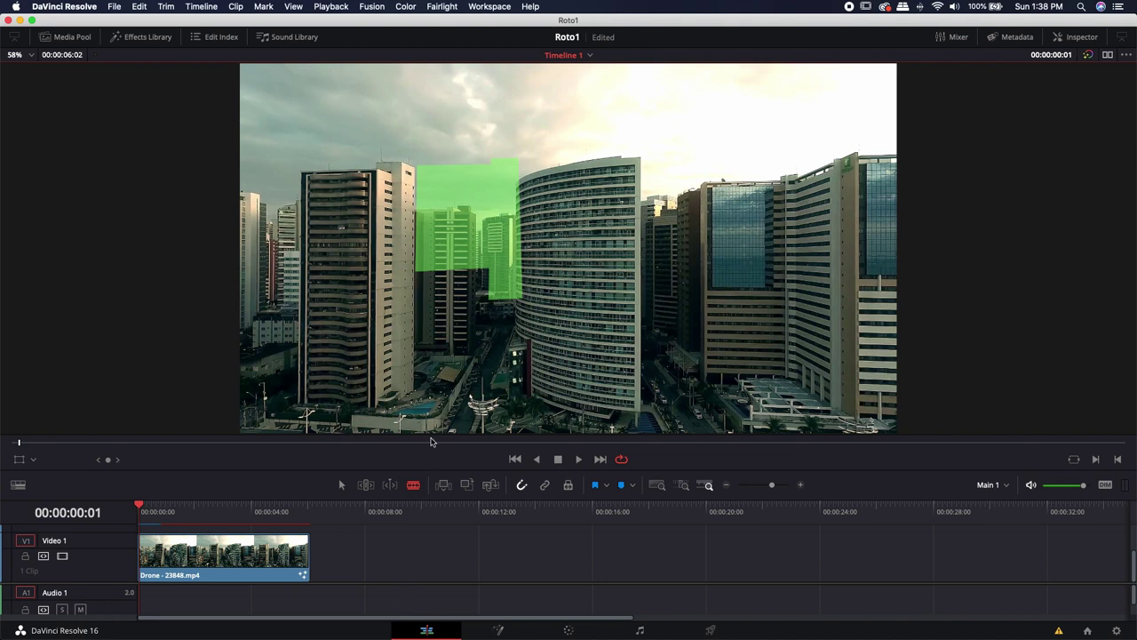
mouse_move(138, 509)
left_mouse_down()
mouse_move(211, 507)
mouse_move(134, 508)
left_mouse_up()
left_click(514, 634)
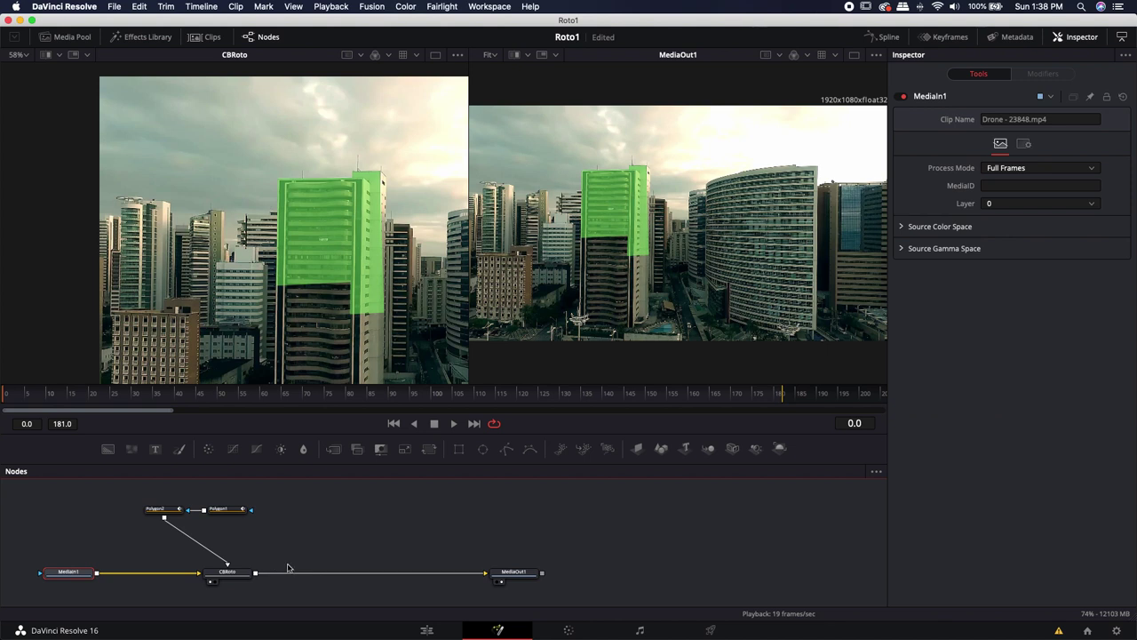
Delete CBRoto and both polygon nodes, leaving MediaIn1 connected directly to MediaOut1.
left_click_drag(148, 491, 287, 591)
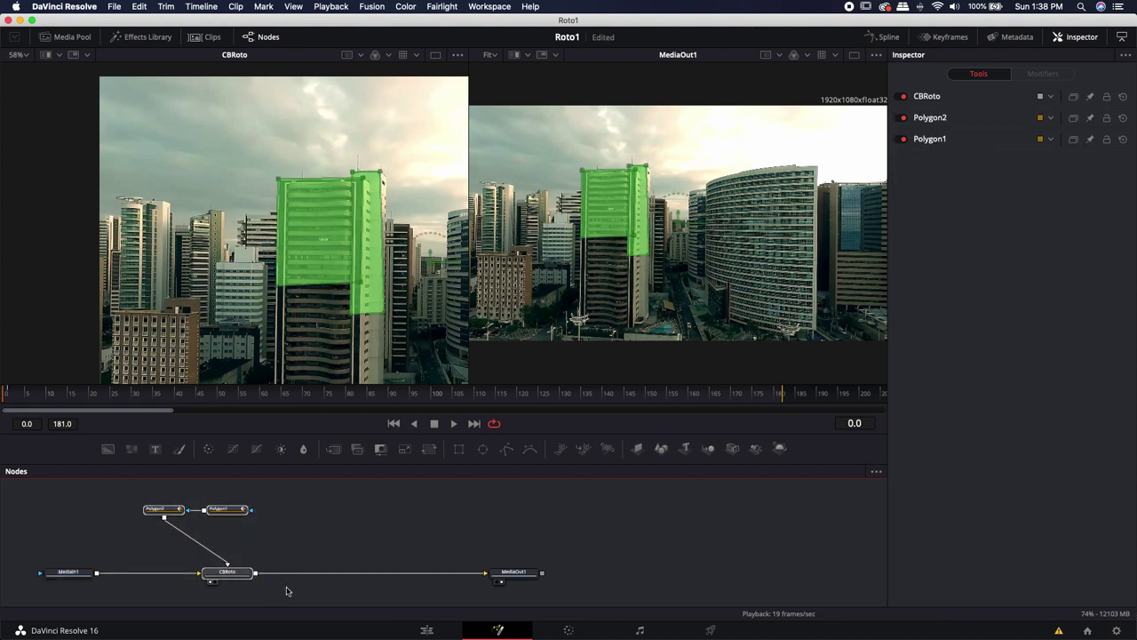
key("Delete")
left_click_drag(364, 554, 399, 546)
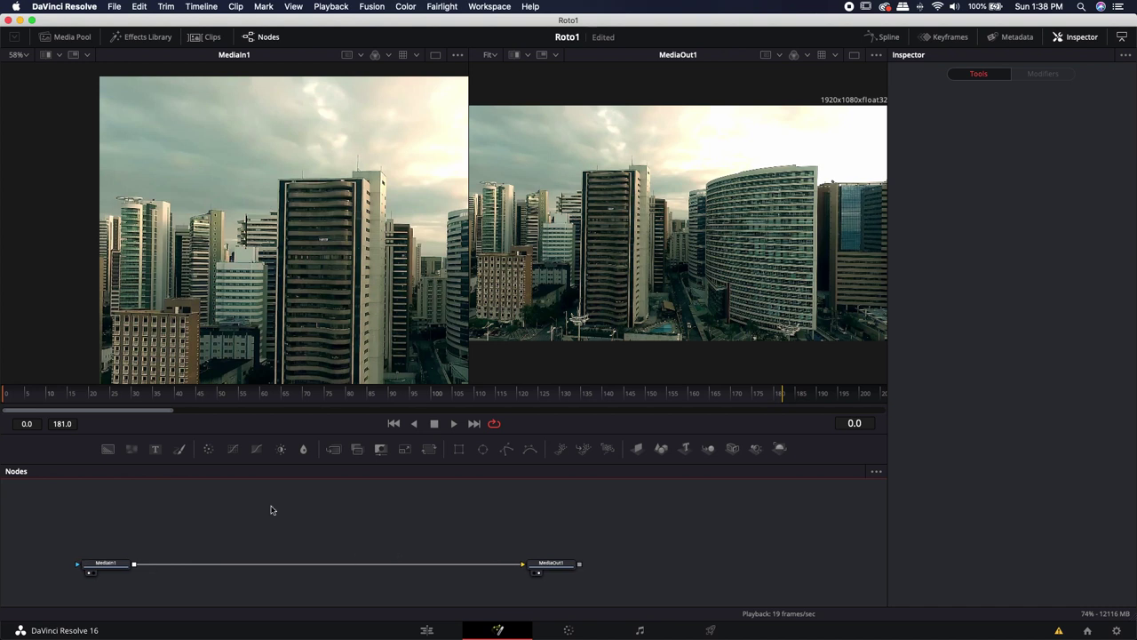
left_click(105, 562)
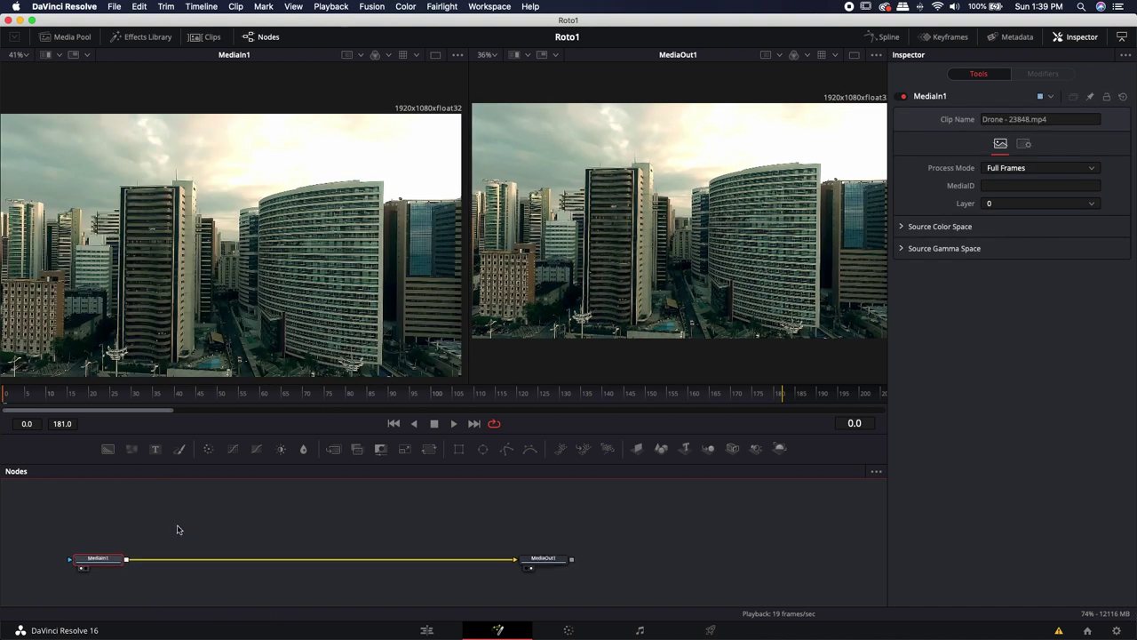
Scrub the drone clip to frame 98 and back to frame 0 to examine how the buildings move.
left_click_drag(176, 530, 176, 525)
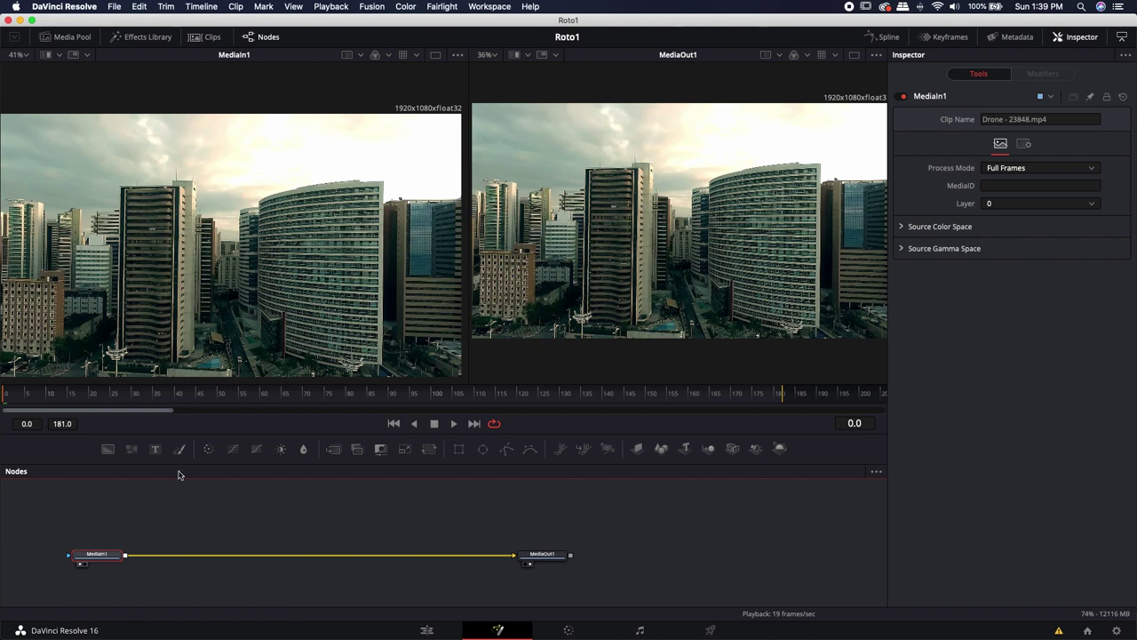
left_click_drag(9, 393, 423, 386)
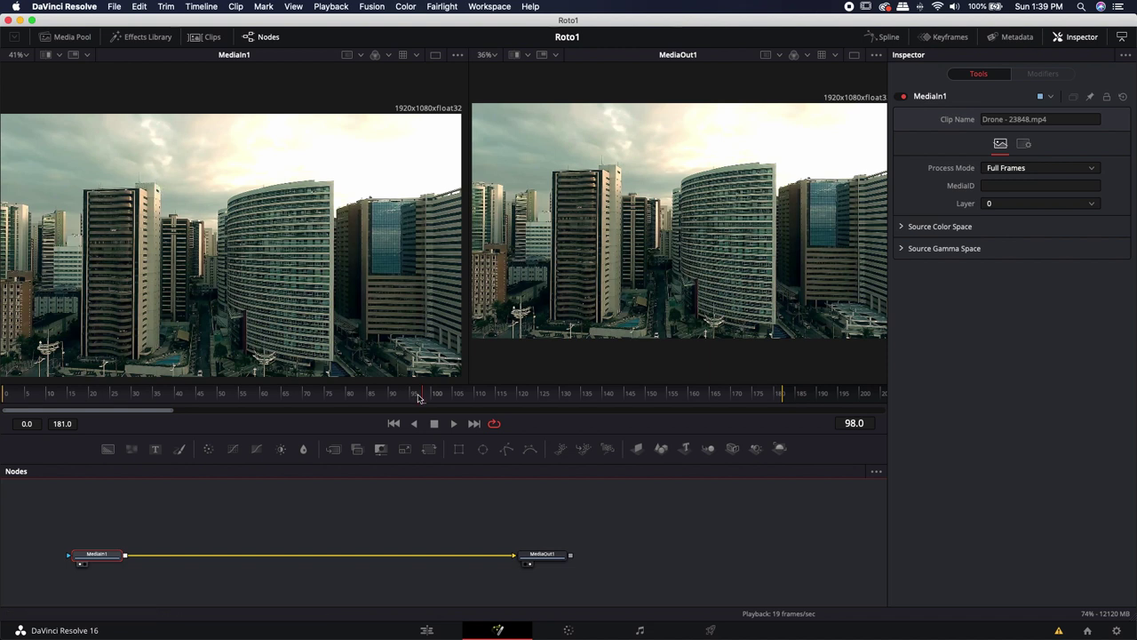
left_click_drag(422, 396, 4, 395)
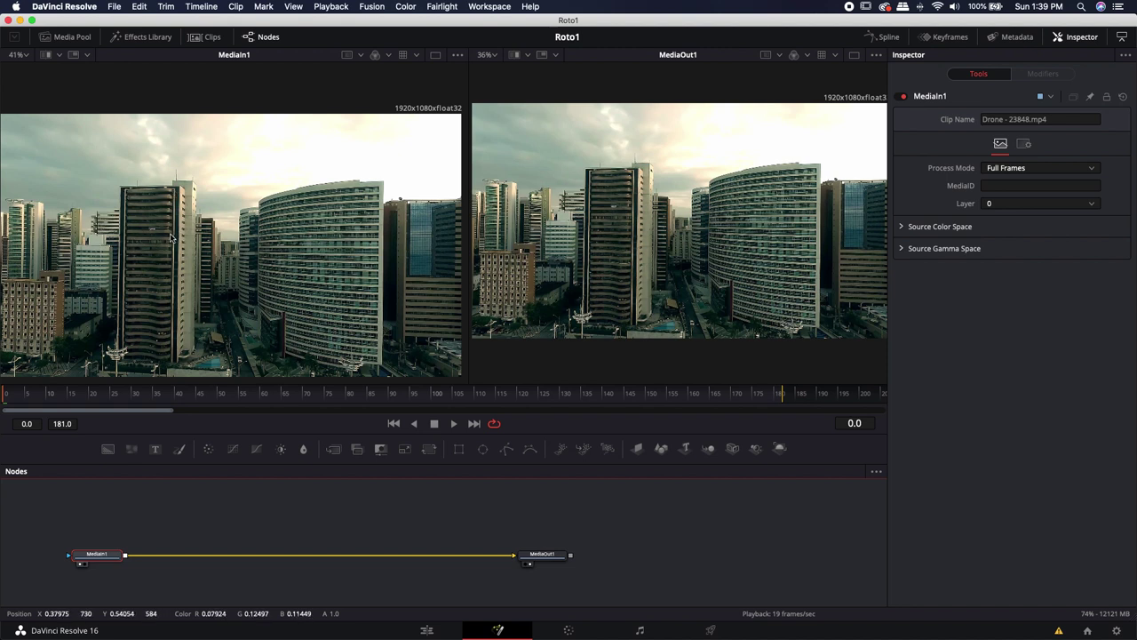
Search the tools for "tracker" and try to add a Camera Tracker node.
left_click(179, 521)
key("shift+space")
type("roto")
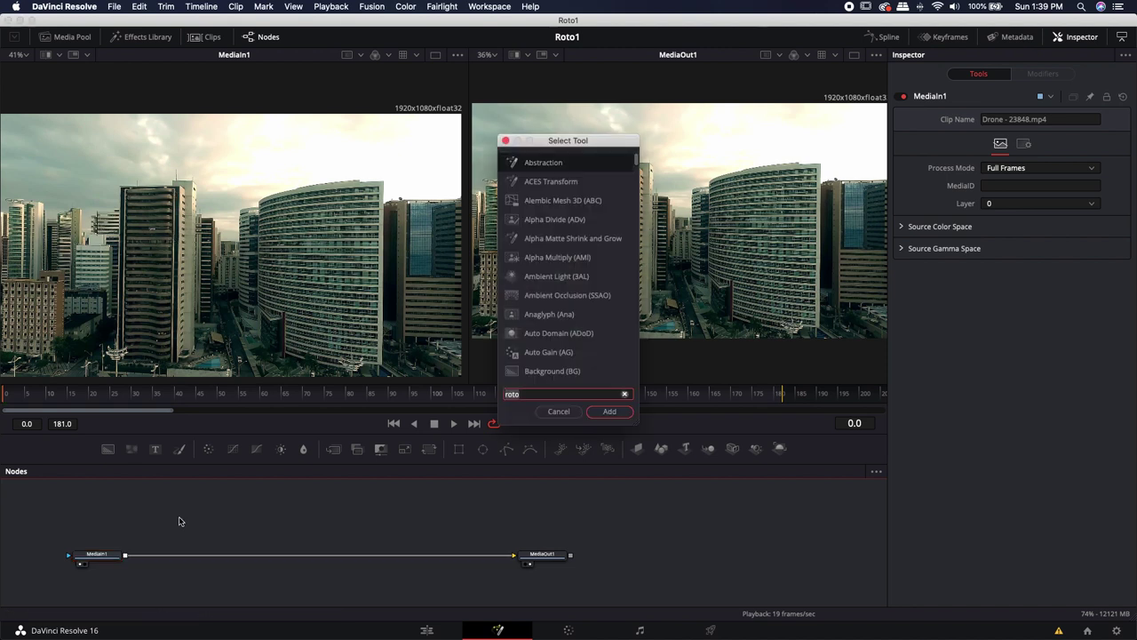
type("tracker")
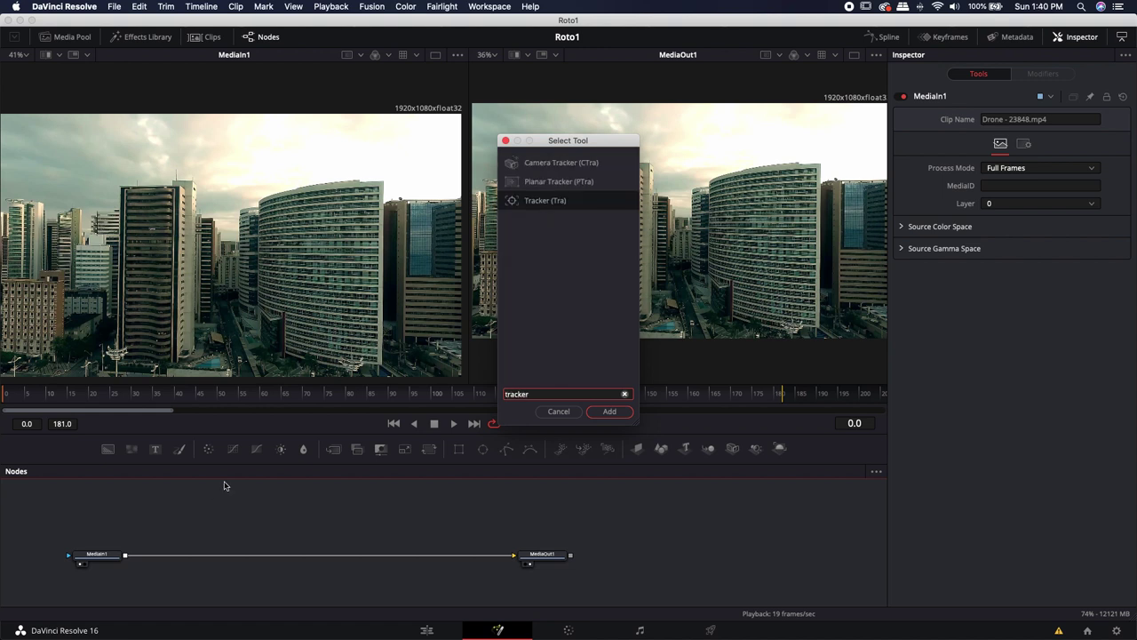
left_click(533, 169)
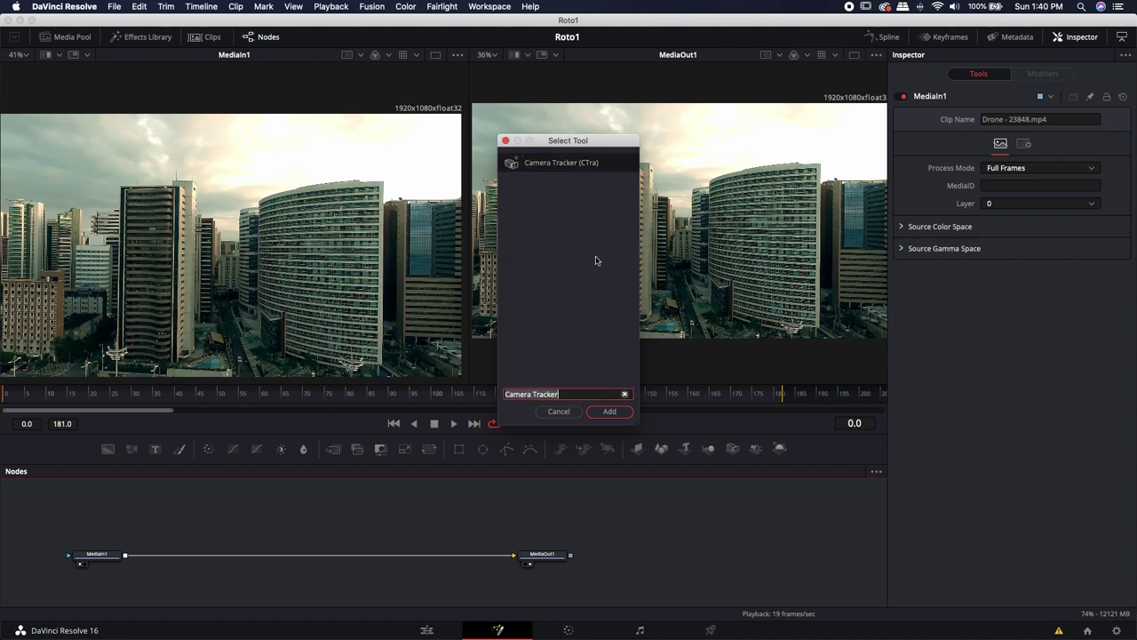
left_click(610, 412)
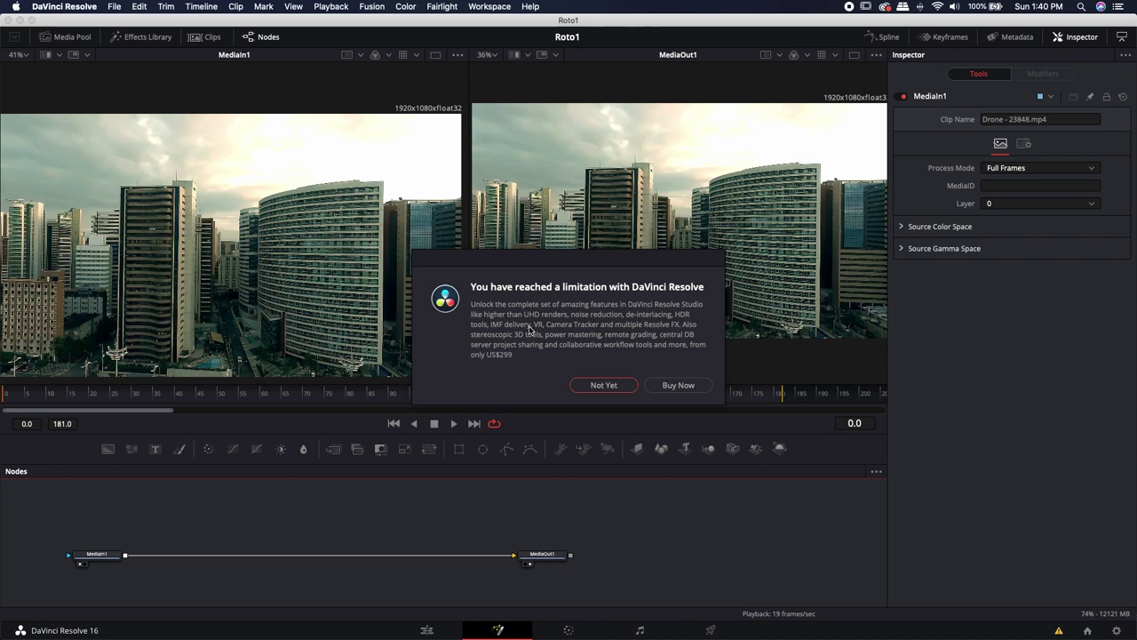
left_click(605, 388)
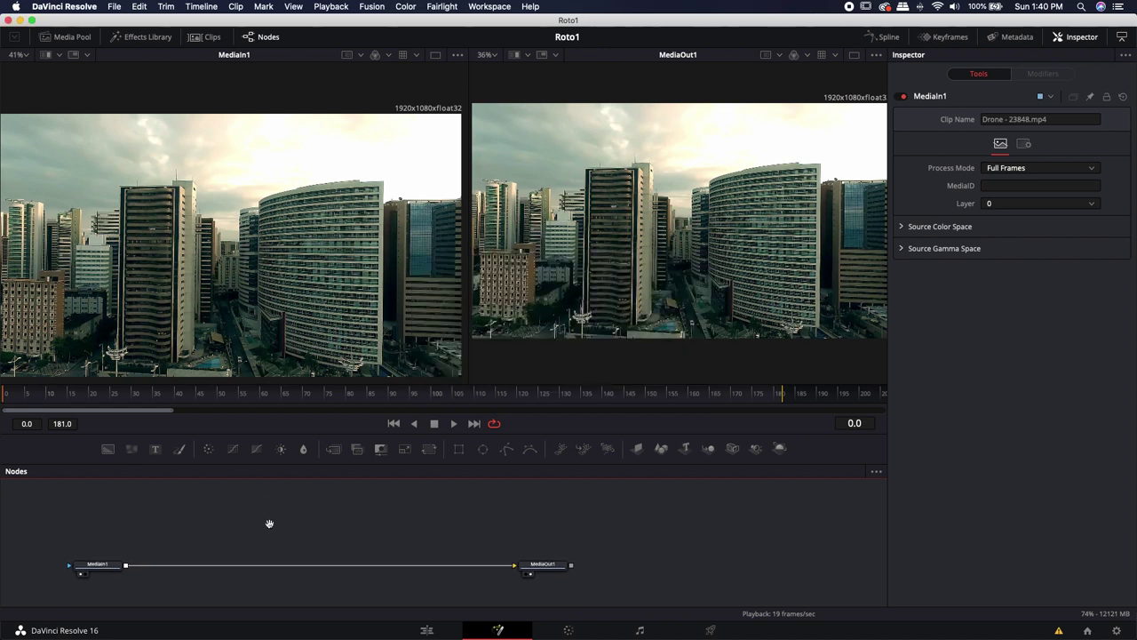
Search the tools for "tracker" and add a Planar Tracker node to the composition.
key("shift+space")
type("Camera Tracker")
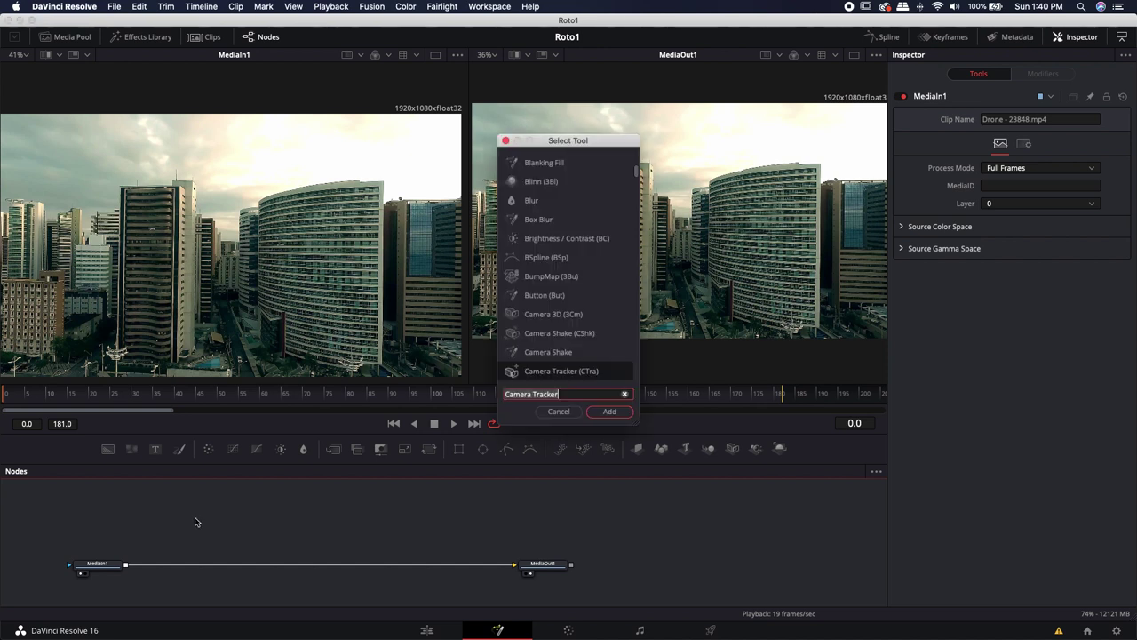
type("tracker")
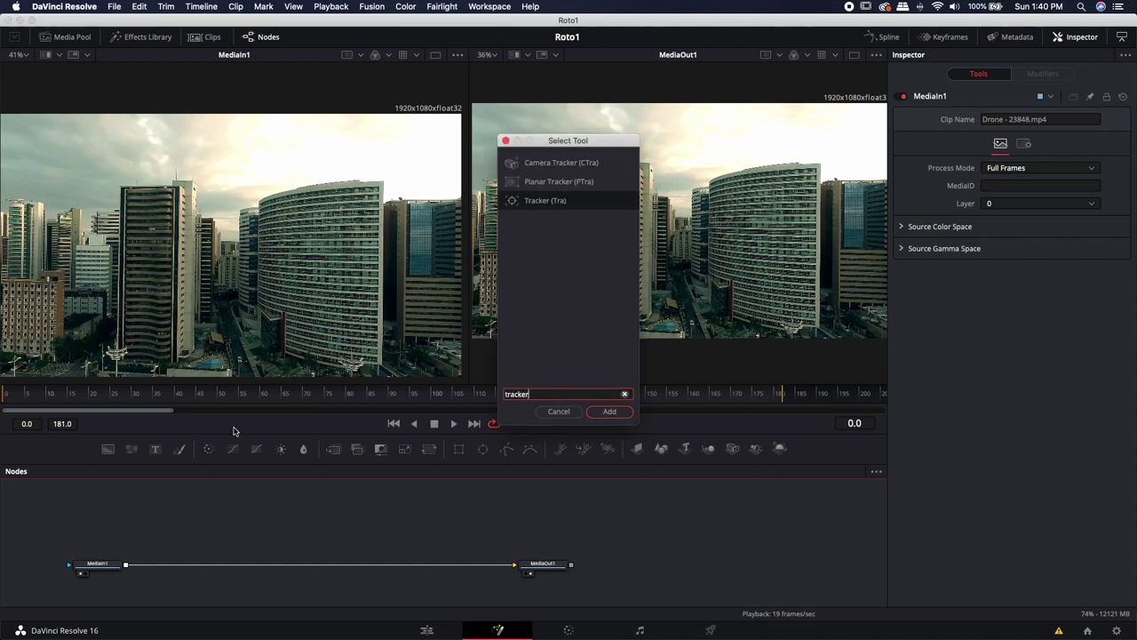
left_click(549, 184)
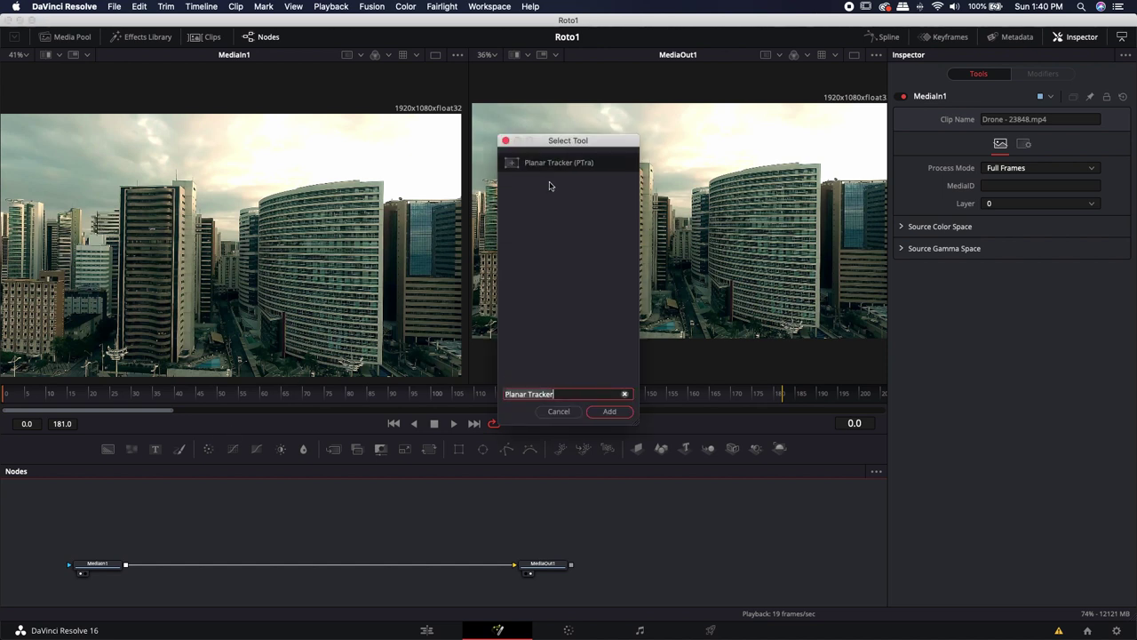
left_click(610, 412)
Place the Planar Tracker above MediaIn1, feed it from MediaIn1's output and show it in the first viewer.
left_click_drag(258, 537, 171, 520)
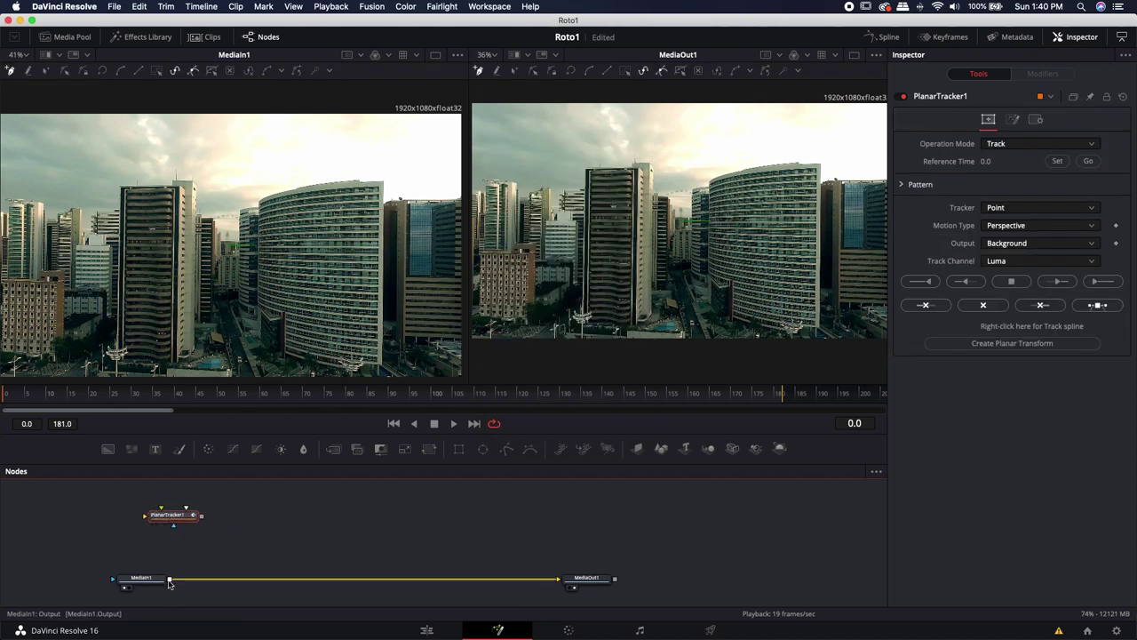
left_click_drag(172, 581, 177, 521)
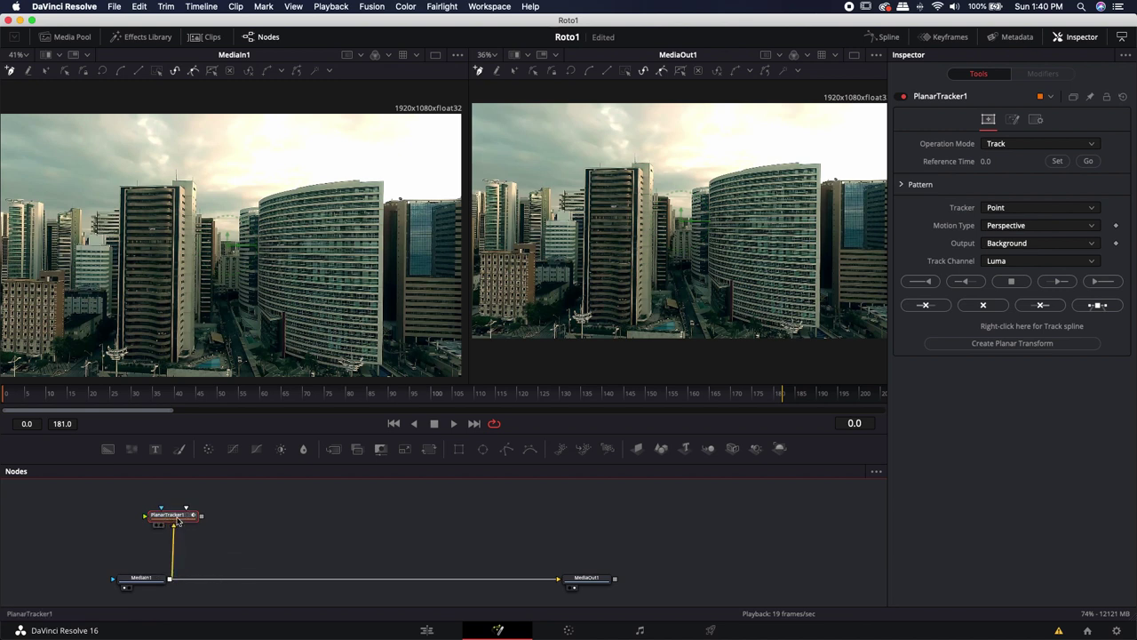
key("1")
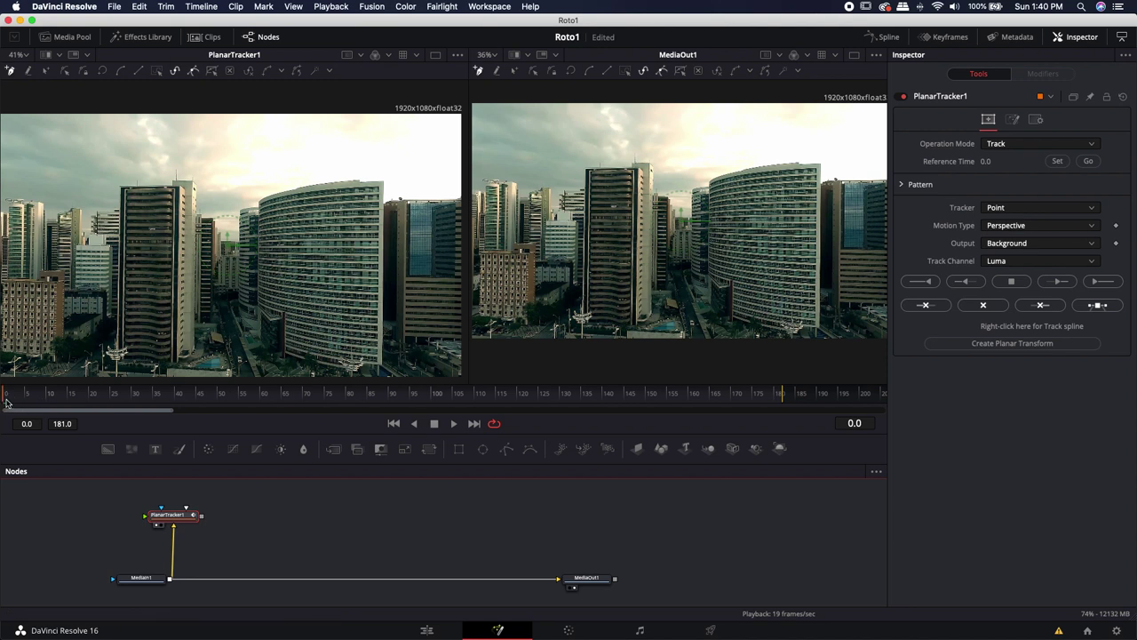
Set the Planar Tracker's reference time to frame 10, and reset it to frame 0.
left_click_drag(5, 398, 47, 398)
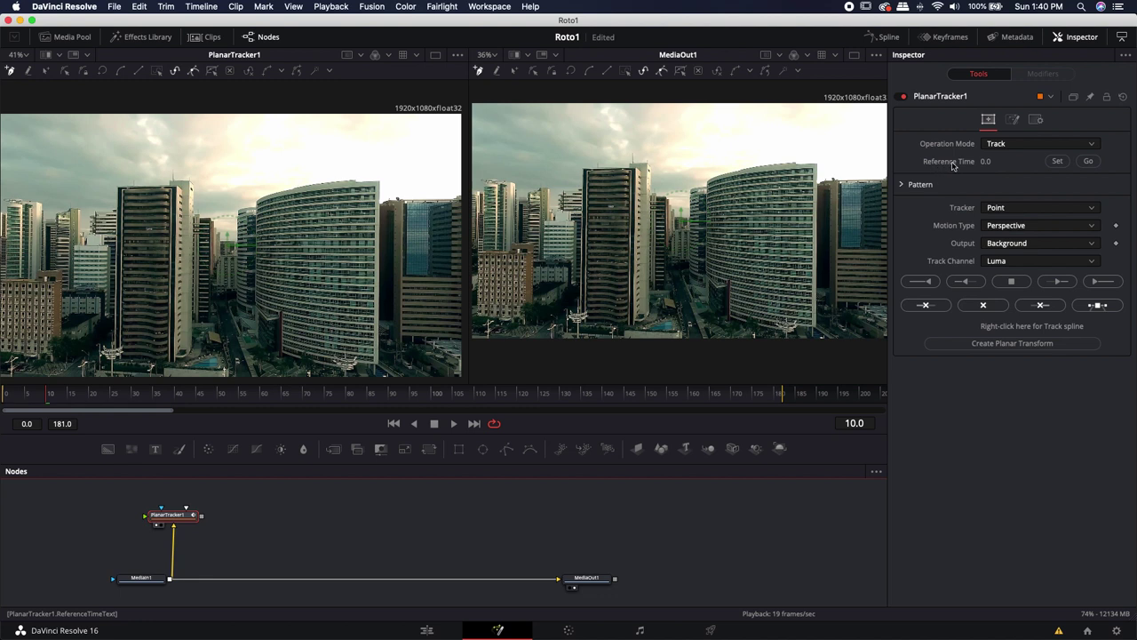
left_click(1057, 162)
left_click(7, 395)
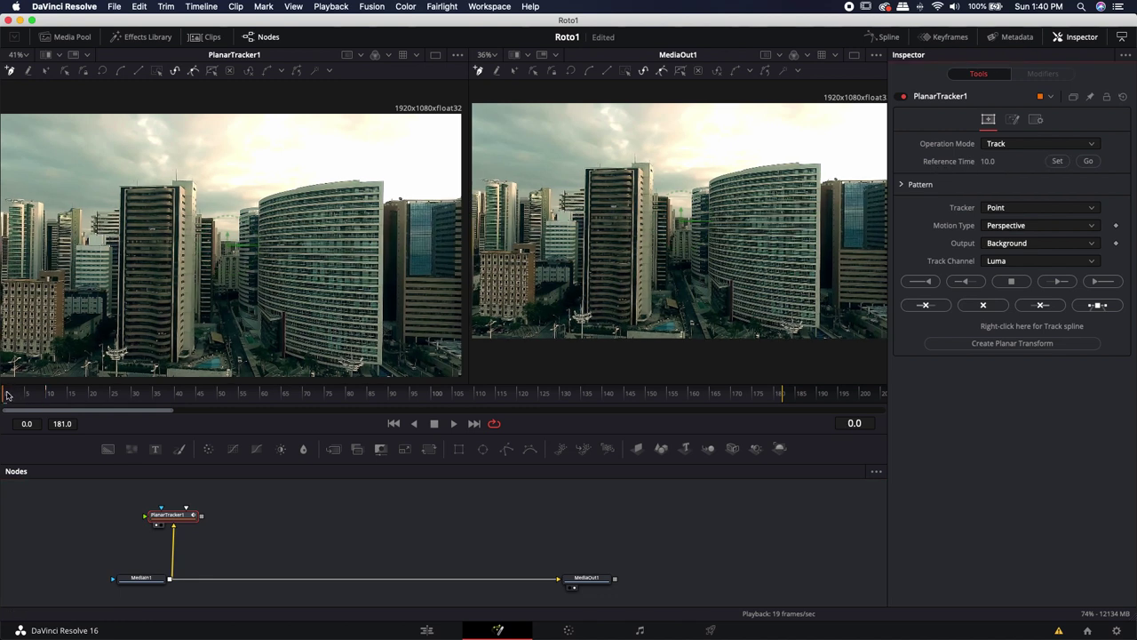
left_click(1057, 161)
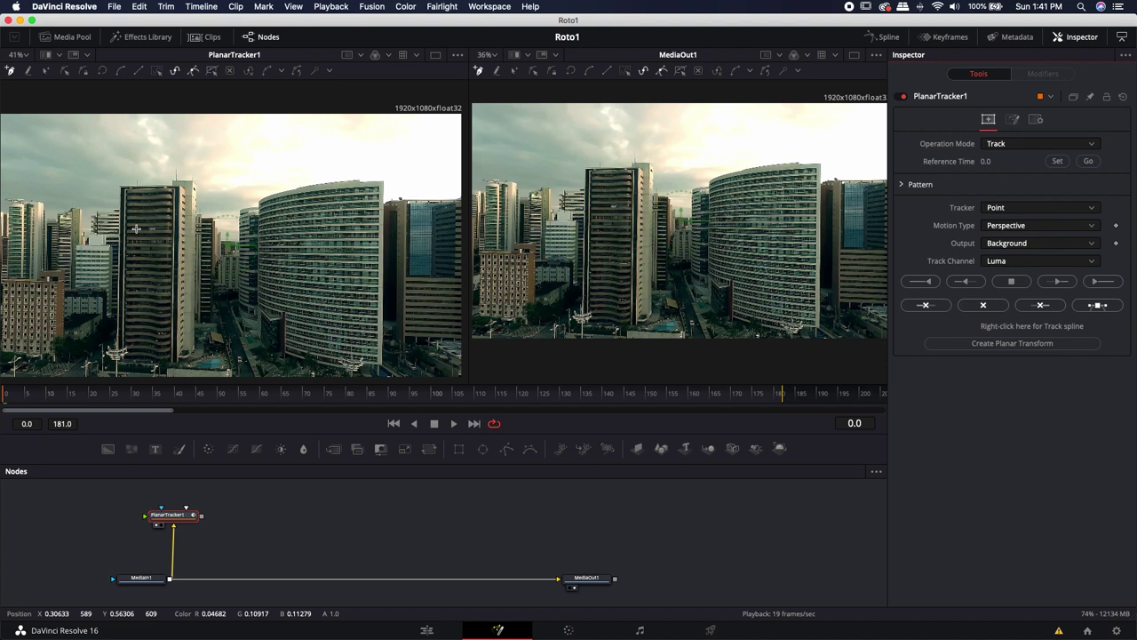
Draw a closed four-corner tracking pattern around the upper front face of the tall building.
scroll(127, 200, "up", 3)
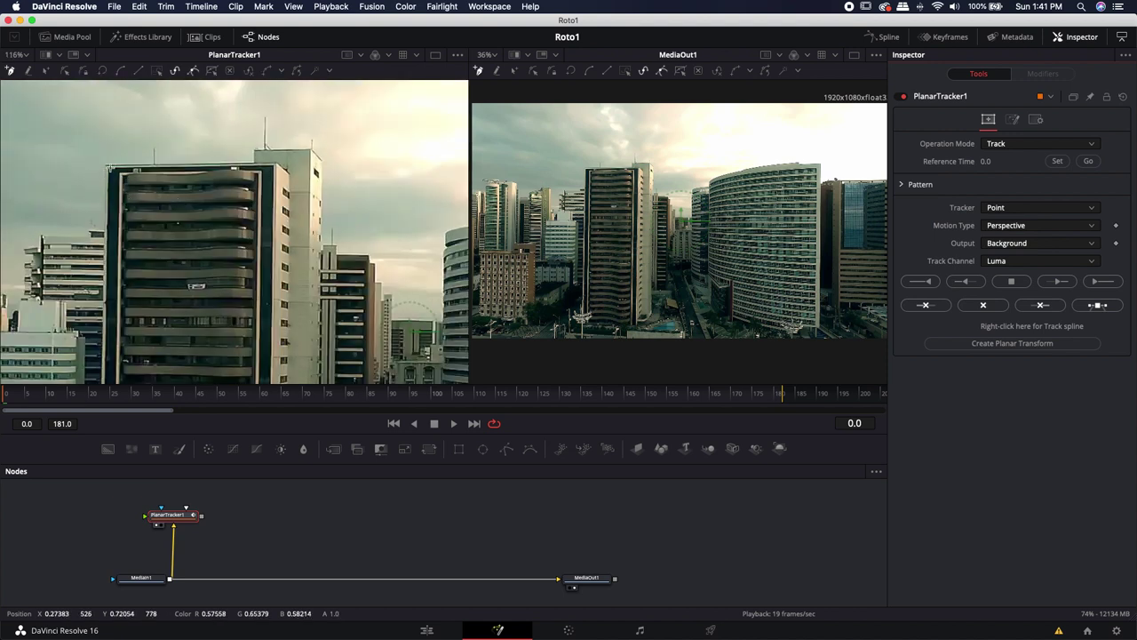
left_click(109, 167)
left_click(270, 166)
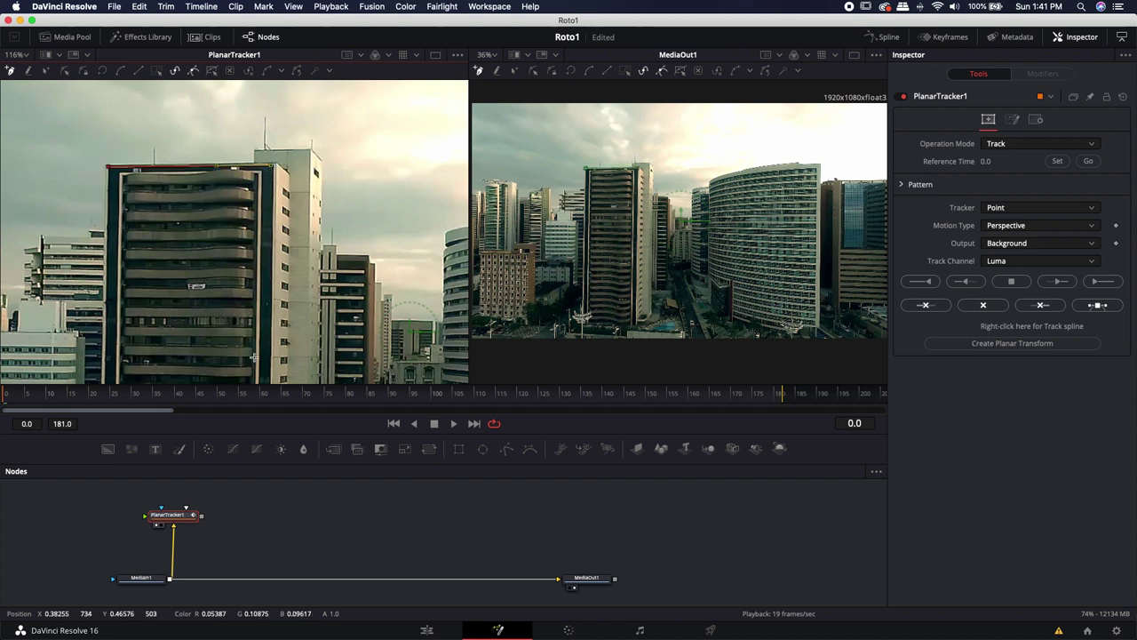
scroll(265, 342, "down", 3)
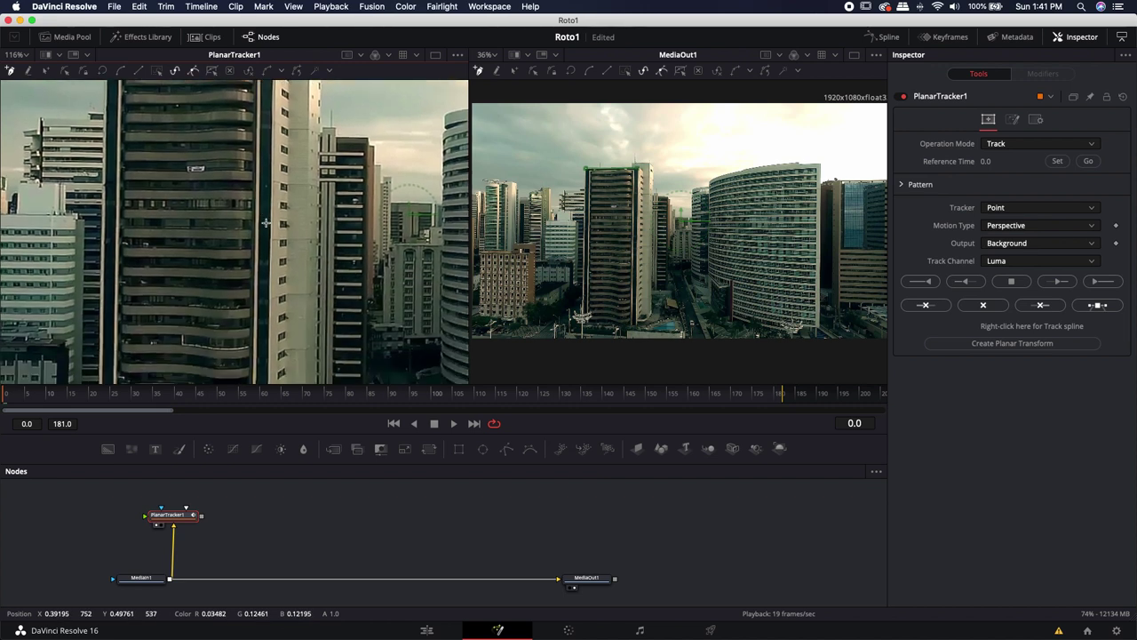
left_click(110, 283)
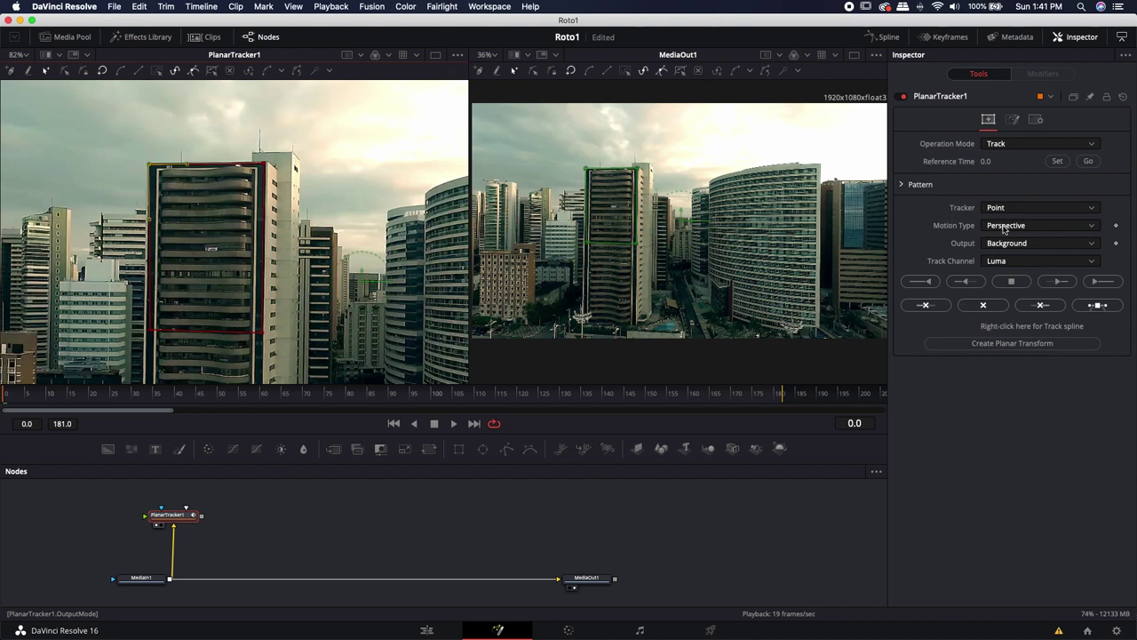
Keep the tracker's motion type at Perspective and track the pattern to the end of the clip.
left_click(992, 228)
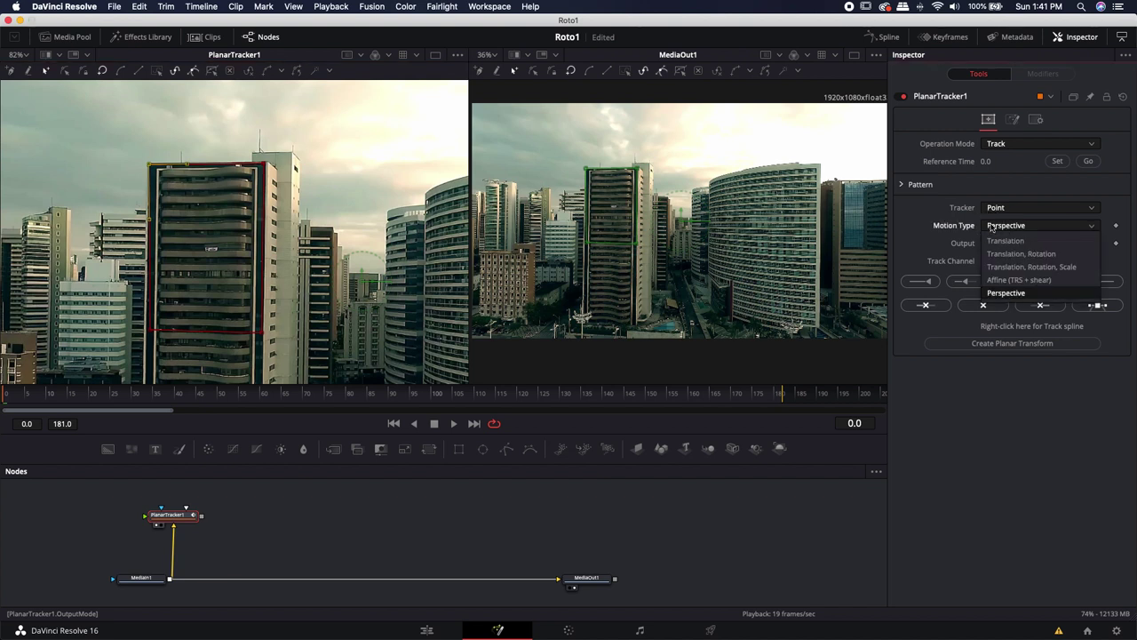
left_click(994, 294)
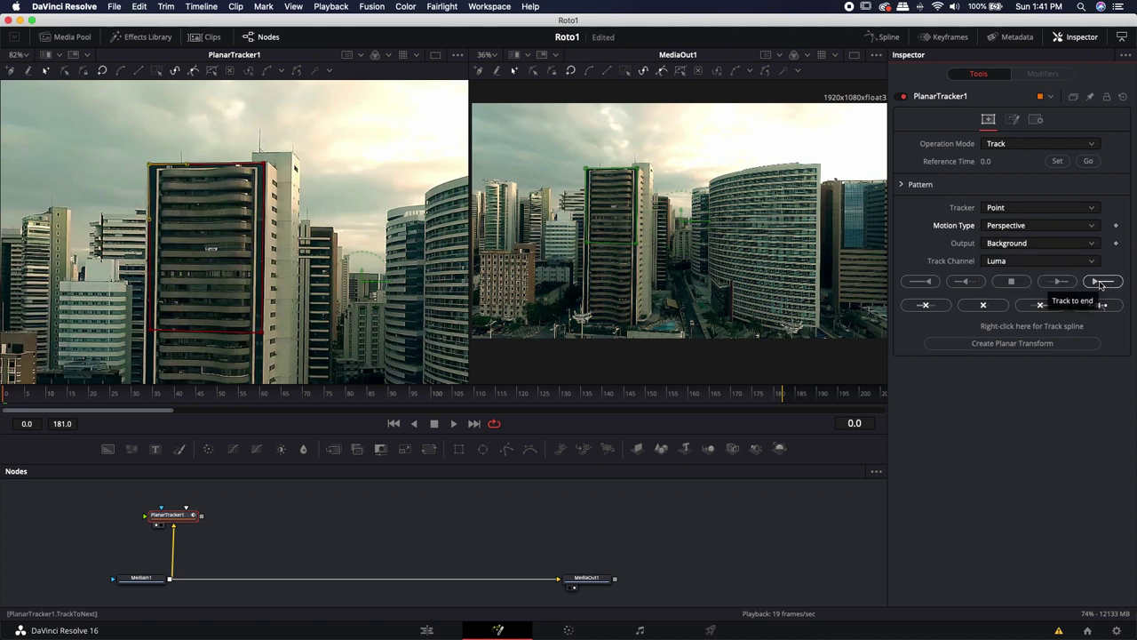
left_click(1101, 281)
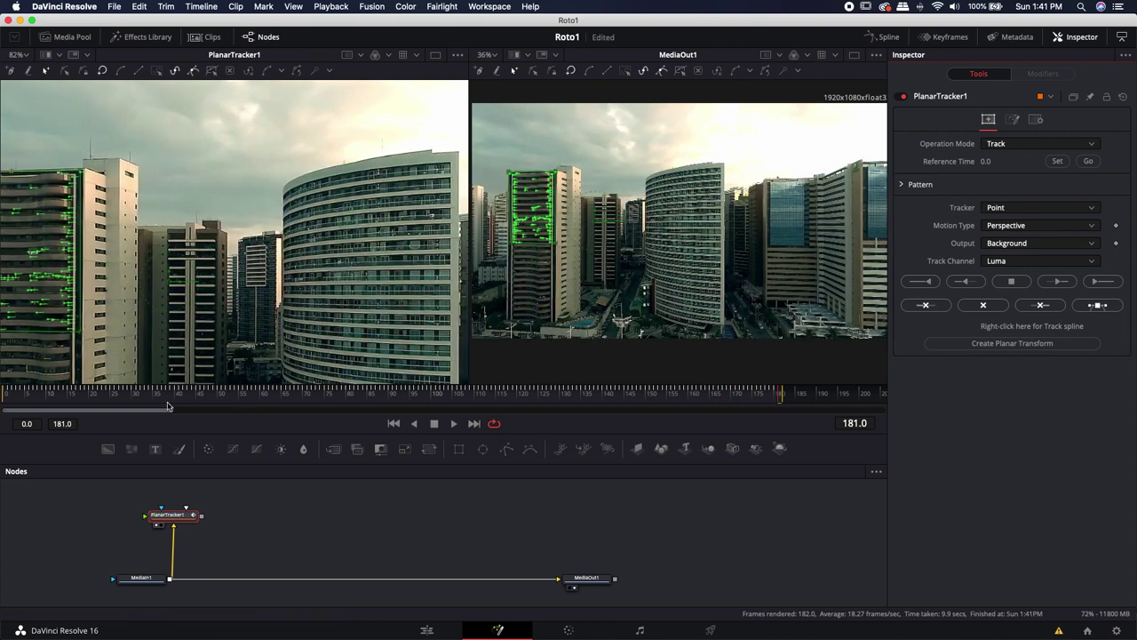
Play back the tracked pattern, inspect its points up close along the tall building's edge, and return to the first frame.
key("space")
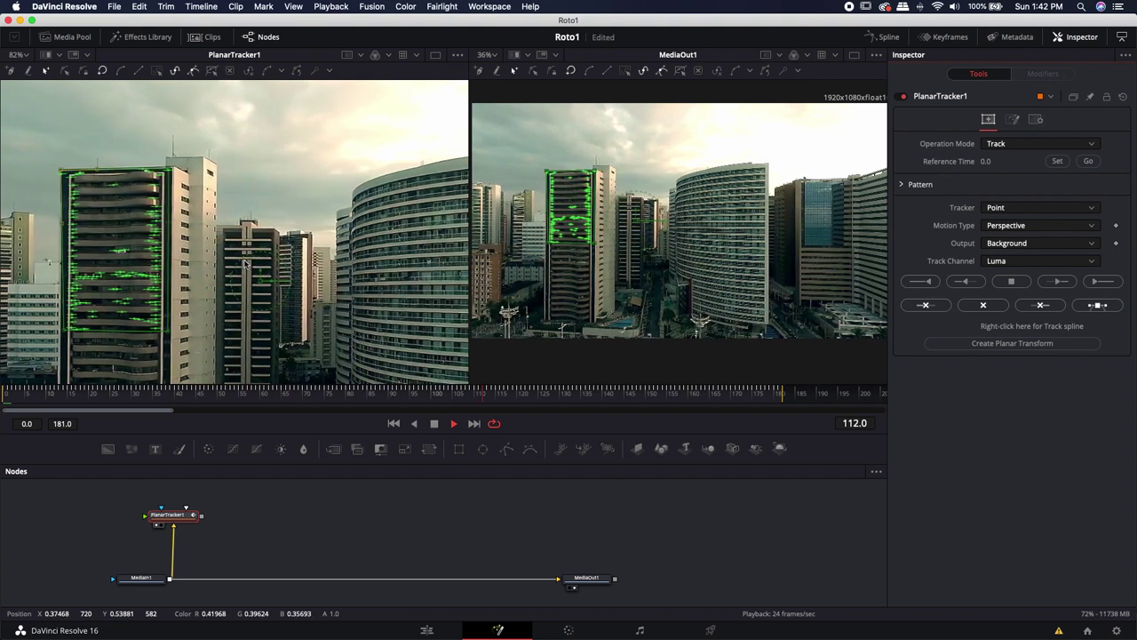
key("space")
scroll(147, 241, "up", 5)
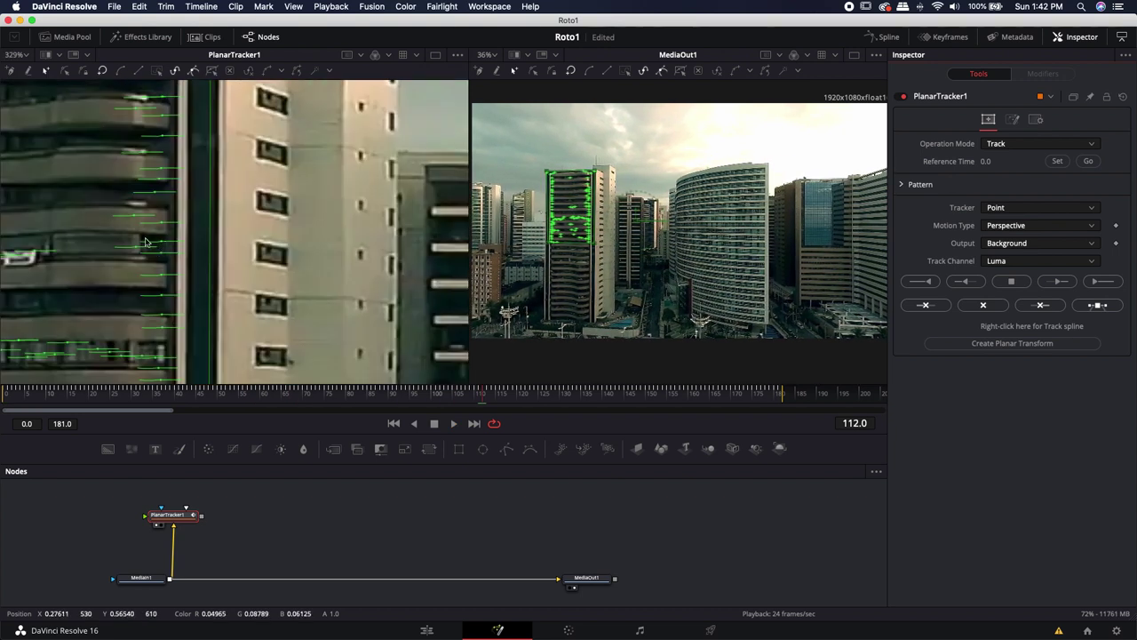
key("space")
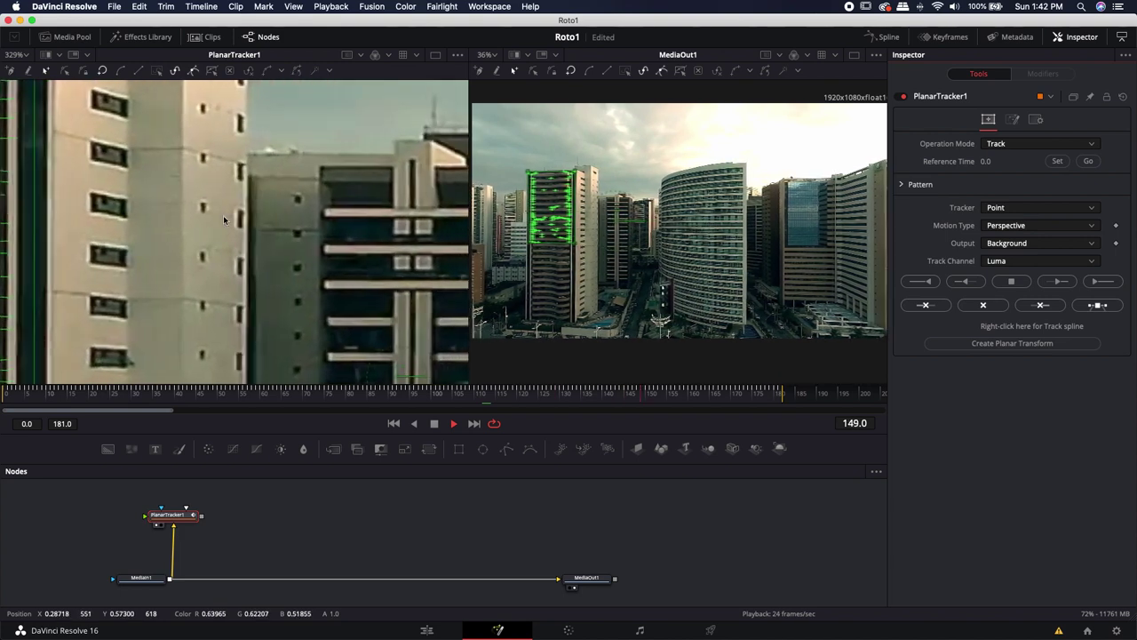
scroll(224, 220, "down", 5)
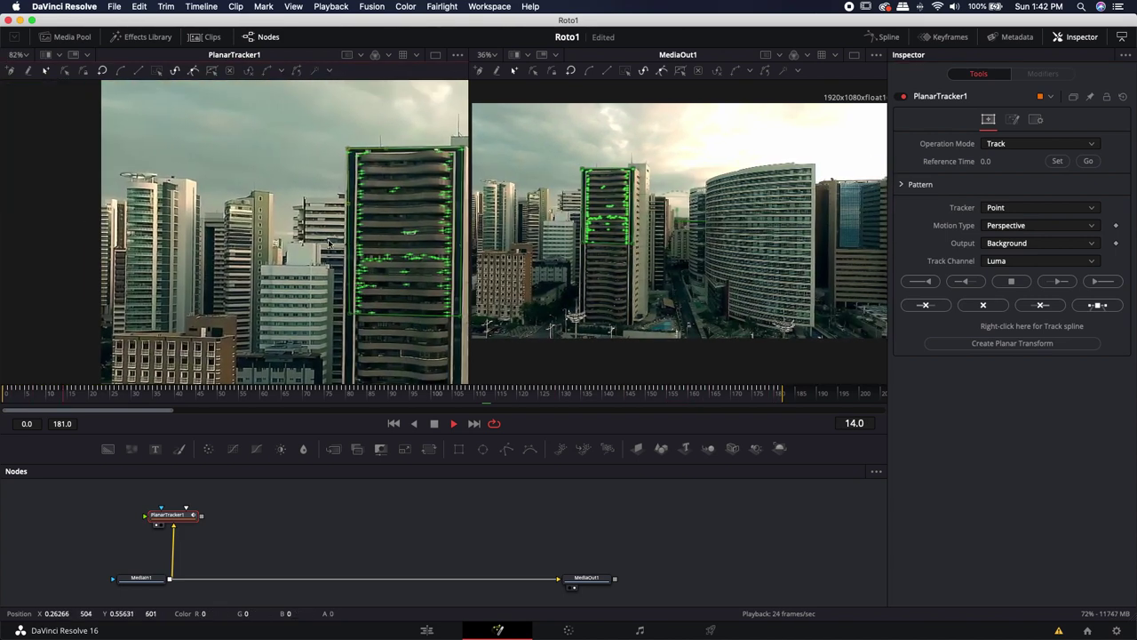
left_click_drag(328, 244, 233, 243)
key("Home")
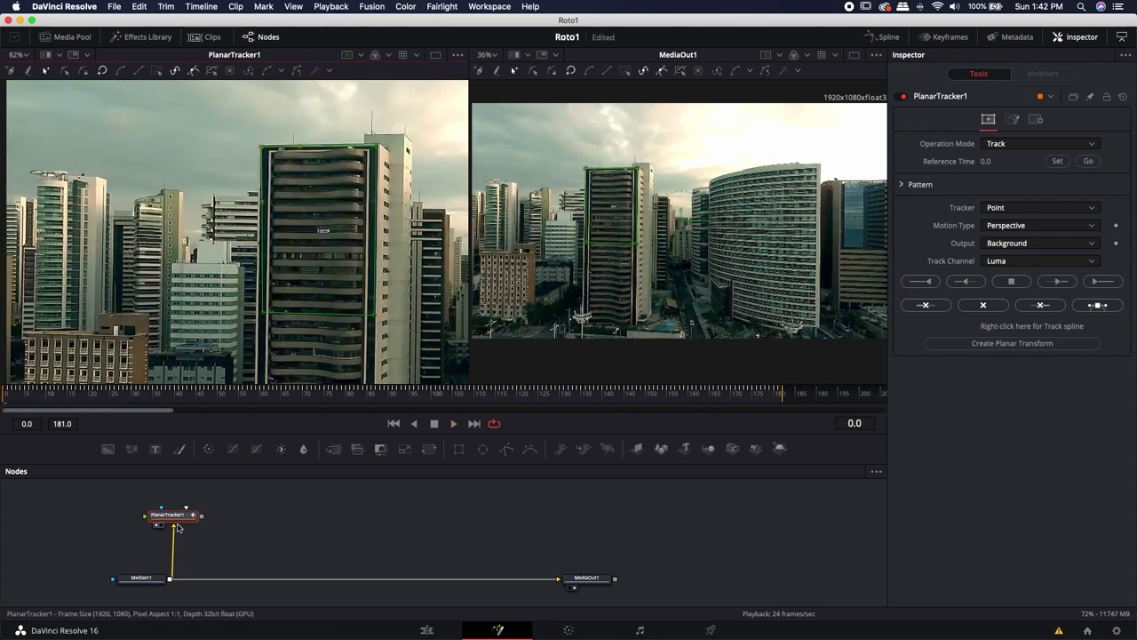
Create a Planar Transform from the Planar Tracker and place it above the line between MediaIn1 and MediaOut1.
left_click(174, 521)
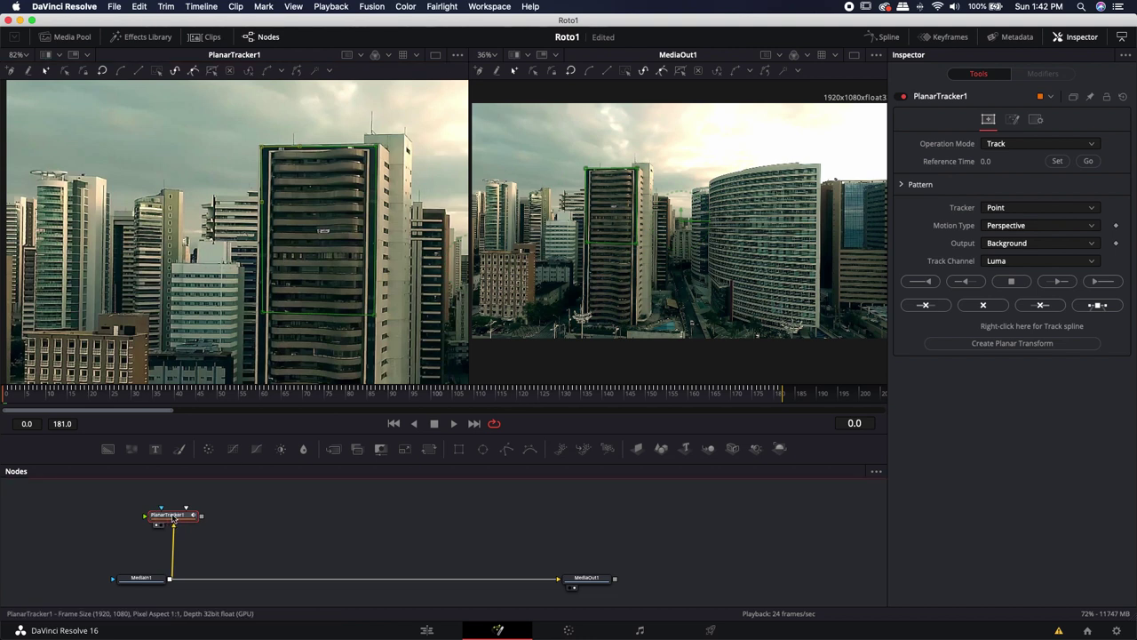
left_click(1002, 344)
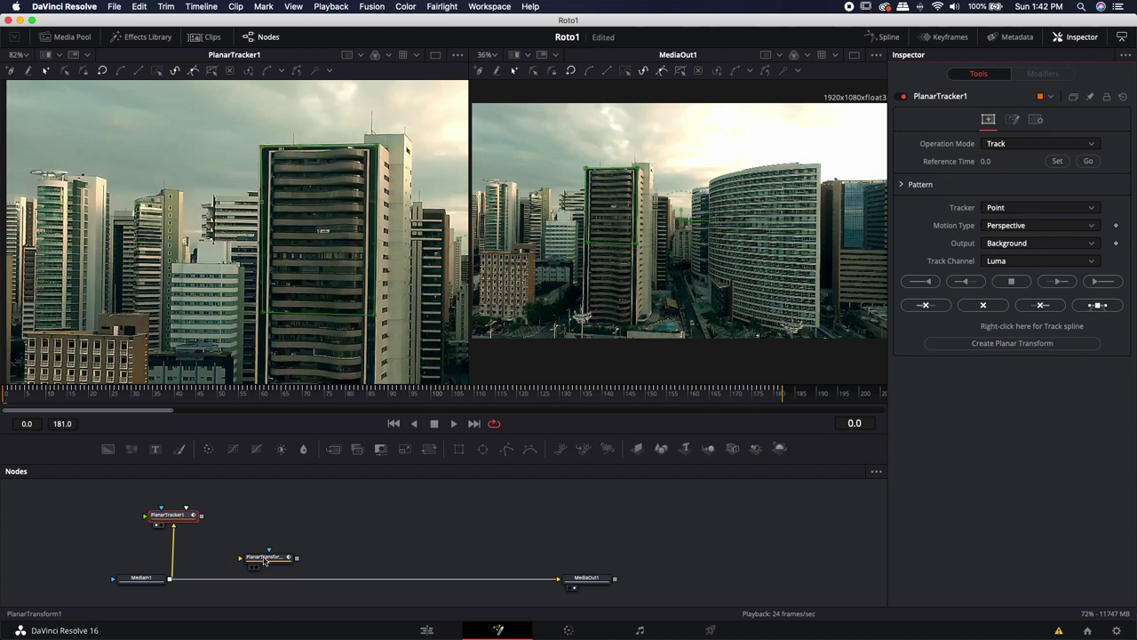
left_click(298, 534)
Detach the Planar Tracker from MediaIn1, move it aside and show MediaIn1 in the first viewer.
left_click_drag(175, 526, 49, 507)
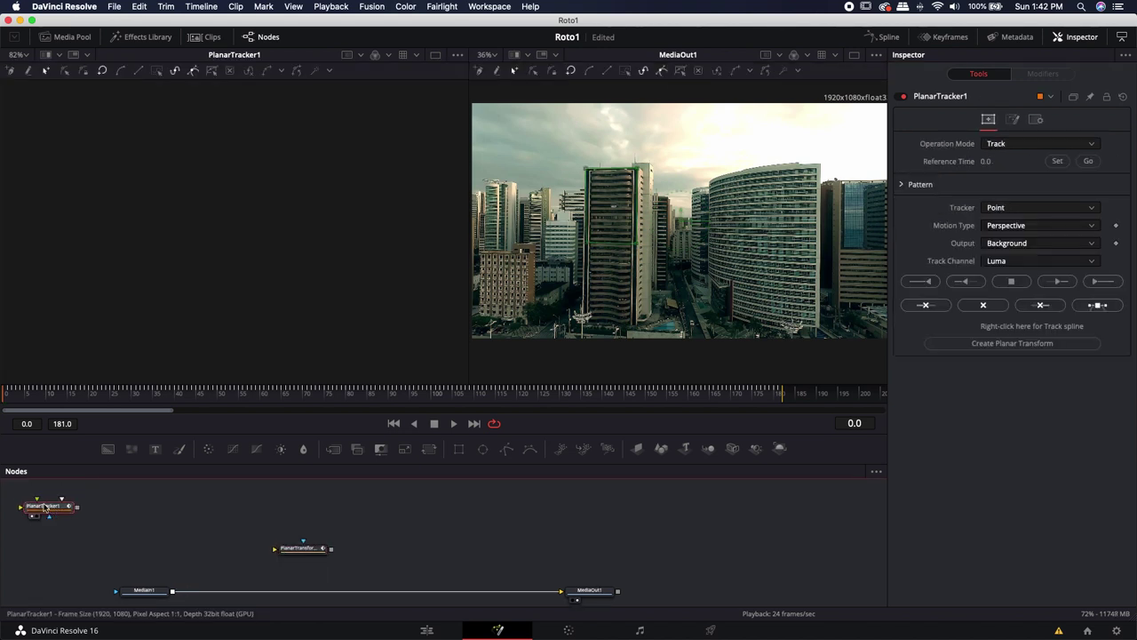
left_click(175, 510)
left_click_drag(218, 522, 170, 520)
left_click_drag(94, 588, 161, 276)
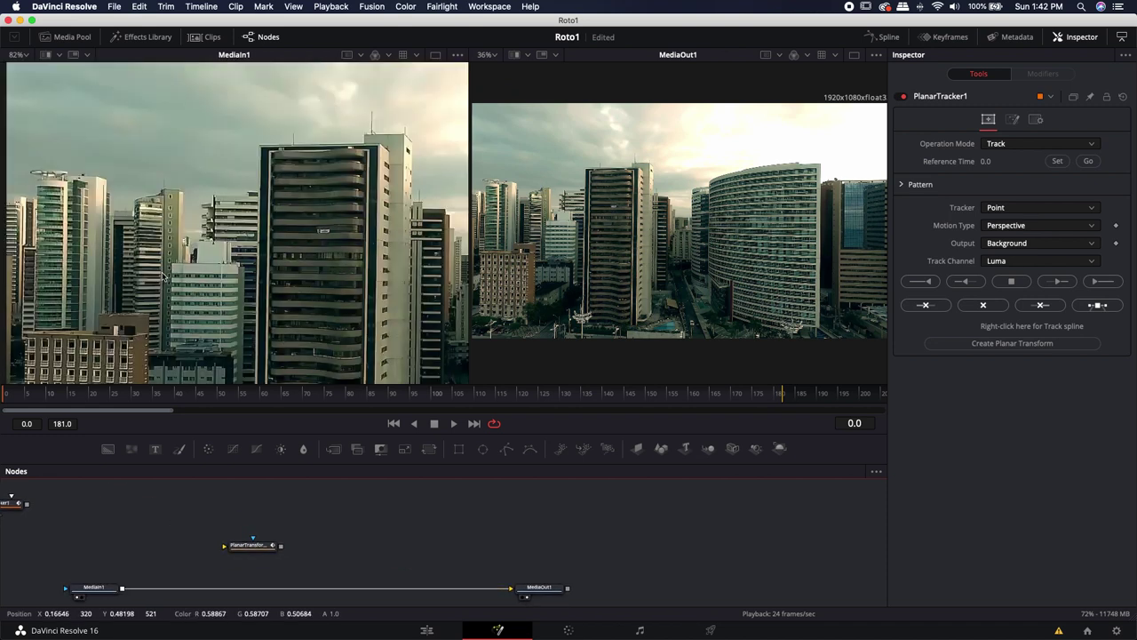
left_click_drag(241, 537, 211, 517)
left_click_drag(222, 509, 216, 567)
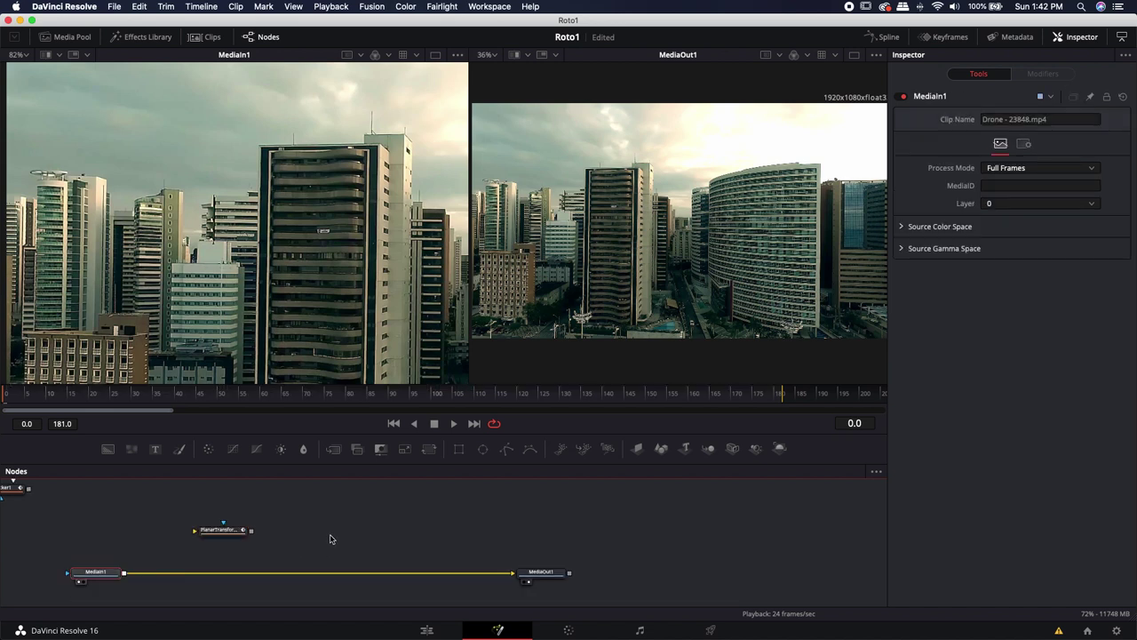
Insert a CBRoto node between MediaIn1 and MediaOut1, directly below the Planar Transform.
key("shift+space")
type("roto")
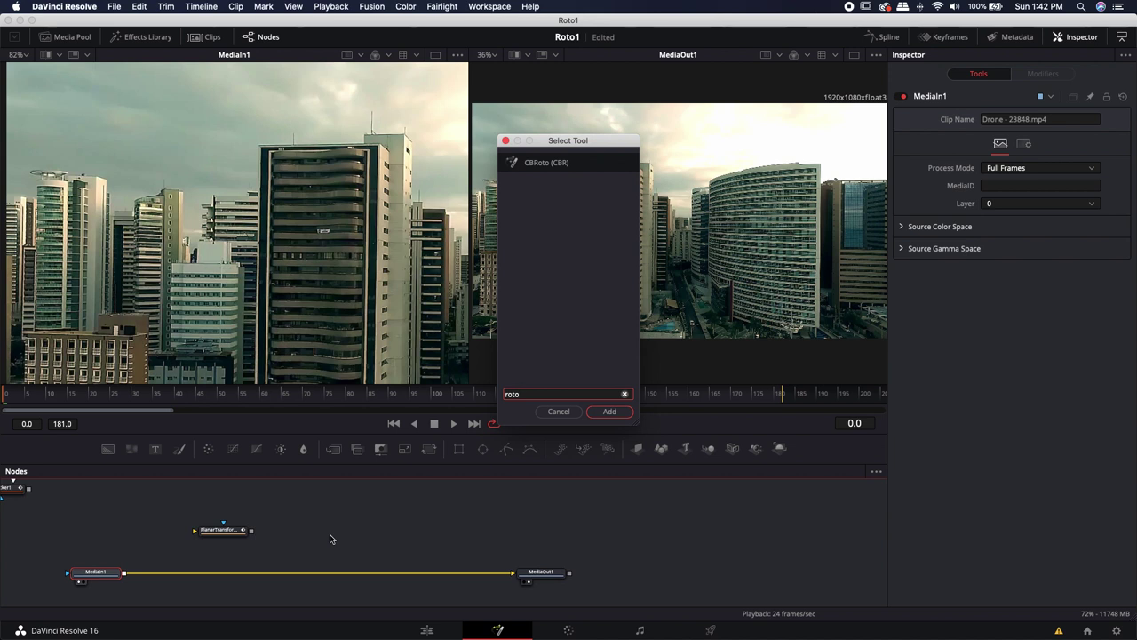
key("Return")
left_click_drag(162, 572, 231, 573)
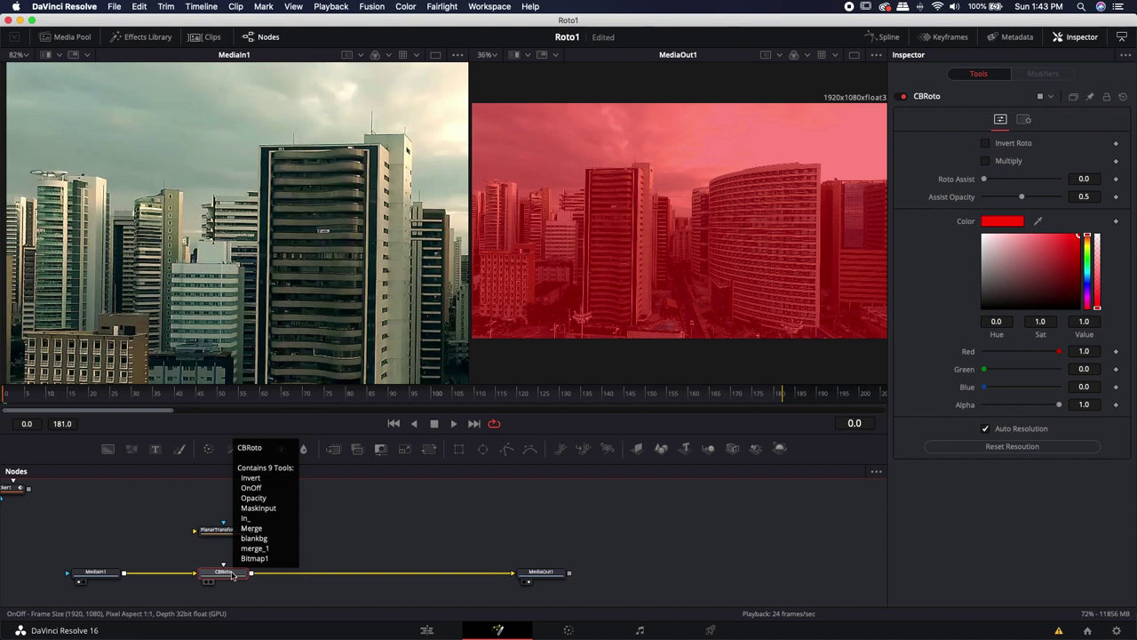
Connect the Planar Transform's output to CBRoto's mask input and show CBRoto in the first viewer.
left_click_drag(251, 530, 223, 573)
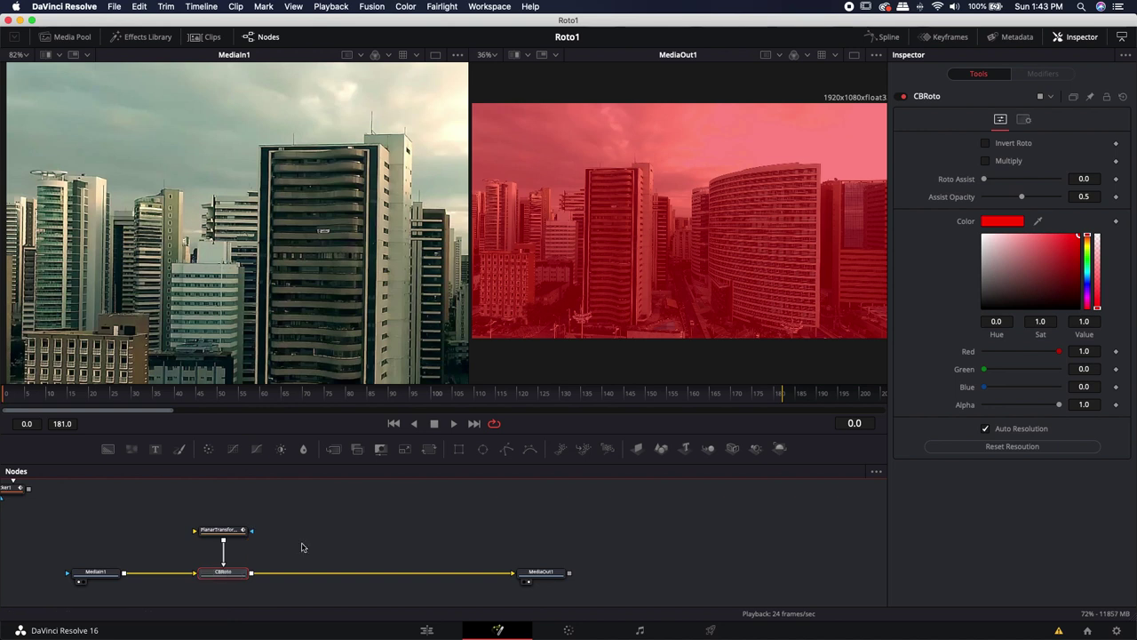
left_click_drag(321, 530, 311, 551)
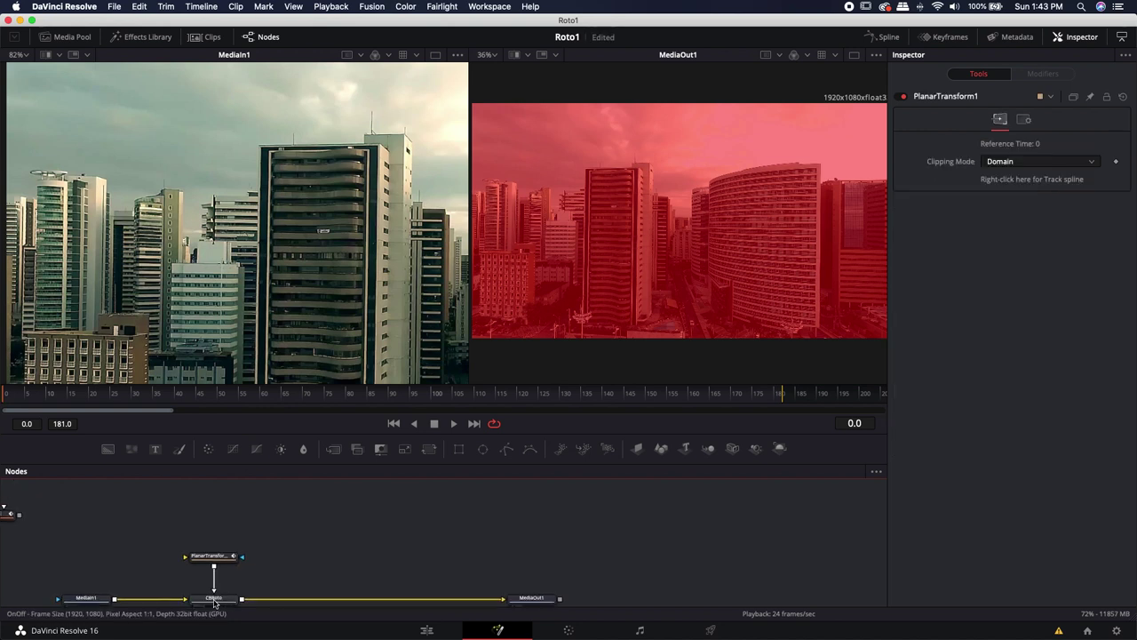
left_click_drag(214, 603, 315, 313)
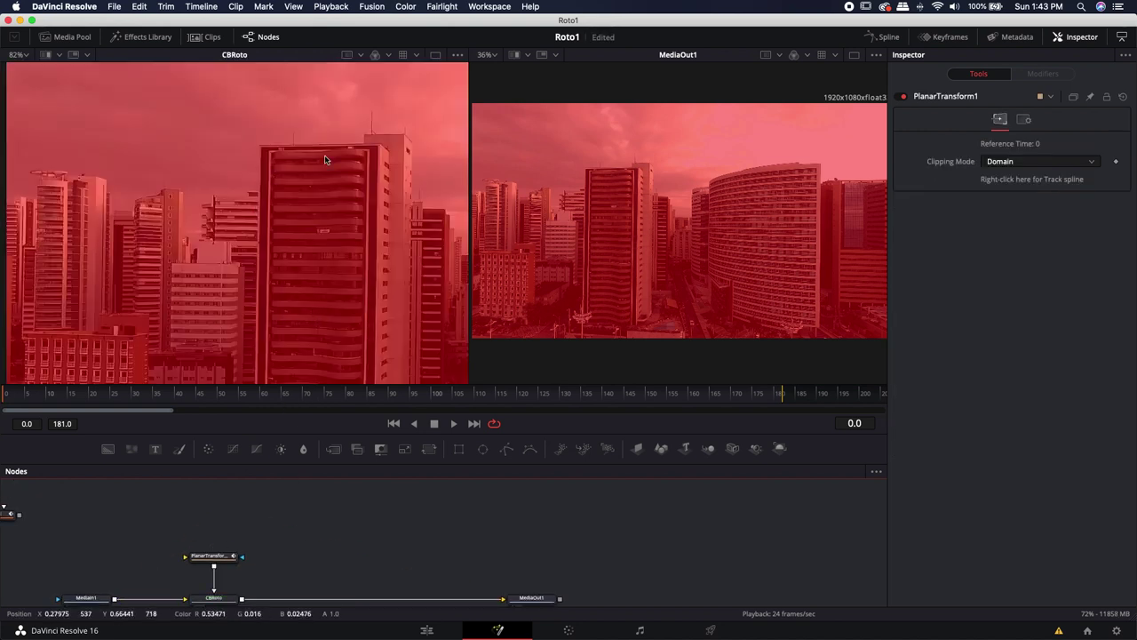
left_click(303, 521)
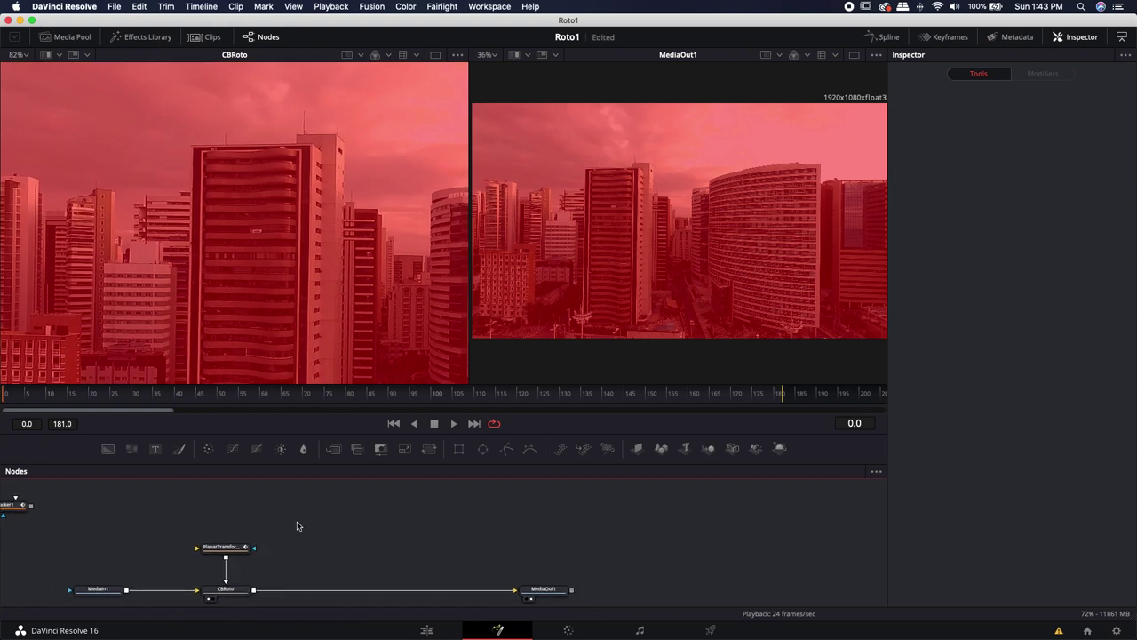
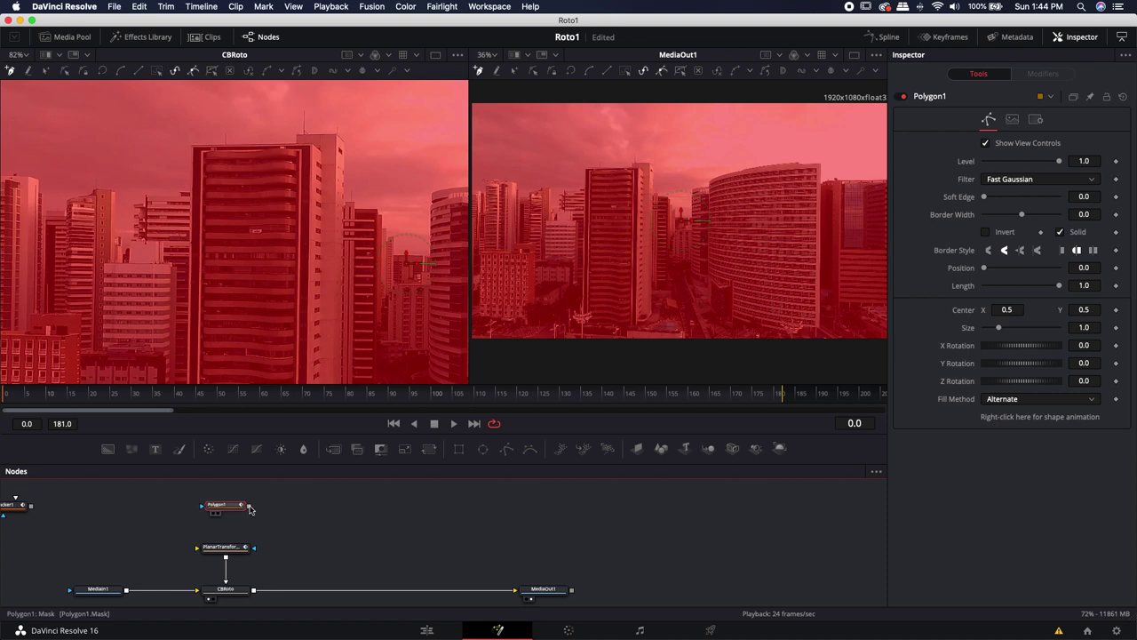
Add a Polygon mask above the Planar Transform and connect it to the transform's main background input instead of its effect mask.
left_click_drag(249, 507, 226, 541)
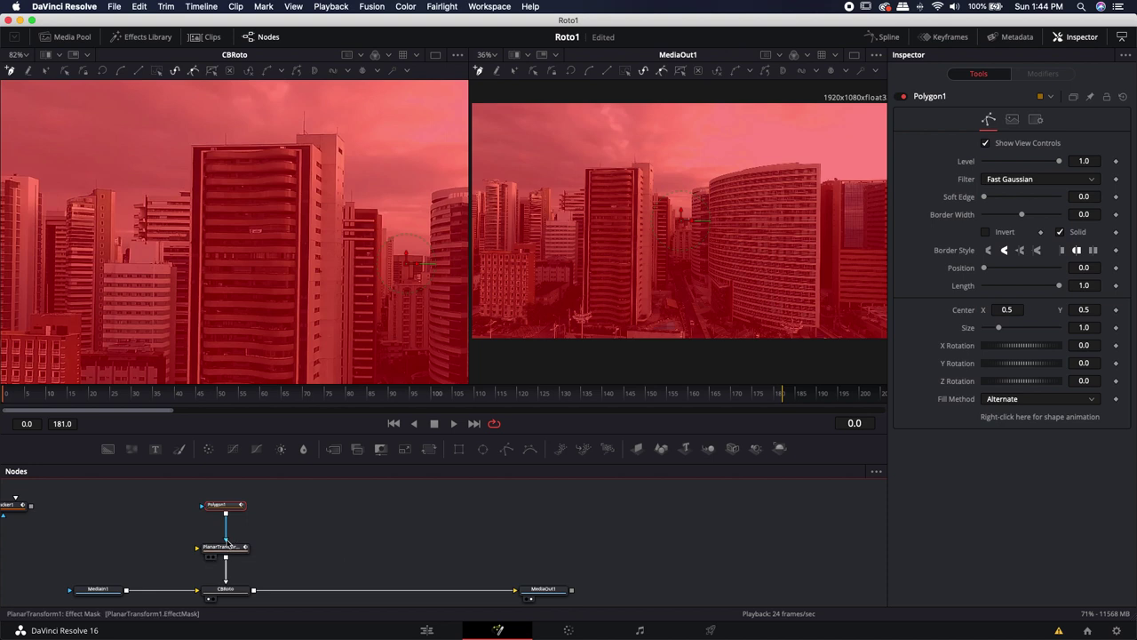
left_click(226, 538)
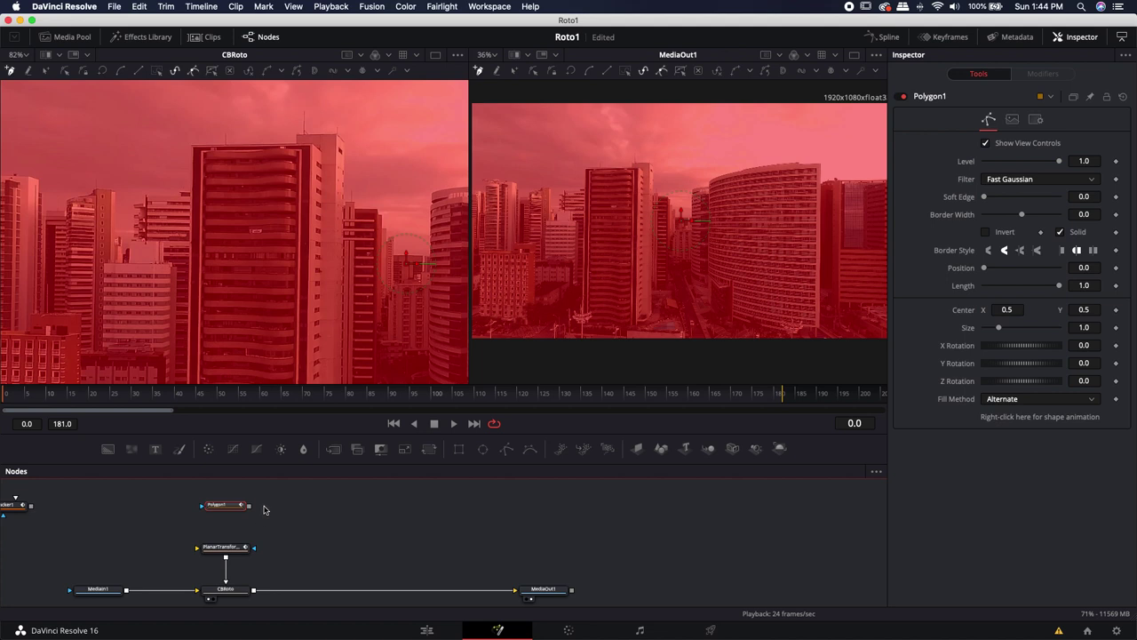
left_click_drag(249, 505, 224, 548)
left_click(247, 556)
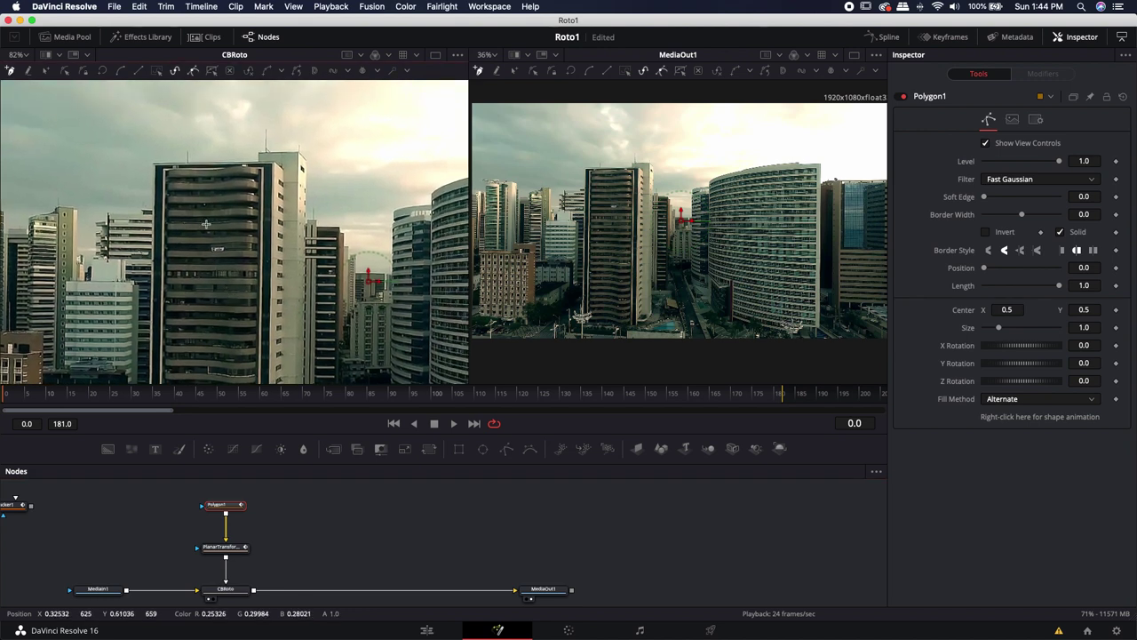
Draw a closed four-corner polygon mask over the tall building's upper front face and fit its upper-left corner to the roof corner.
scroll(181, 175, "up", 3)
left_click(104, 142)
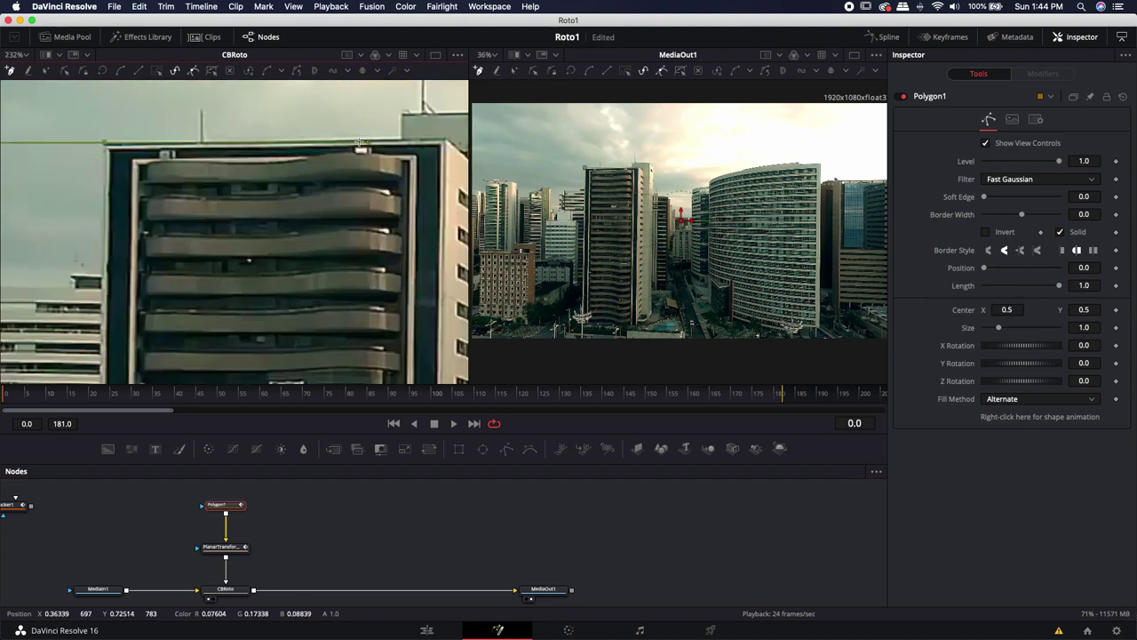
left_click(445, 141)
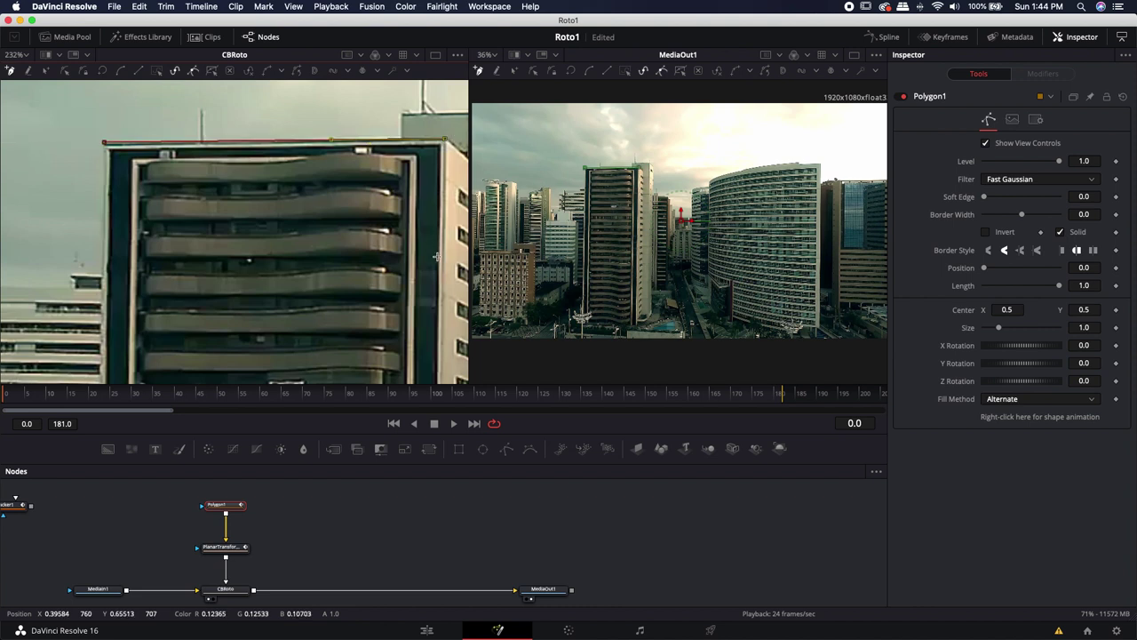
left_click_drag(416, 333, 396, 189)
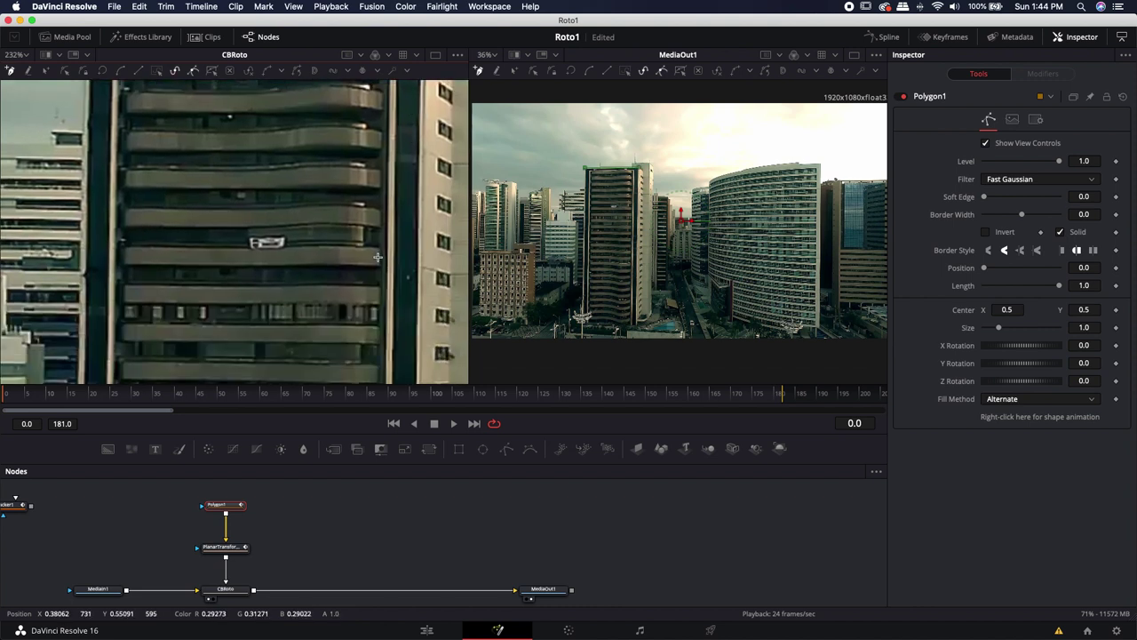
scroll(256, 269, "down", 5)
left_click(256, 270)
left_click_drag(290, 172, 327, 247)
left_click(299, 150)
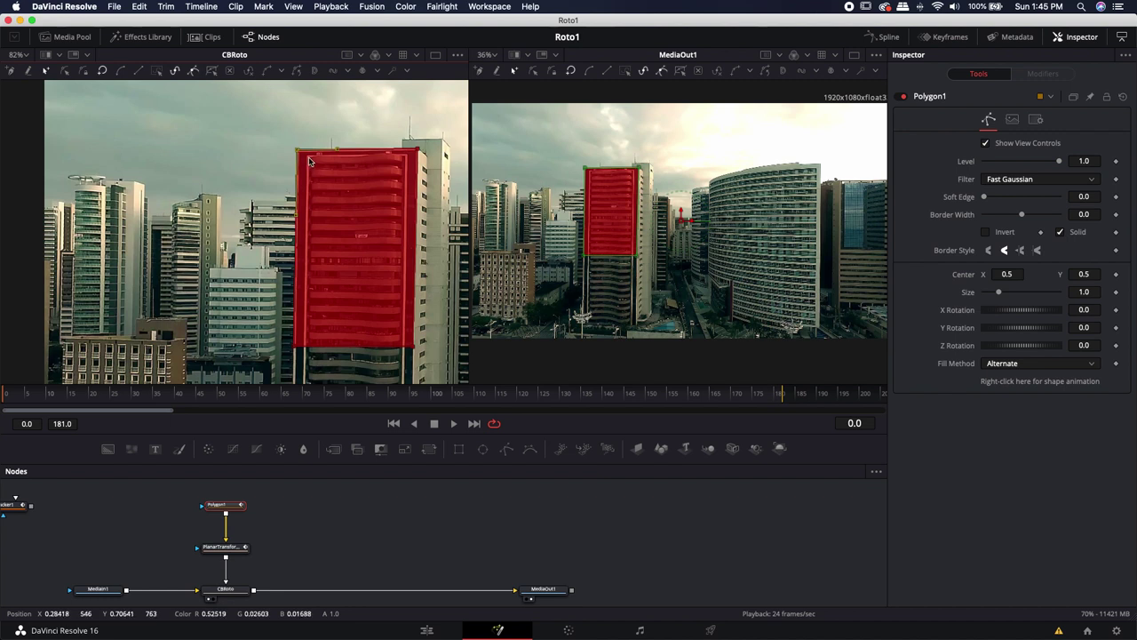
scroll(302, 156, "up", 8)
mouse_move(235, 96)
left_mouse_down()
mouse_move(252, 106)
mouse_move(225, 93)
left_mouse_up()
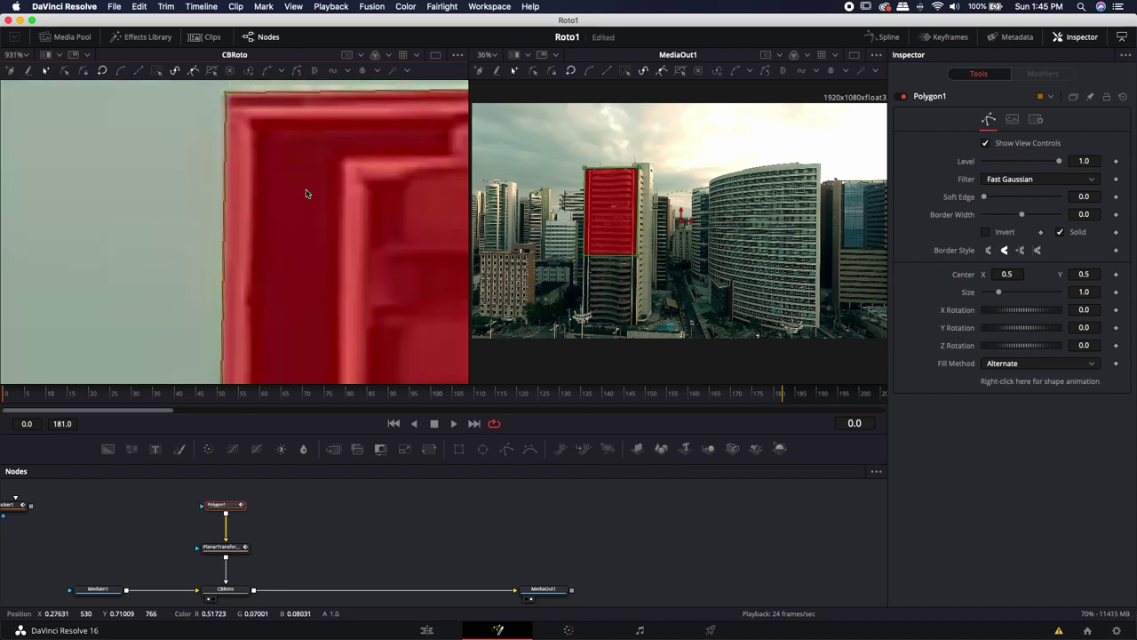
Inspect the polygon's lower edge and play the clip to check how the mask follows the building.
scroll(303, 254, "down", 4)
scroll(113, 259, "up", 3)
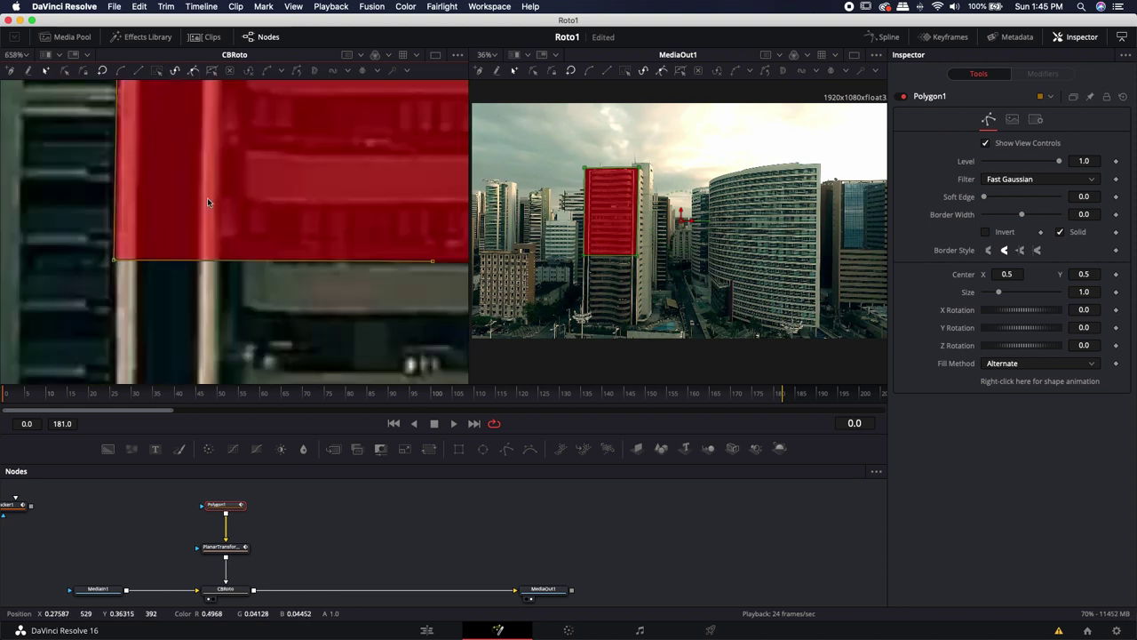
scroll(214, 200, "down", 5)
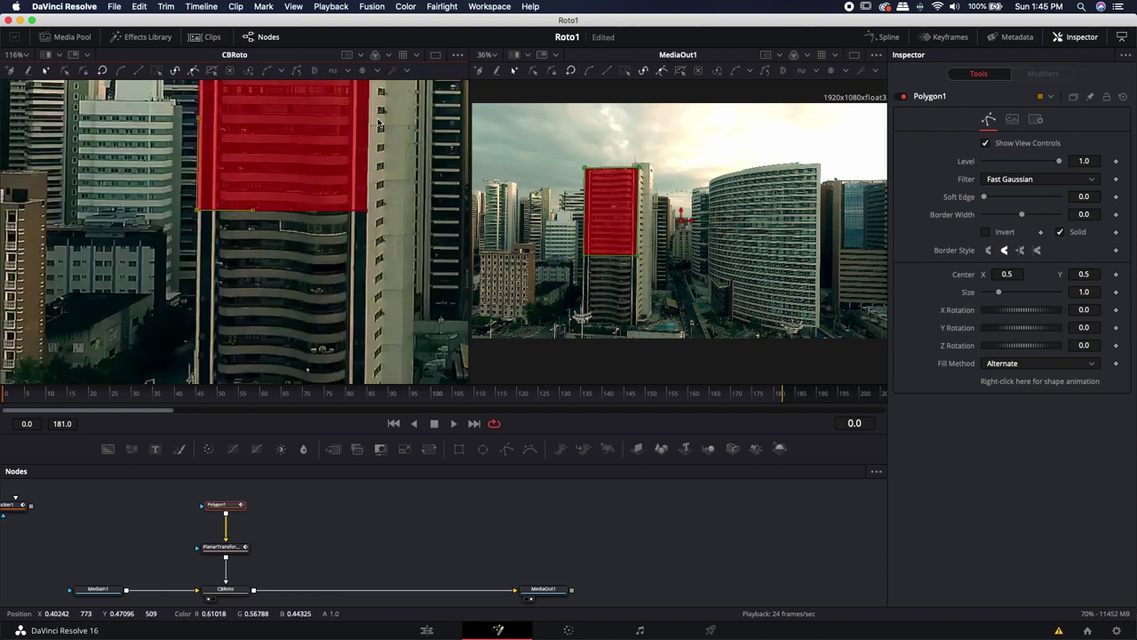
left_click_drag(374, 175, 313, 210)
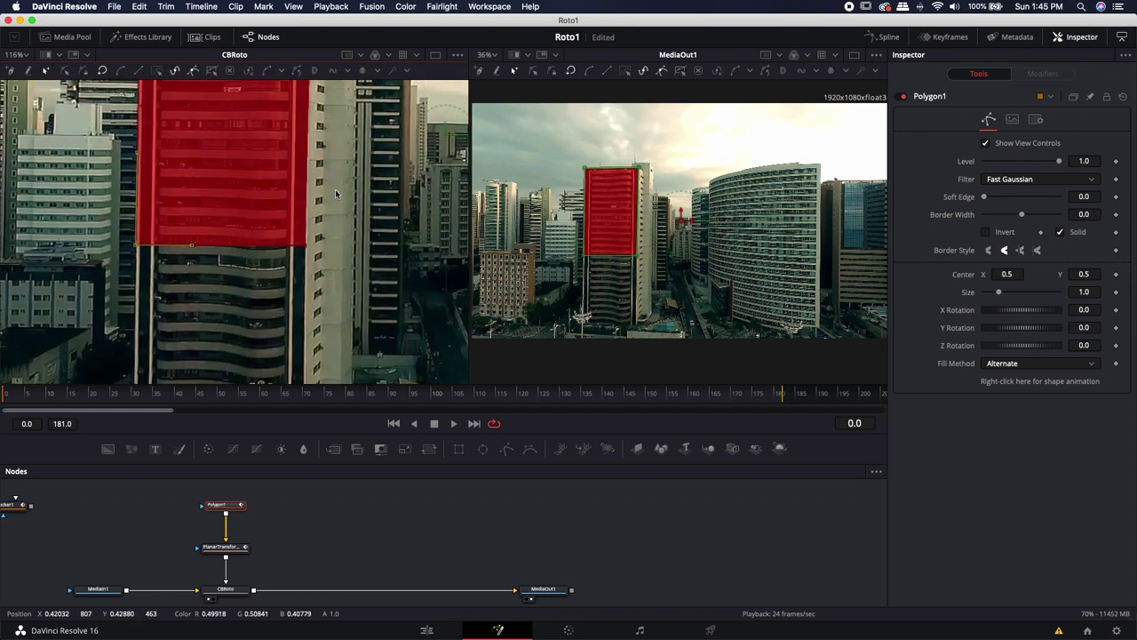
scroll(283, 193, "down", 3)
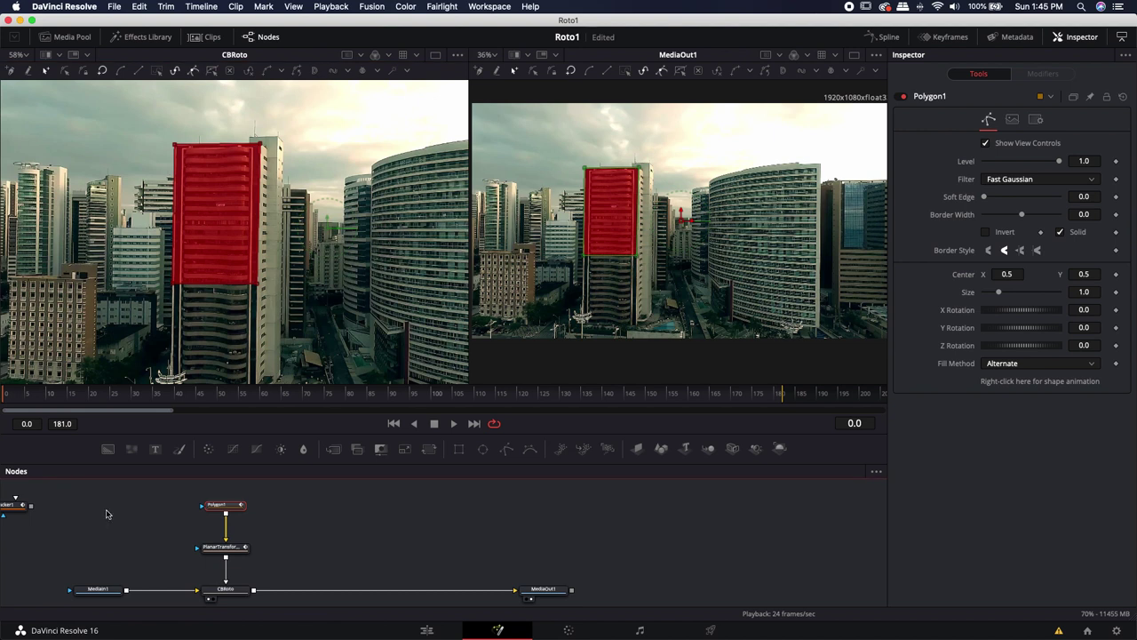
key("space")
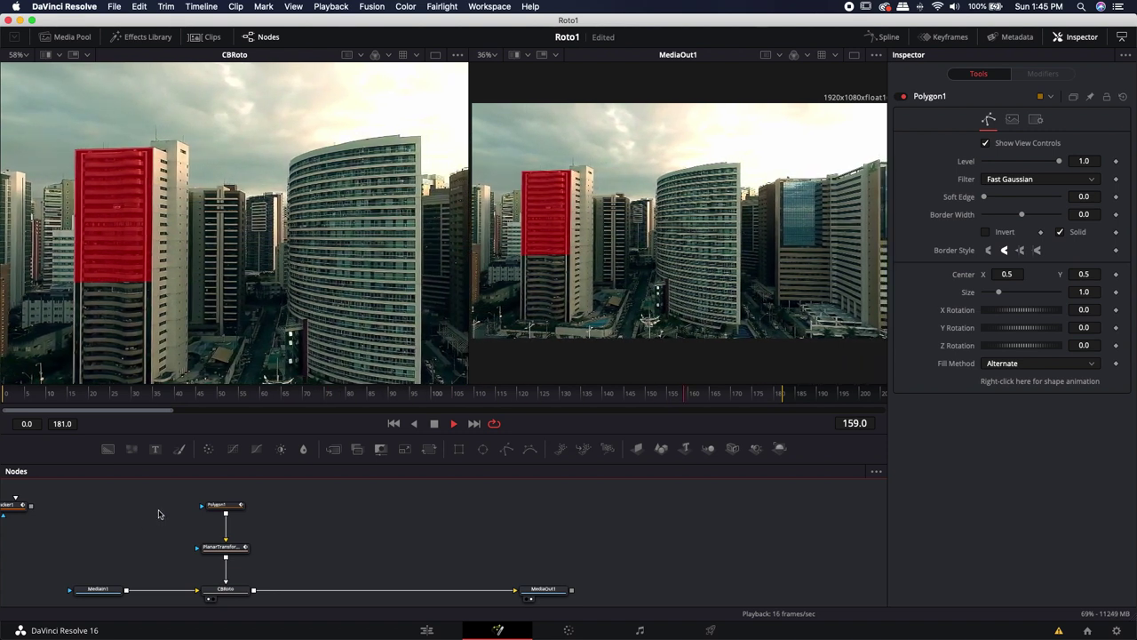
key("space")
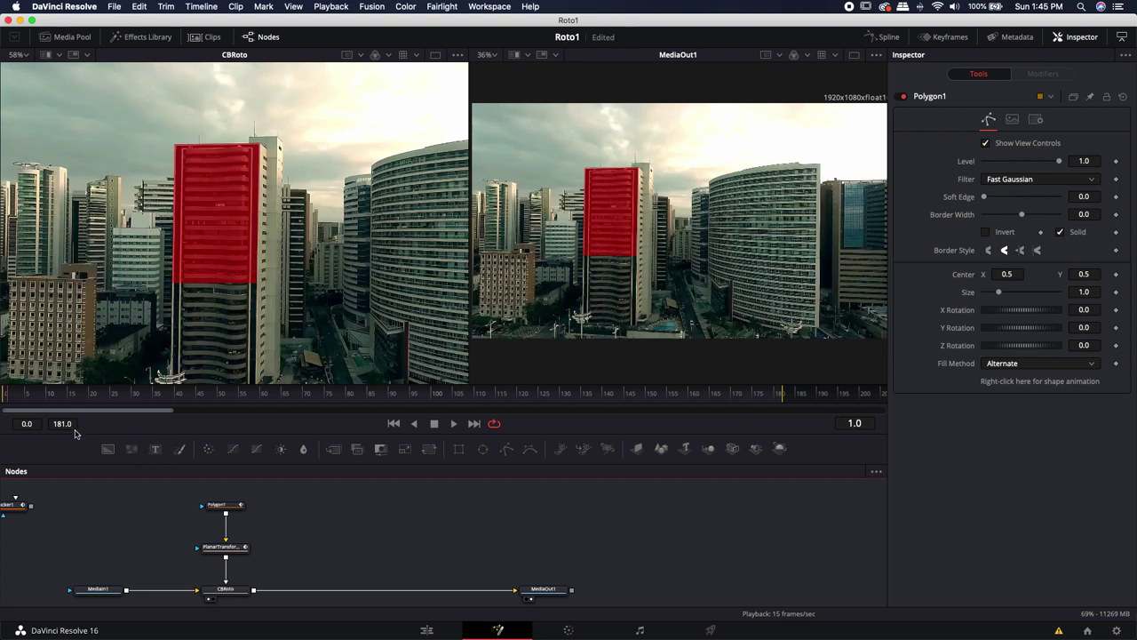
Raise CBRoto's Roto Assist to 1.0 to preview the cutout, and return it to 0.0.
left_click(223, 589)
scroll(223, 592, "down", 1)
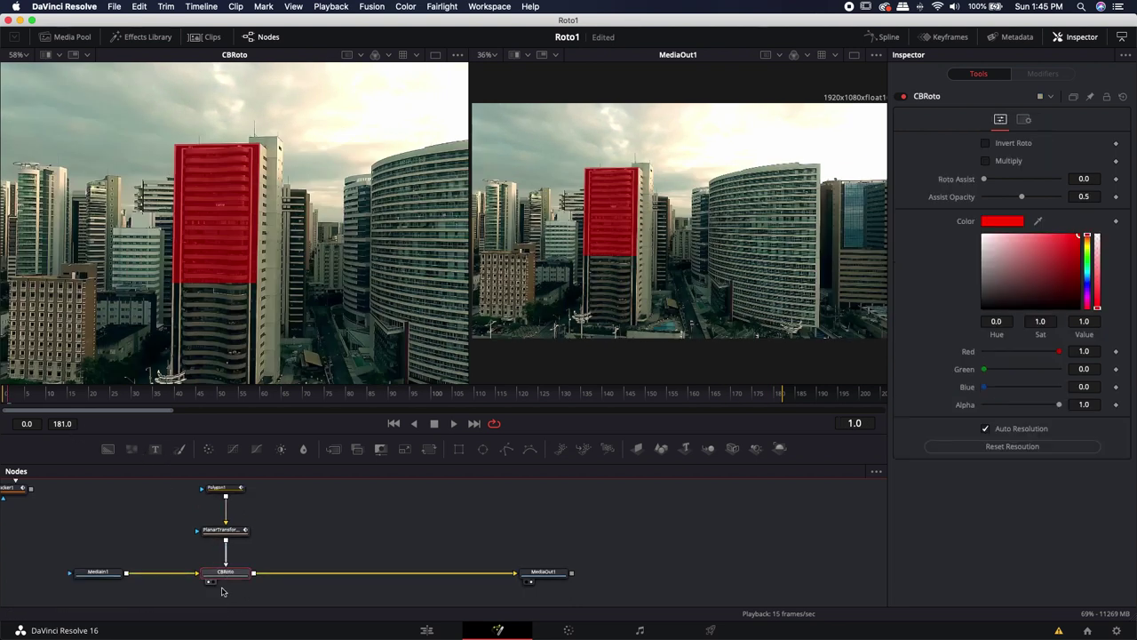
left_click_drag(986, 181, 1118, 180)
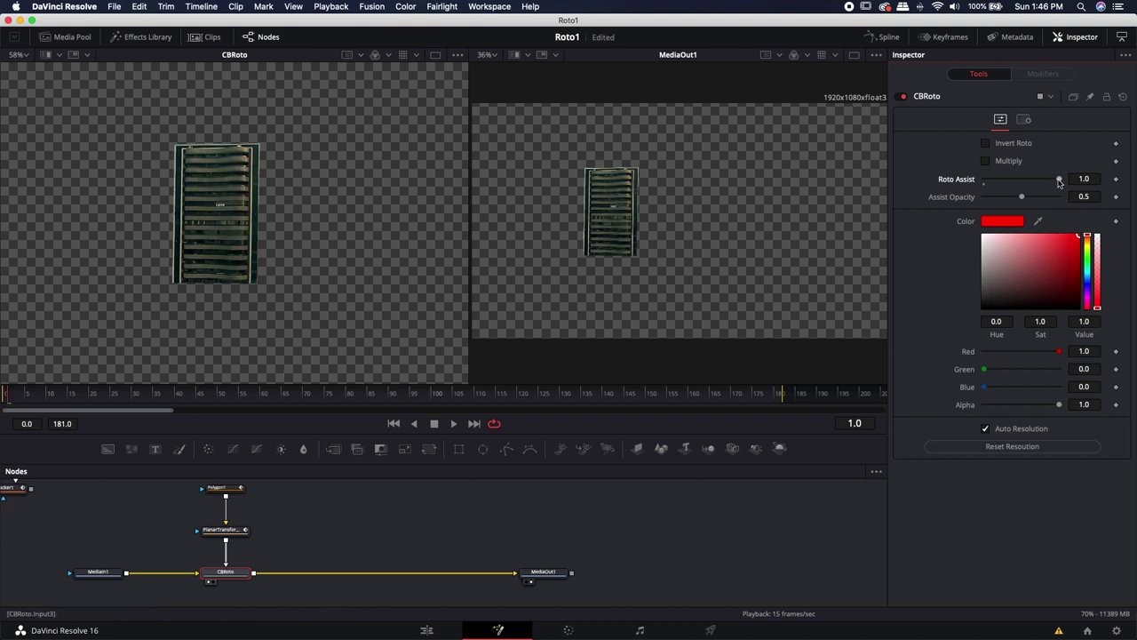
left_click_drag(1059, 180, 980, 181)
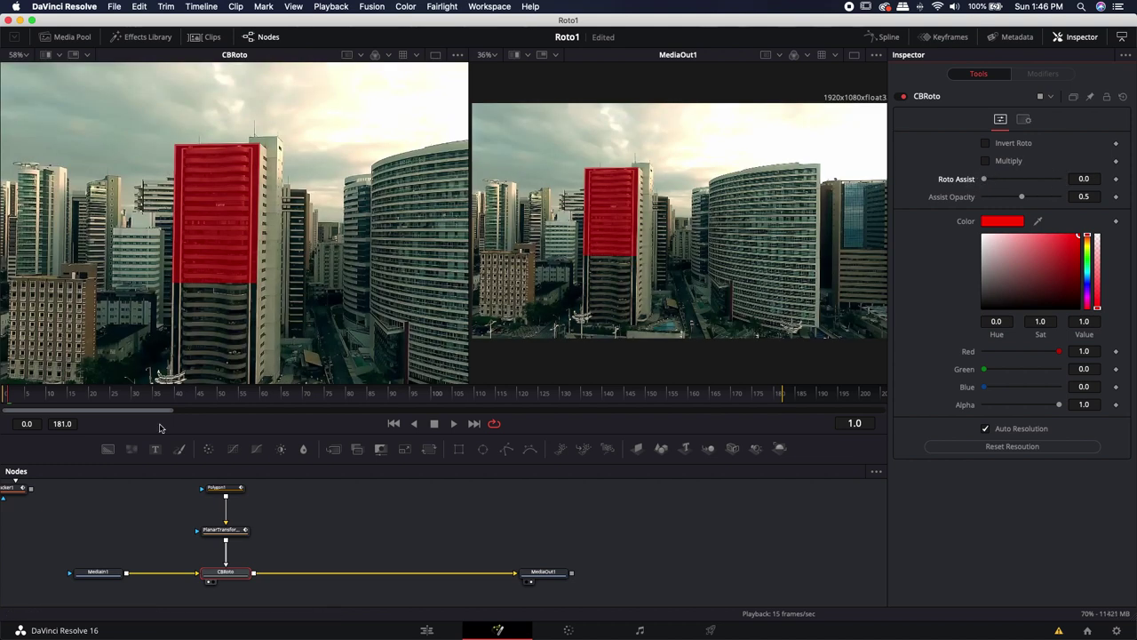
scroll(212, 568, "up", 2)
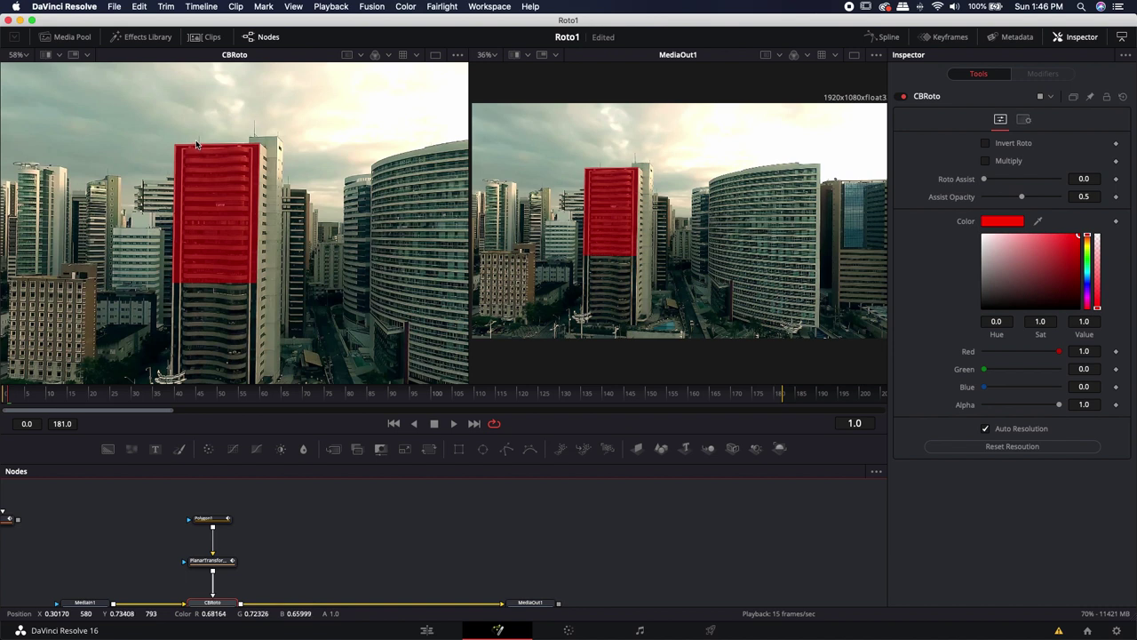
Rename the Polygon1 mask node as FrontBuilding.
scroll(197, 147, "up", 5)
scroll(206, 148, "up", 2)
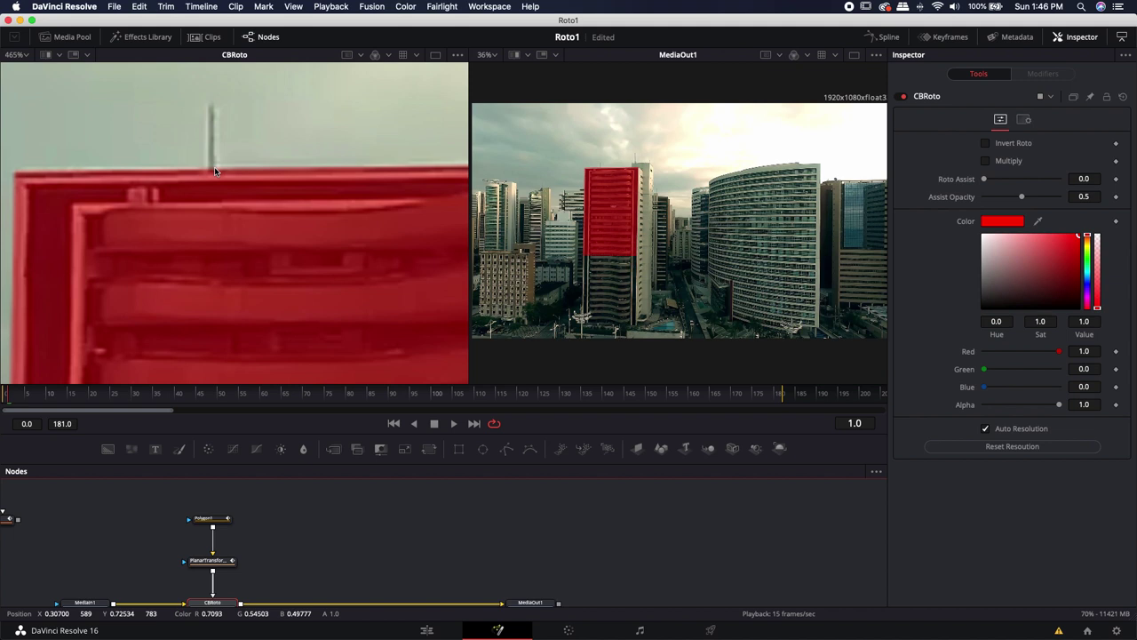
scroll(236, 186, "down", 2)
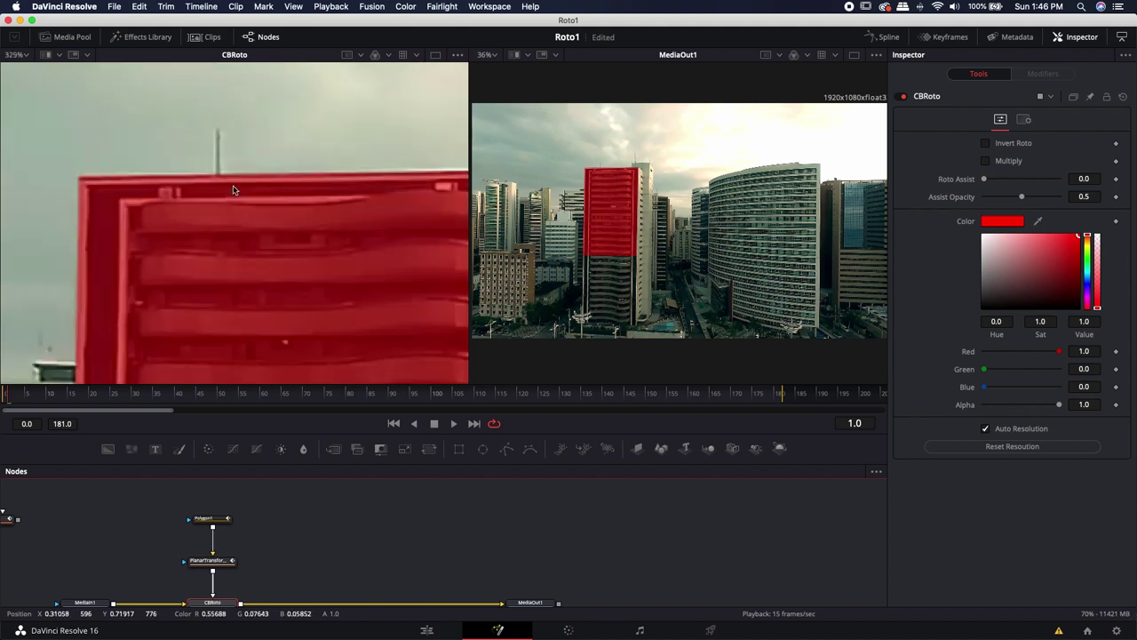
left_click(224, 523)
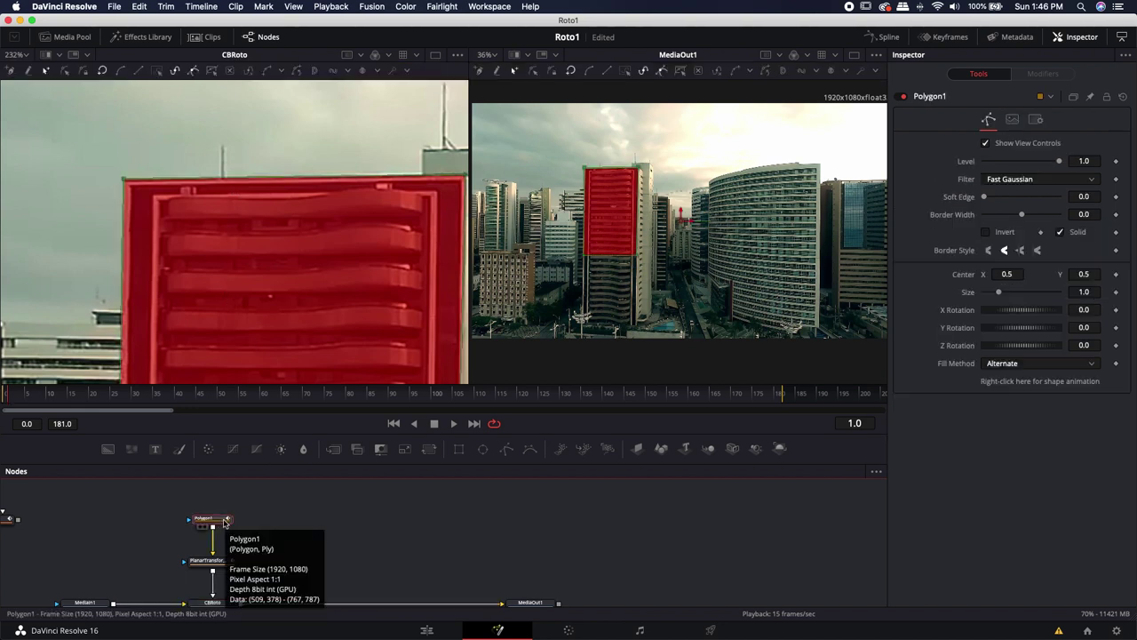
key("F2")
type("FrontBuilding")
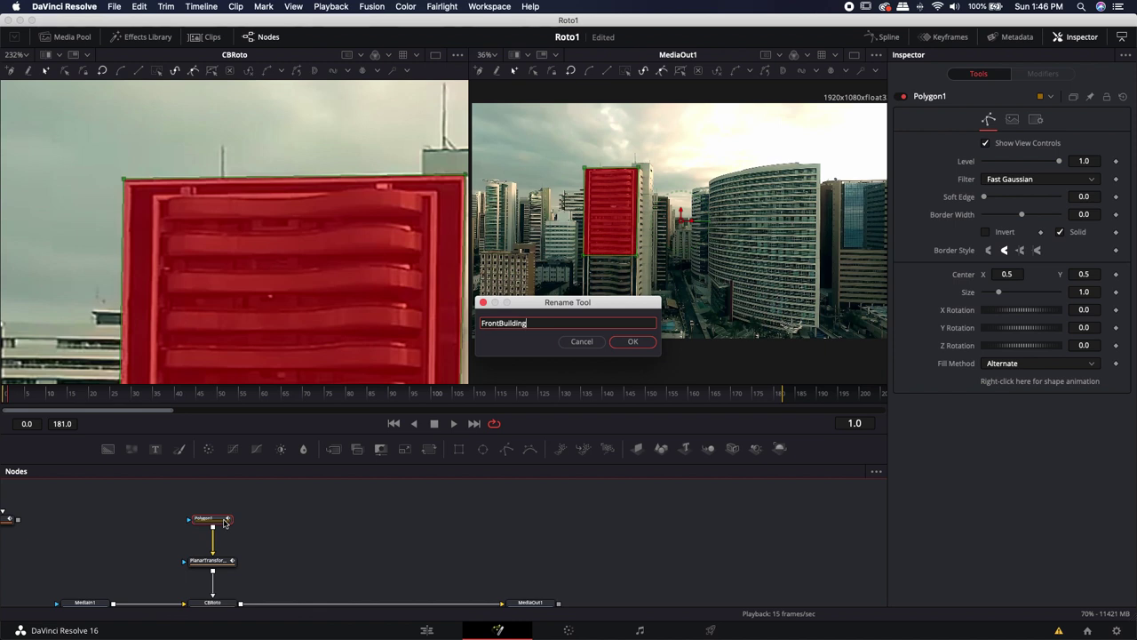
key("Return")
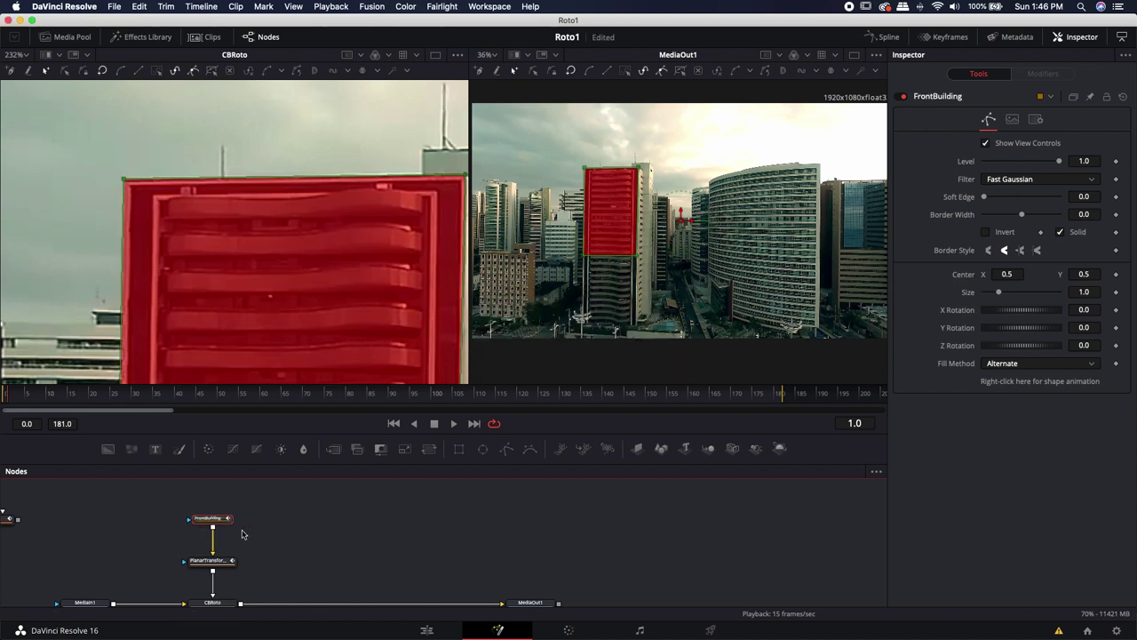
Add a second Polygon mask between FrontBuilding and the Planar Transform.
scroll(293, 533, "up", 2)
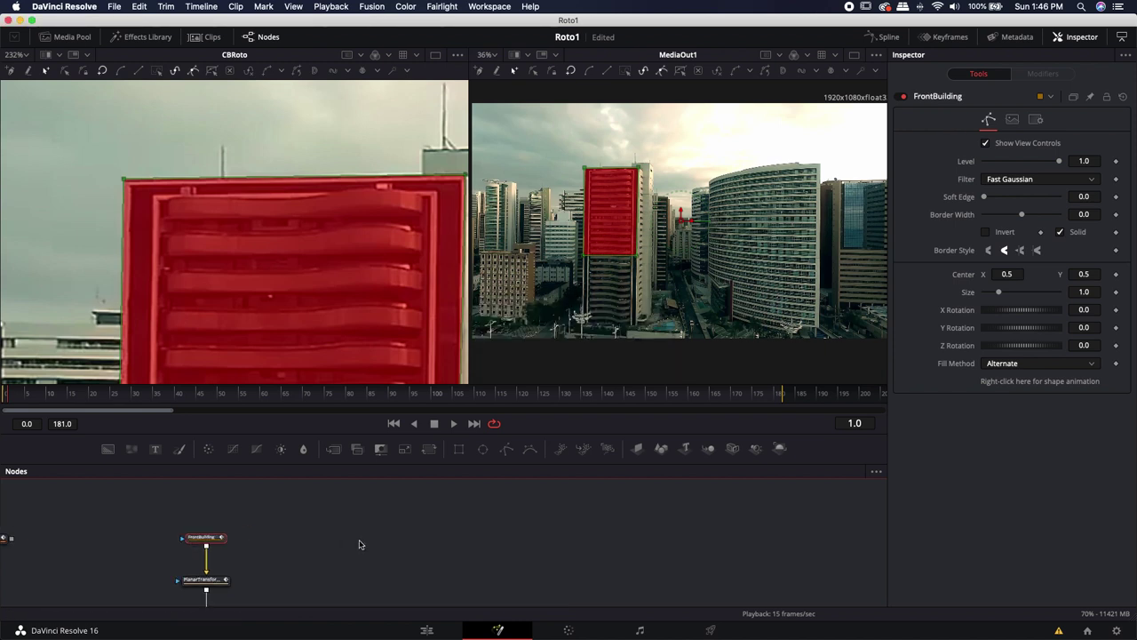
scroll(364, 548, "up", 3)
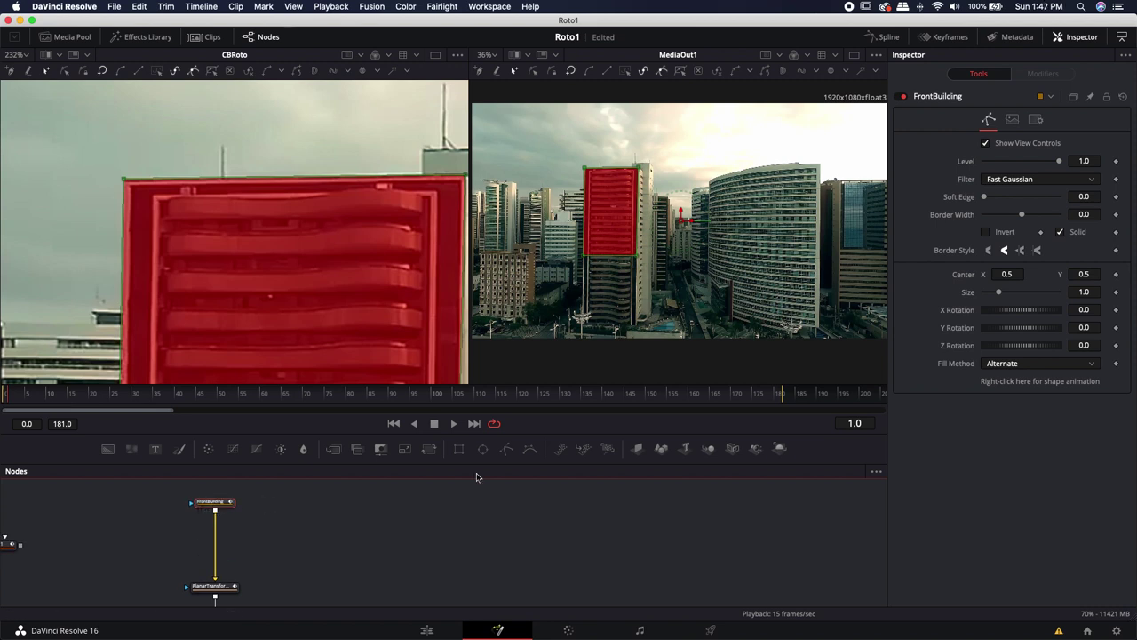
left_click(507, 451)
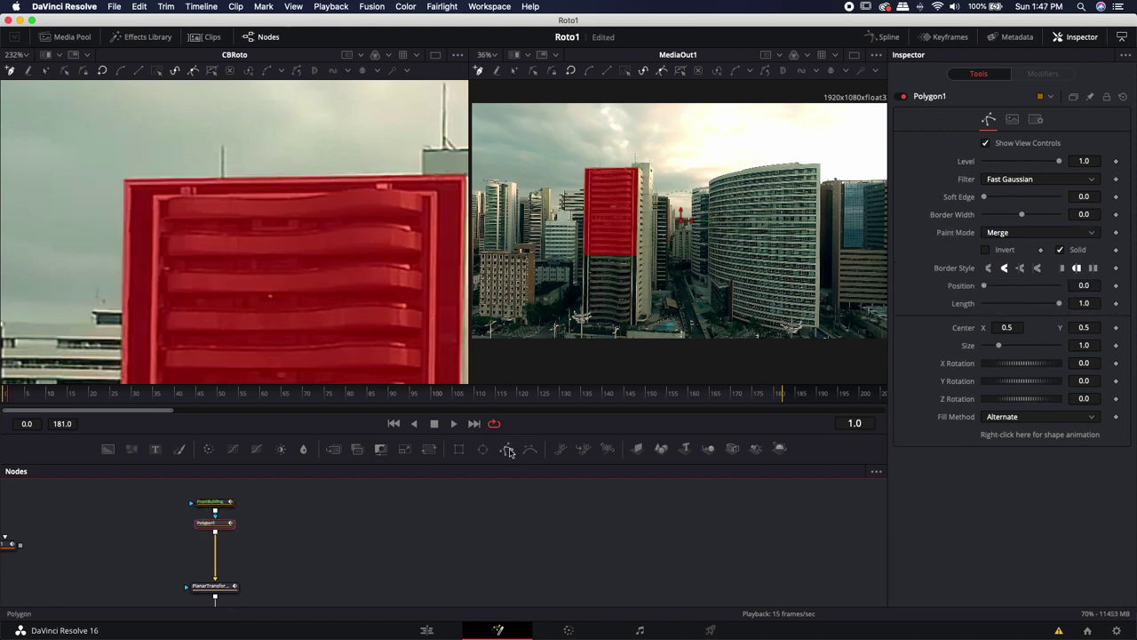
Go to frame 0 and remove the new polygon's shape animation so the mask is not keyframed.
left_click(4, 396)
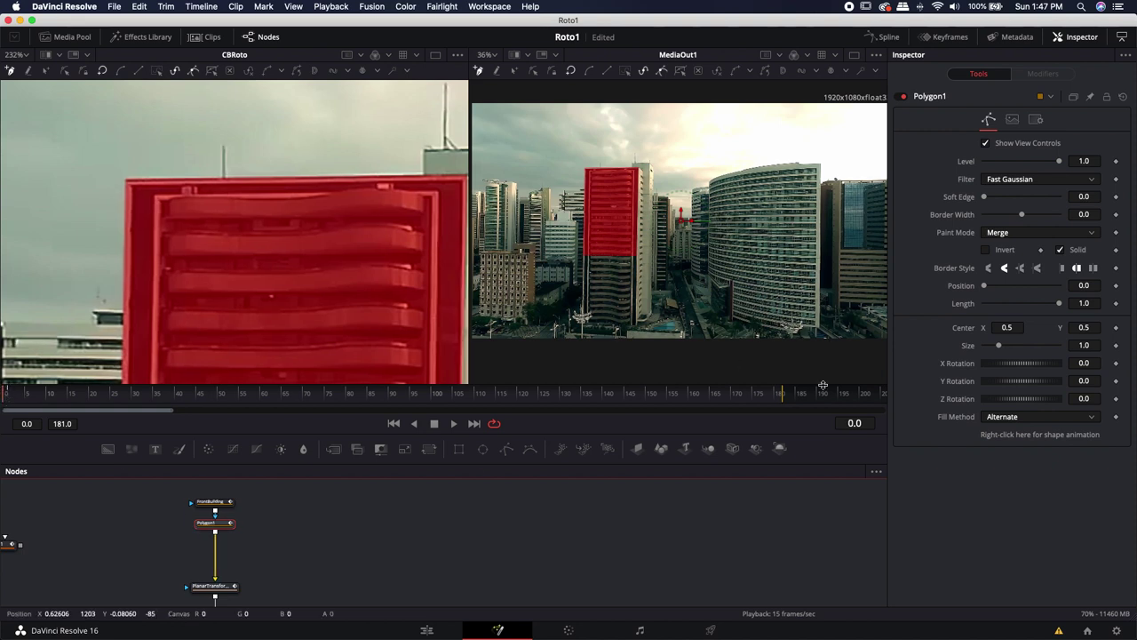
right_click(995, 438)
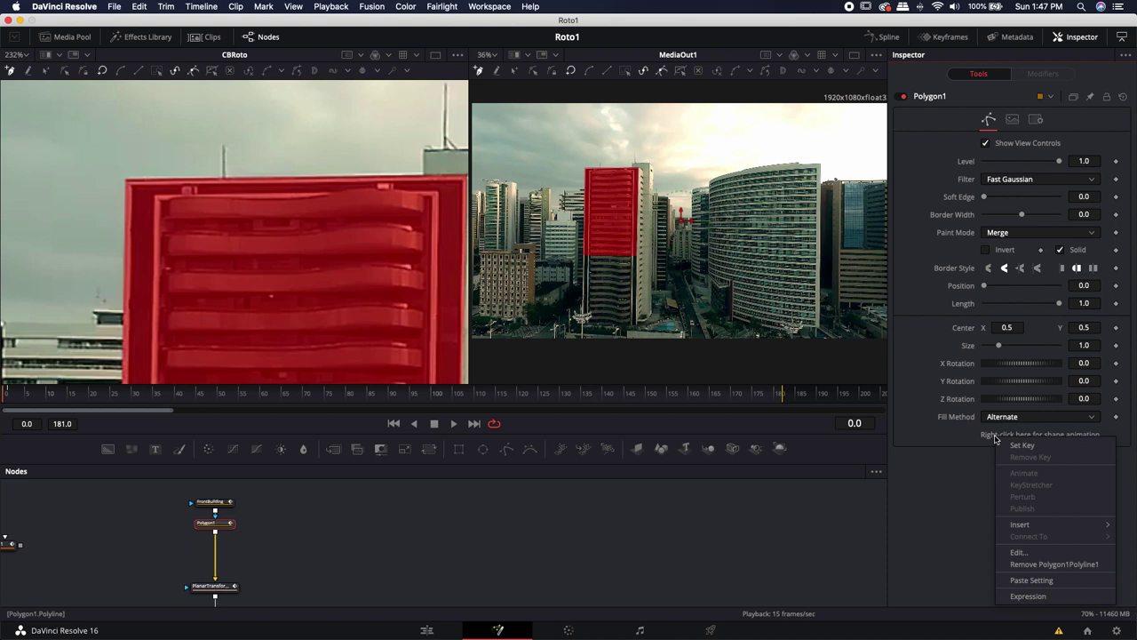
left_click(1031, 567)
right_click(1027, 434)
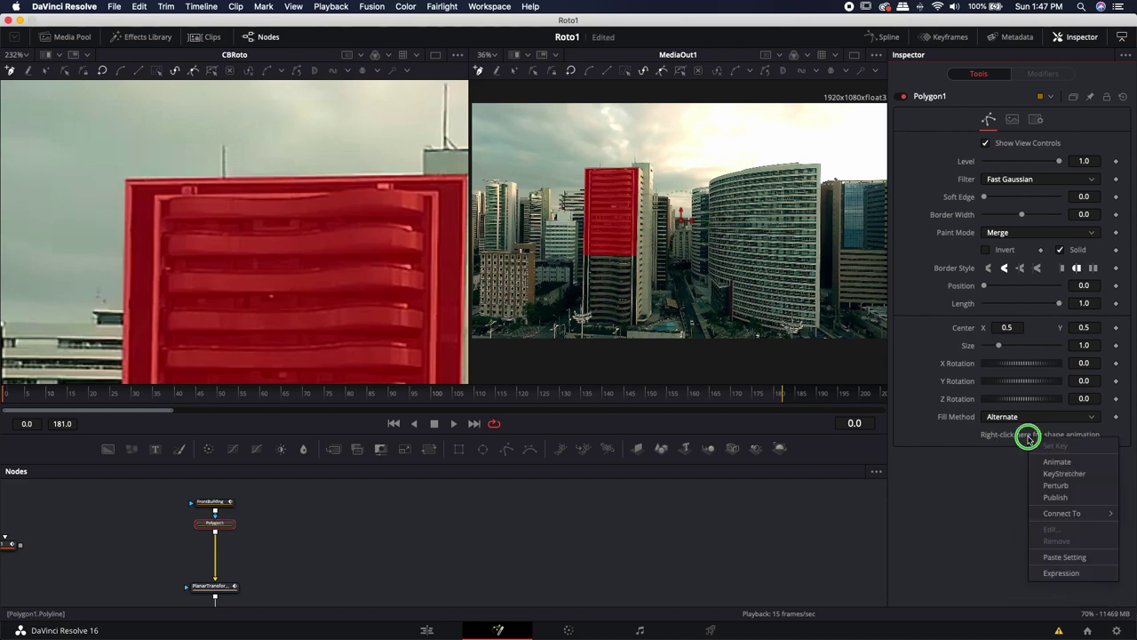
left_click(697, 520)
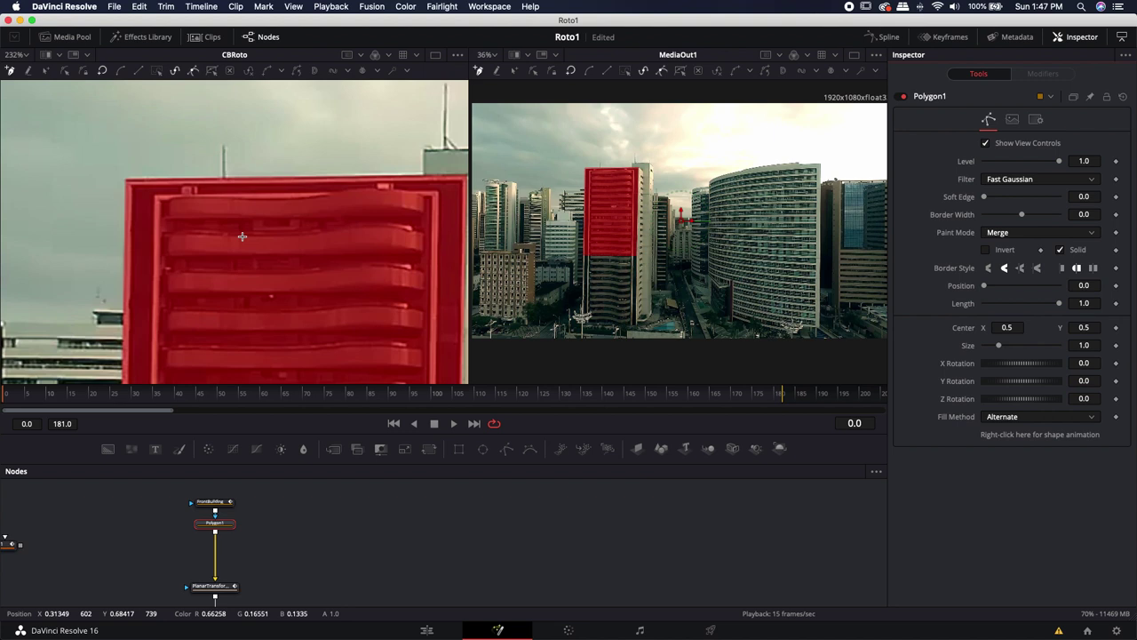
Draw an open two-point line along the front roof's thin antenna, from its tip to just below the roof edge.
scroll(241, 235, "up", 5)
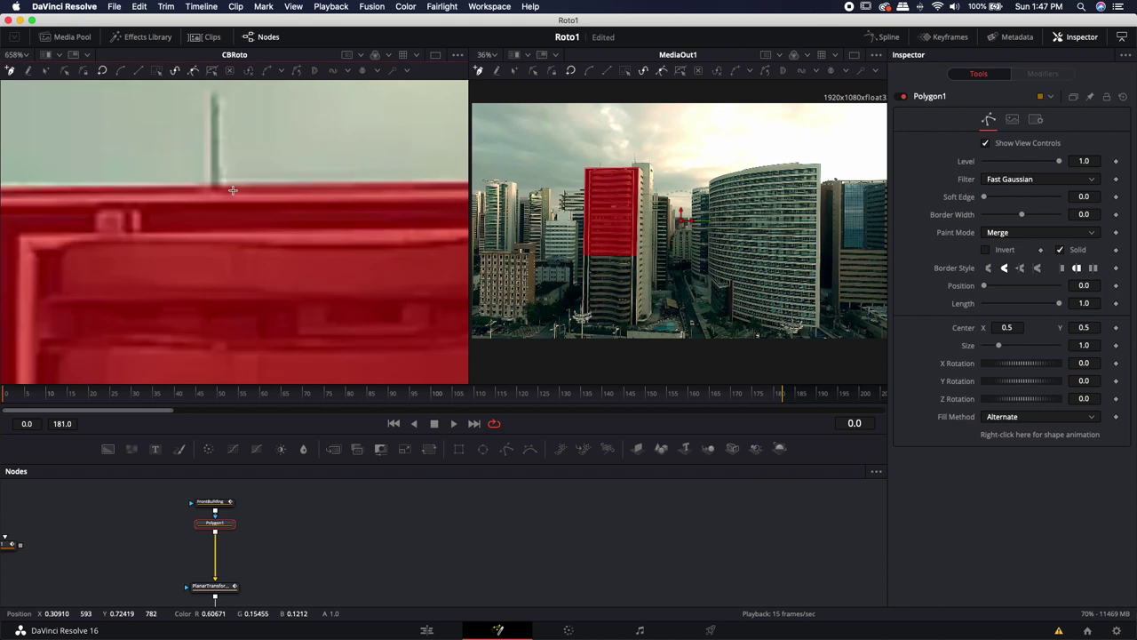
left_click(207, 114)
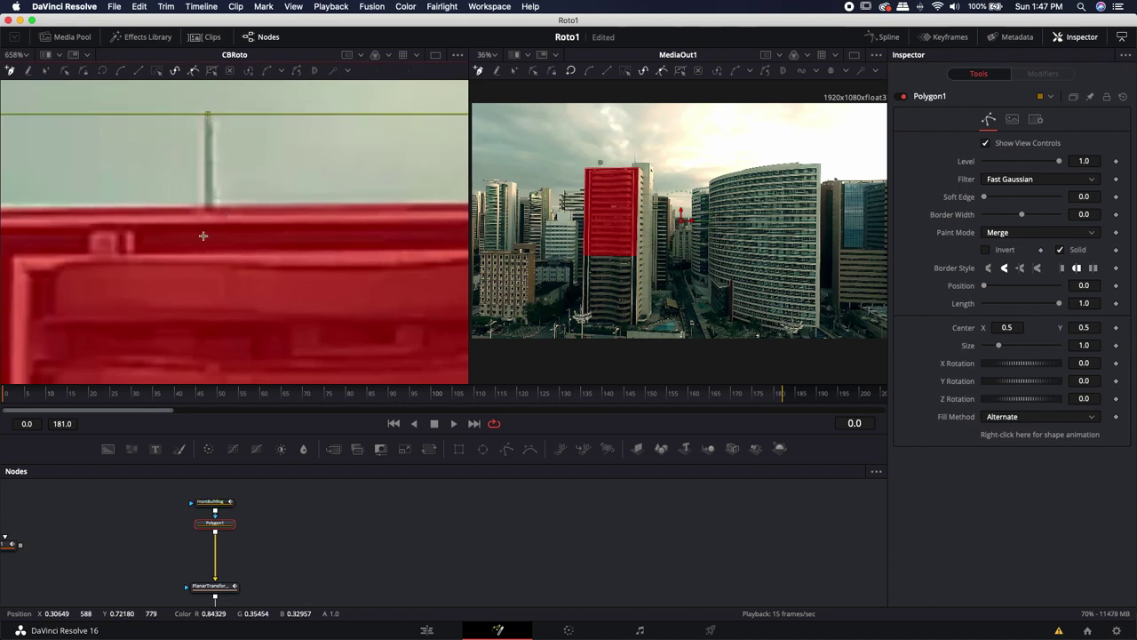
left_click(207, 257)
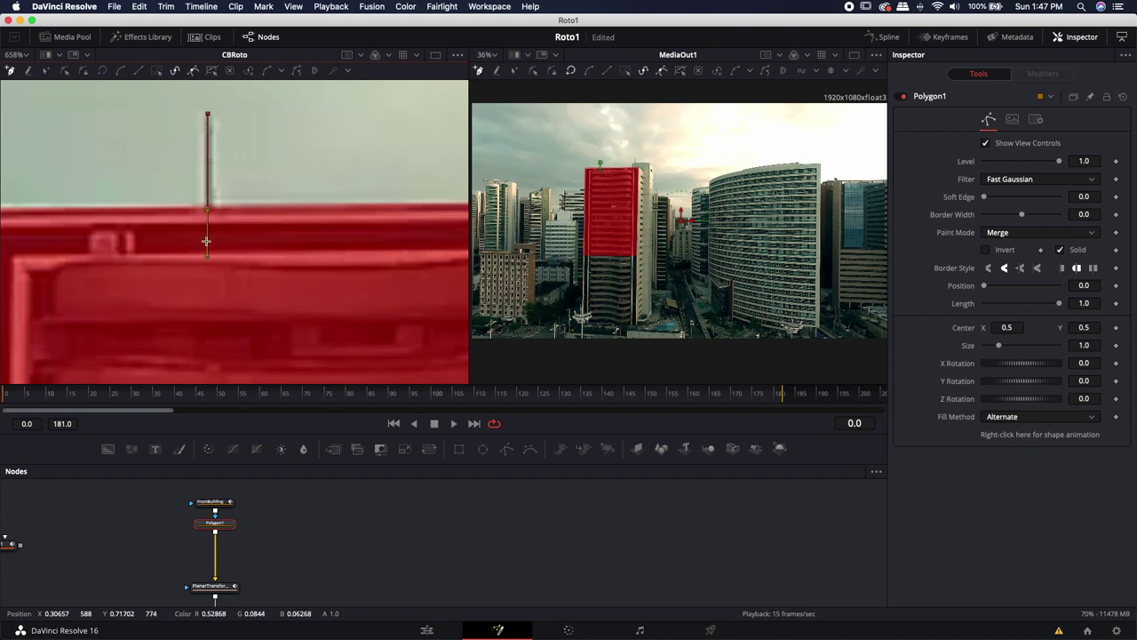
Thicken the antenna line to match the antenna by setting its Border Width to 0.0011.
left_click(1023, 216)
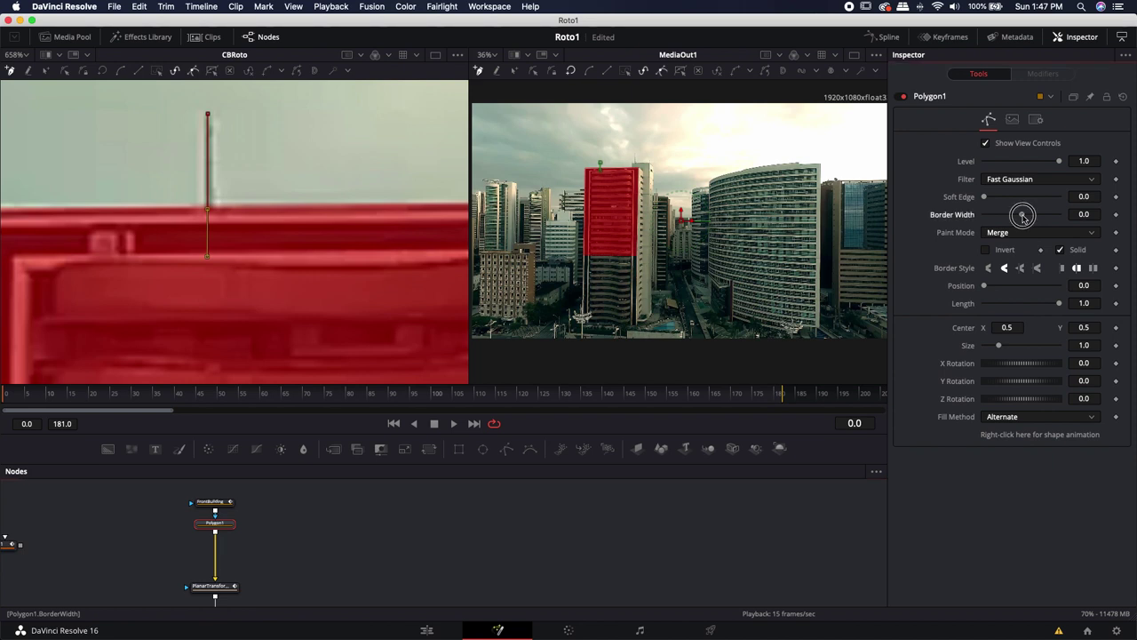
left_click_drag(1022, 216, 1025, 215)
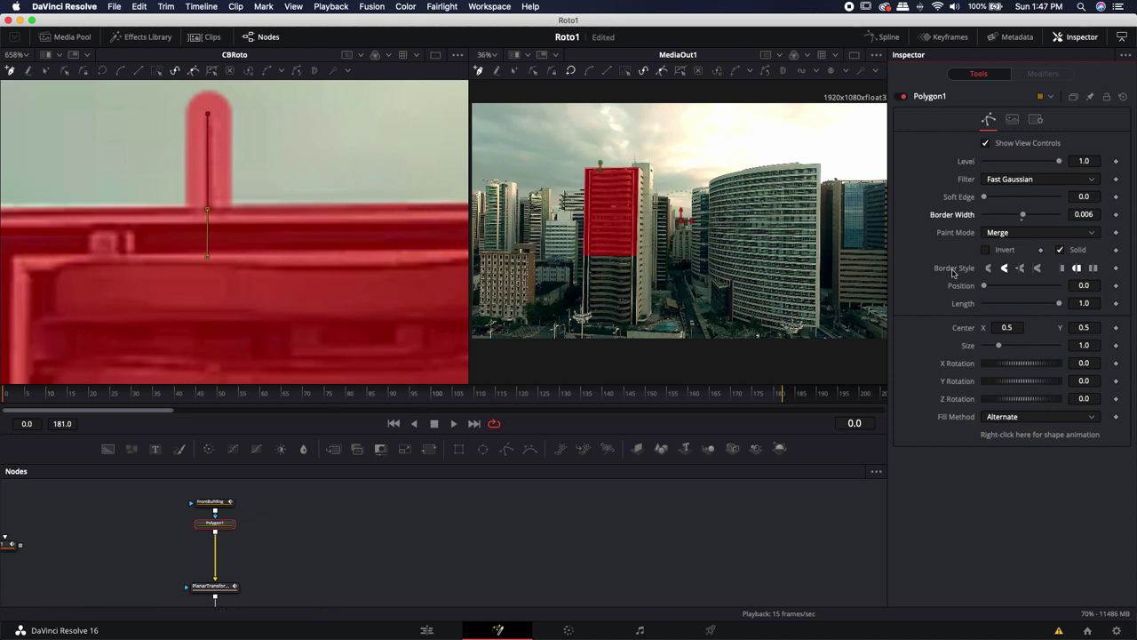
left_click(1024, 216)
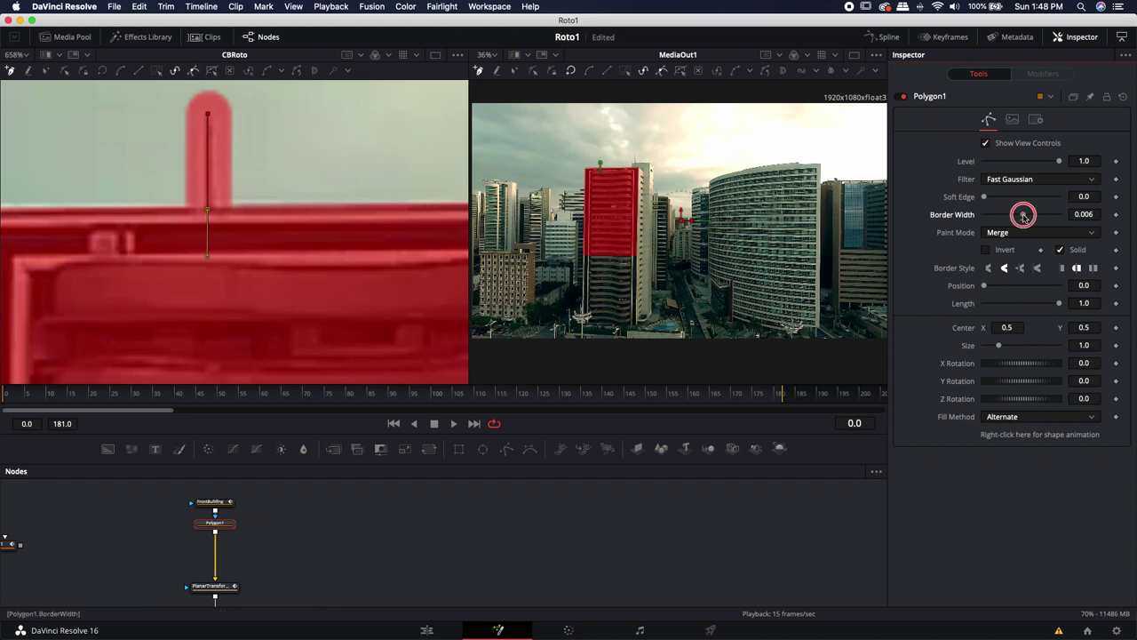
left_click_drag(1023, 216, 1018, 216)
scroll(235, 206, "down", 5)
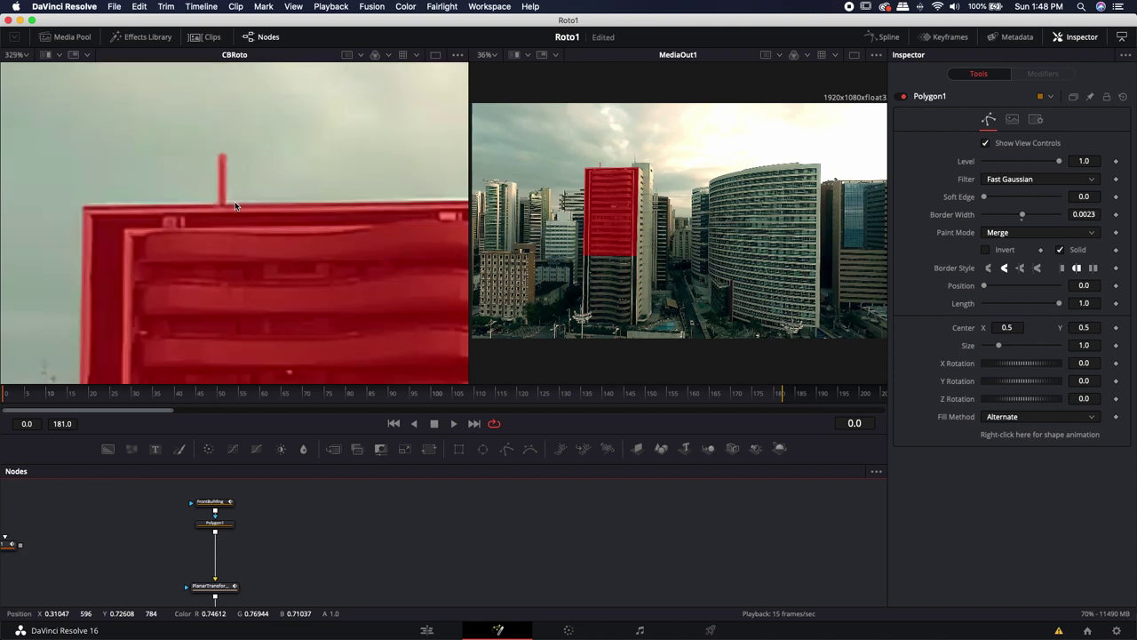
left_click_drag(1023, 214, 1021, 214)
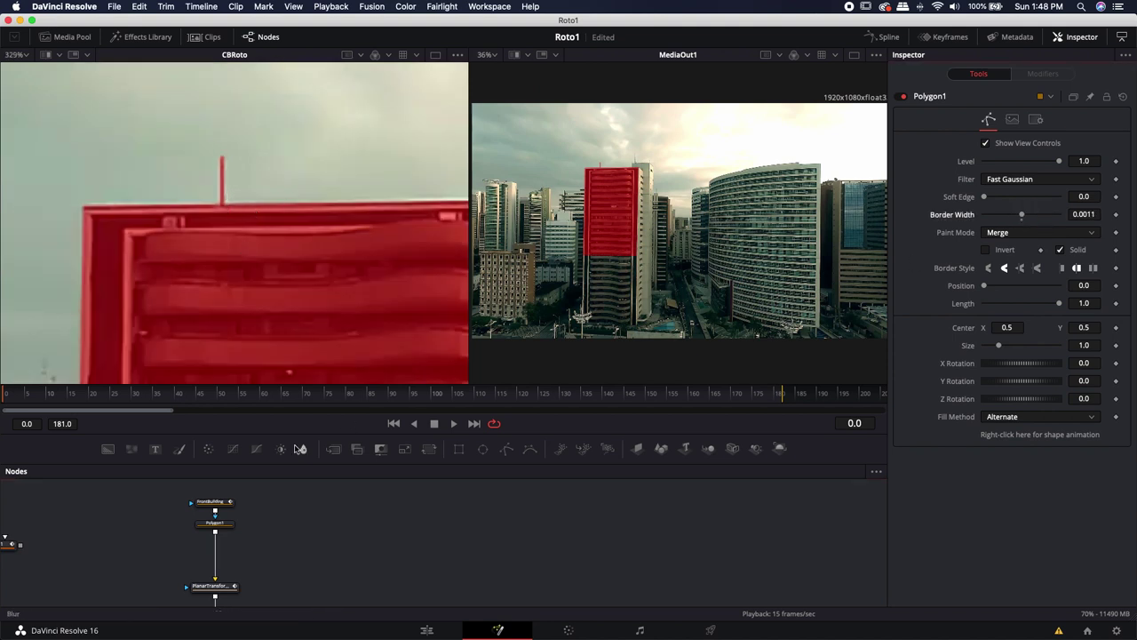
Check how the antenna mask lines up at frame 181 and return to frame 0.
scroll(185, 190, "down", 10)
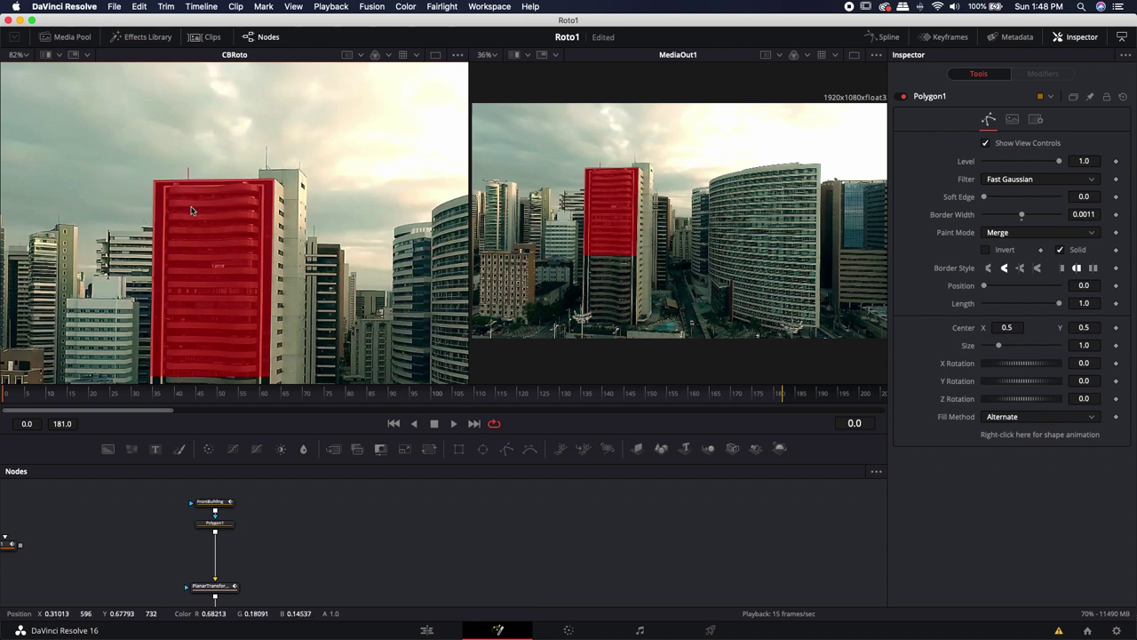
left_click(774, 393)
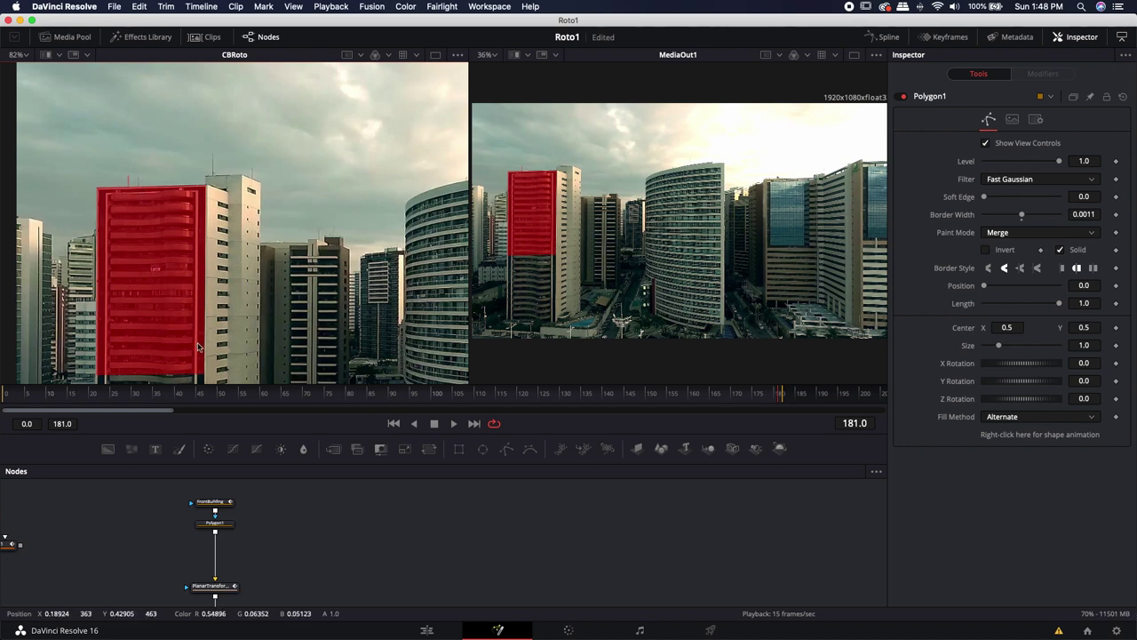
left_click_drag(56, 396, 6, 394)
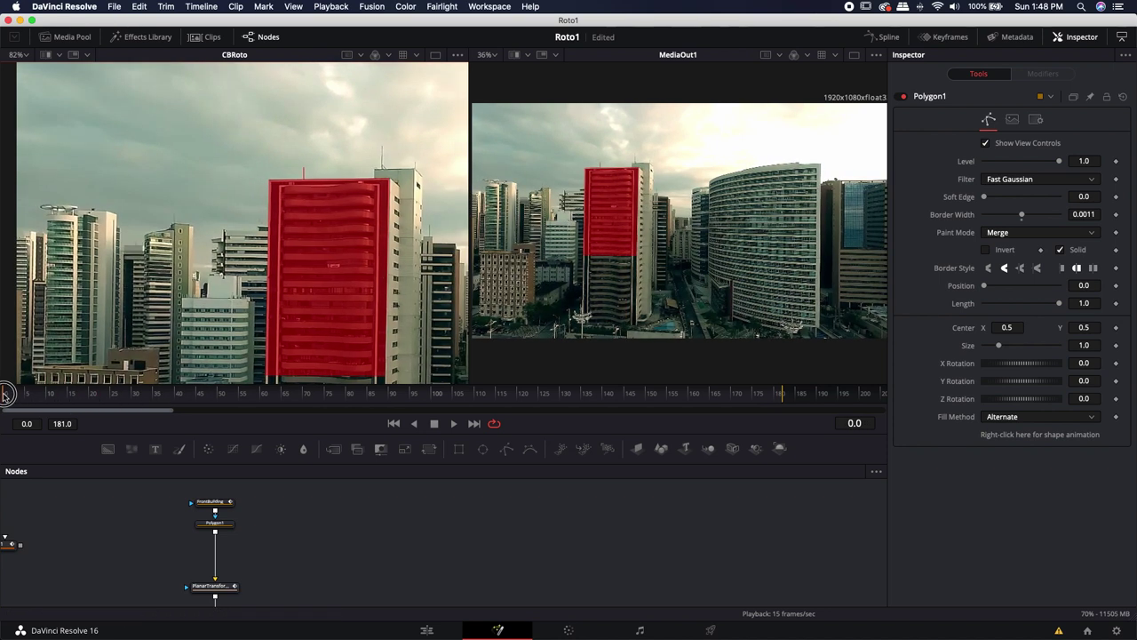
Animate the antenna polygon's shape from frame 0 and go to frame 181.
left_click(214, 524)
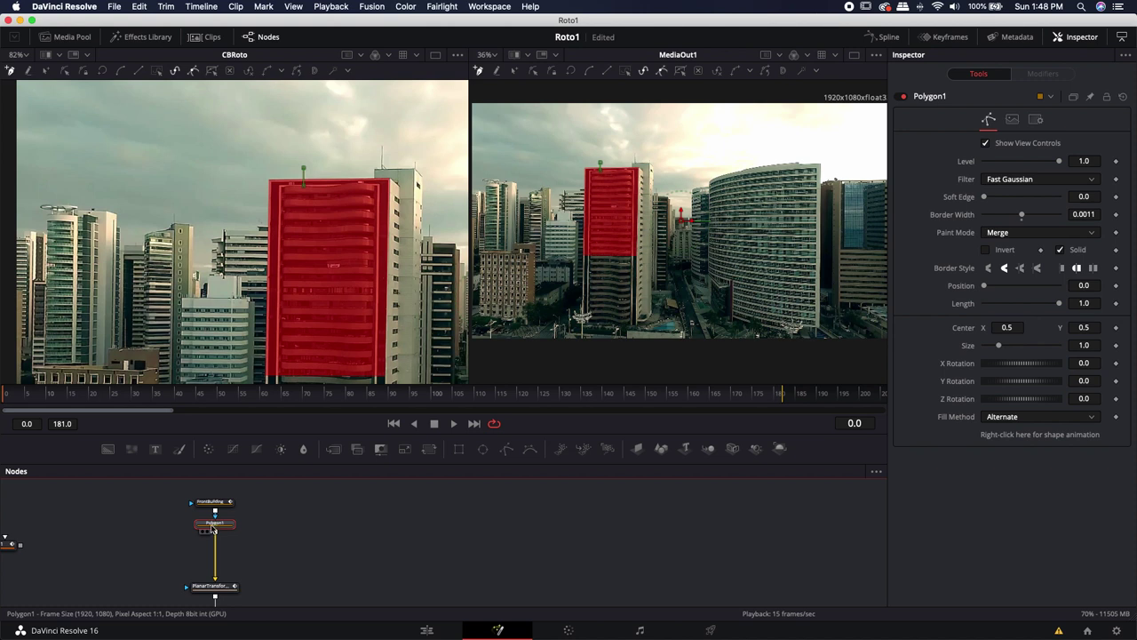
right_click(1022, 436)
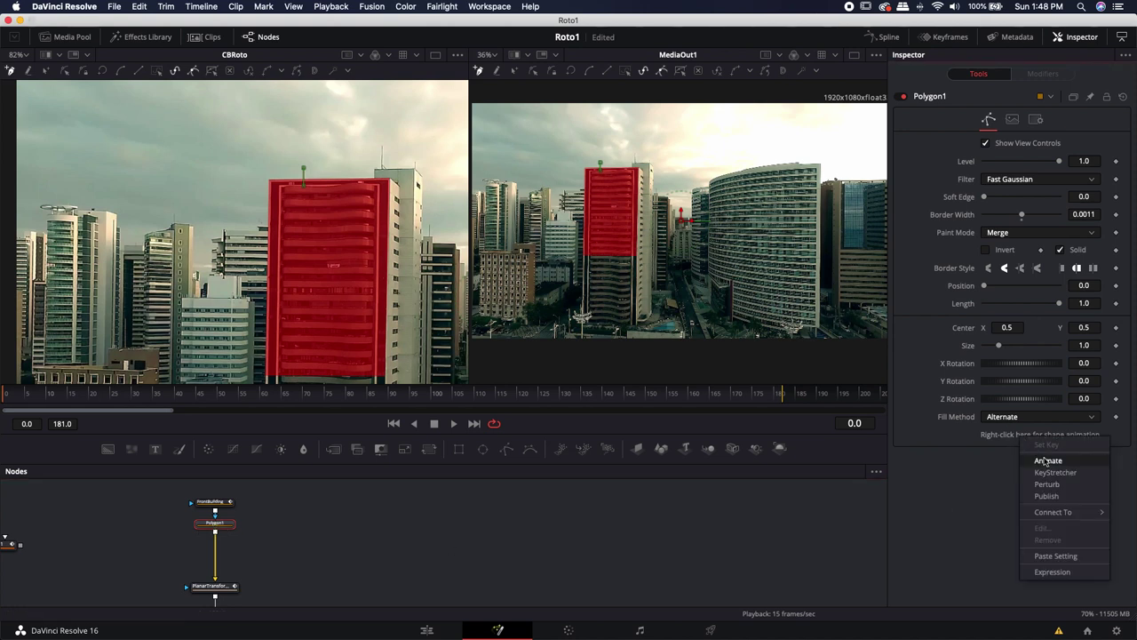
left_click(1047, 460)
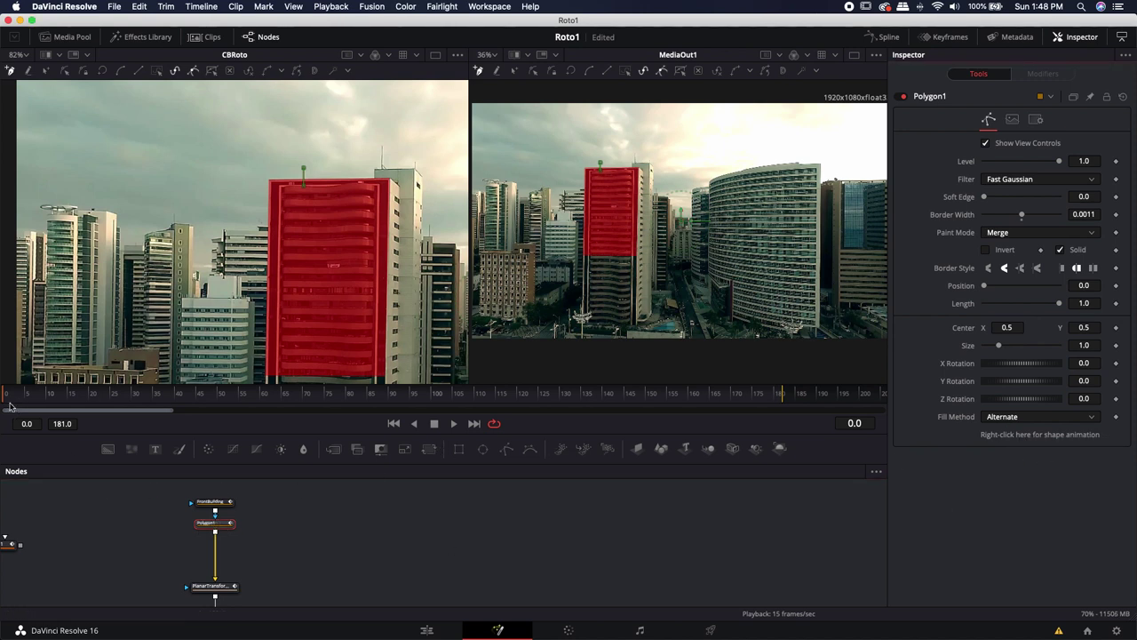
left_click_drag(247, 399, 782, 394)
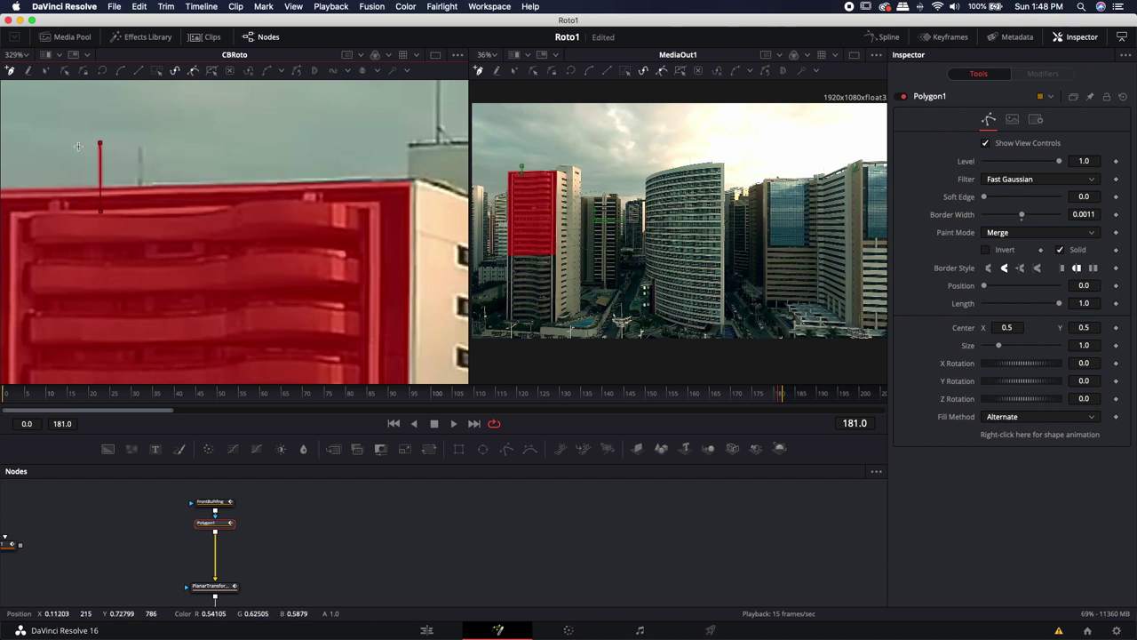
left_click(10, 71)
left_click(73, 148)
left_click_drag(54, 127, 129, 160)
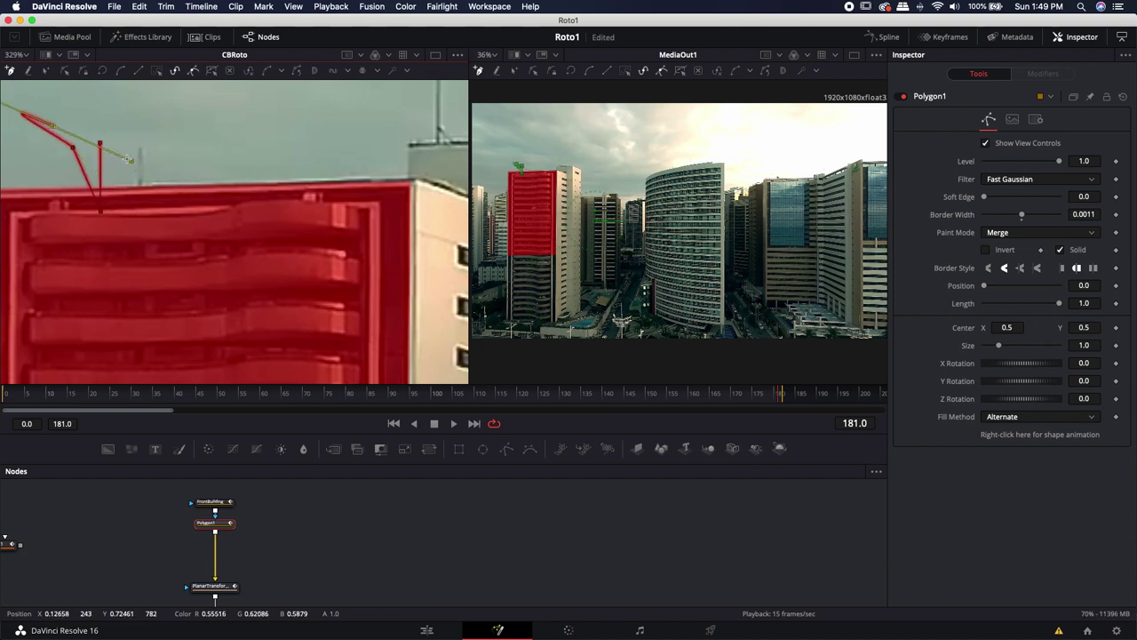
key("super+z")
key("super+z")
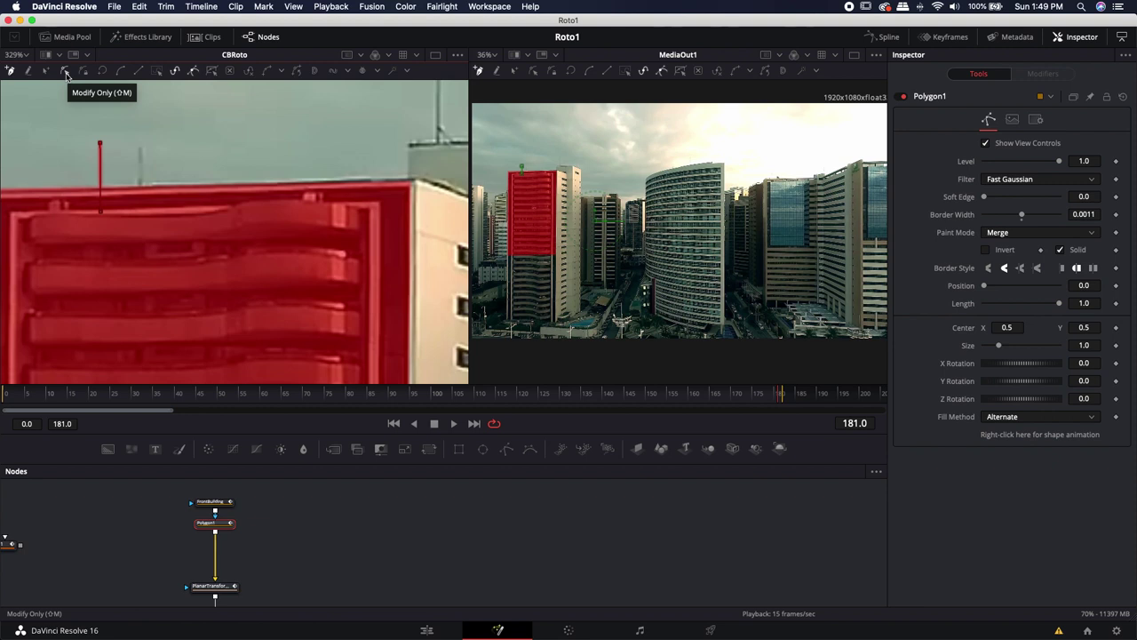
Set the antenna polygon to Modify Only and realign its line with the antenna at frames 181 and 90.
left_click(67, 76)
left_click_drag(73, 117, 140, 218)
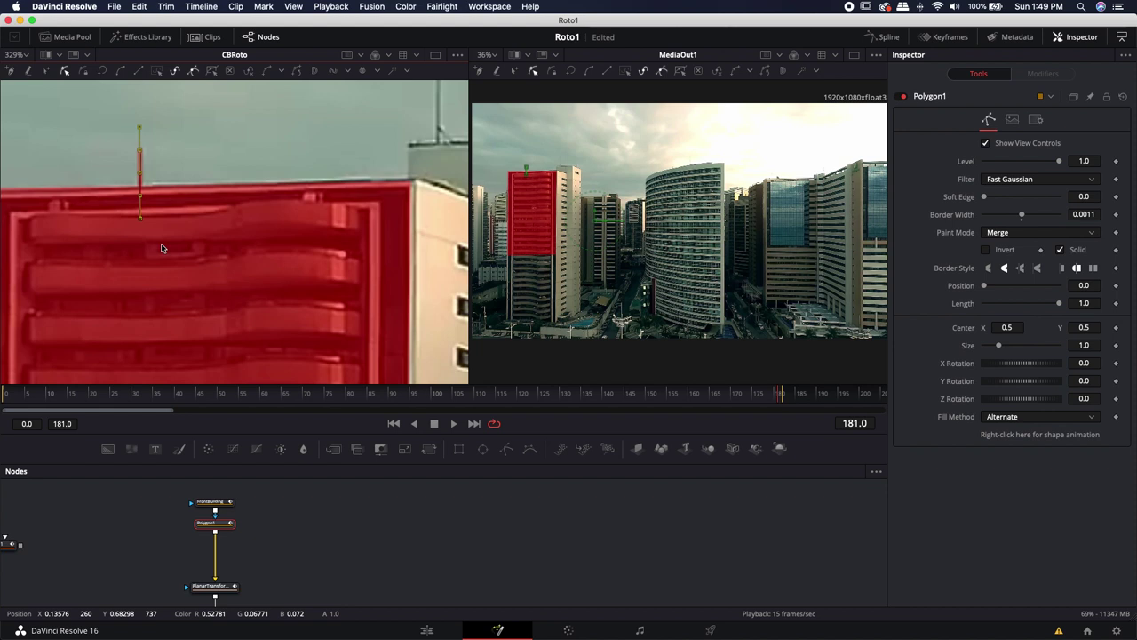
left_click(390, 398)
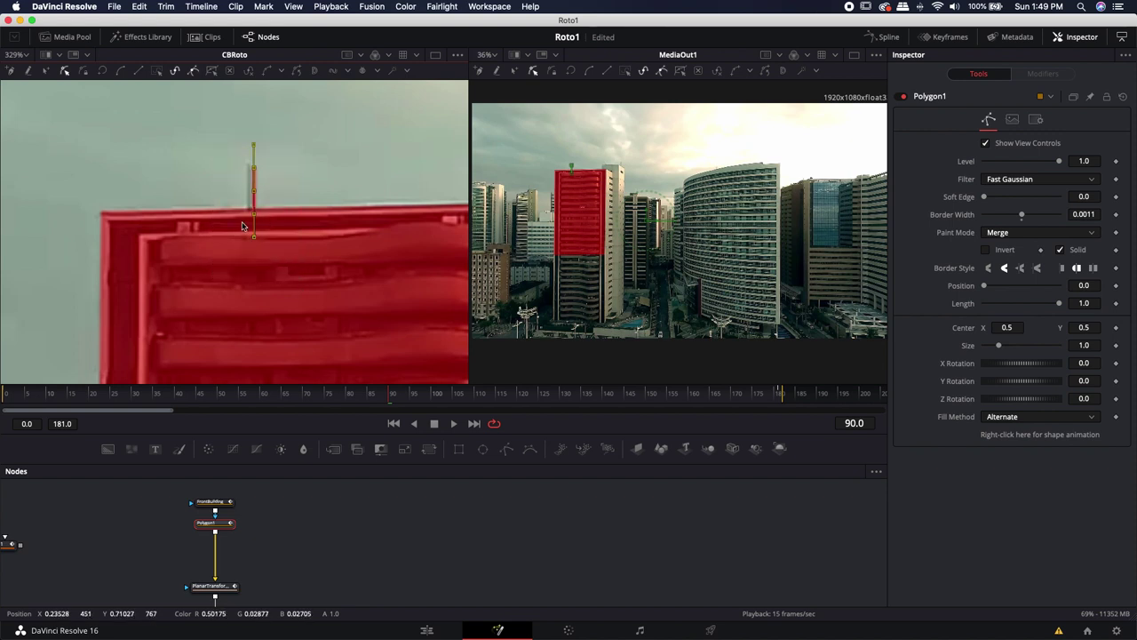
left_click_drag(254, 239, 248, 238)
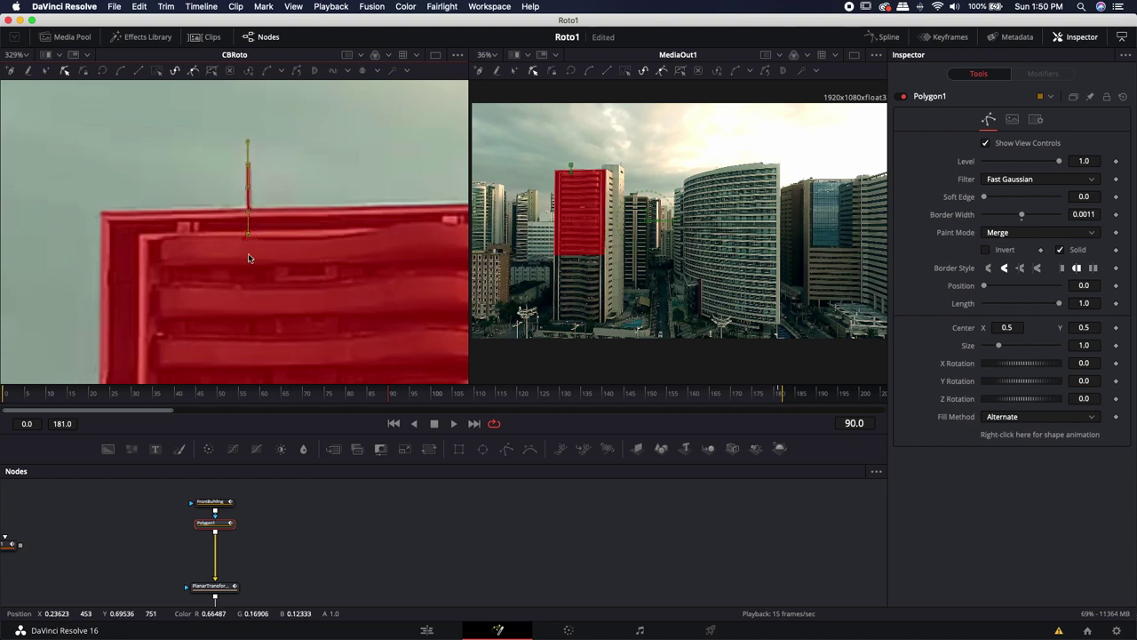
Deselect the polygon and check the antenna mask's alignment at frames 134 and 41.
left_click(576, 397)
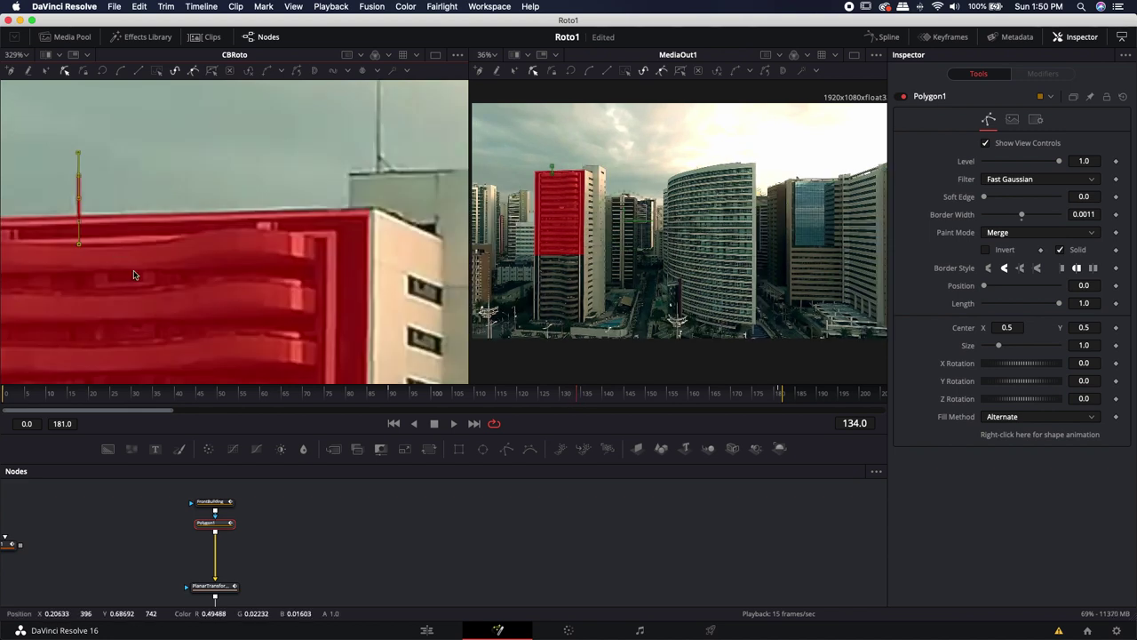
left_click(142, 533)
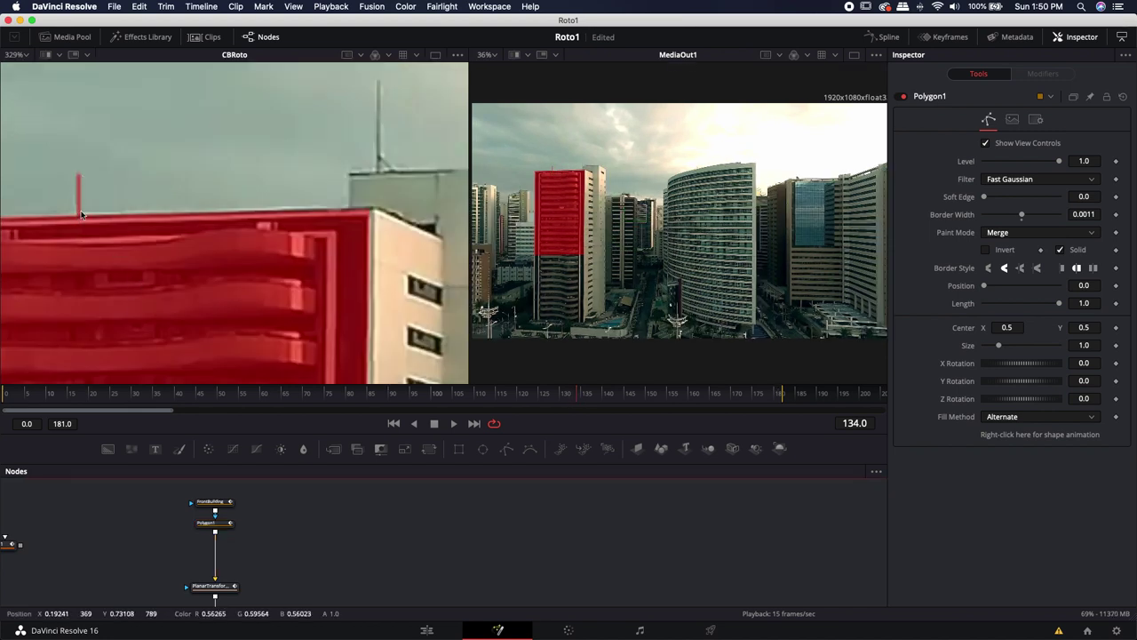
left_click(178, 396)
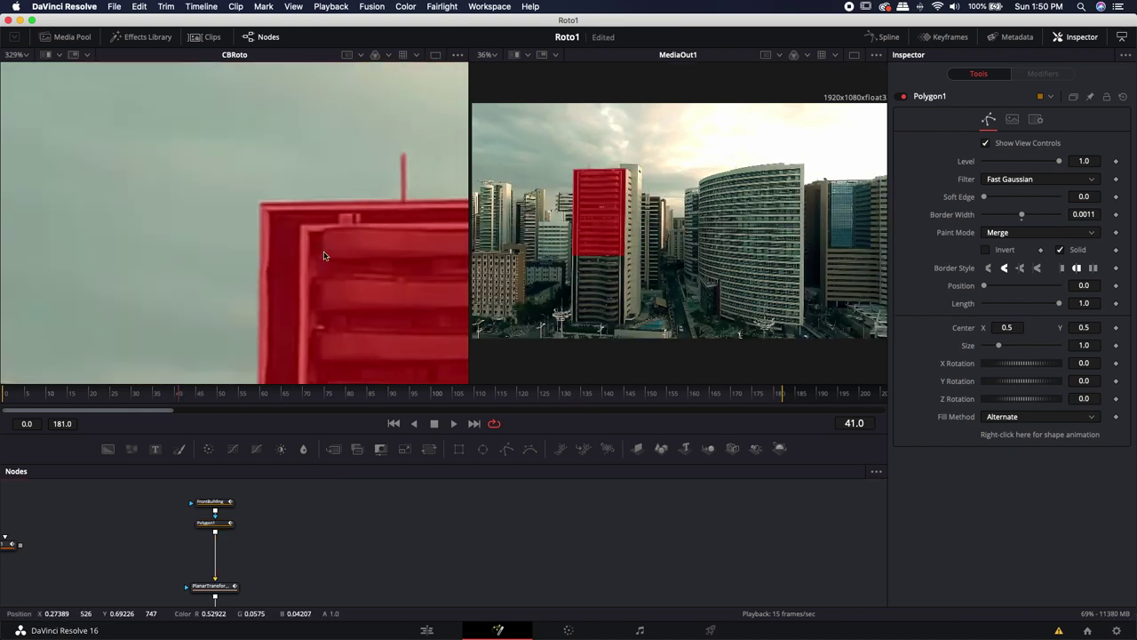
Play back the clip to check the building and antenna mask, and examine the rear tower's rooftop antenna up close.
left_click(360, 551)
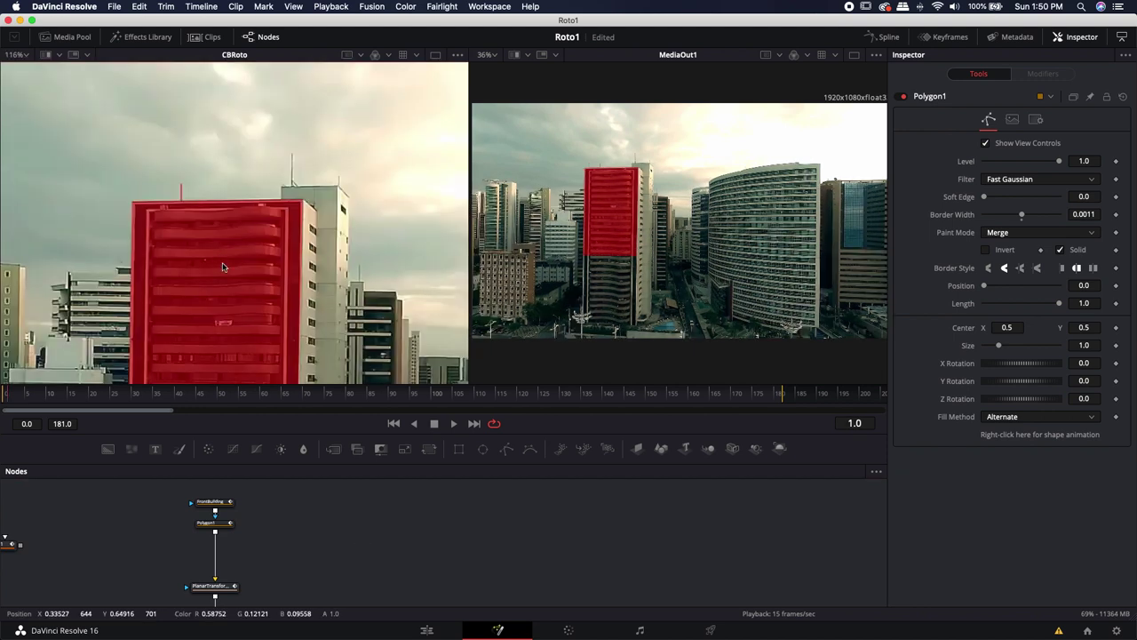
key("space")
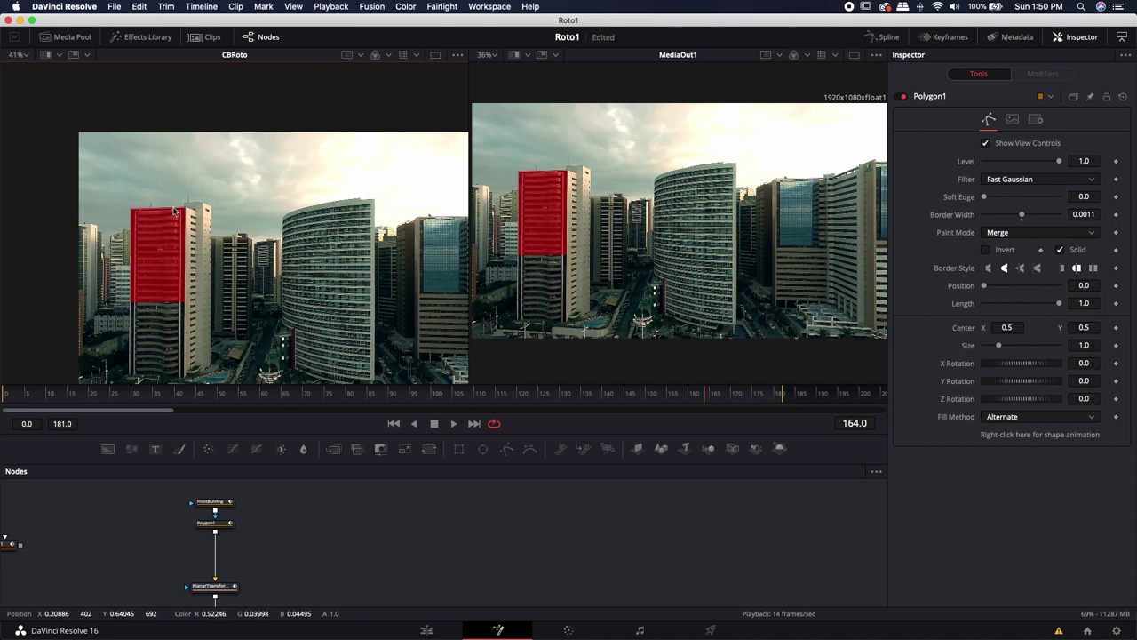
scroll(188, 210, "up", 5)
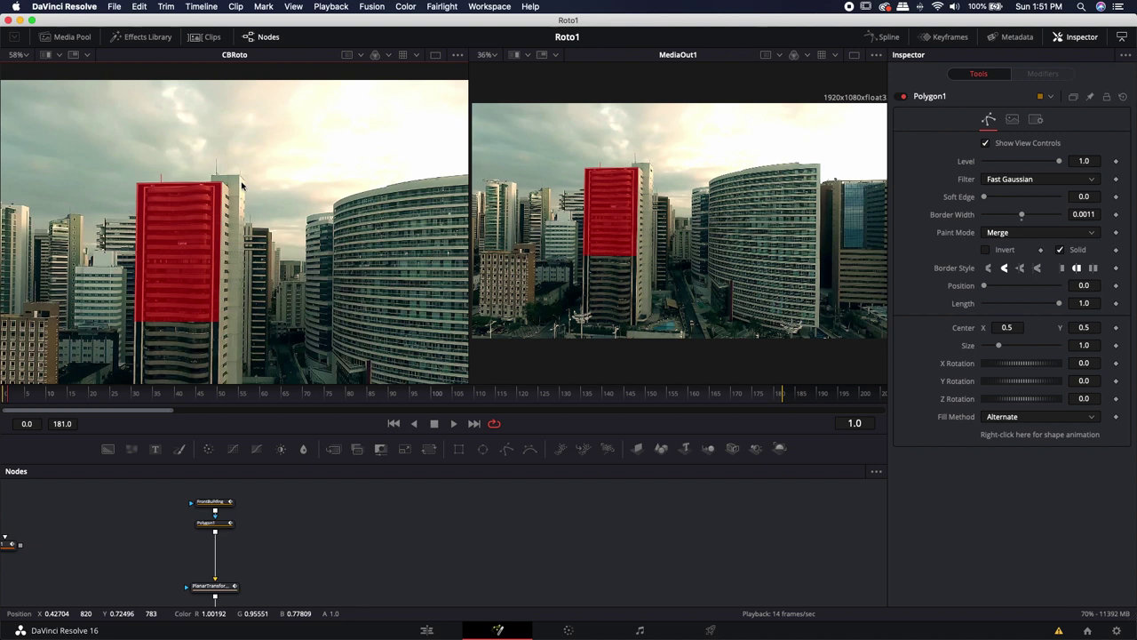
left_click_drag(242, 184, 235, 170)
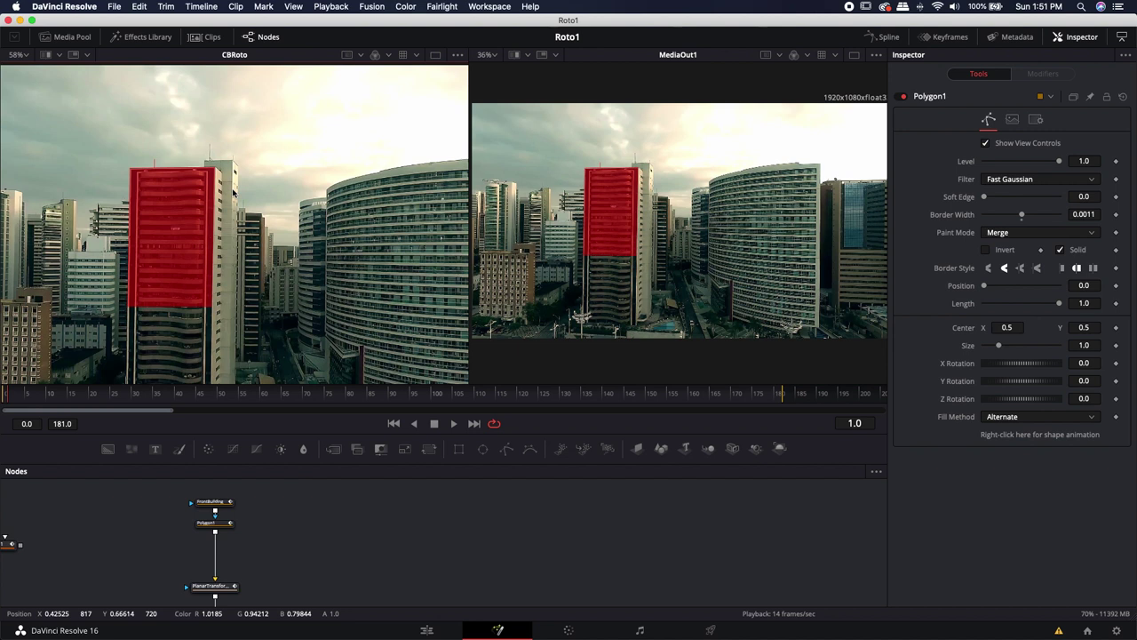
left_click_drag(284, 227, 272, 224)
scroll(228, 160, "up", 5)
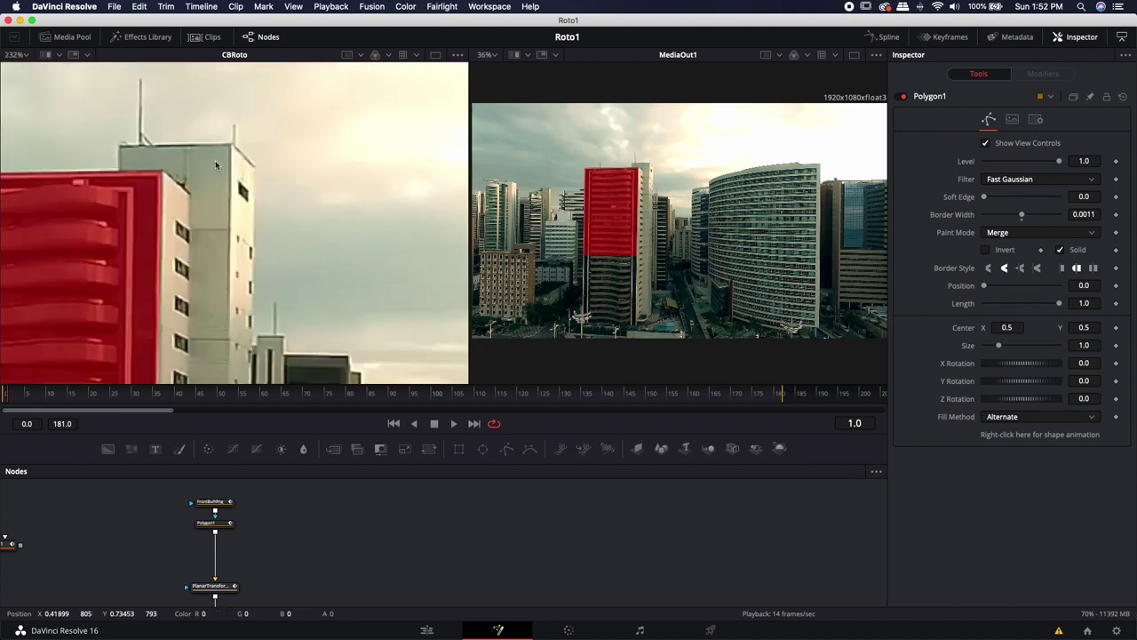
scroll(214, 165, "up", 3)
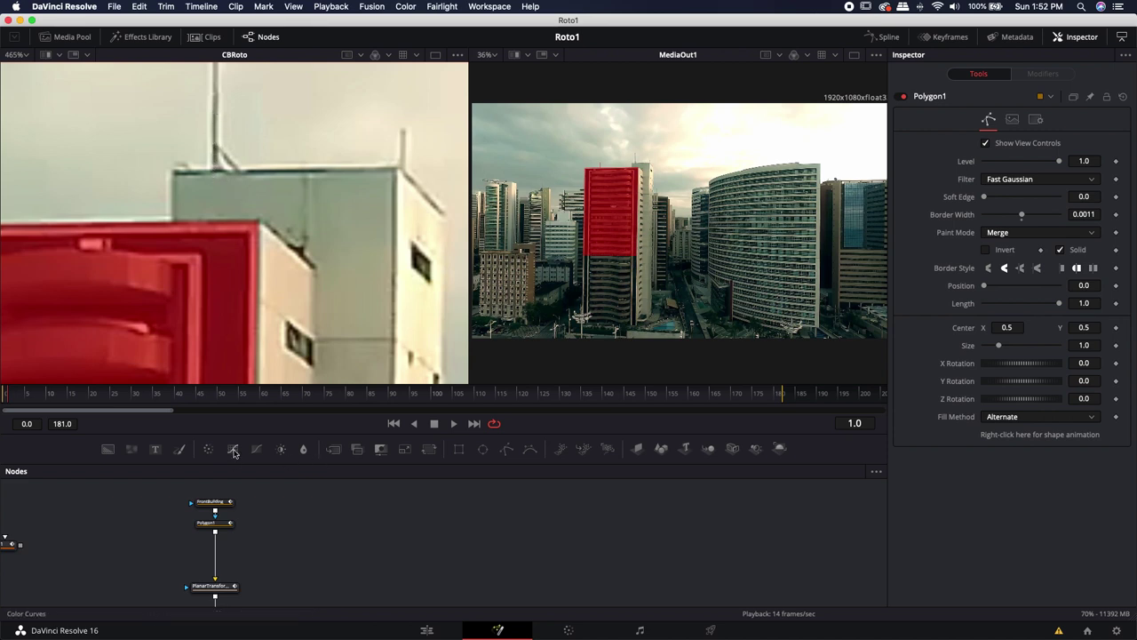
Go to frame 0 and add a Tracker node in the empty area below the existing nodes.
left_click(4, 397)
scroll(248, 240, "down", 5)
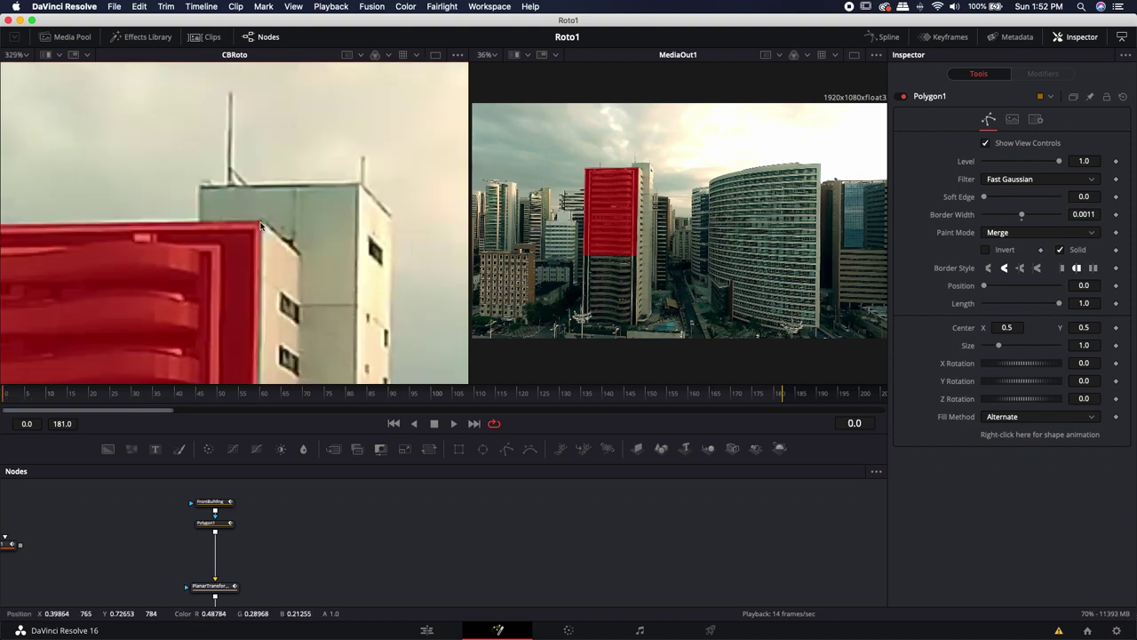
left_click_drag(314, 568, 323, 490)
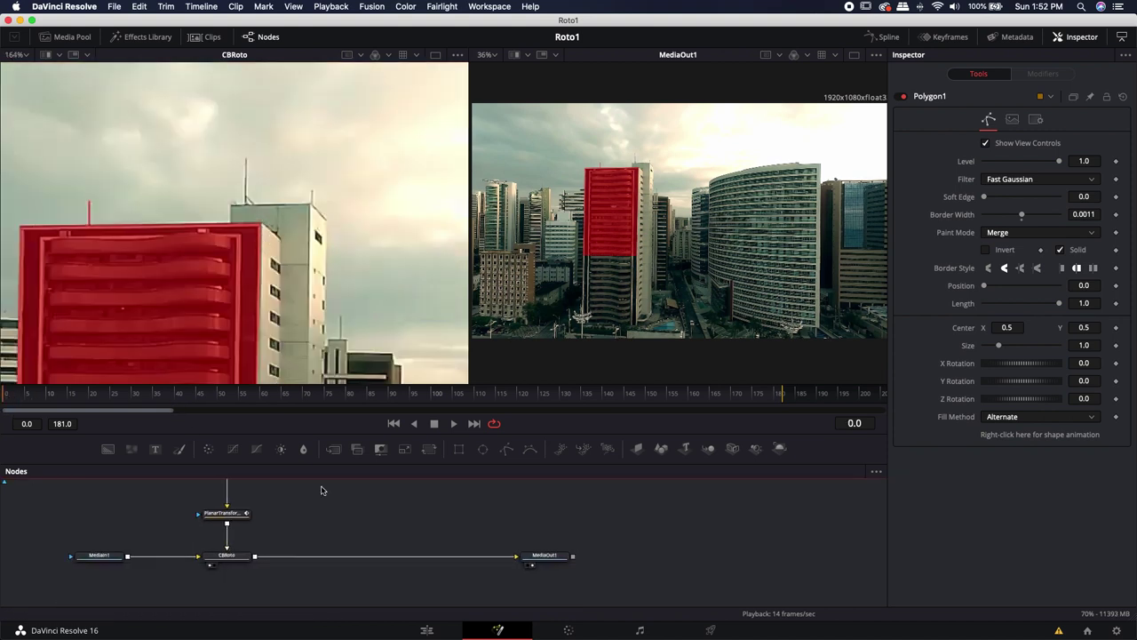
scroll(308, 551, "down", 2)
scroll(320, 542, "up", 4)
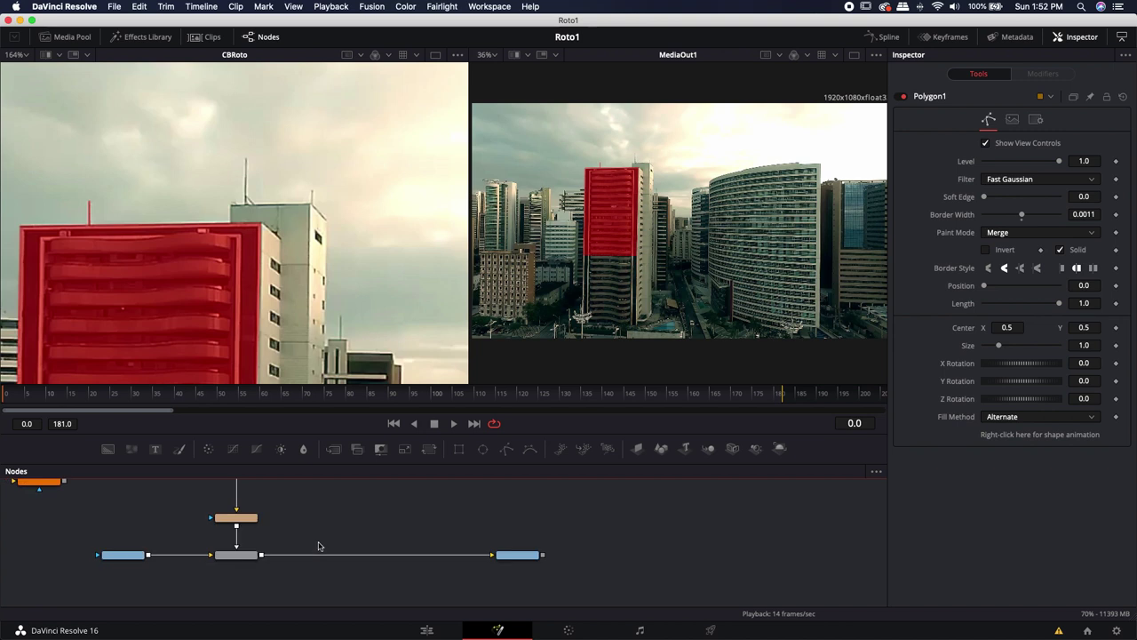
left_click_drag(430, 561, 400, 550)
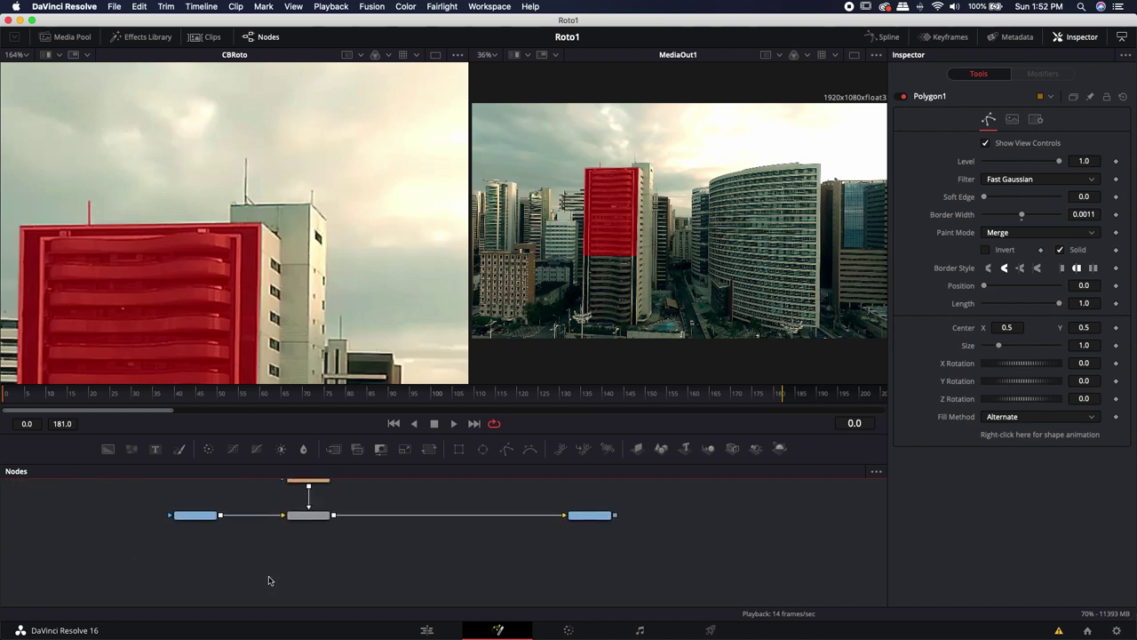
key("shift+space")
type("roto")
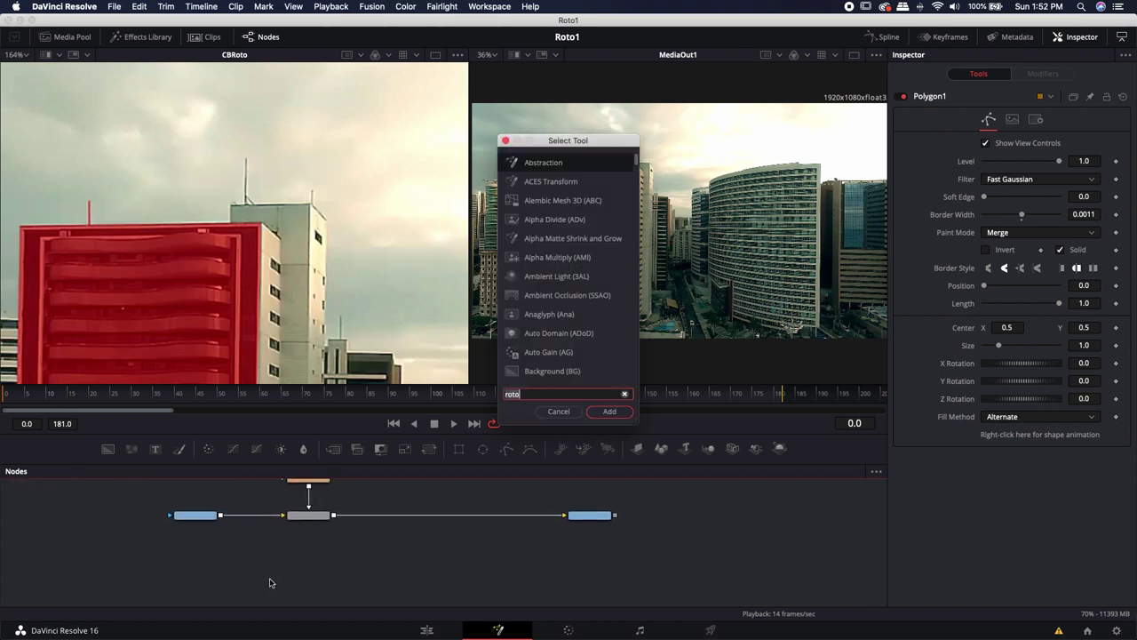
key("BackSpace")
key("BackSpace")
key("BackSpace")
key("BackSpace")
type("tracker")
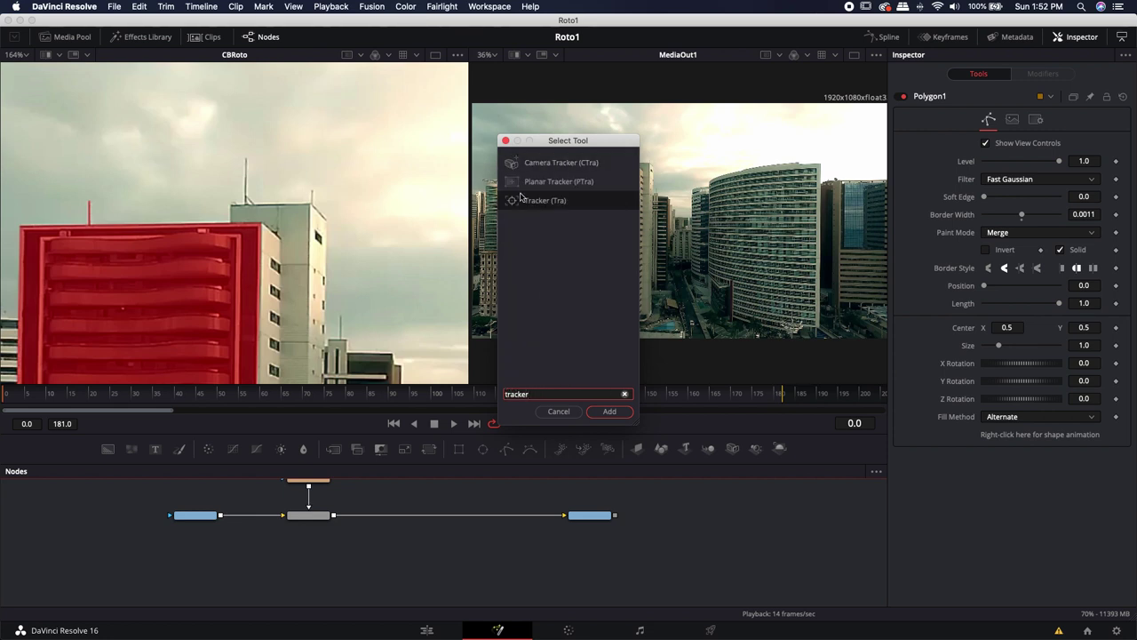
left_click(608, 411)
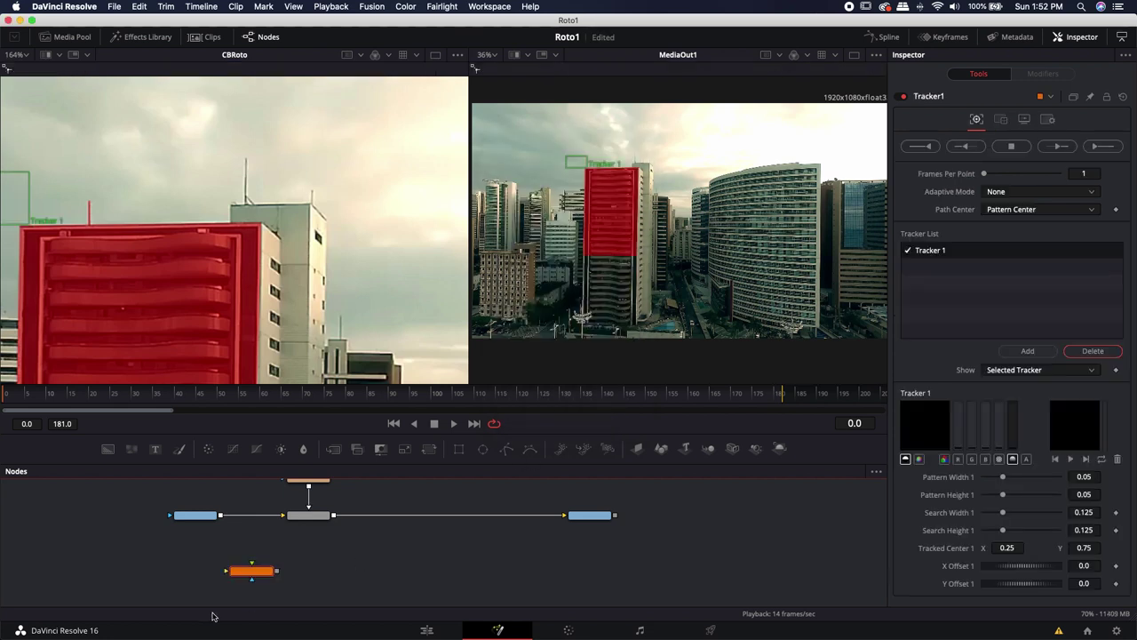
Feed MediaIn1 into the Tracker node and show the tracker in the viewer that displays CBRoto.
left_click_drag(220, 515, 243, 573)
key("1")
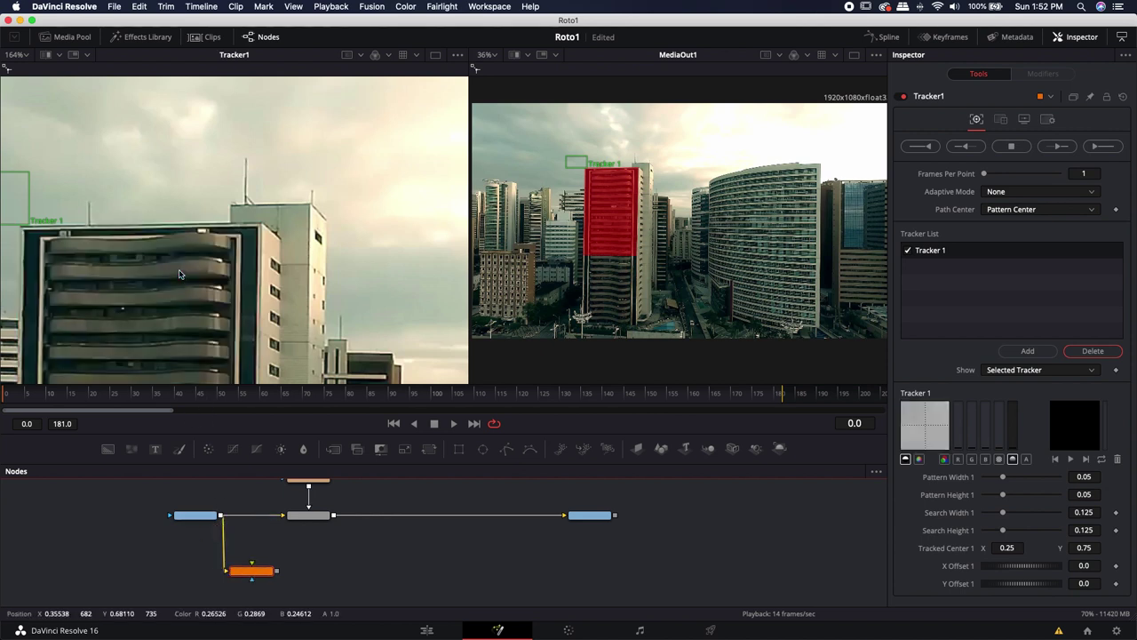
scroll(315, 277, "down", 1)
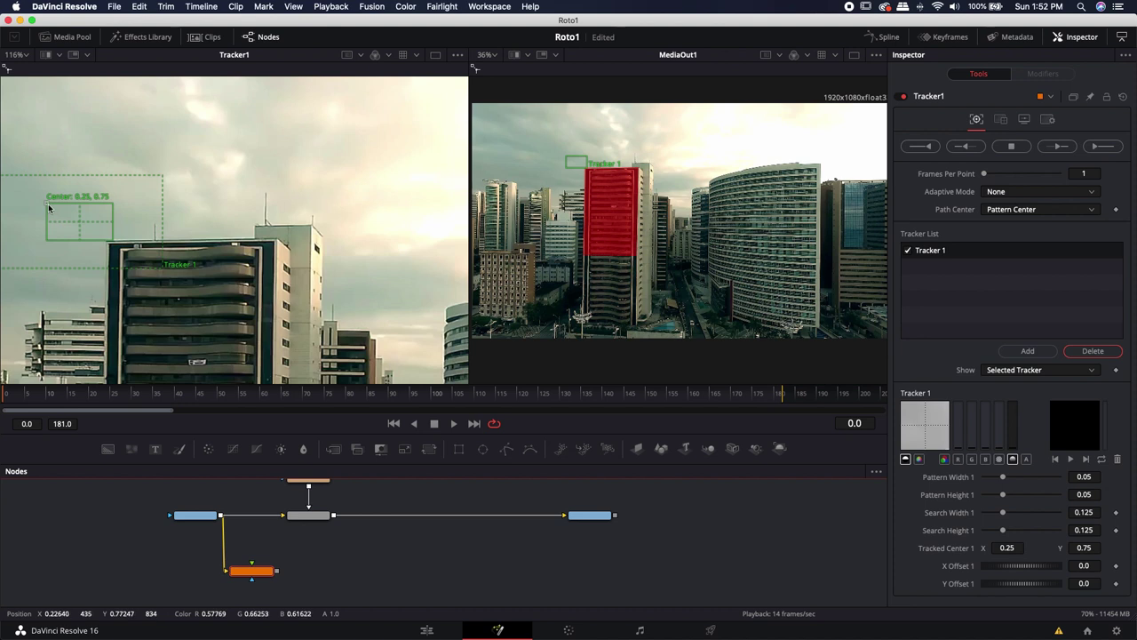
Centre the tracker pattern on the rear antenna's base and shrink it to about 0.013 square, with a search area about 0.024 by 0.027.
left_click_drag(48, 208, 232, 202)
scroll(268, 214, "up", 10)
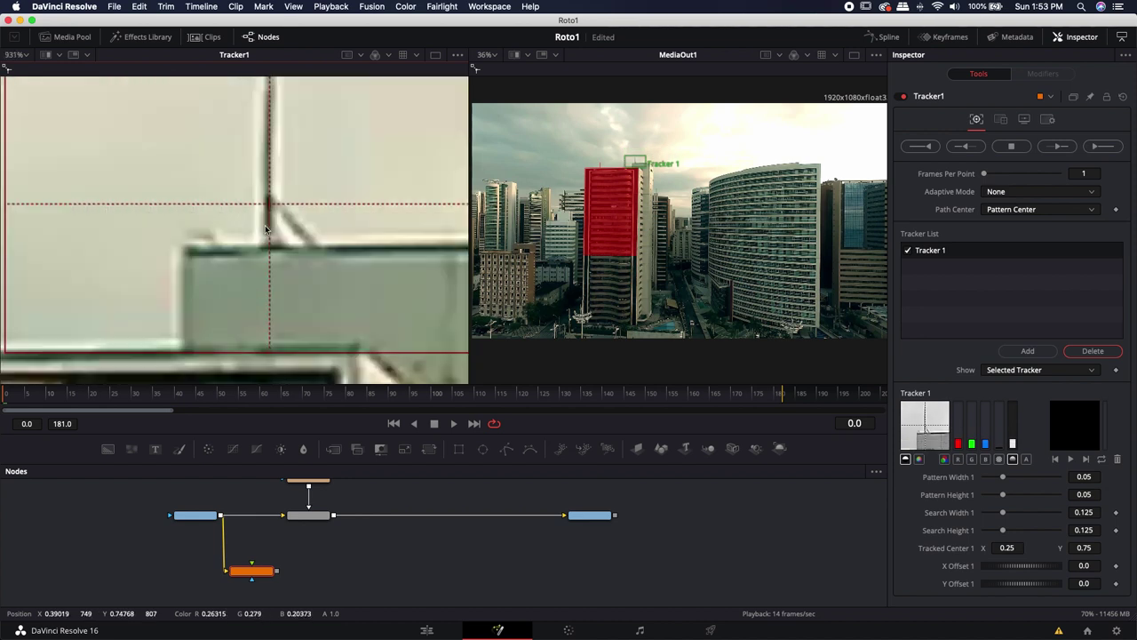
scroll(268, 213, "down", 5)
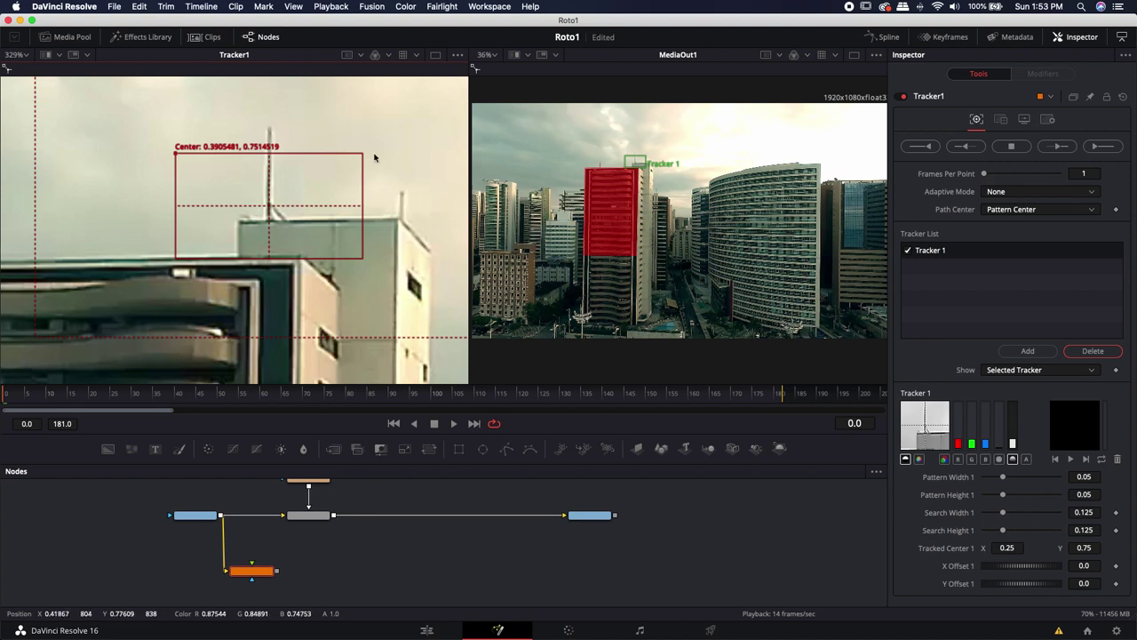
left_click_drag(364, 155, 225, 233)
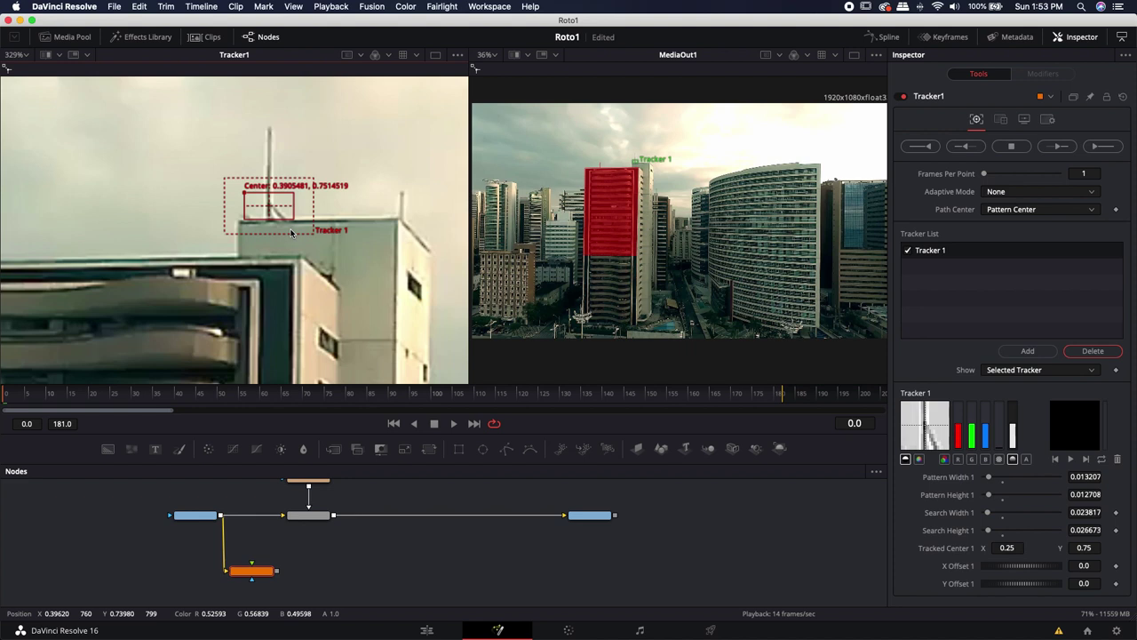
Track the antenna base forward through frame 181 and examine the resulting path for spikes.
scroll(290, 232, "down", 10)
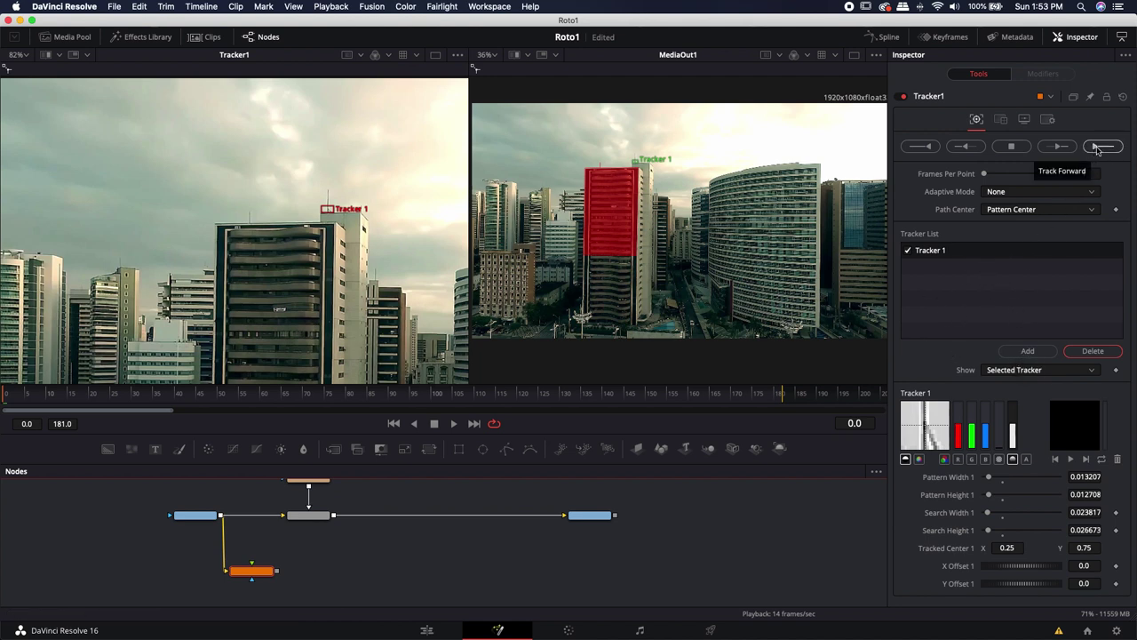
left_click(1098, 147)
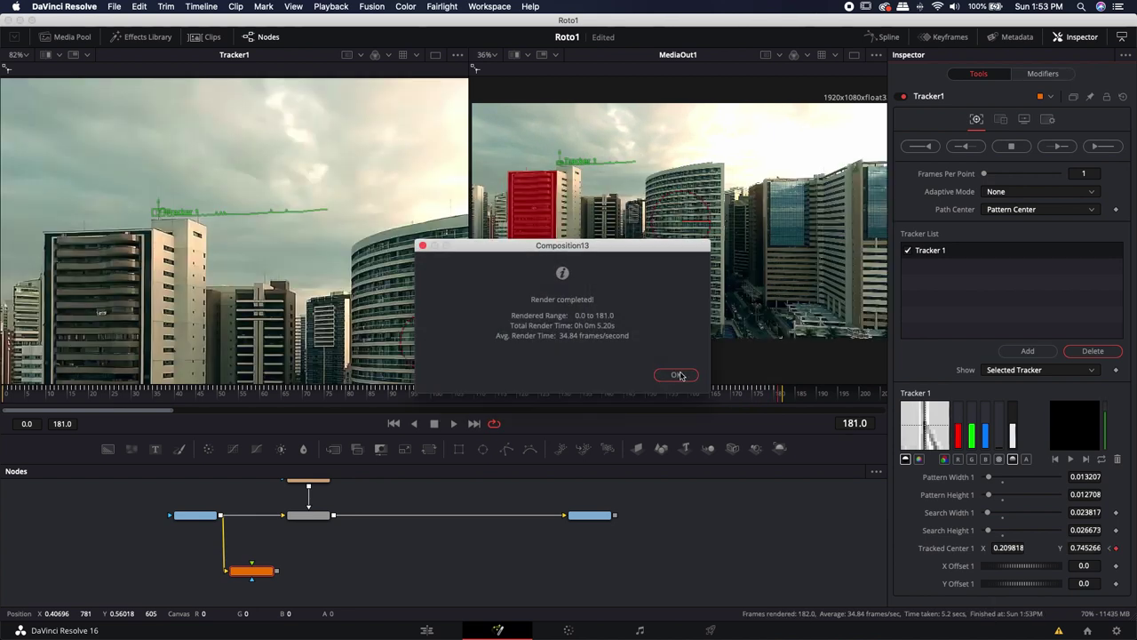
left_click(668, 371)
scroll(244, 208, "up", 5)
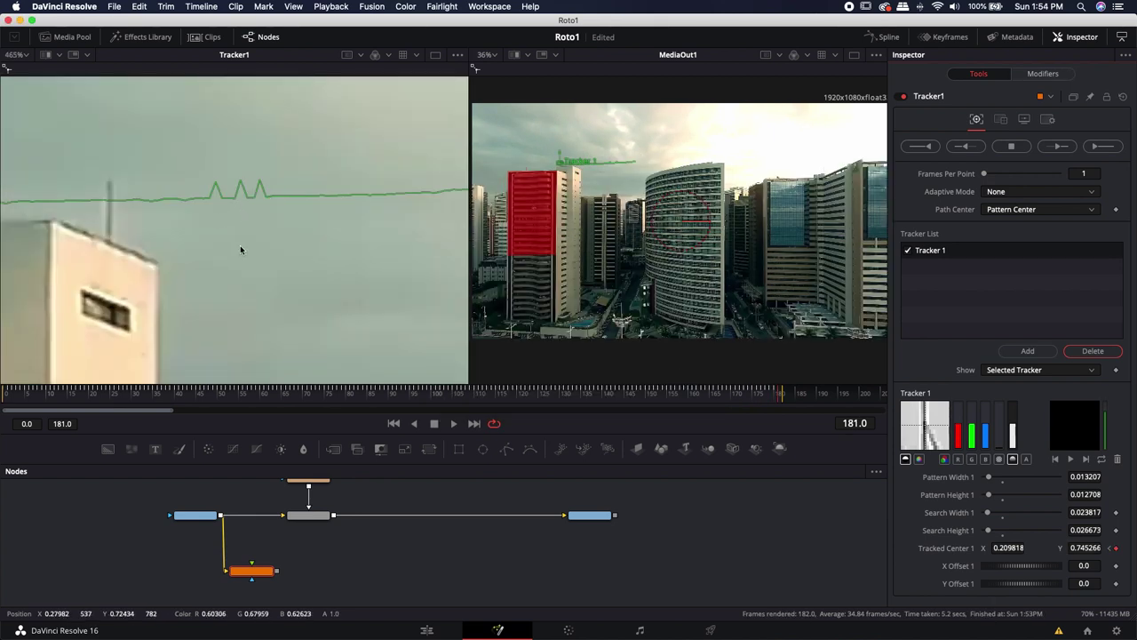
left_click_drag(241, 249, 0, 249)
left_click_drag(161, 251, 278, 236)
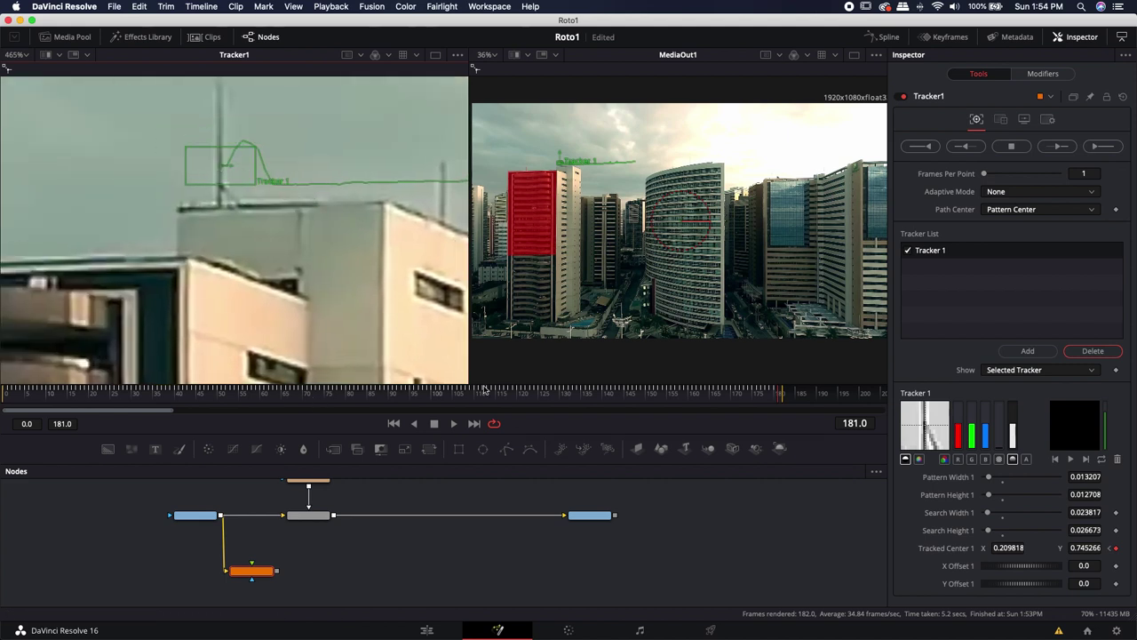
Play the track from frame 0 and move the tracker point back onto the antenna base at frame 60.
left_click_drag(660, 398, 21, 399)
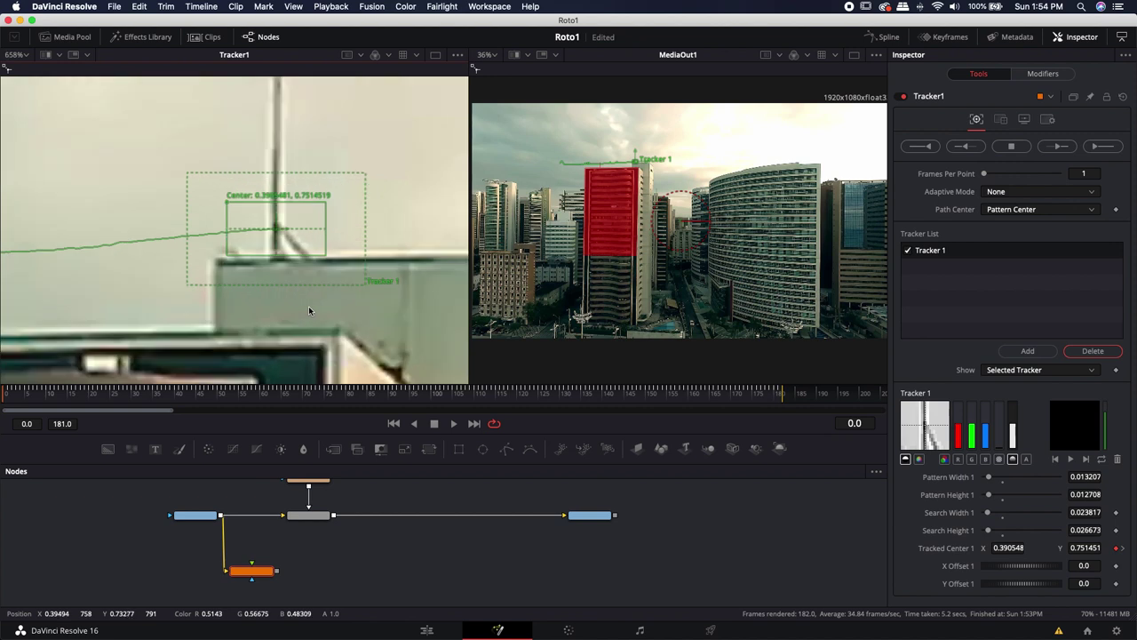
key("space")
scroll(387, 304, "up", 1)
key("space")
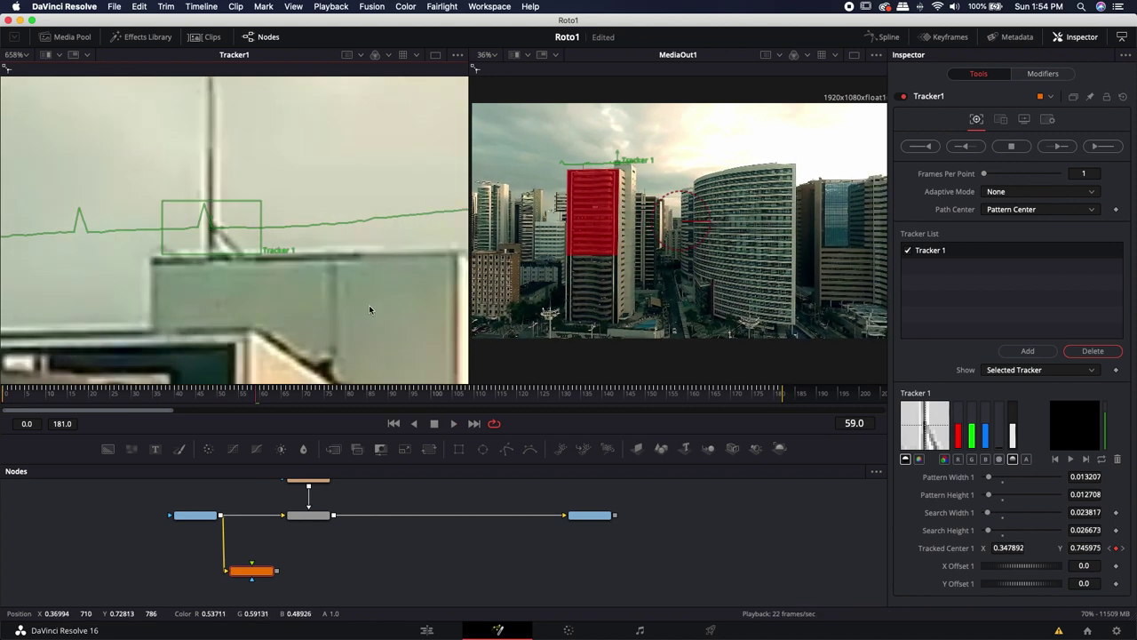
key("Right")
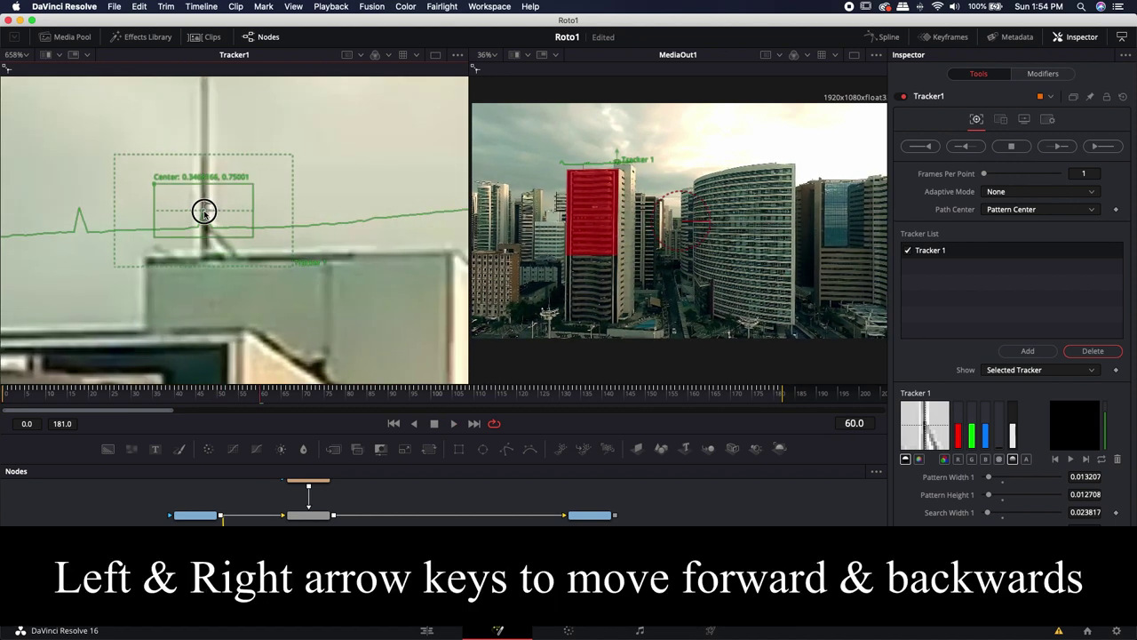
left_click_drag(203, 229, 204, 226)
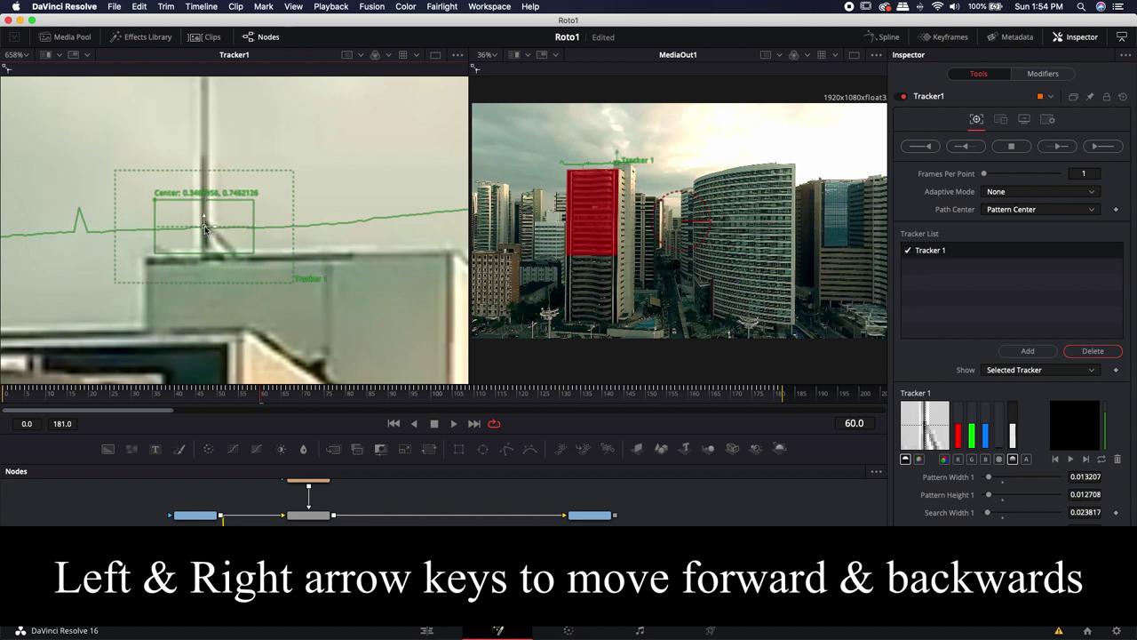
Step forward through the track and realign the tracker point with the antenna base at frame 77.
key("Right")
key("Right")
key("Right")
key("Right")
key("Right")
key("Right")
key("Right")
key("Right")
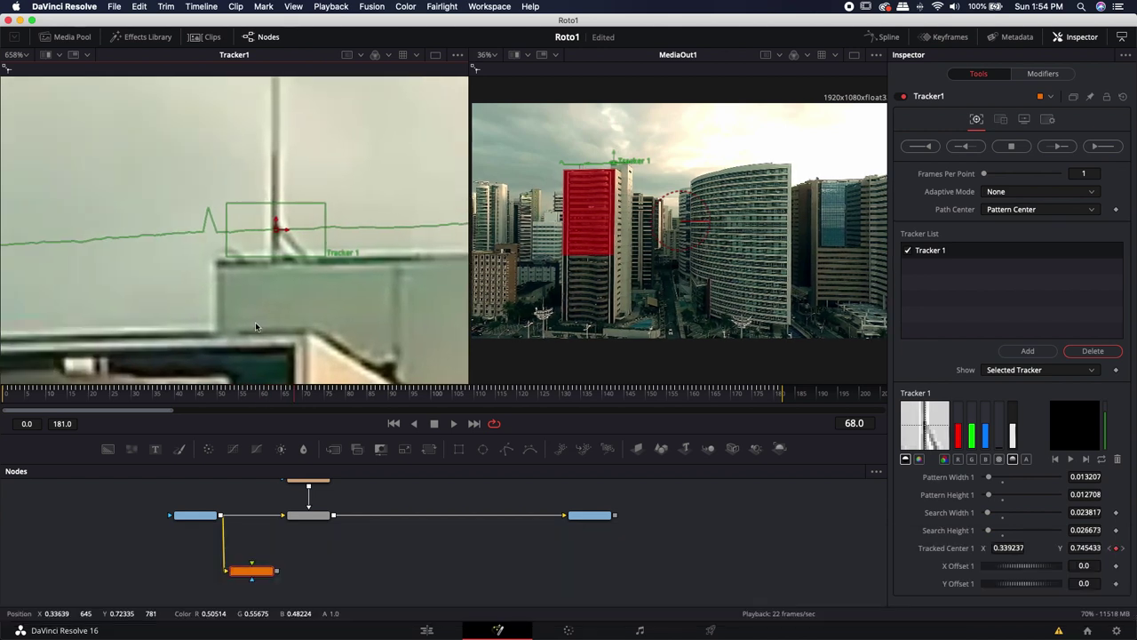
key("Right")
key("Right")
key("Right")
key("Right")
key("Right")
key("Right")
key("Right")
key("Right")
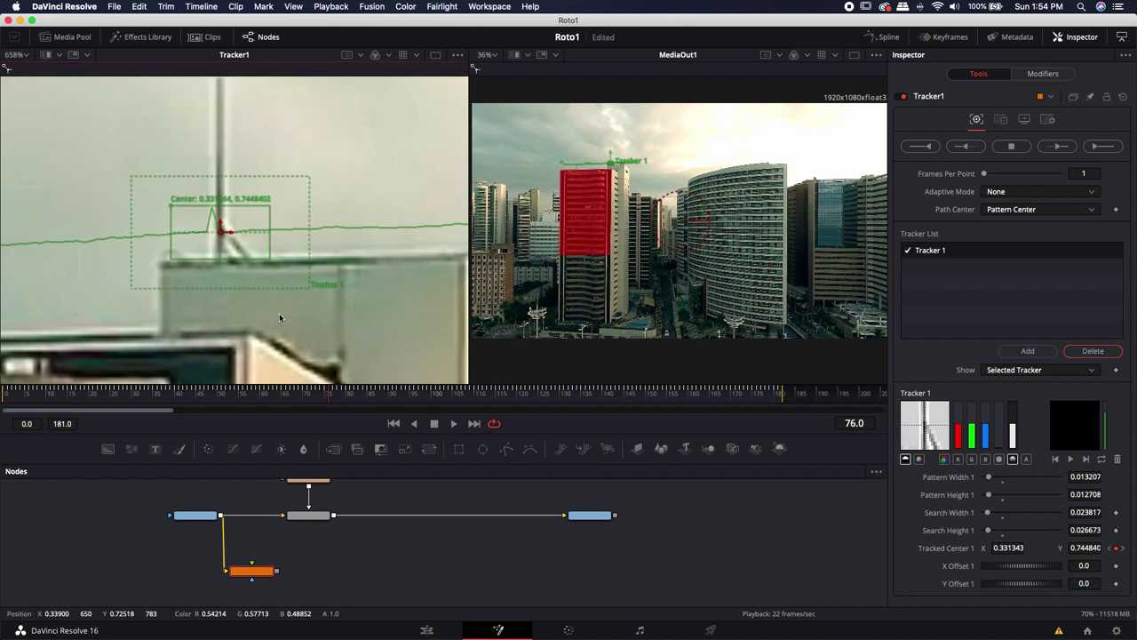
key("Right")
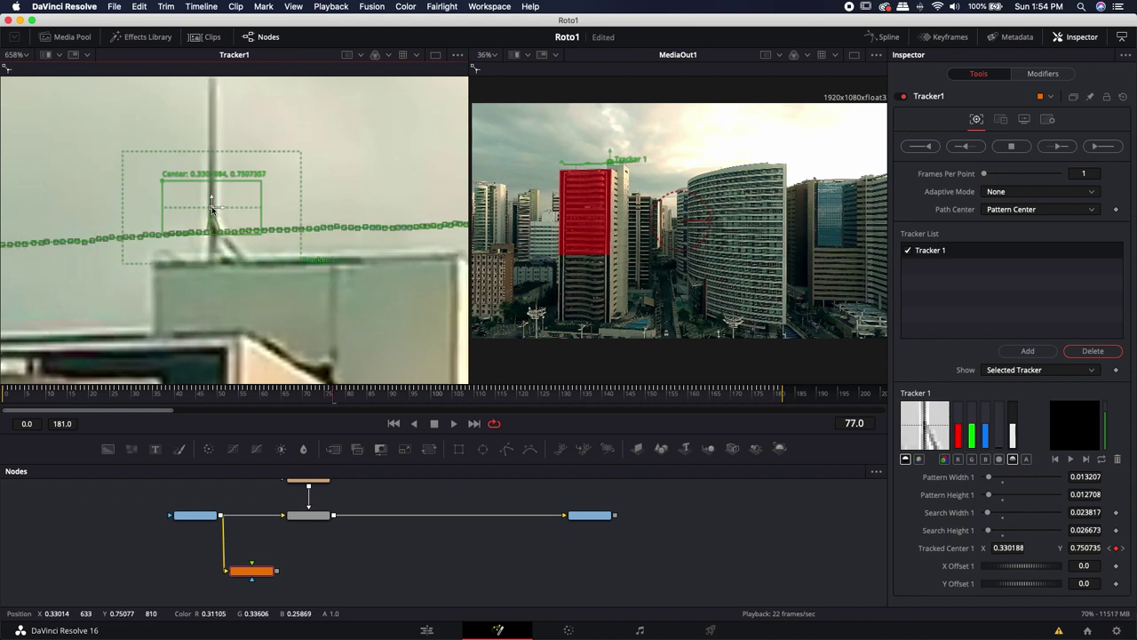
left_click_drag(213, 228, 353, 216)
key("Right")
Move ahead in the clip and realign the tracker point with the antenna base at frames 127 and 130.
left_click_drag(339, 401, 544, 398)
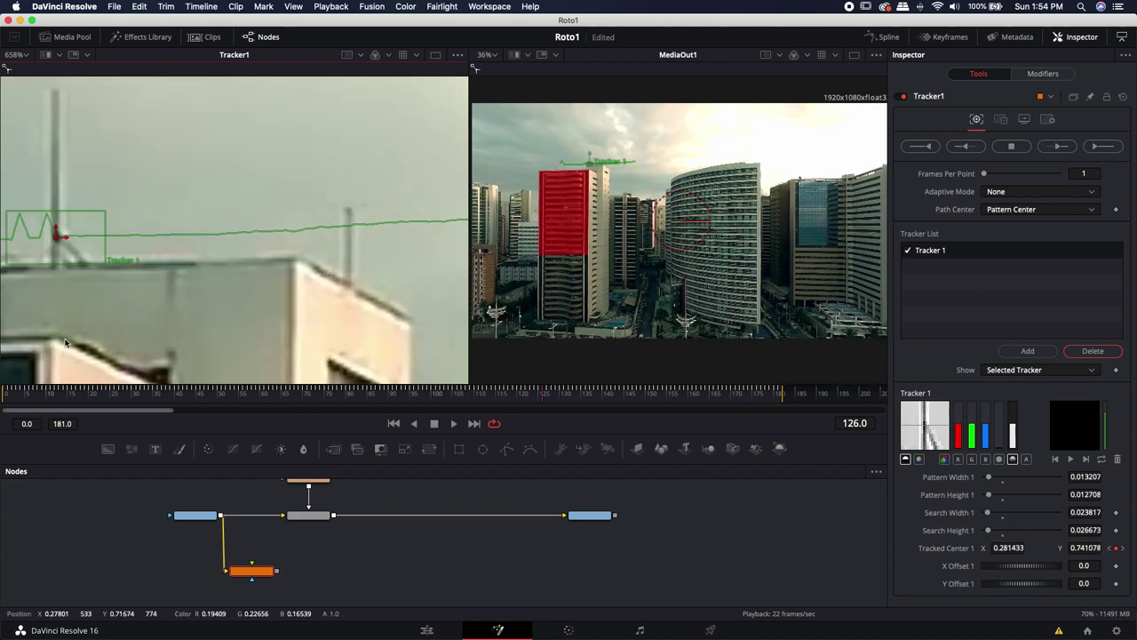
key("Right")
left_click_drag(305, 216, 277, 230)
key("Right")
key("Right")
key("Right")
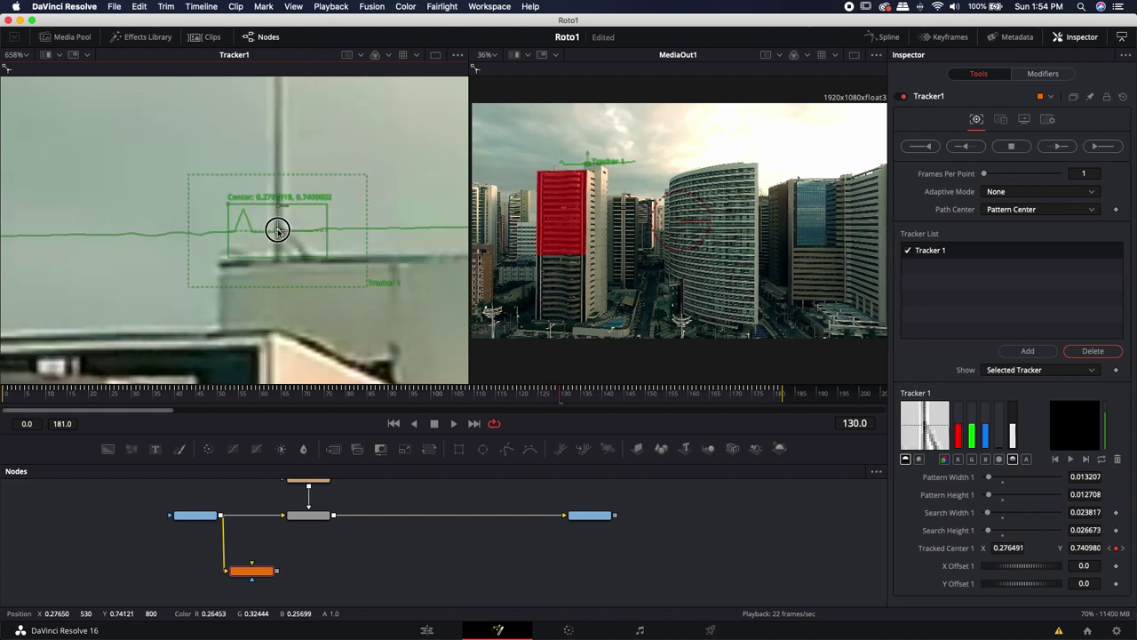
Step to frame 135 and lower the tracker point back onto the antenna base.
key("Right")
key("Right")
key("Right")
key("Right")
key("Right")
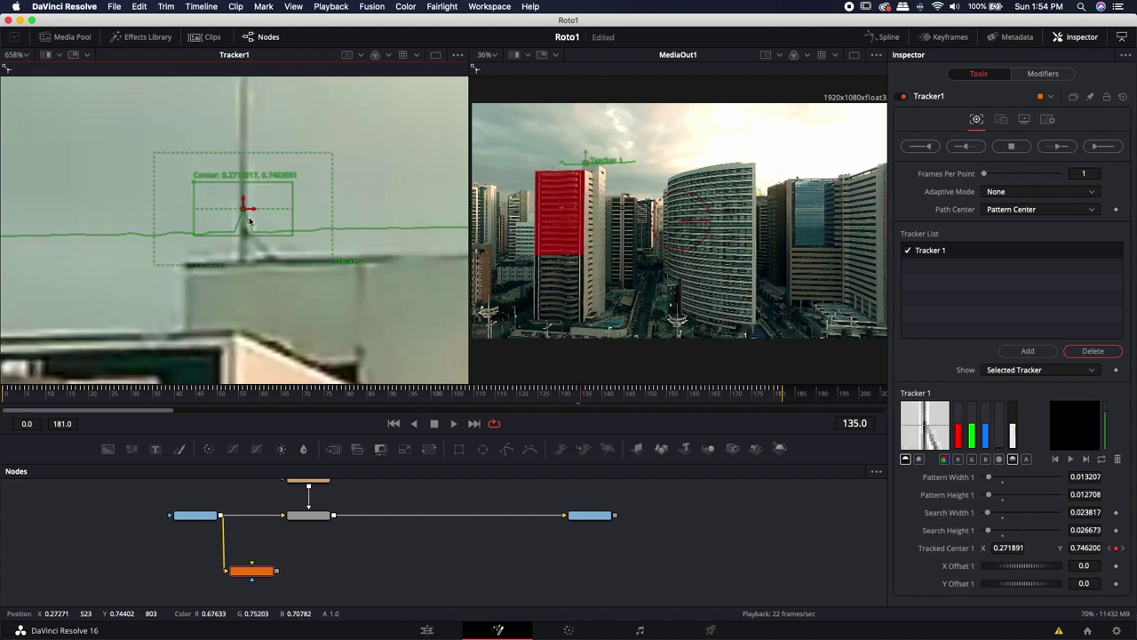
key("Left")
key("Right")
left_click_drag(251, 227, 246, 233)
Go ahead to around frame 175 and lower the tracker point back onto the antenna base.
left_click_drag(595, 408, 765, 392)
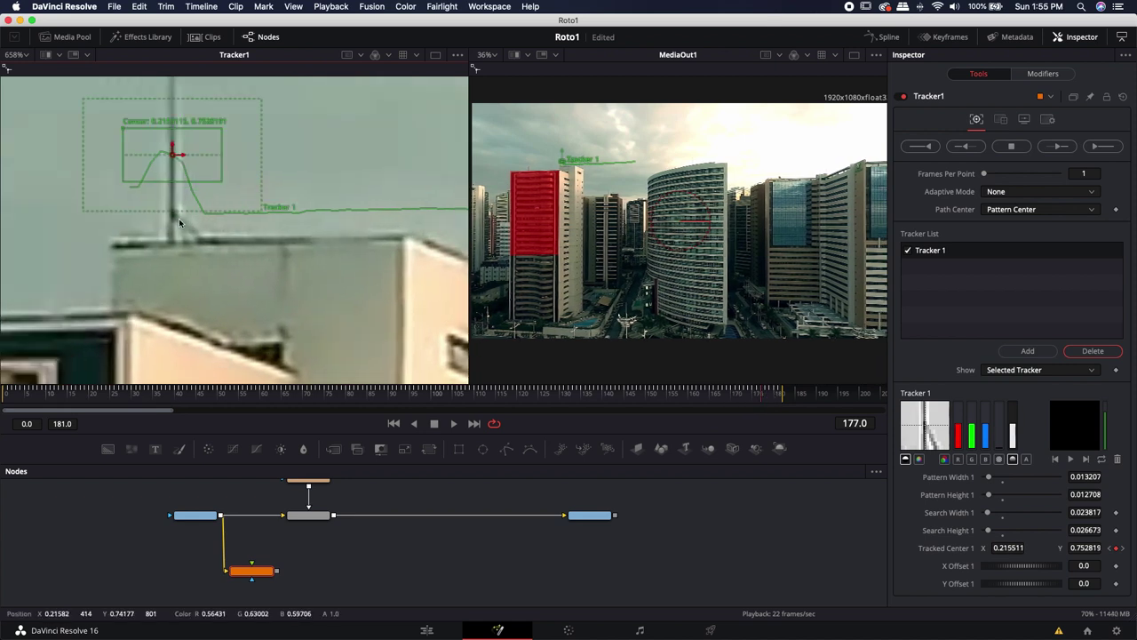
key("Left")
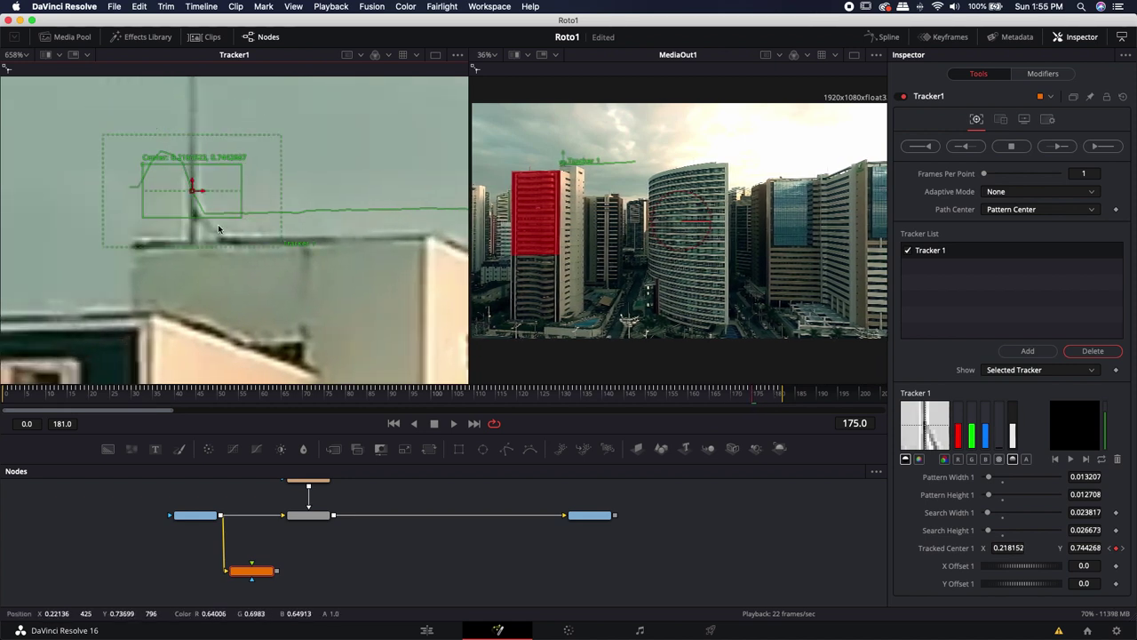
key("Left")
key("Right")
left_click_drag(192, 191, 188, 213)
key("Right")
key("Right")
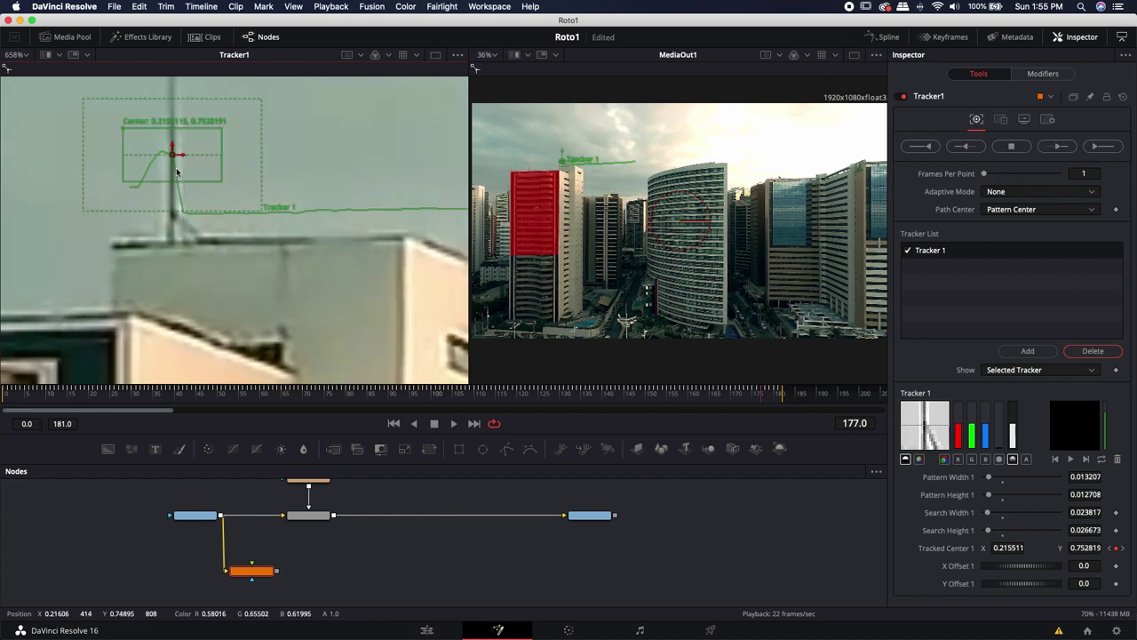
Realign the tracker point with the antenna base on the final frames, from 177 to 180.
left_click_drag(173, 156, 139, 209)
key("Right")
key("Right")
key("Right")
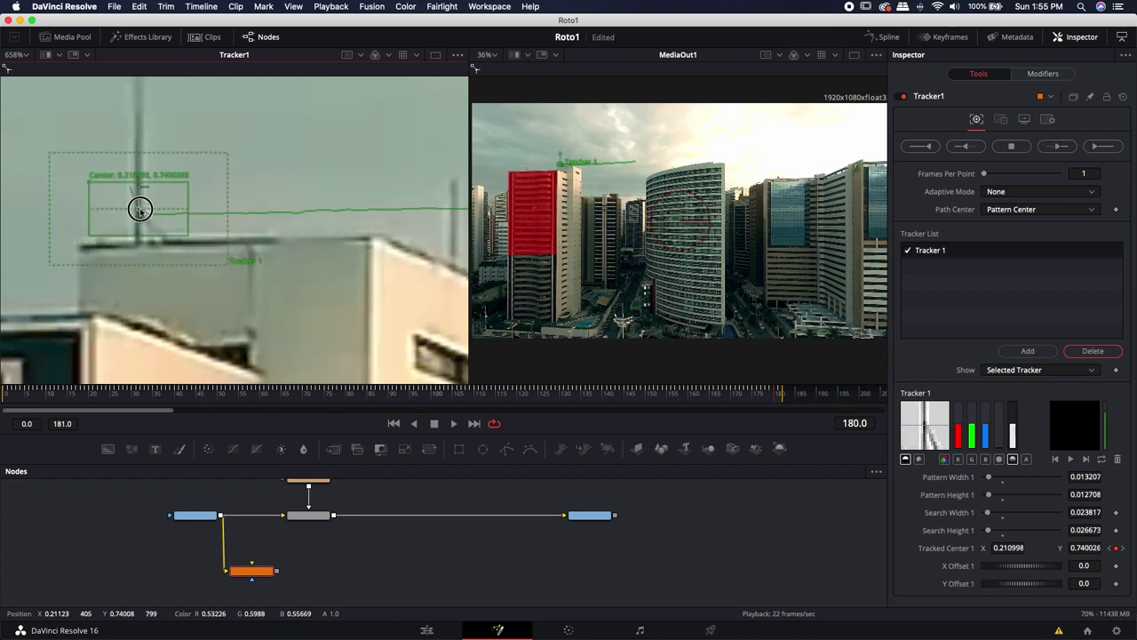
key("Right")
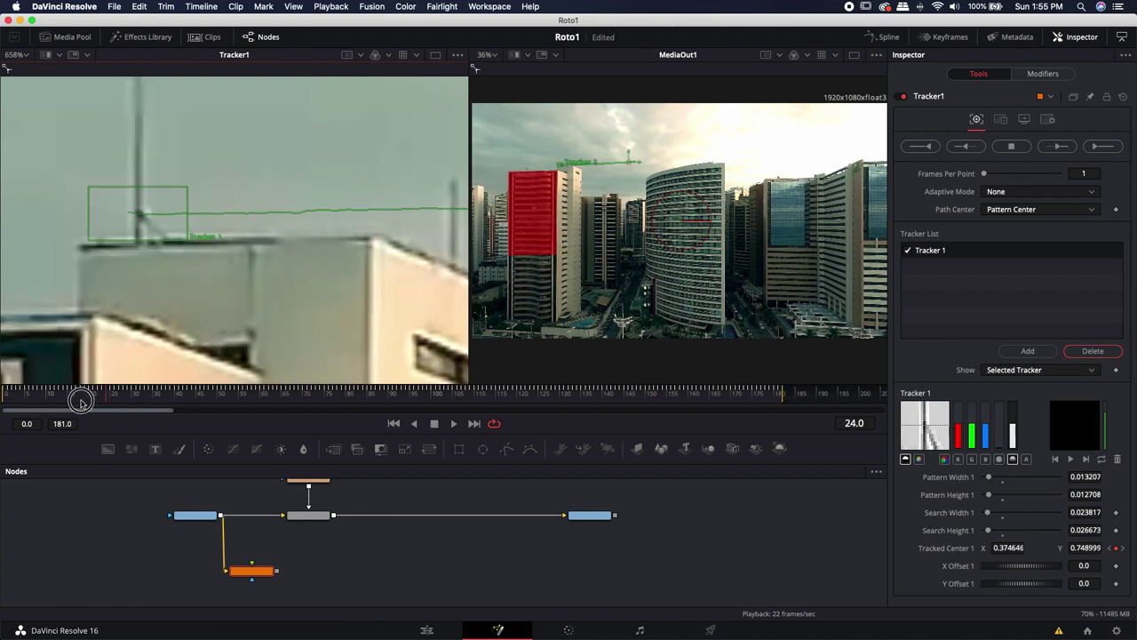
Return to frame 0 and play the clip to check that the corrected track stays on the antenna.
left_click(9, 400)
left_click_drag(9, 400, 4, 398)
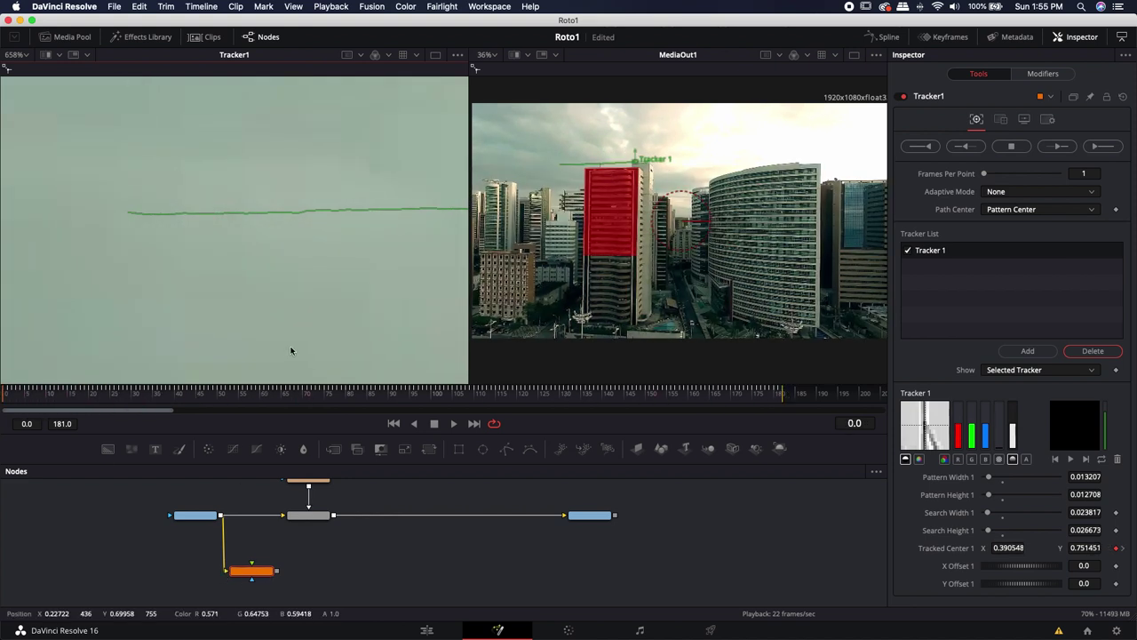
scroll(273, 329, "down", 10)
scroll(393, 329, "up", 8)
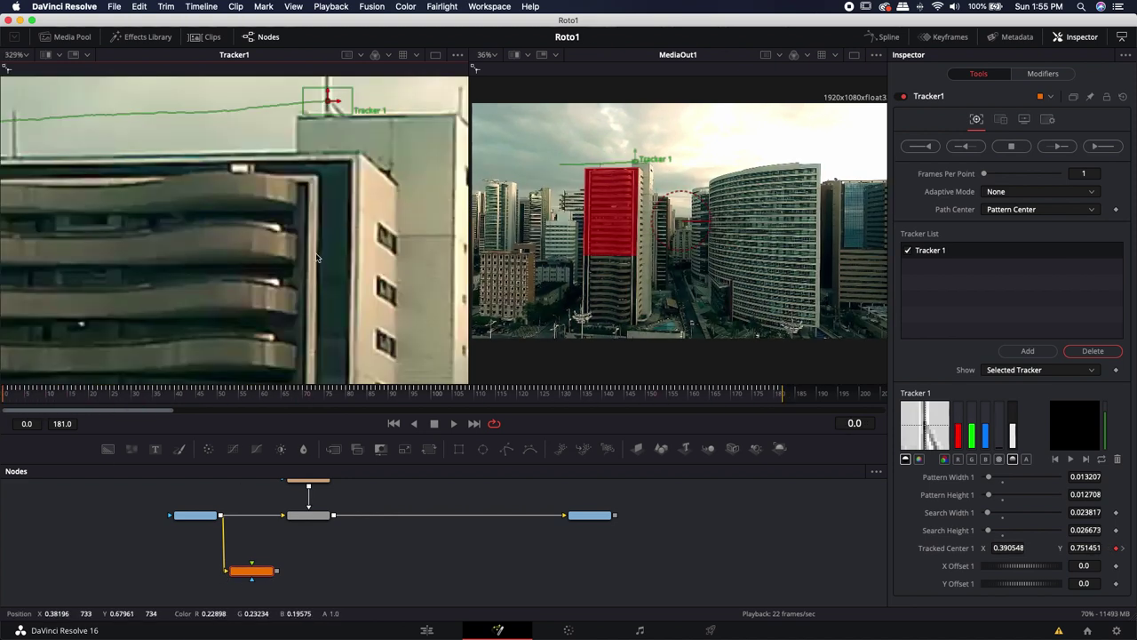
key("space")
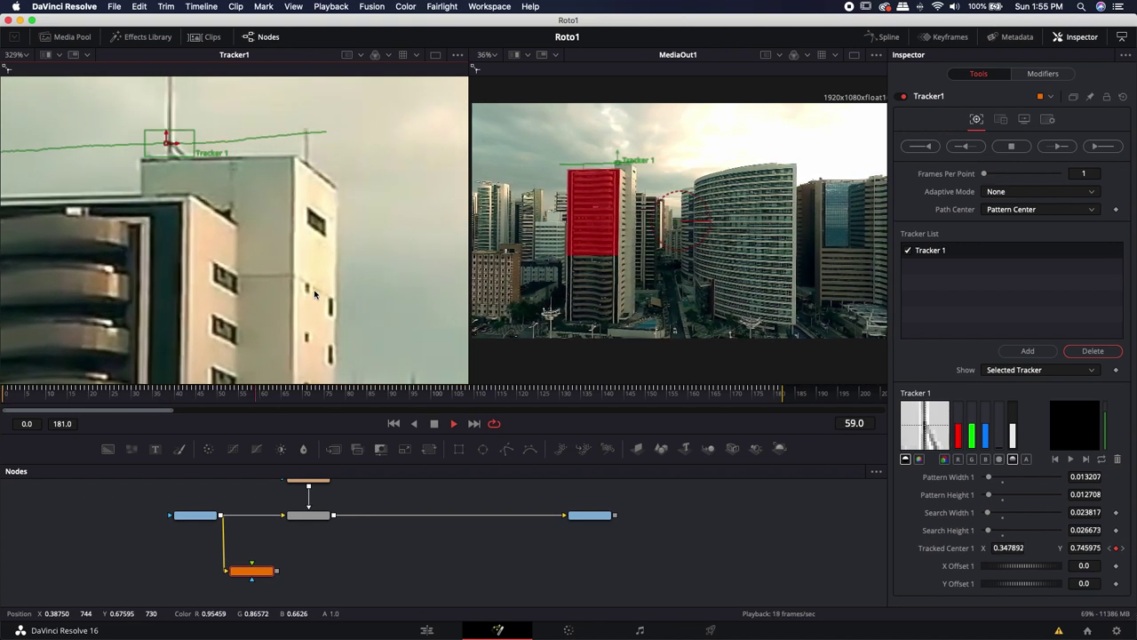
scroll(285, 267, "down", 2)
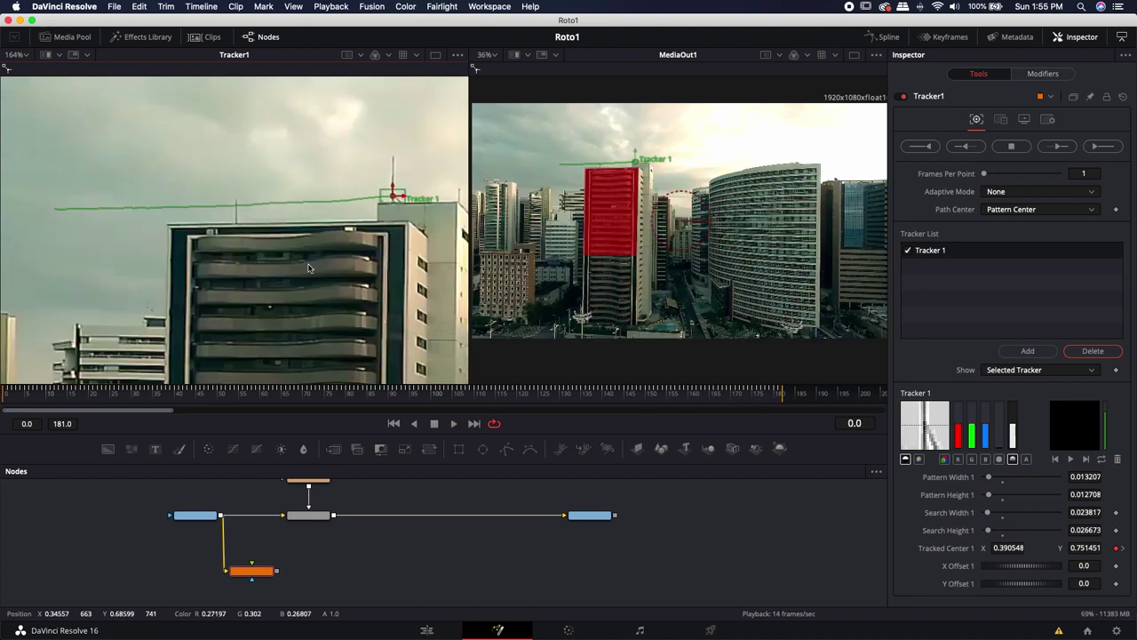
scroll(353, 252, "down", 4)
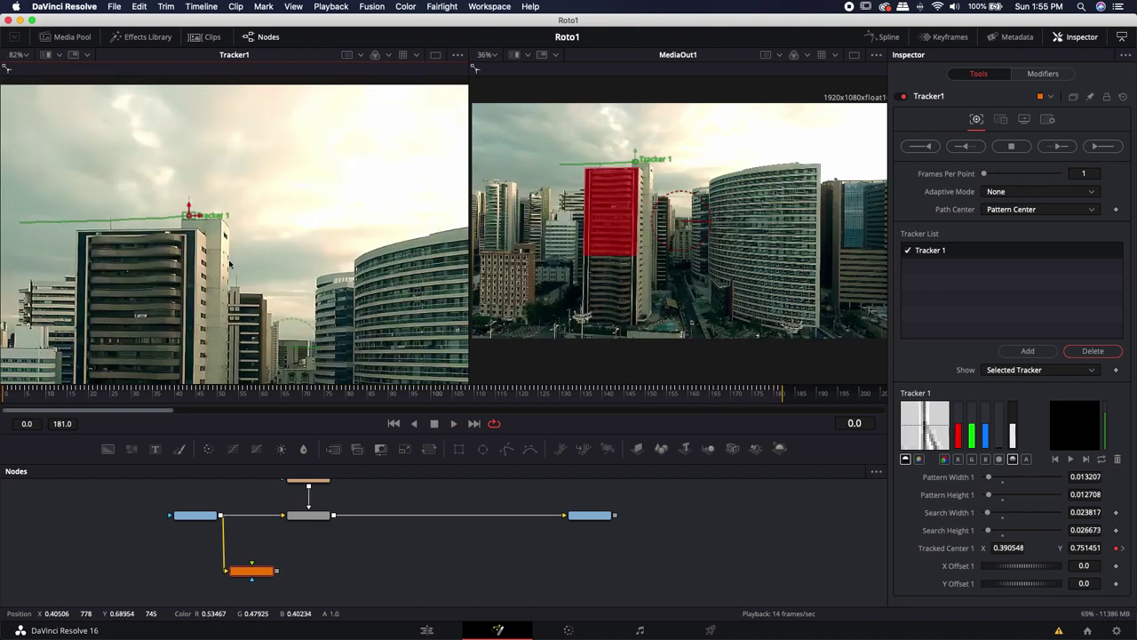
left_click_drag(237, 226, 223, 219)
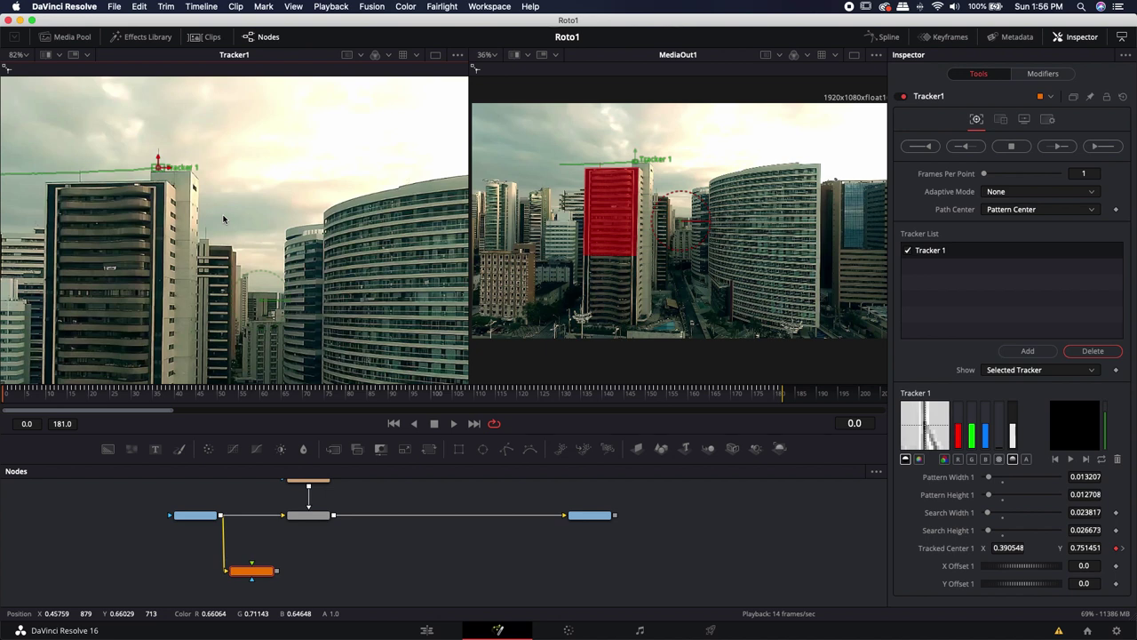
scroll(219, 214, "down", 3)
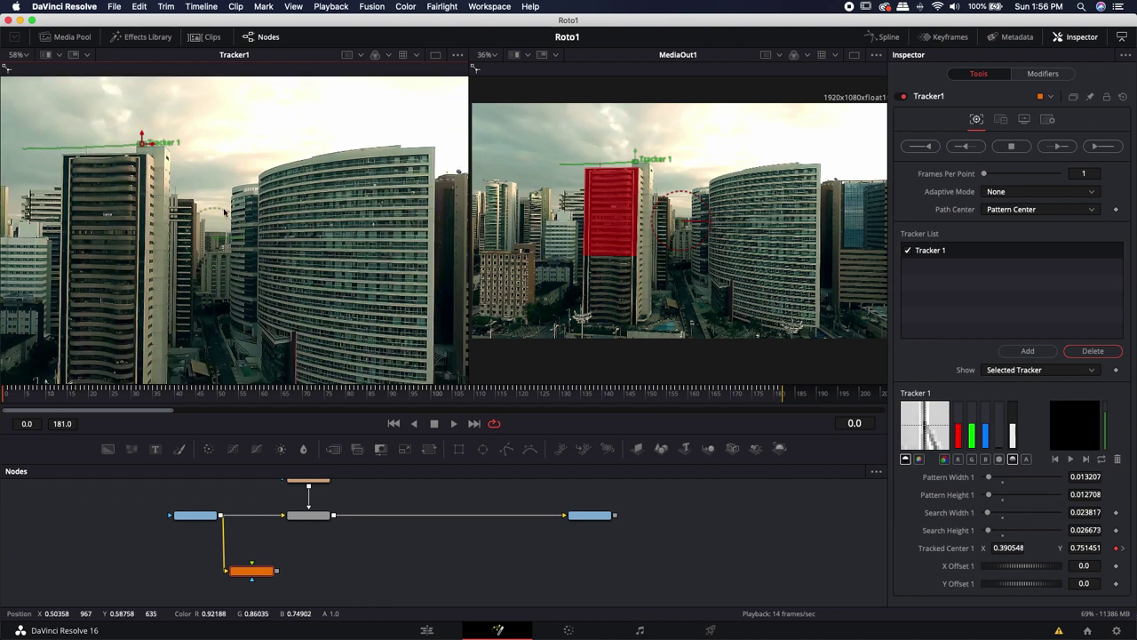
scroll(230, 211, "left", 1)
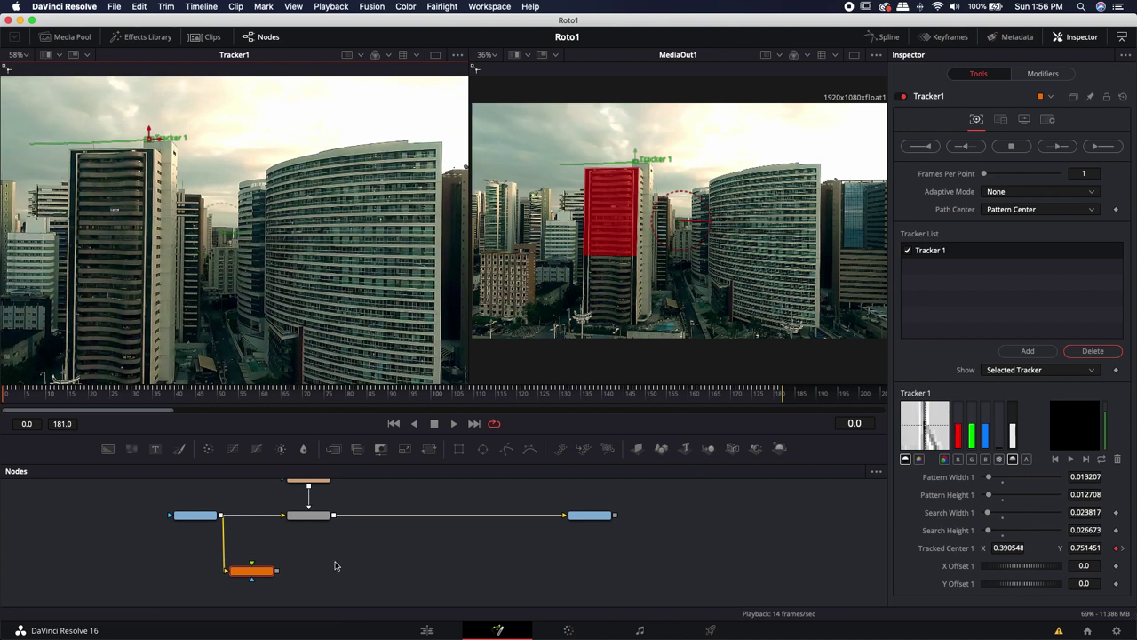
Disconnect Tracker1 from MediaIn1 and show MediaIn1 in the viewer that displayed the tracker.
scroll(331, 564, "down", 2)
left_click_drag(261, 519, 151, 577)
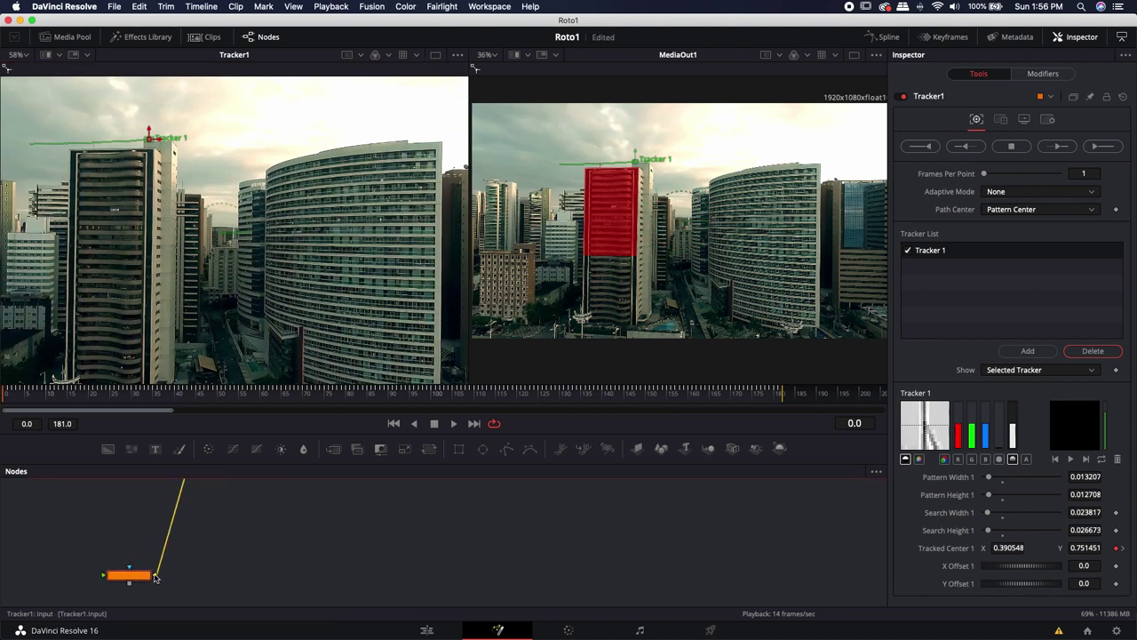
left_click(160, 569)
left_click_drag(241, 548, 189, 547)
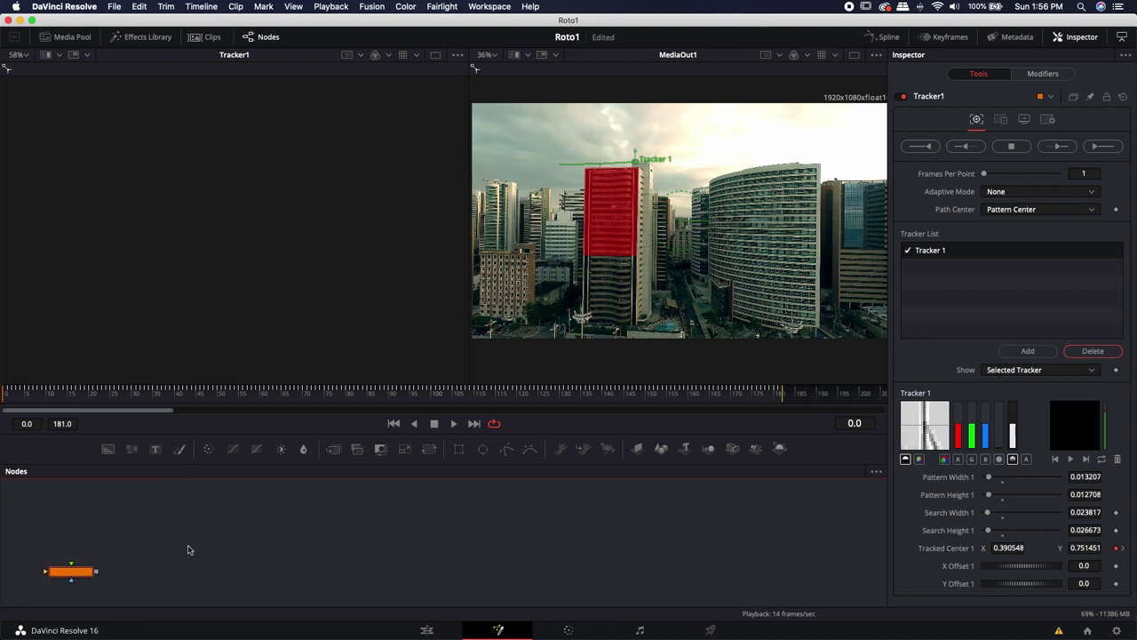
scroll(190, 548, "down", 3)
left_click_drag(134, 504, 178, 315)
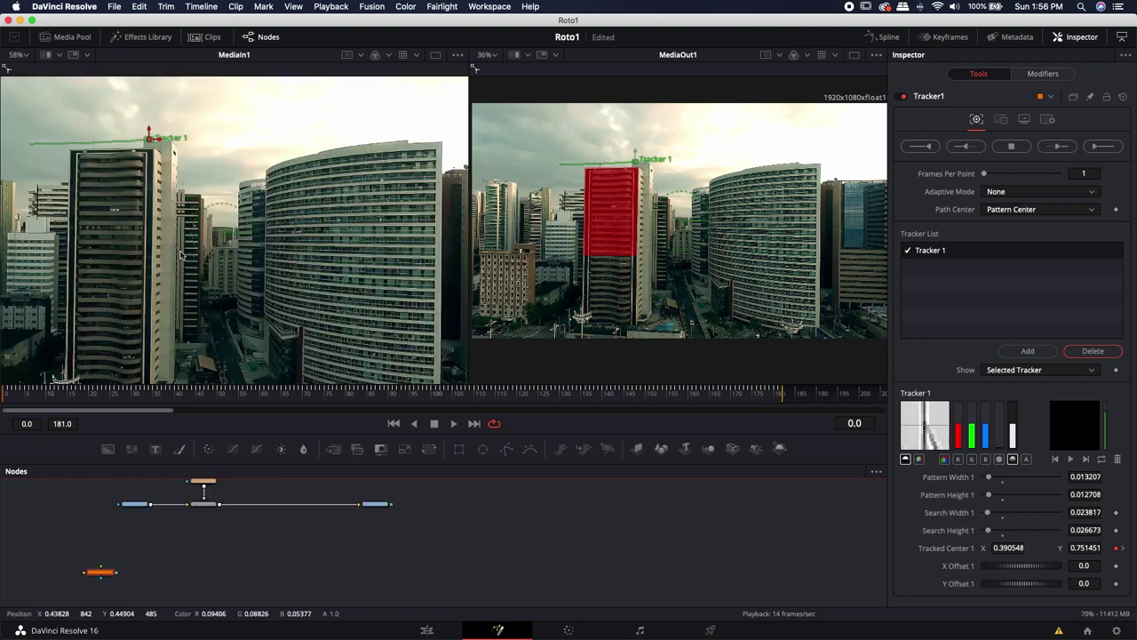
Add a CBRoto node below the main node chain, feed it from MediaIn1 and view its result.
left_click(228, 588)
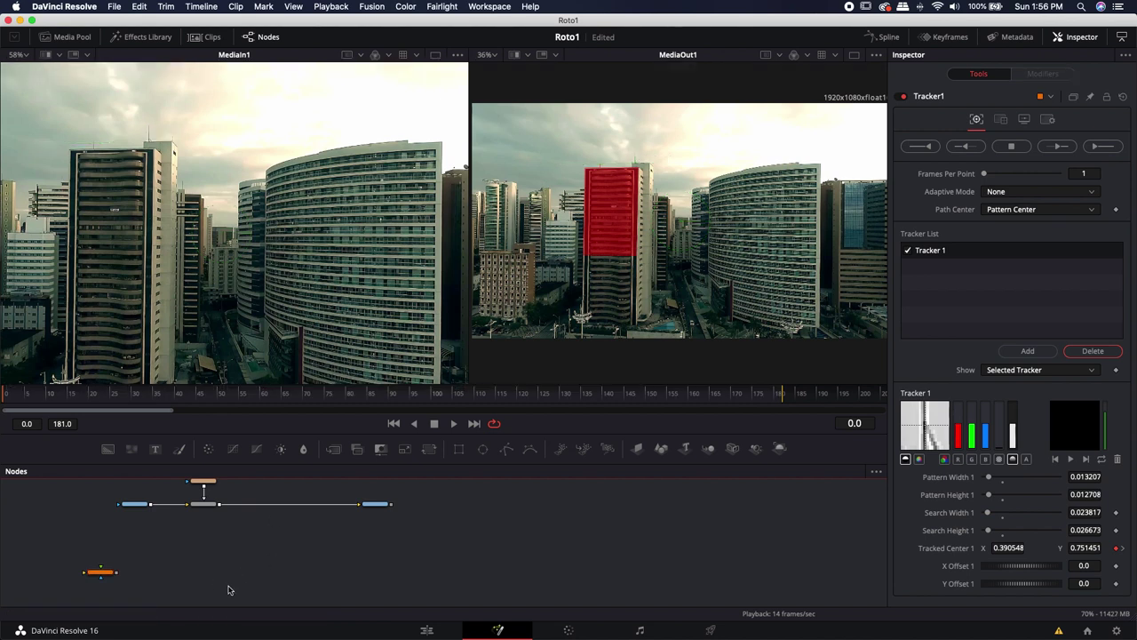
key("shift+space")
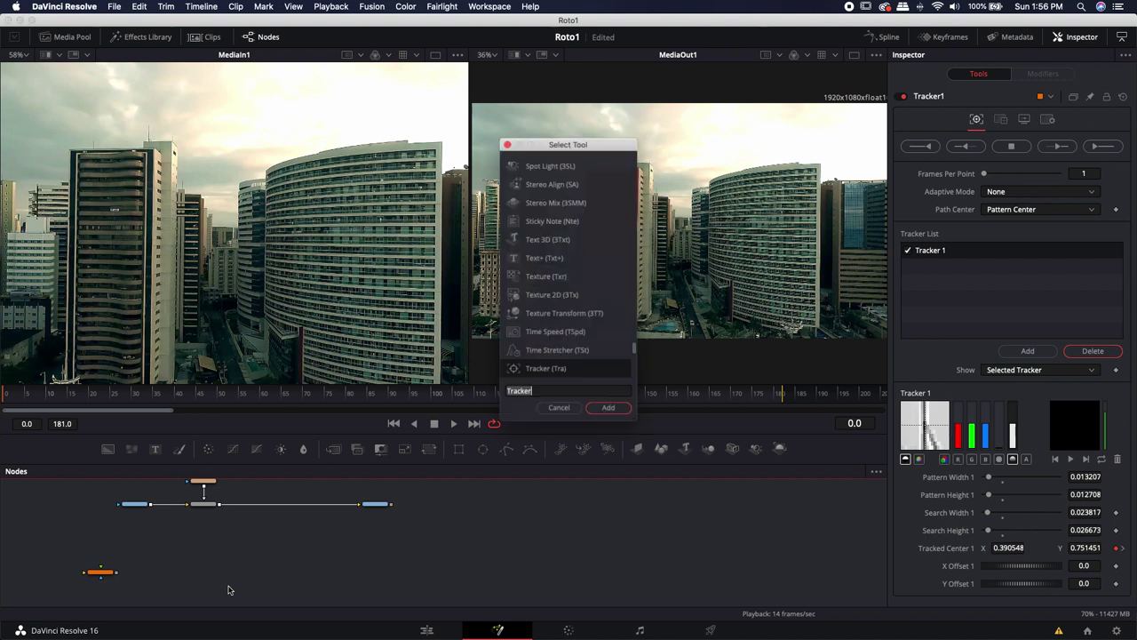
type("roto")
key("Return")
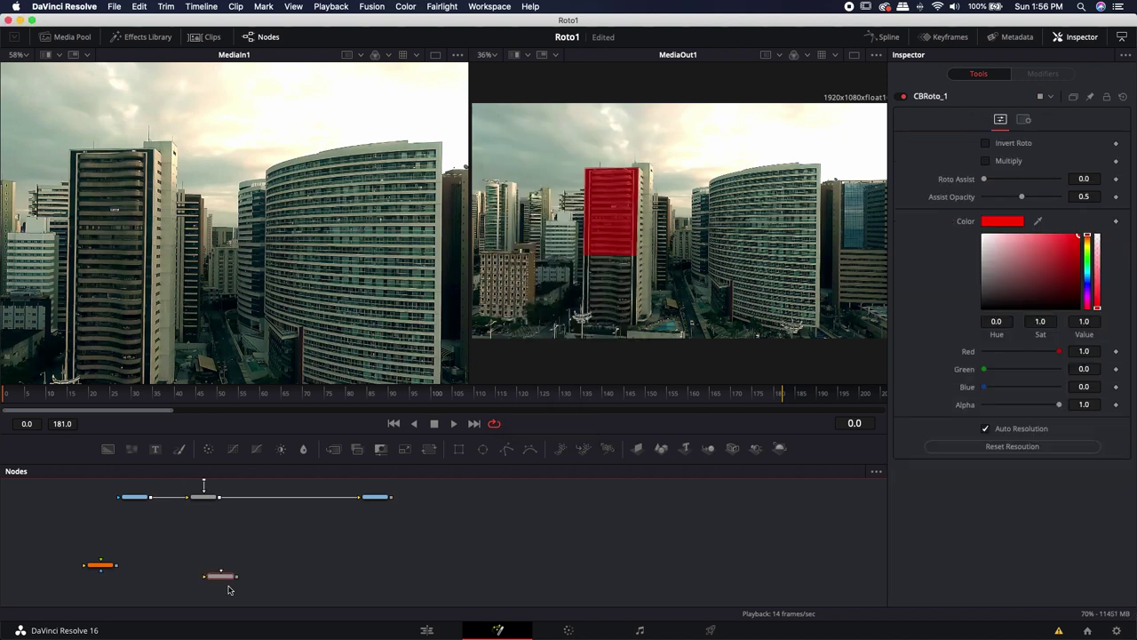
left_click_drag(221, 578, 204, 541)
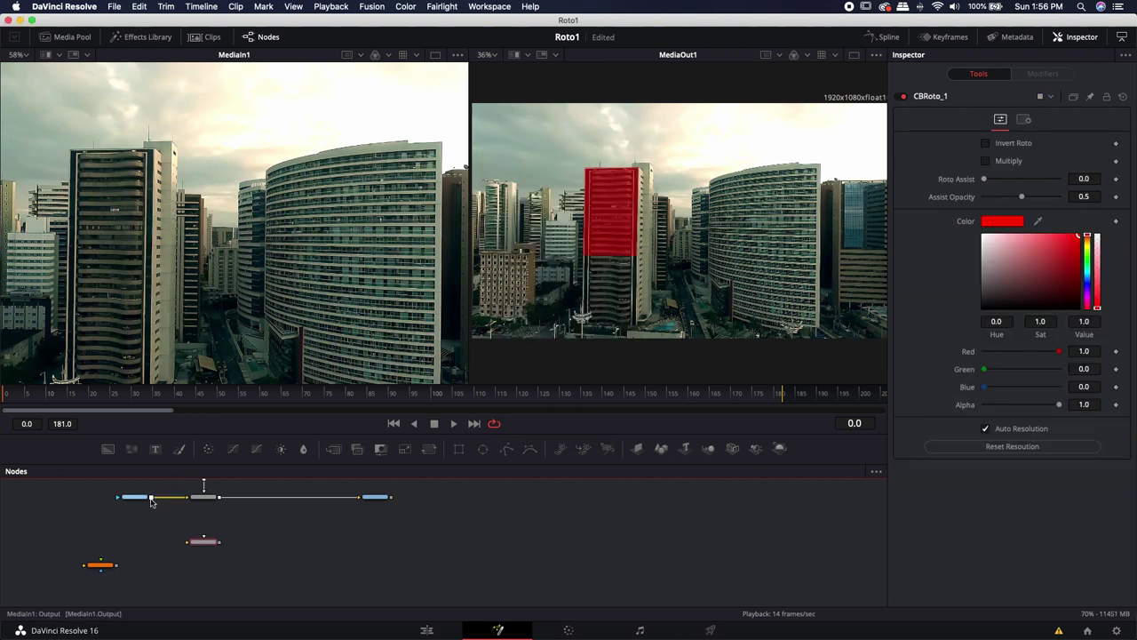
left_click_drag(150, 497, 200, 543)
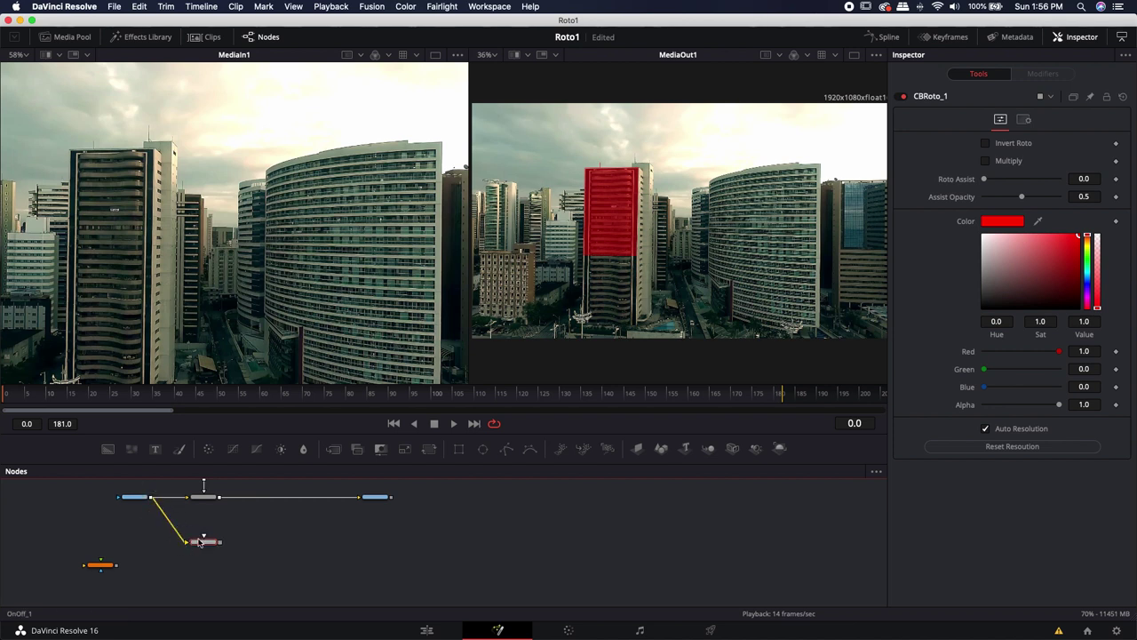
left_click_drag(201, 297, 202, 285)
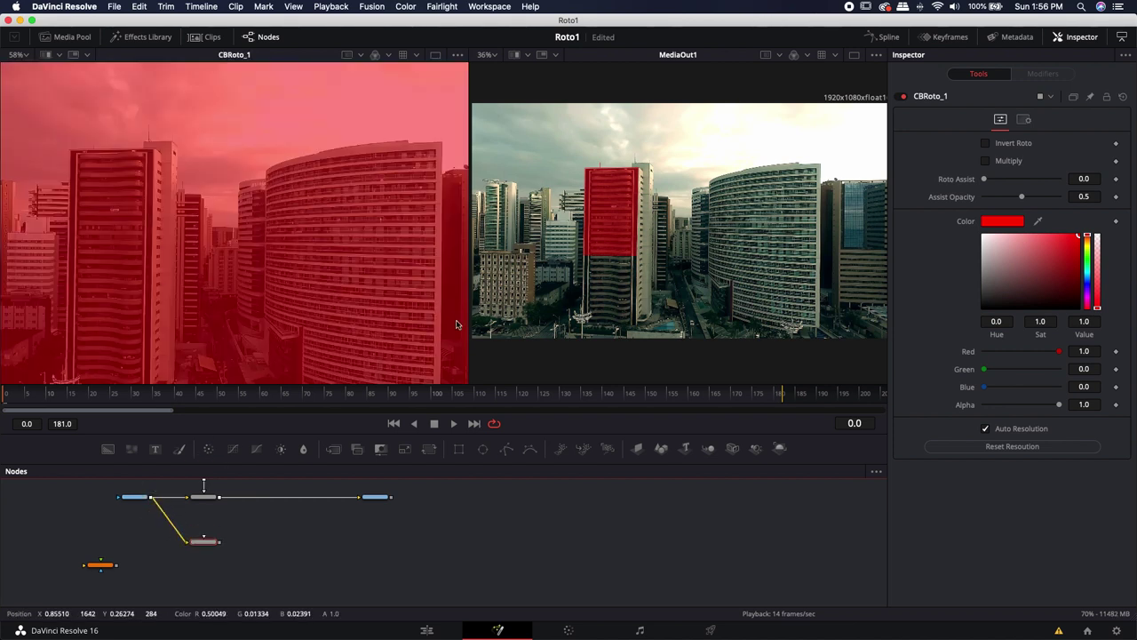
Set the new roto node's overlay color to blue and its Assist Opacity to 0.37.
left_click(1087, 283)
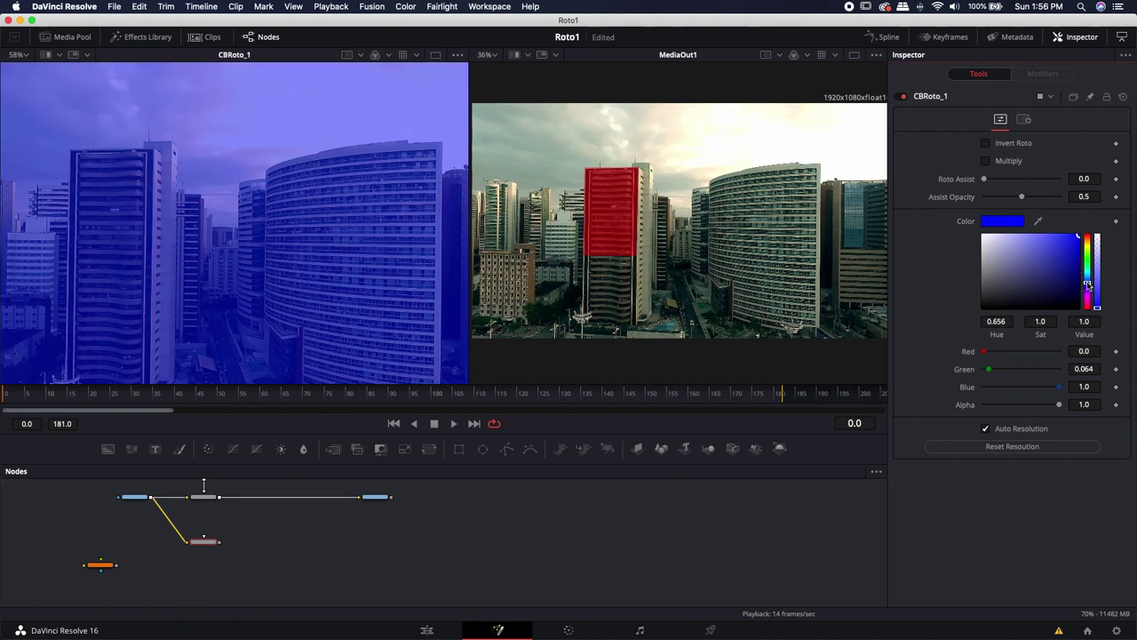
scroll(286, 336, "down", 5)
left_click_drag(1022, 196, 1011, 197)
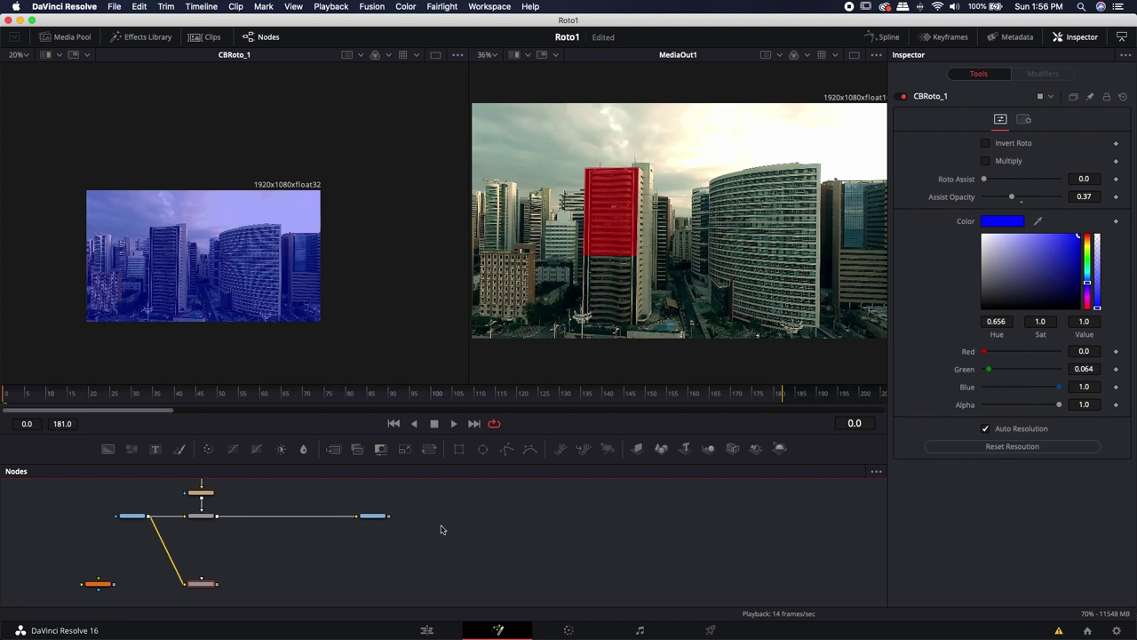
Add a Polygon mask to the new roto node and connect its Center to the Tracker1Tracker1Path position.
left_click(506, 451)
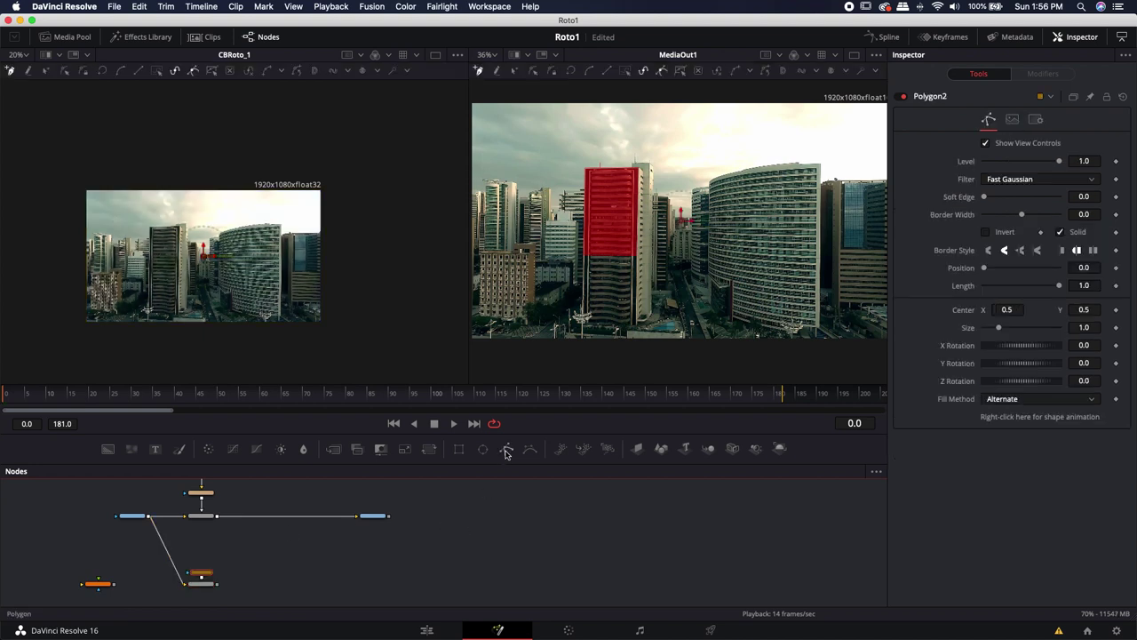
scroll(160, 234, "up", 5)
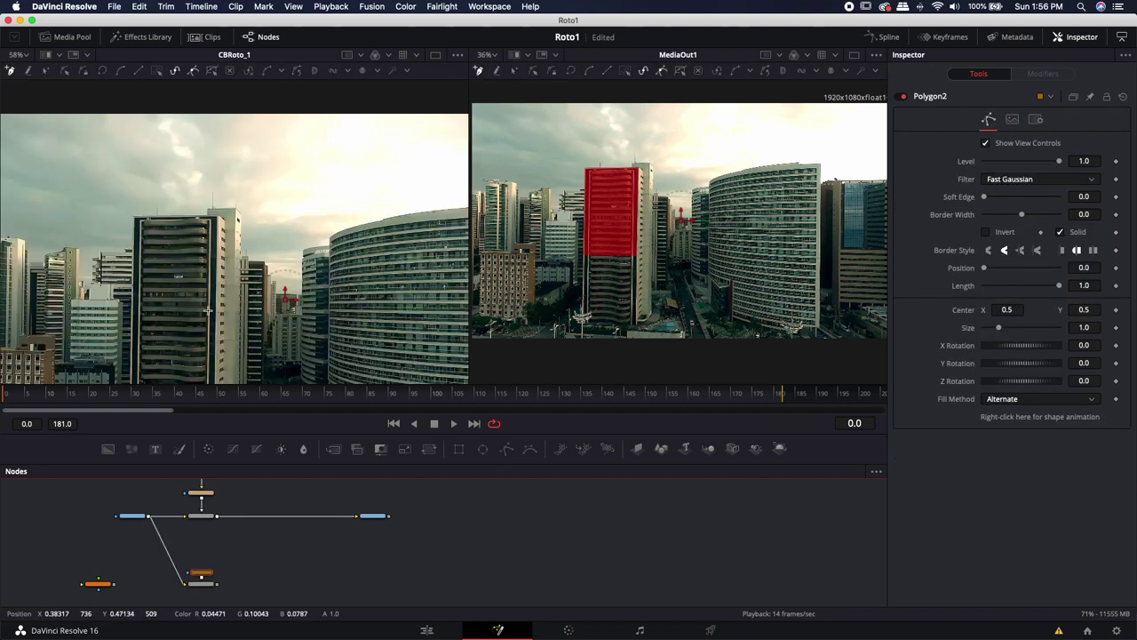
left_click_drag(203, 302, 193, 259)
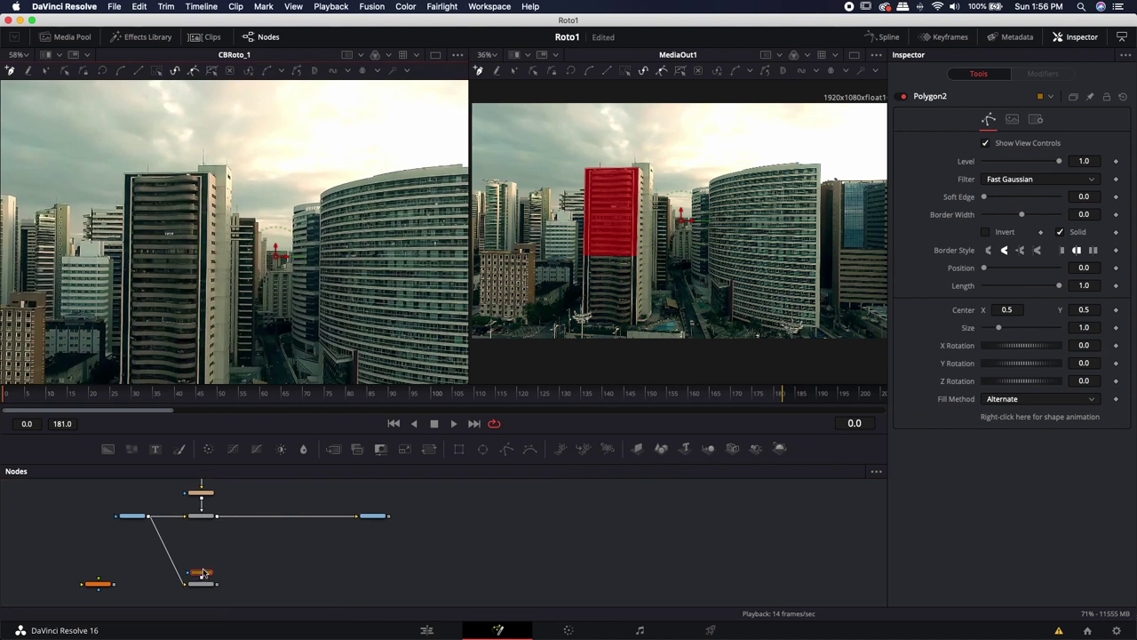
left_click(205, 570)
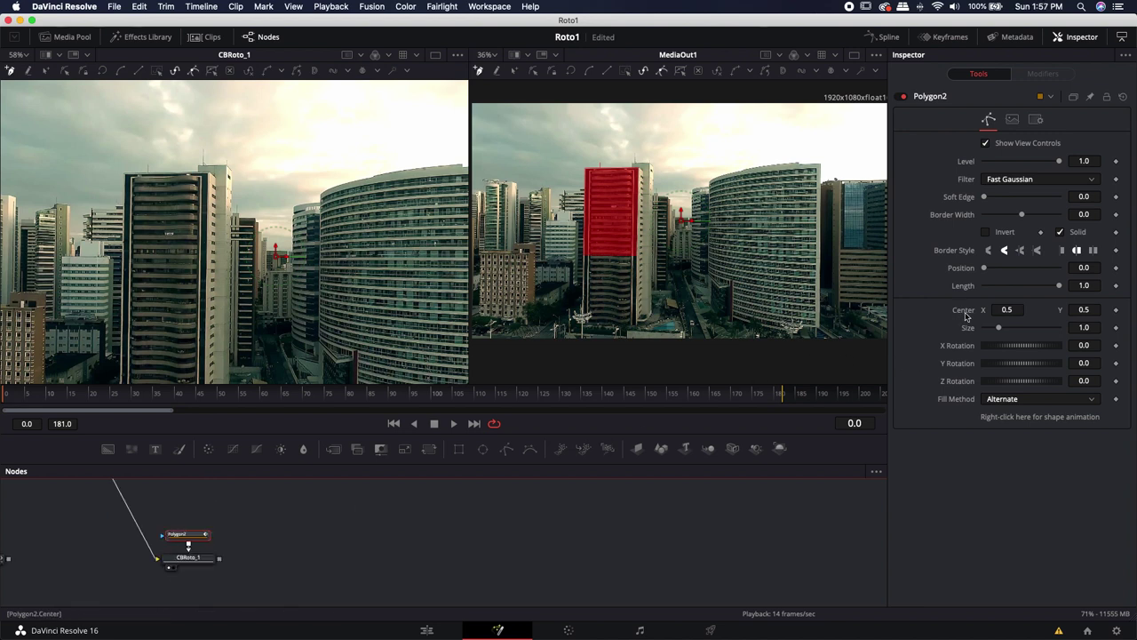
right_click(969, 311)
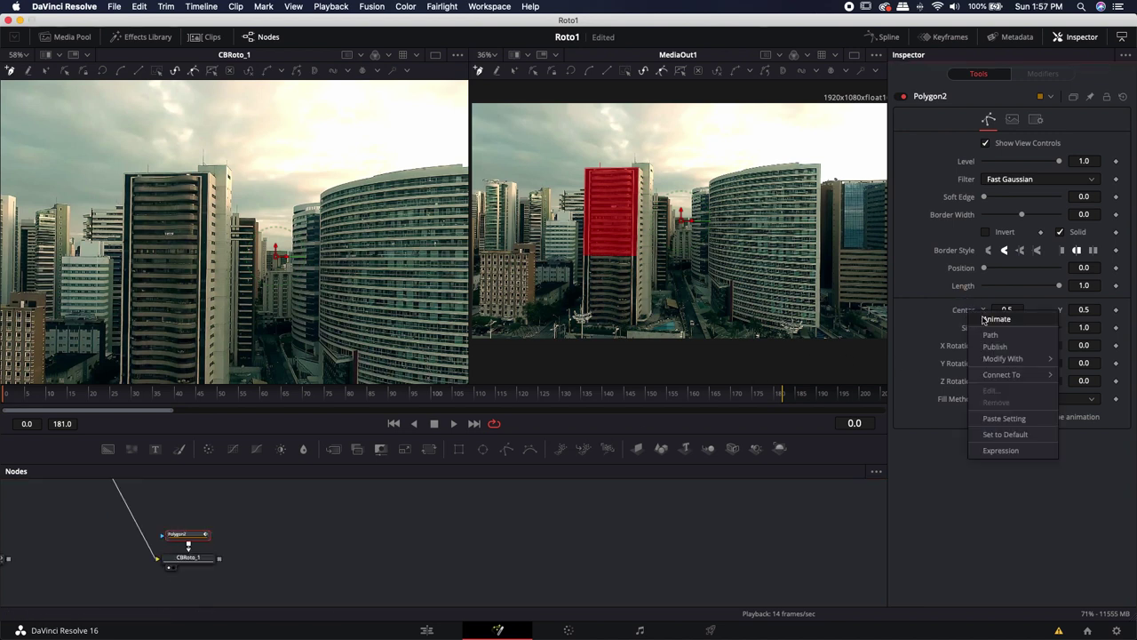
mouse_move(990, 378)
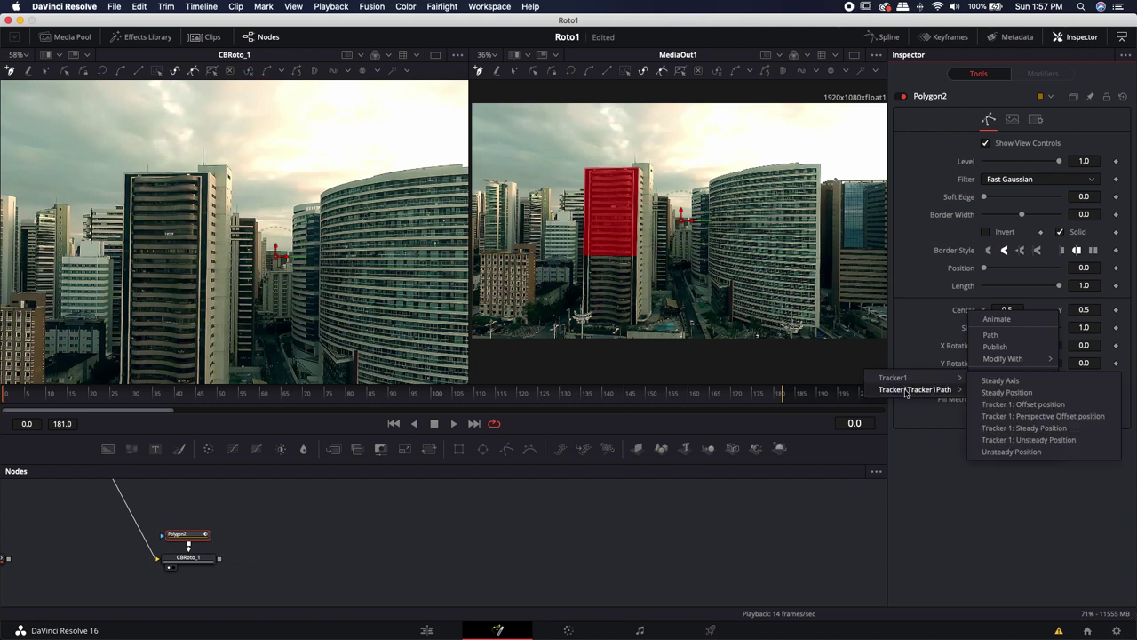
mouse_move(900, 394)
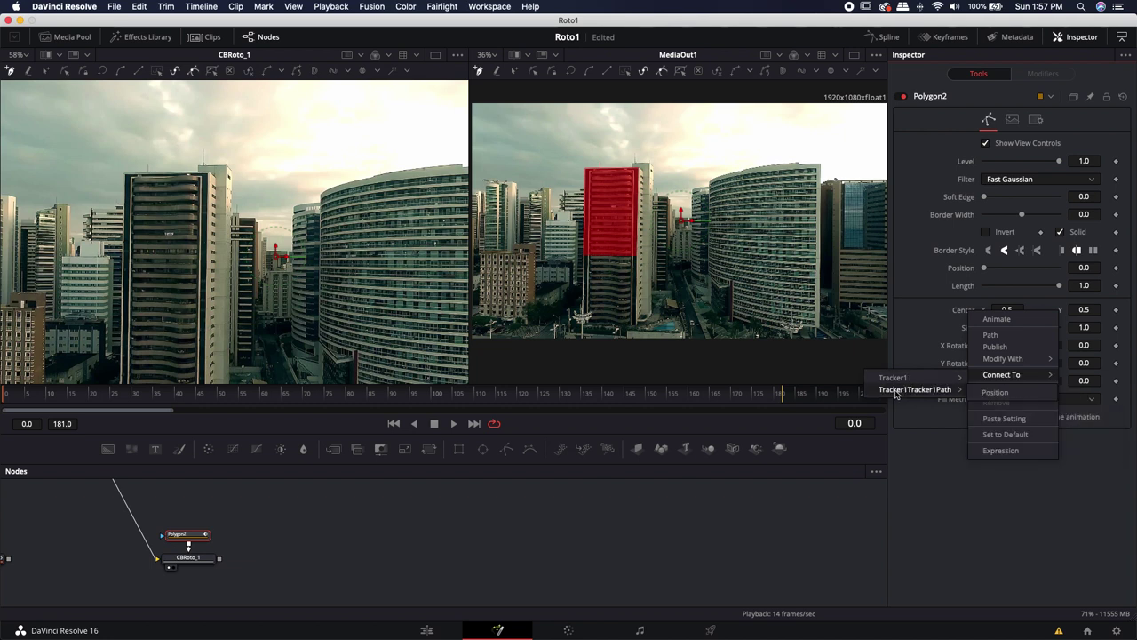
left_click(989, 394)
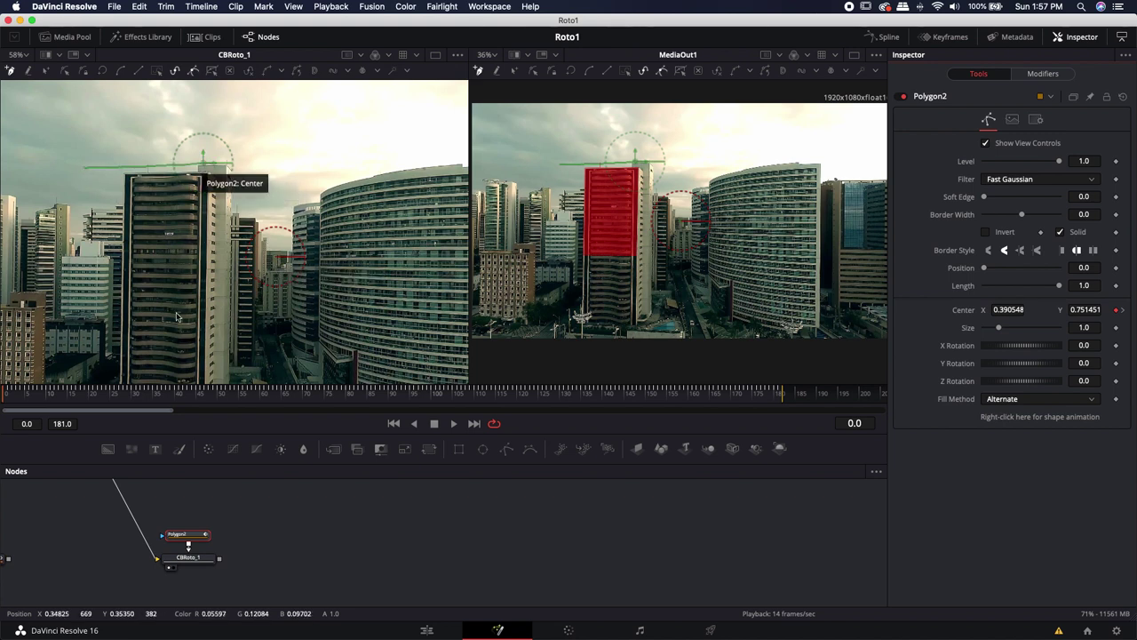
Draw a closed four-point mask around the upper part of the tower's light side face, starting at the rooftop's left corner.
left_click(181, 533)
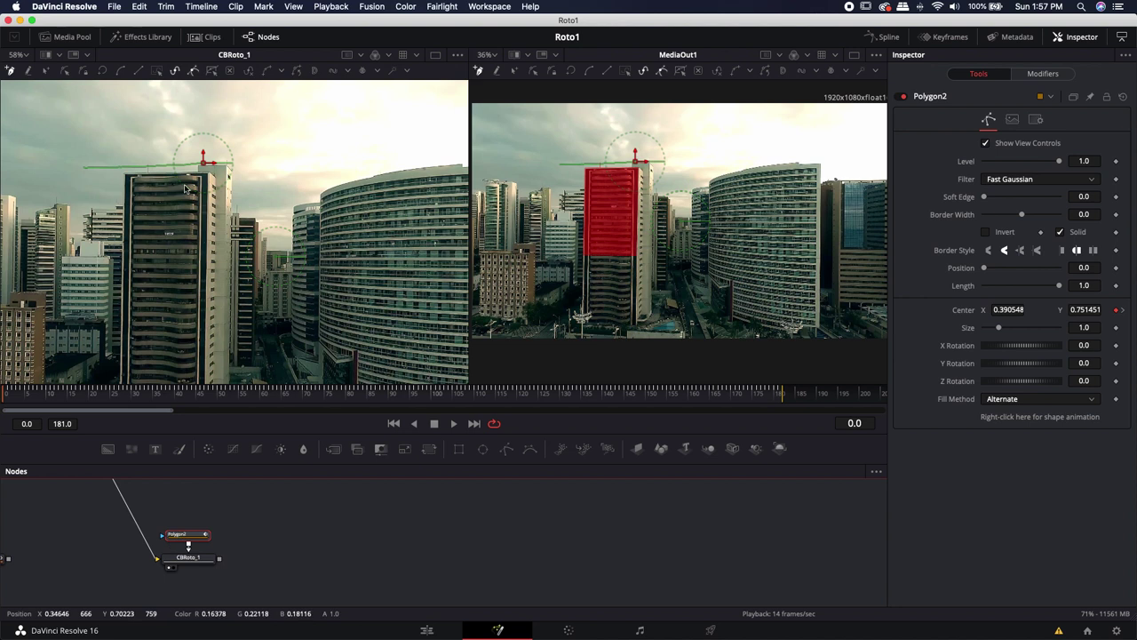
left_click(191, 562)
left_click(187, 536)
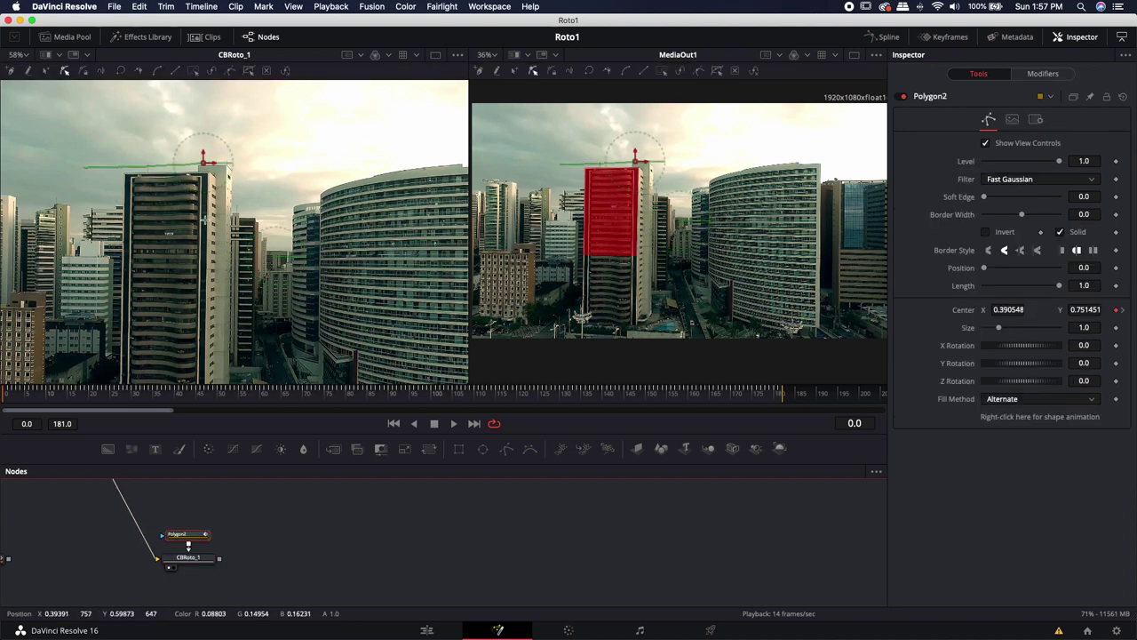
scroll(198, 180, "up", 6)
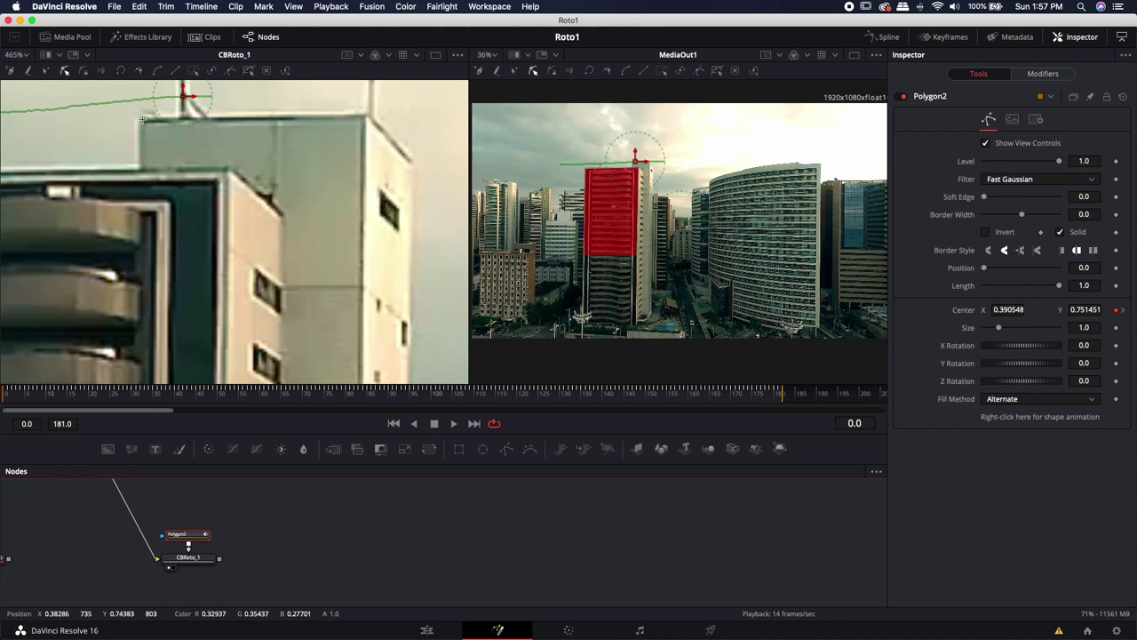
left_click(142, 118)
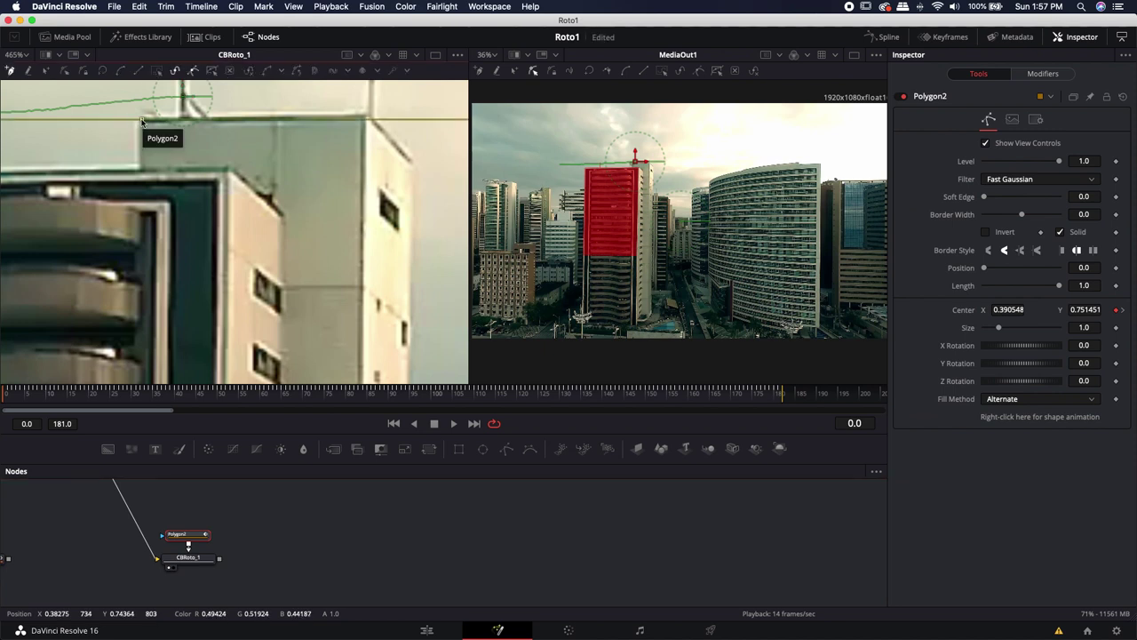
left_click(363, 115)
scroll(363, 116, "down", 3)
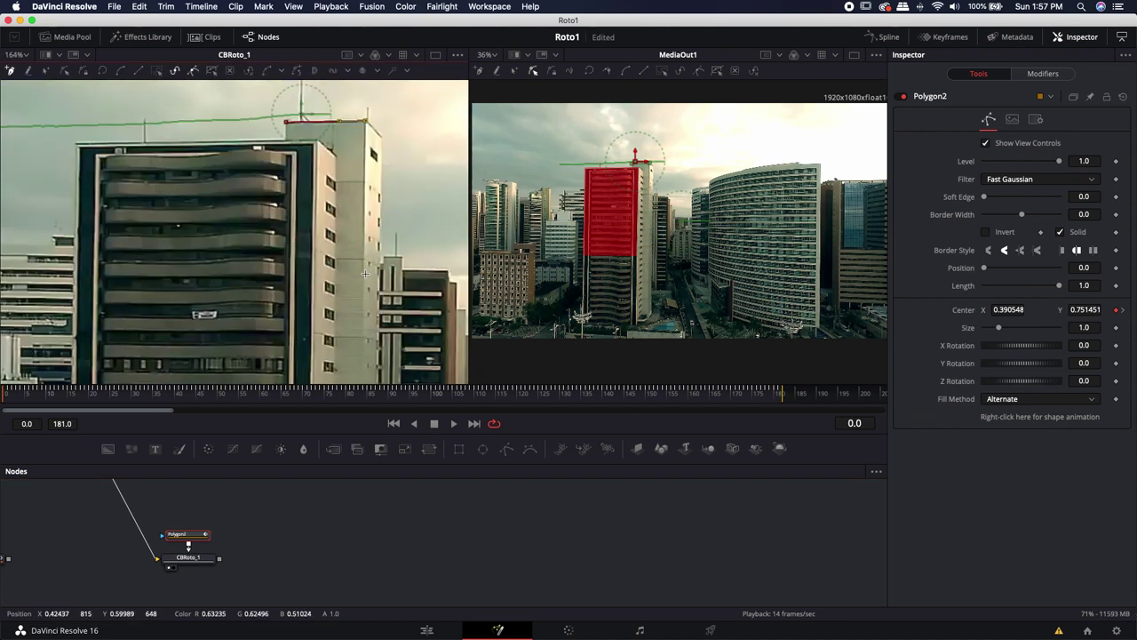
left_click(363, 292)
scroll(363, 291, "down", 2)
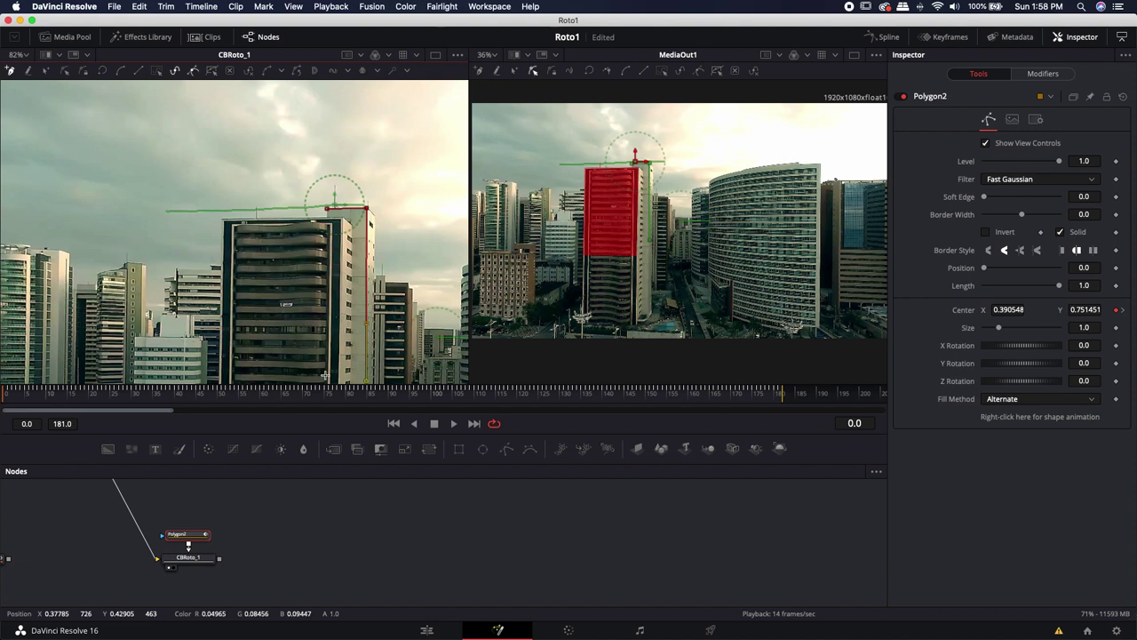
left_click(325, 377)
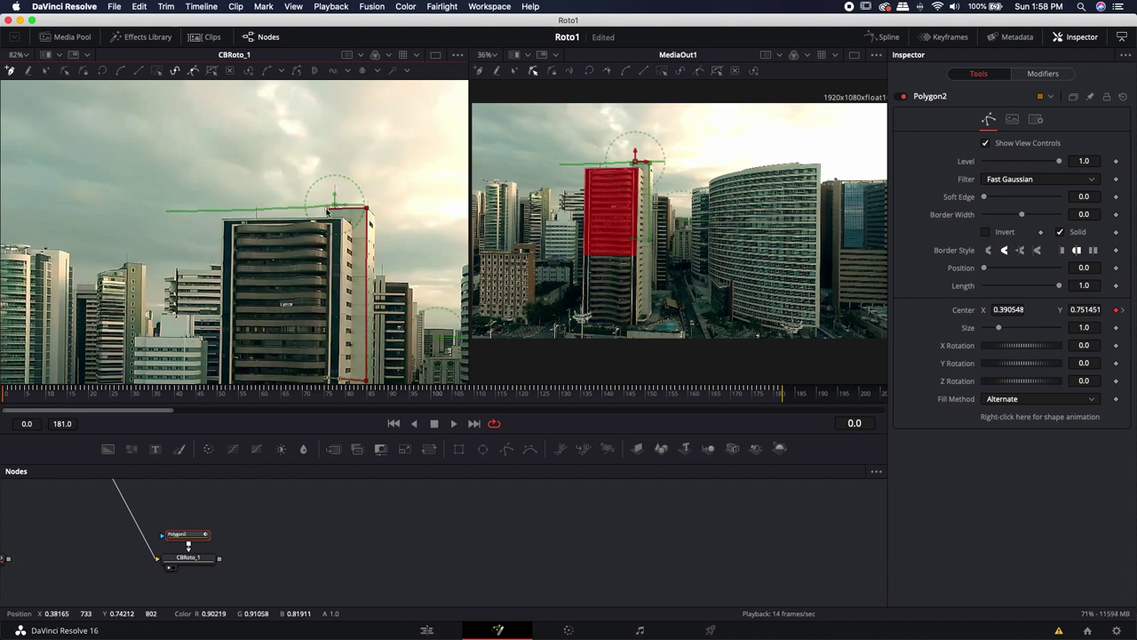
left_click(327, 211)
Refine the mask's upper-right and lower-left corners so they sit on the building's edges at frame 0.
left_click(255, 509)
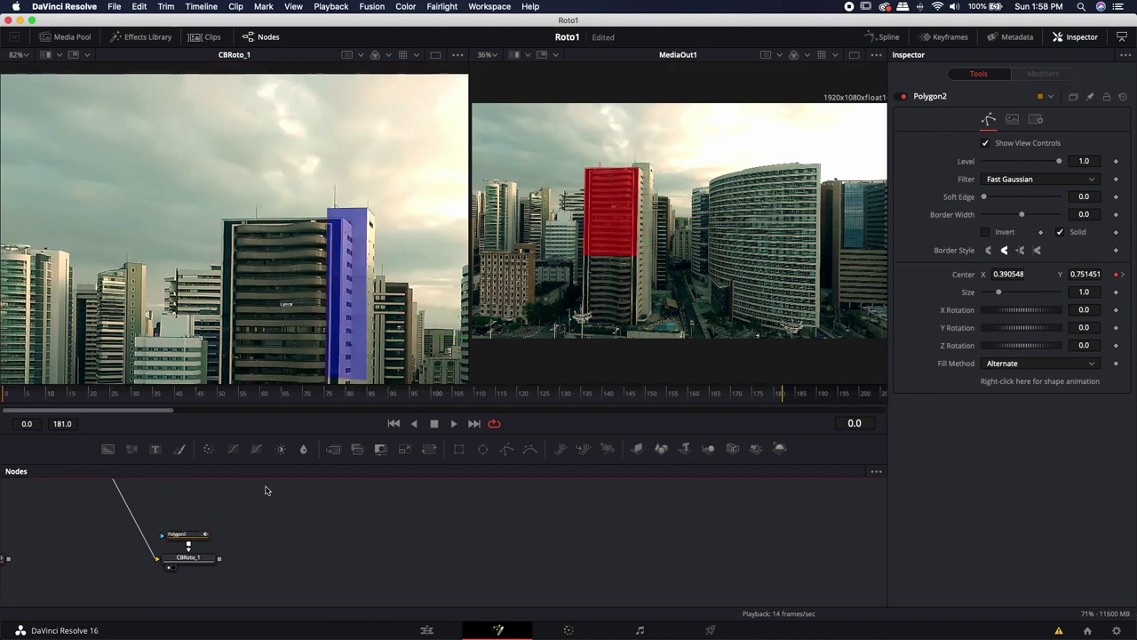
scroll(368, 214, "up", 10)
scroll(305, 159, "down", 3)
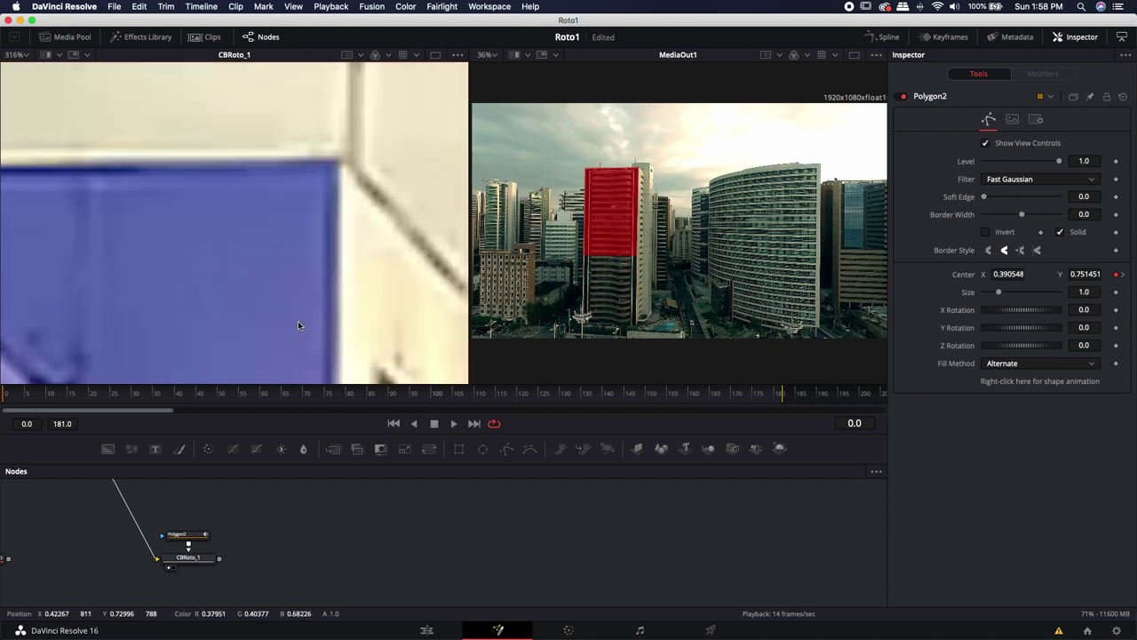
left_click(183, 535)
left_click(334, 160)
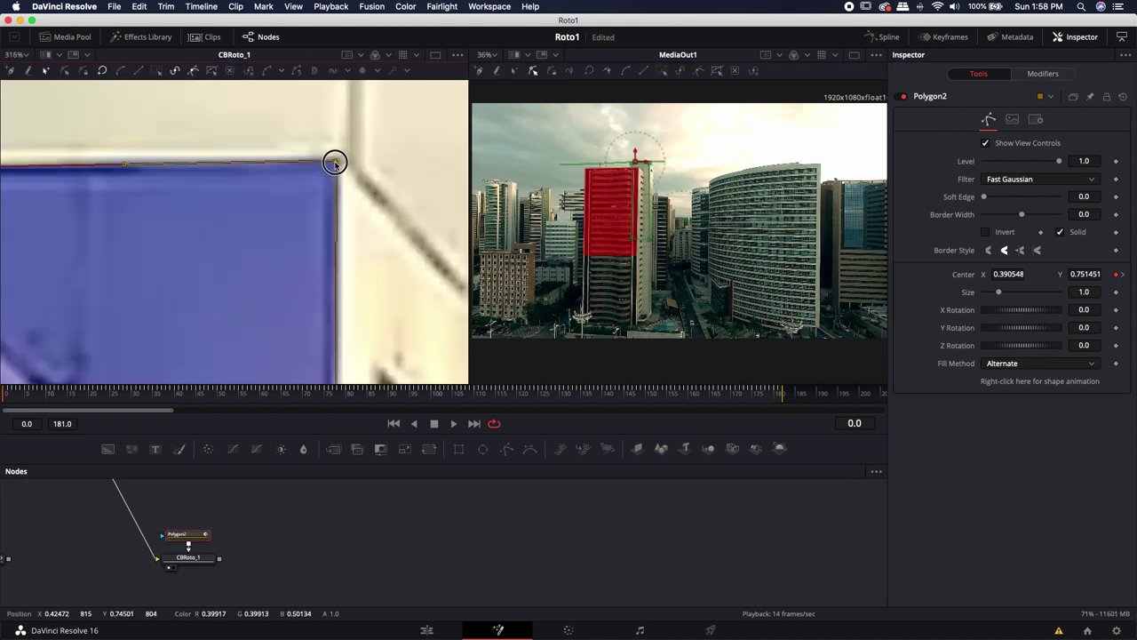
scroll(335, 160, "down", 5)
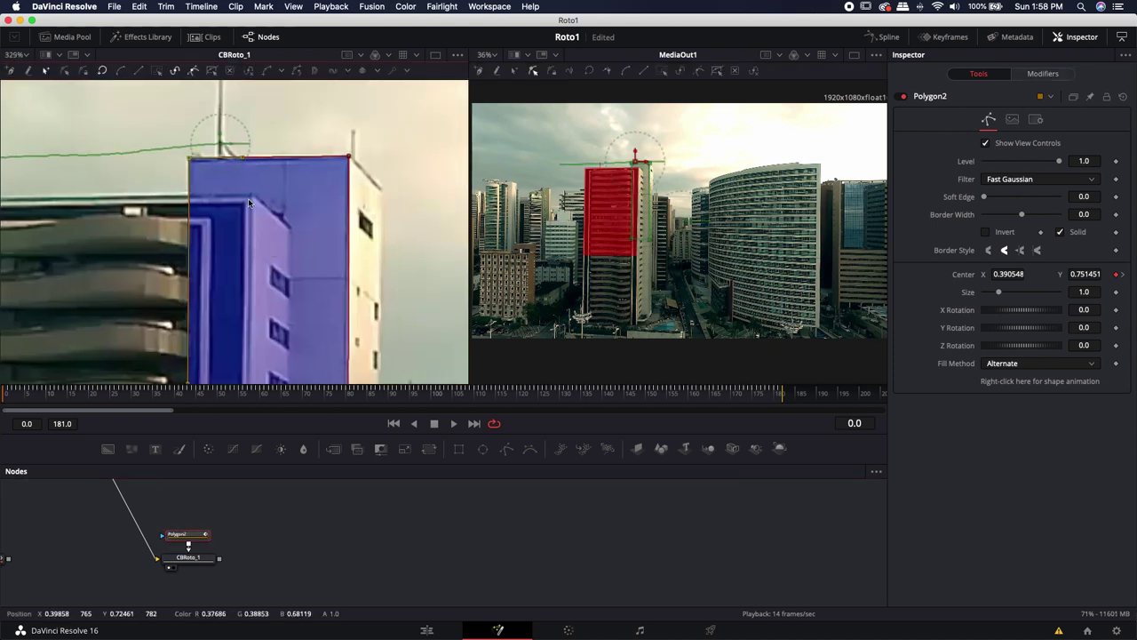
left_click(210, 352)
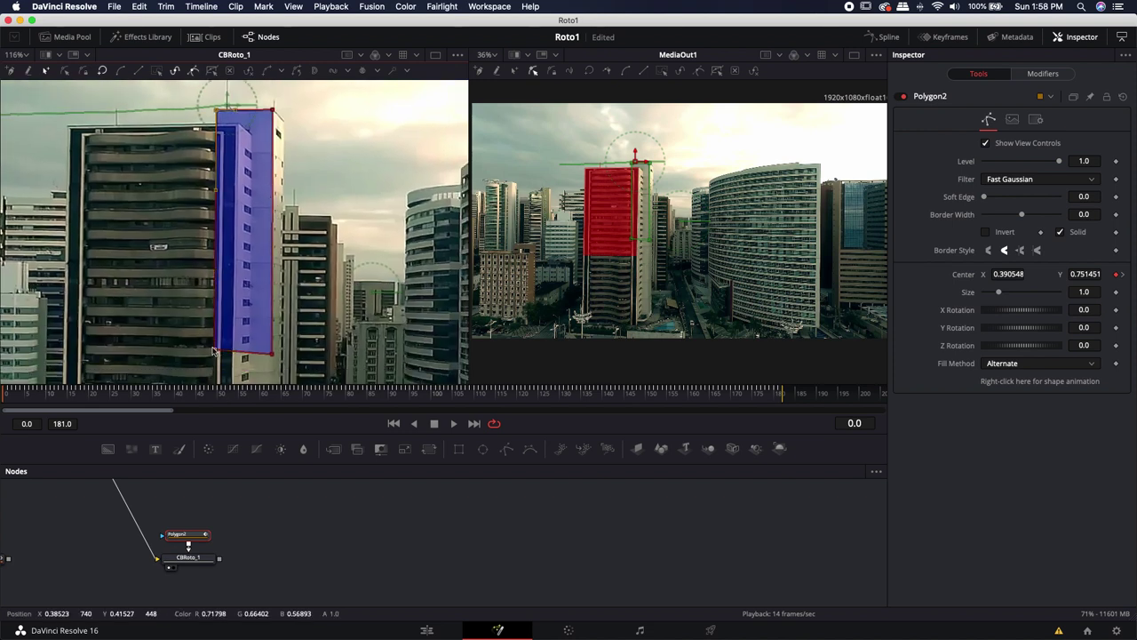
left_click_drag(214, 350, 216, 356)
scroll(216, 355, "down", 4)
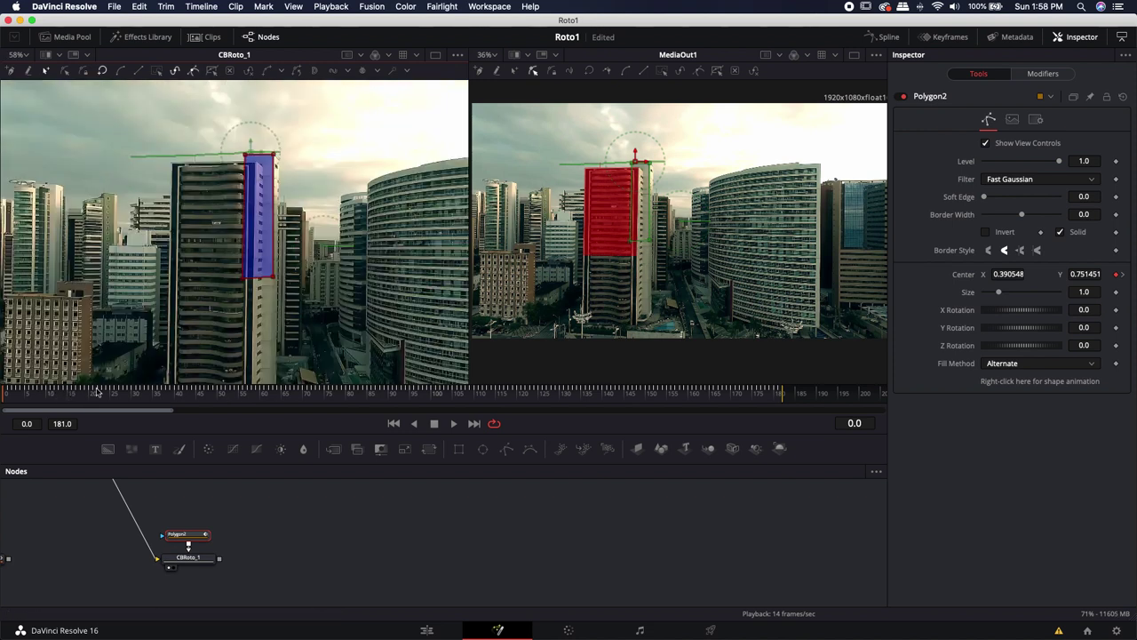
Play the clip and check how closely the blue mask follows the rooftop corners.
left_click(236, 503)
key("space")
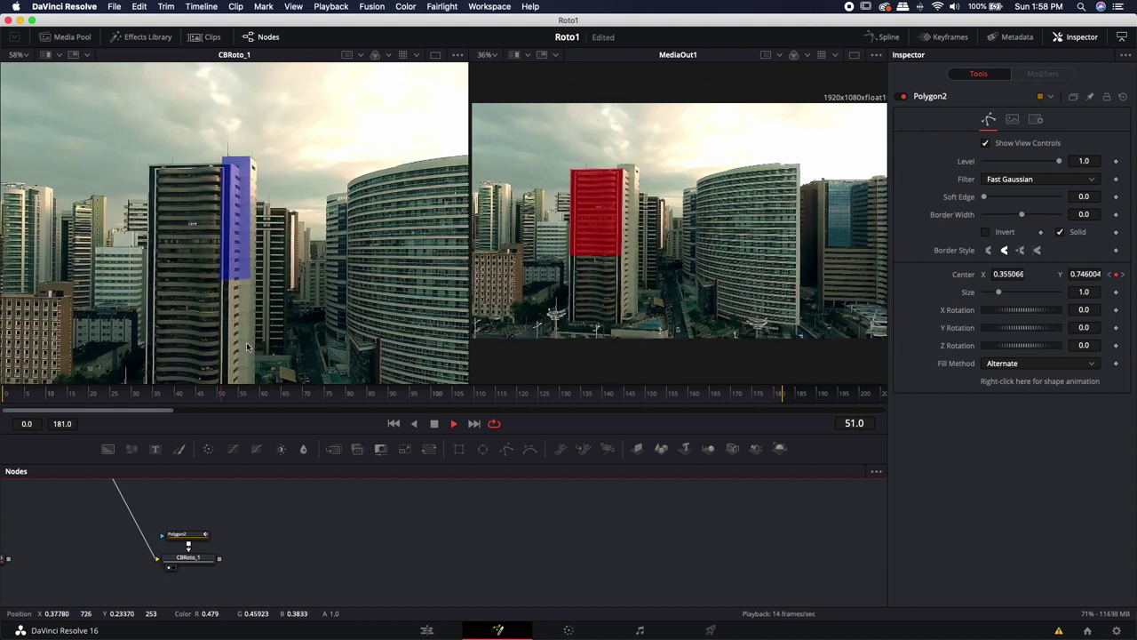
scroll(181, 164, "up", 8)
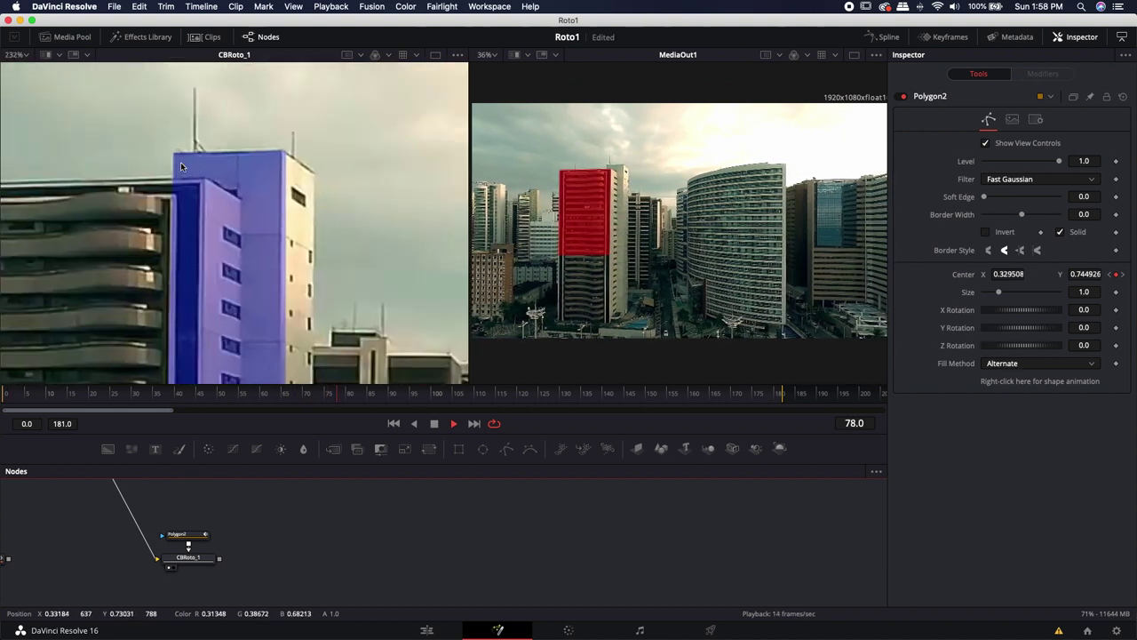
left_click_drag(90, 188, 265, 188)
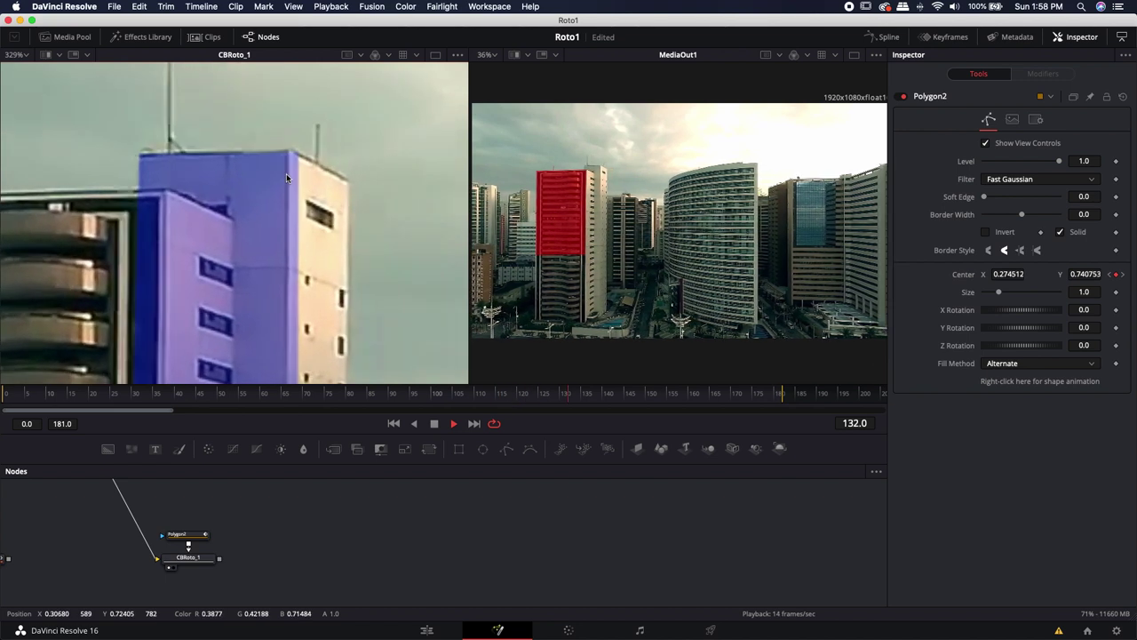
left_click_drag(107, 202, 261, 196)
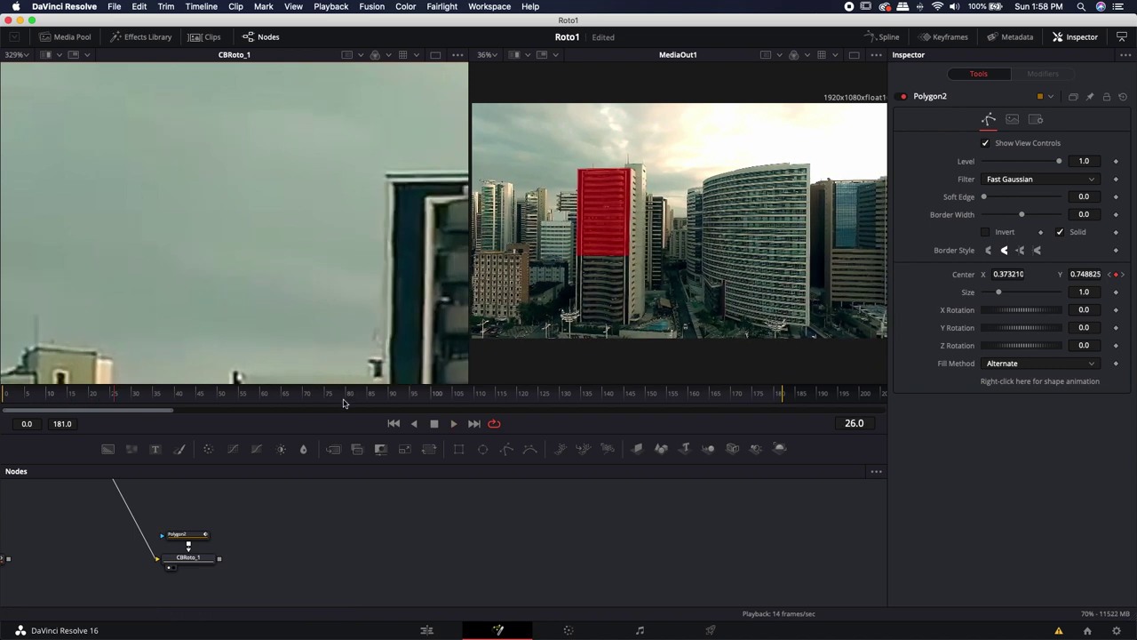
At frame 181, select all the mask points and narrow the mask horizontally to fit the side face's right edge.
left_click_drag(350, 397, 779, 392)
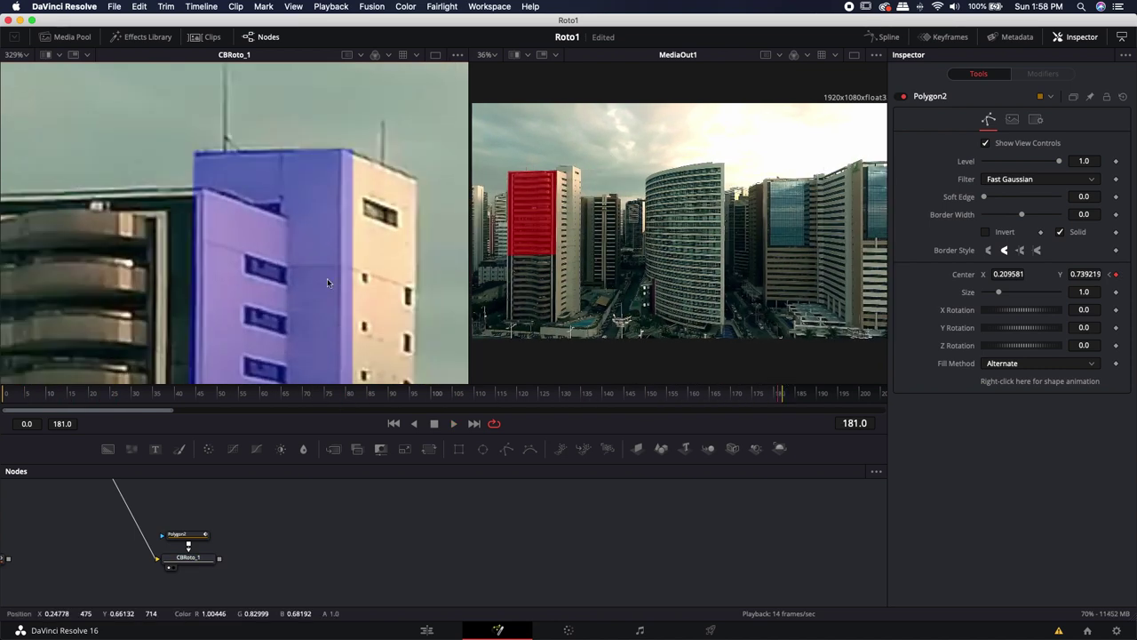
scroll(195, 207, "down", 3)
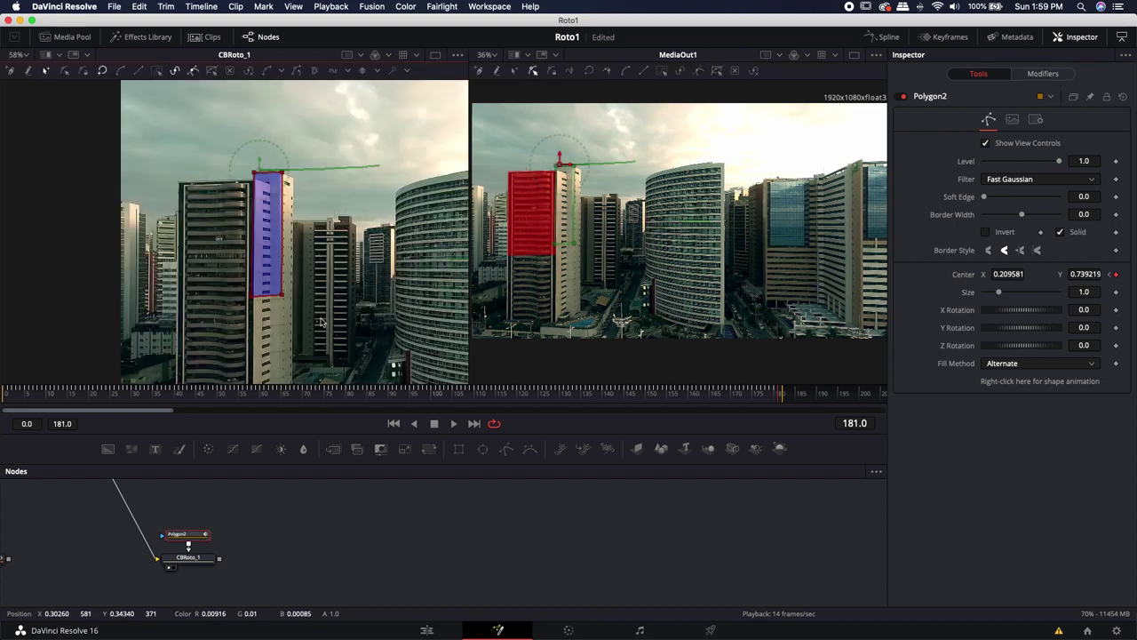
left_click_drag(320, 318, 223, 147)
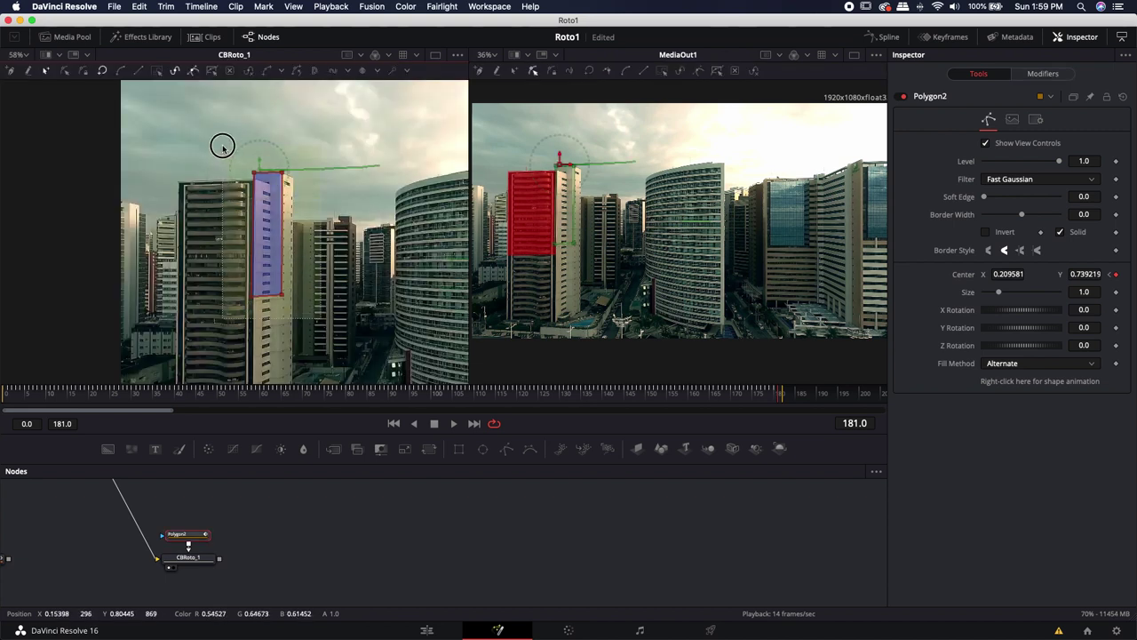
scroll(261, 182, "up", 5)
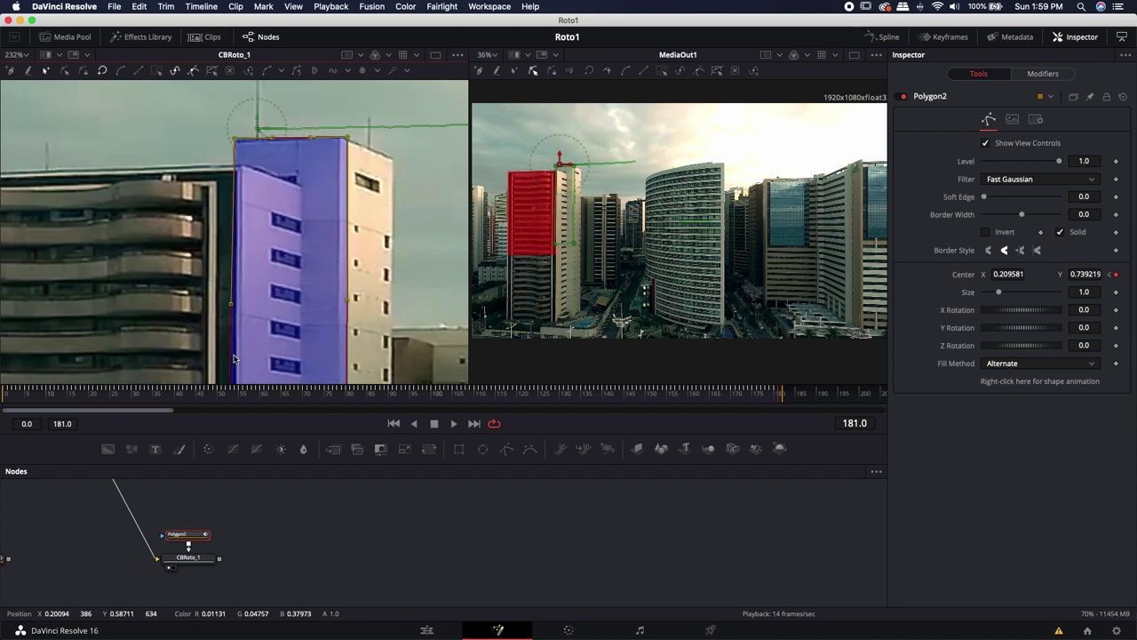
left_click_drag(233, 358, 193, 356)
left_click(360, 142)
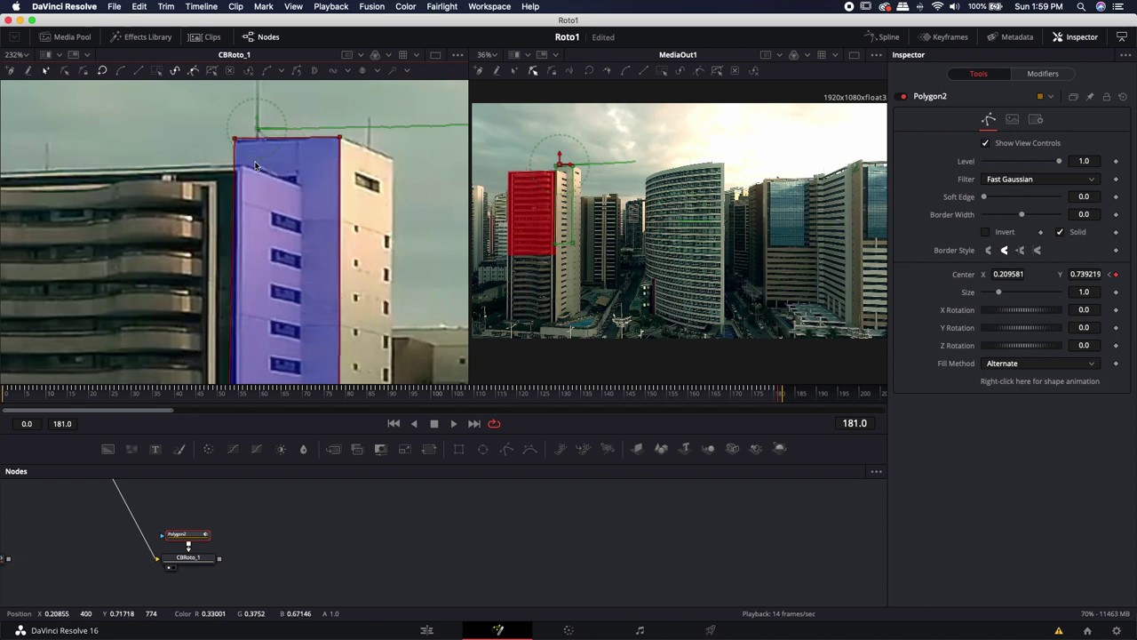
scroll(255, 166, "down", 3)
scroll(252, 177, "up", 6)
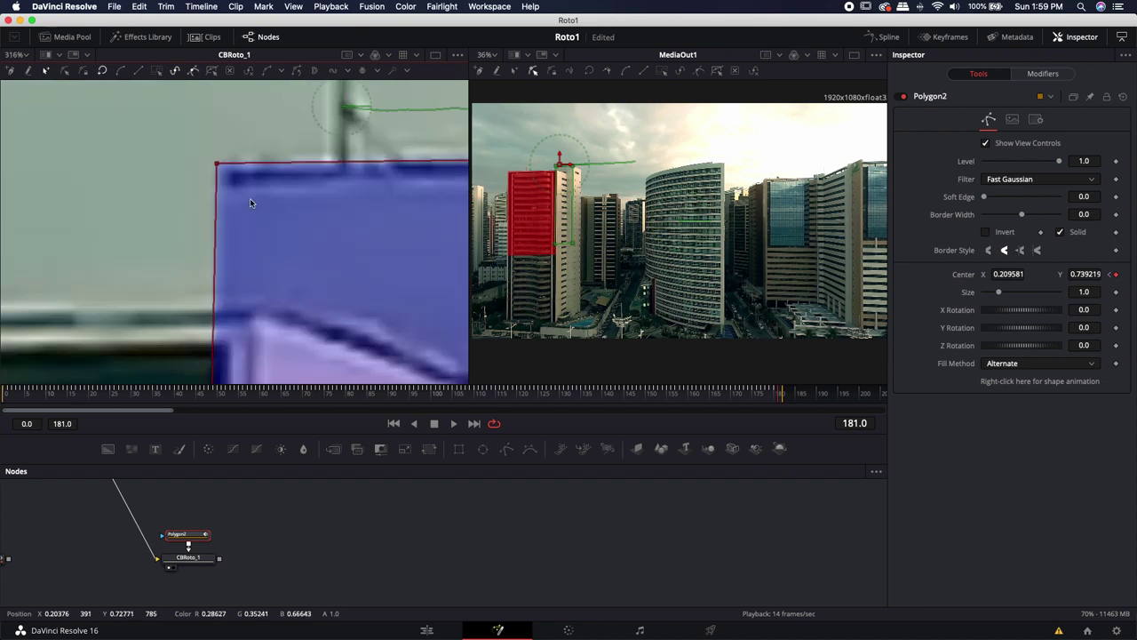
scroll(249, 195, "down", 5)
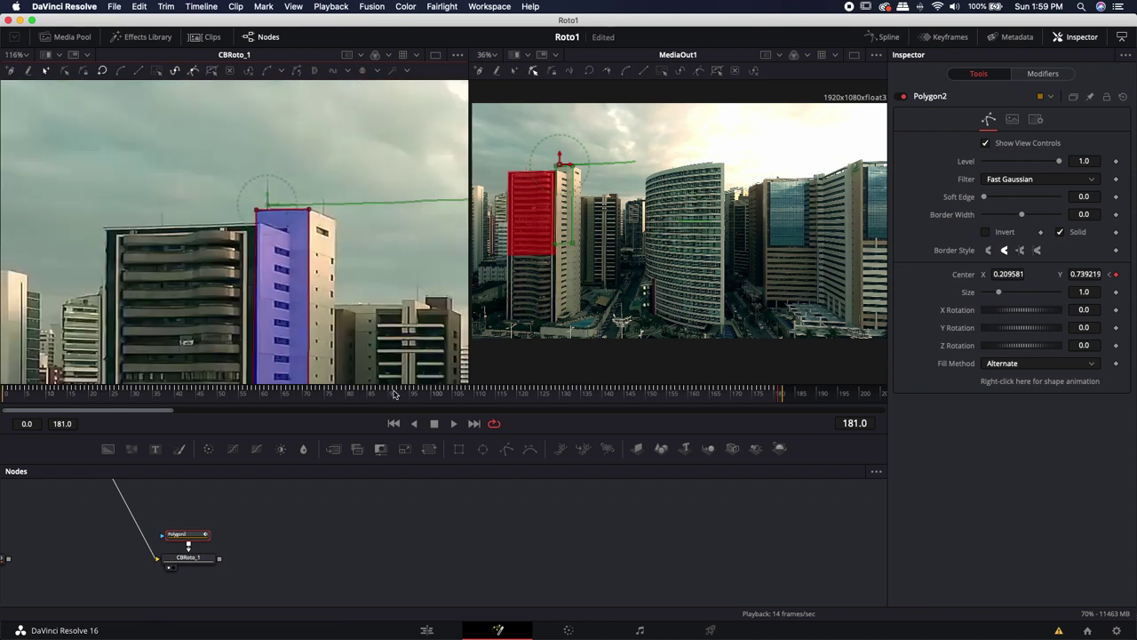
At frame 91, narrow the mask slightly so its right edge lines up with the building's corner.
left_click(395, 394)
scroll(278, 219, "right", 5)
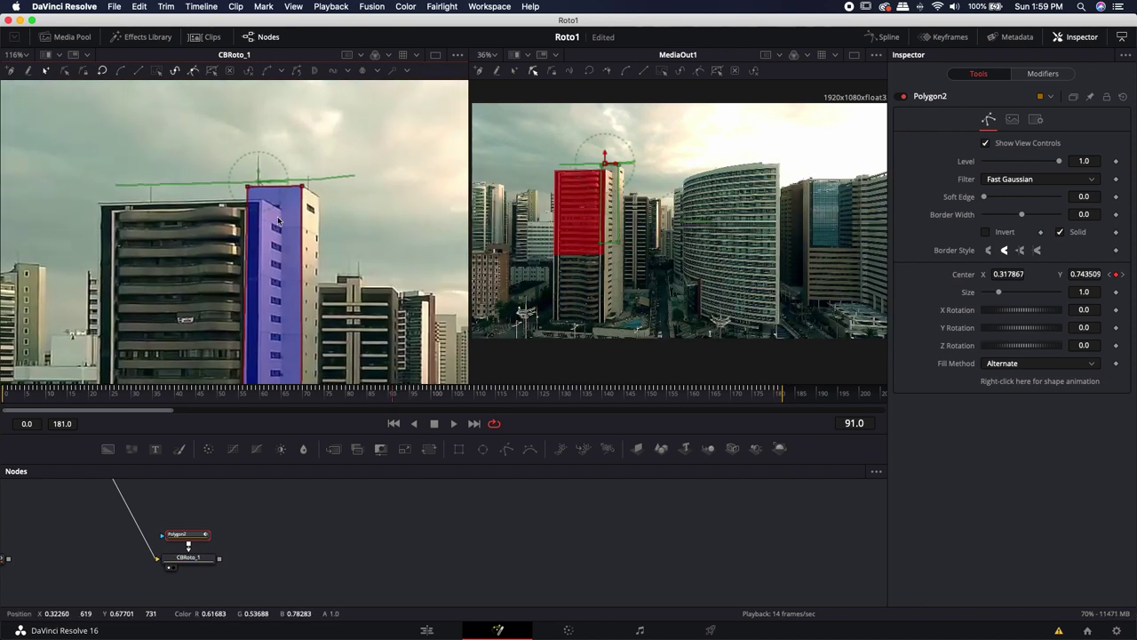
scroll(278, 219, "up", 6)
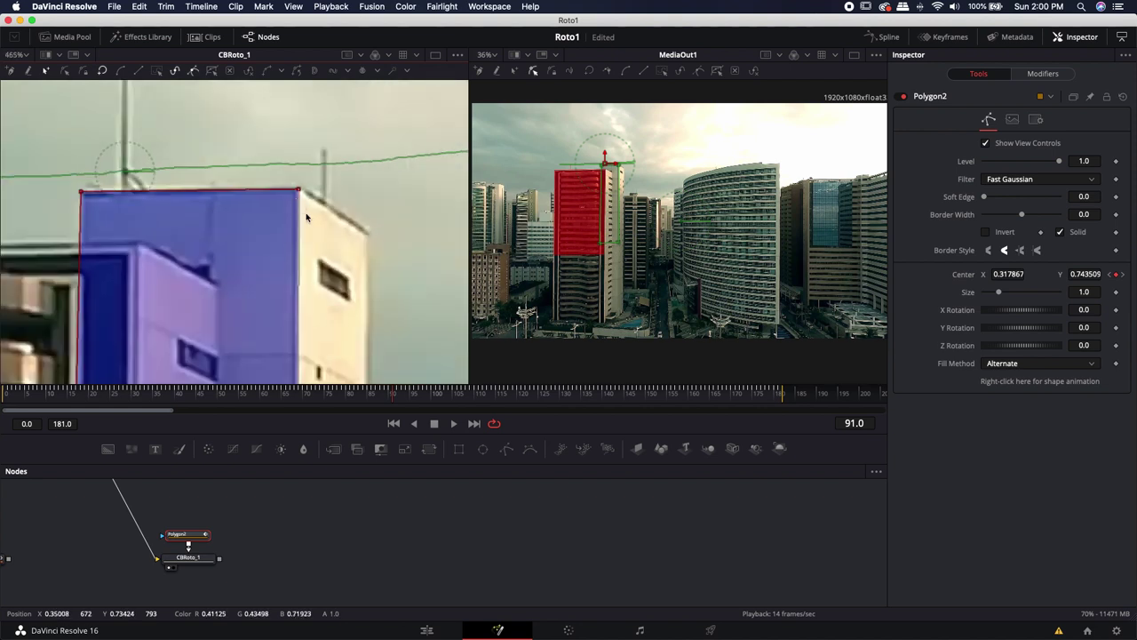
scroll(306, 216, "down", 7)
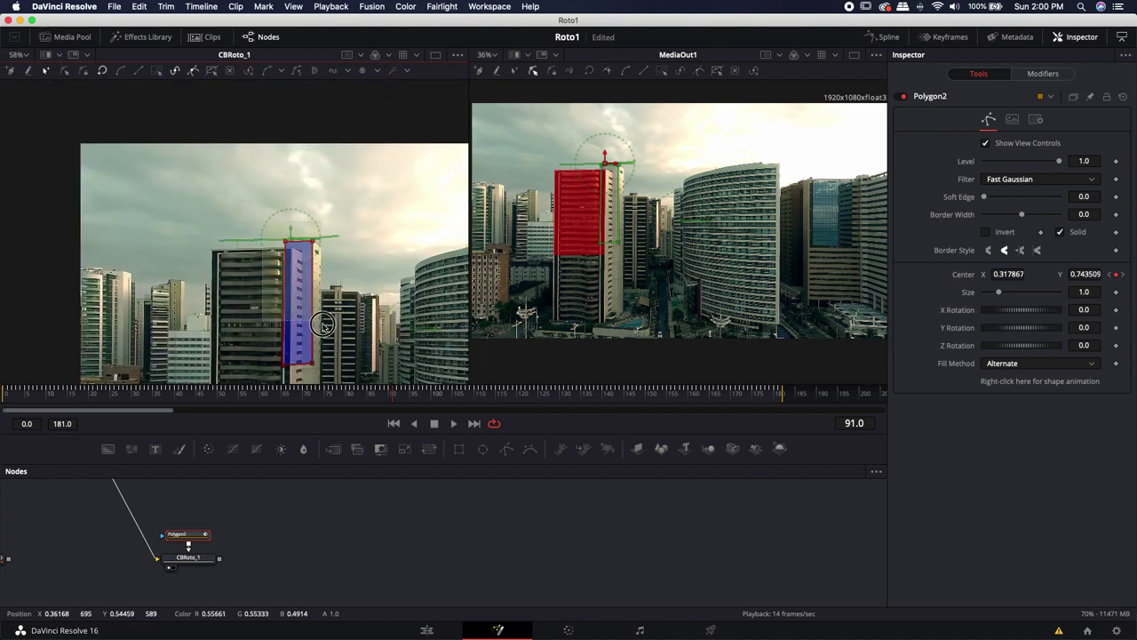
scroll(294, 263, "up", 7)
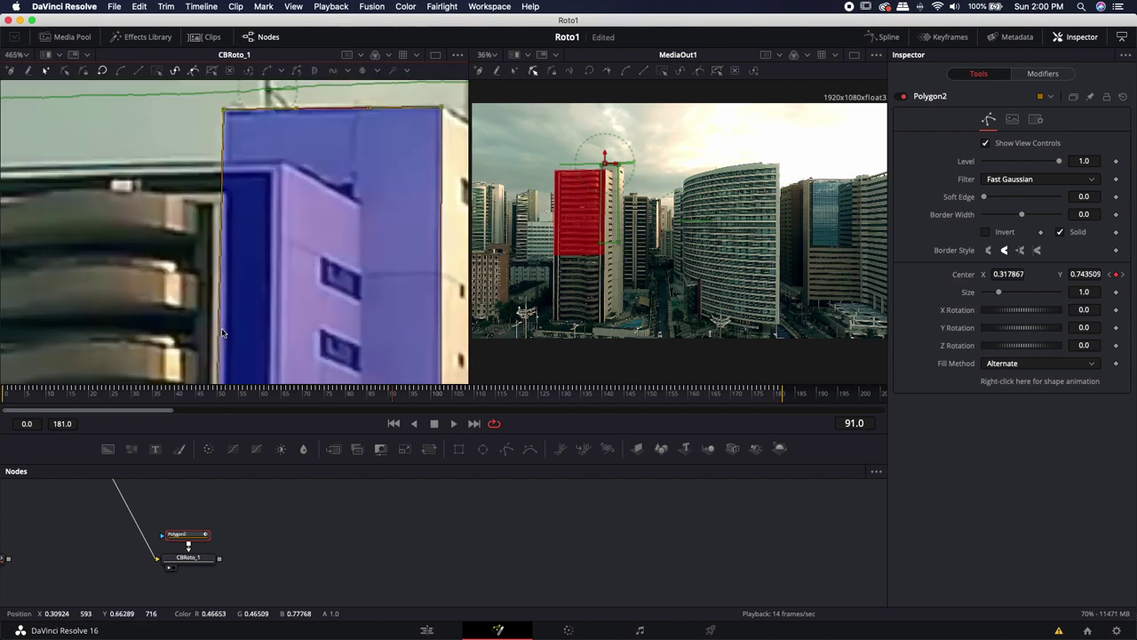
left_click_drag(222, 331, 214, 331)
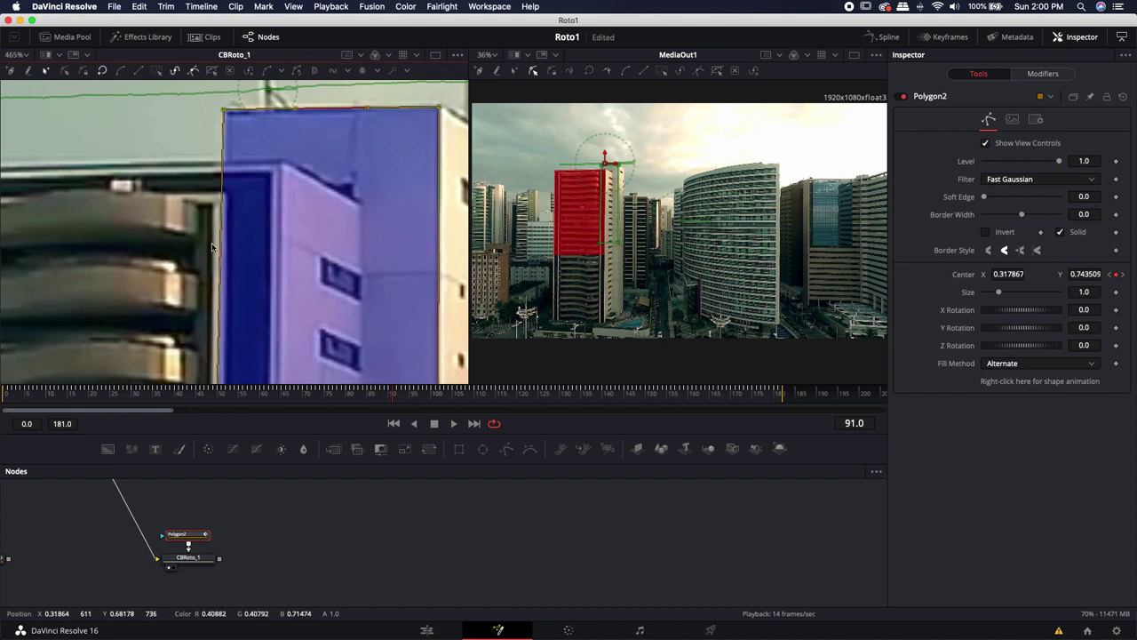
Examine the mask's fit against the building's edges at frames 42 and 140.
left_click(186, 398)
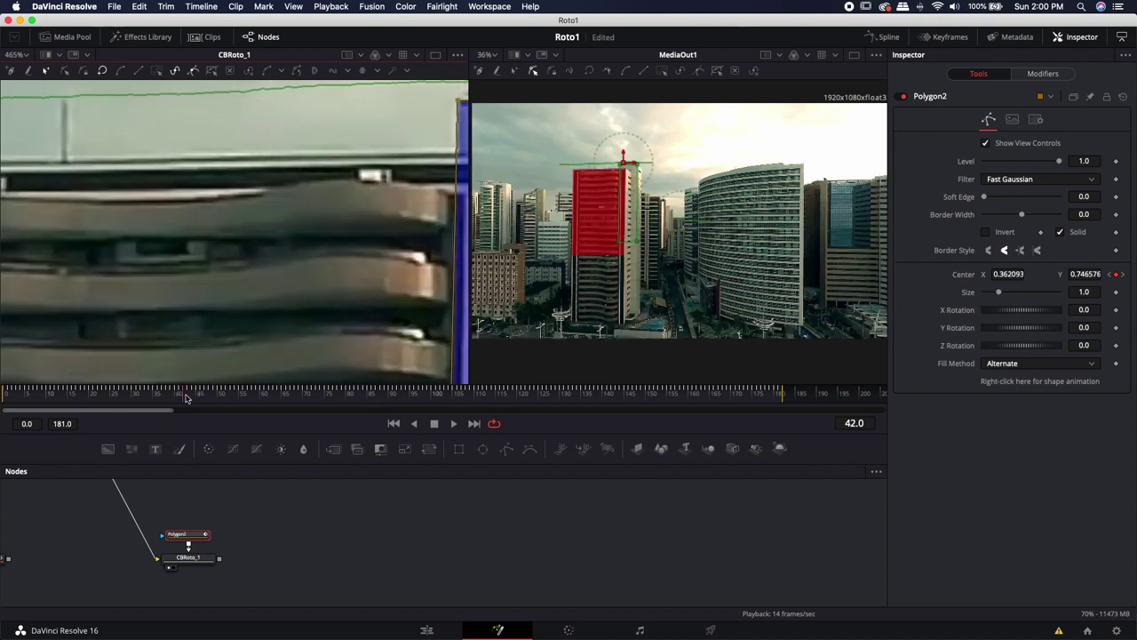
left_click_drag(291, 270, 59, 263)
mouse_move(357, 244)
left_mouse_down()
mouse_move(153, 254)
mouse_move(175, 256)
left_mouse_up()
left_click(606, 393)
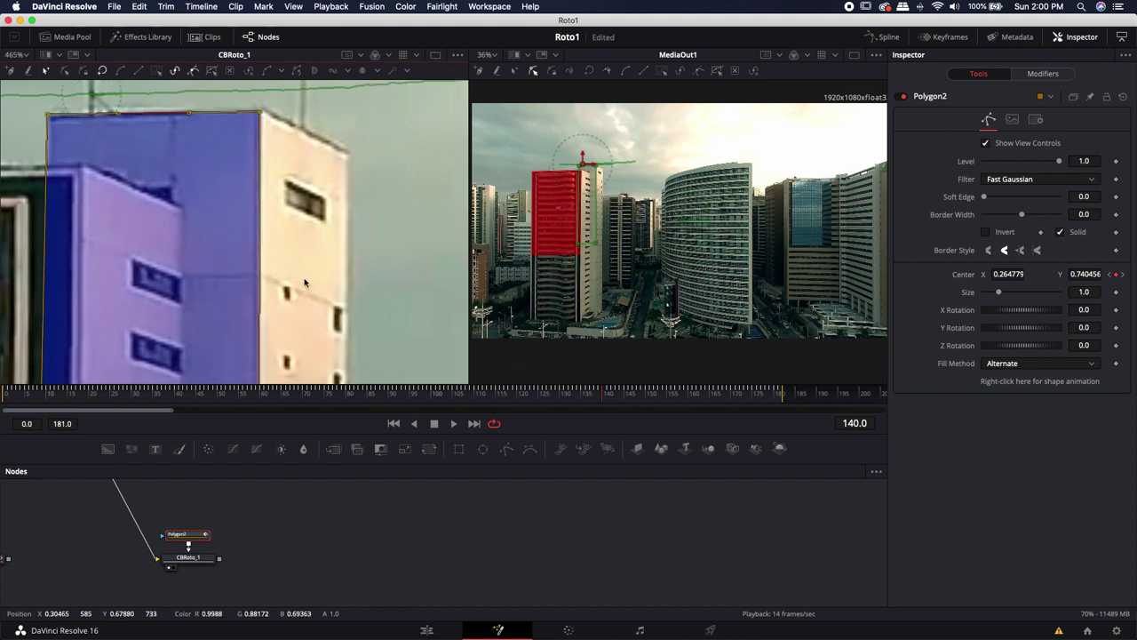
scroll(305, 286, "down", 10)
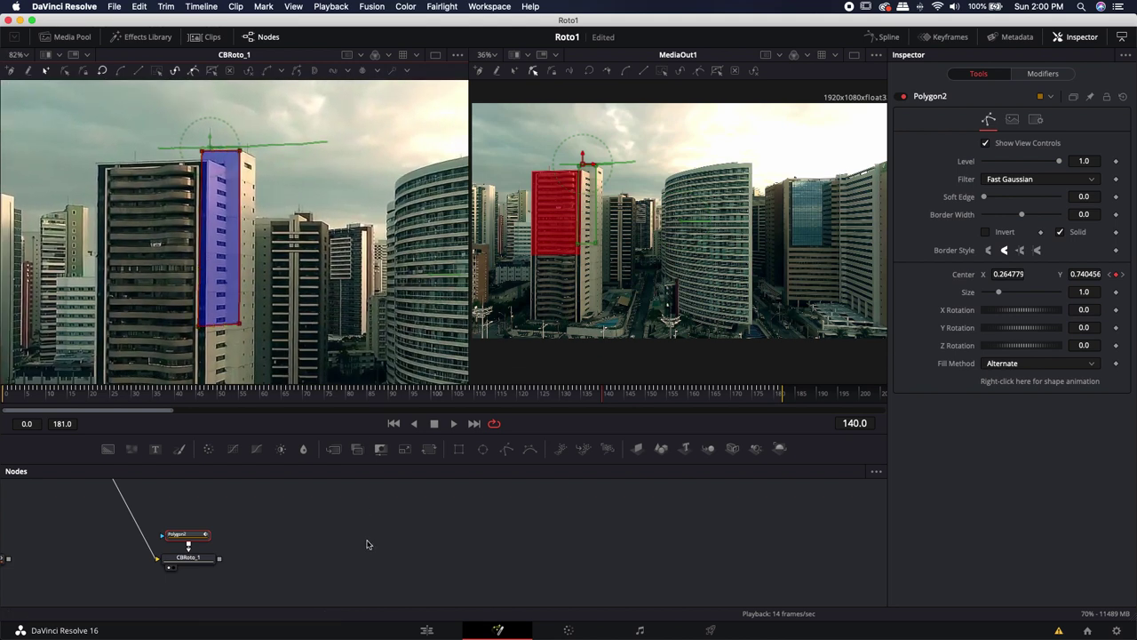
Disconnect MediaOut1 from the first roto node, merge CBRoto_1 as foreground over that roto node, and view the Merge.
left_click_drag(266, 515, 317, 546)
scroll(302, 535, "down", 2)
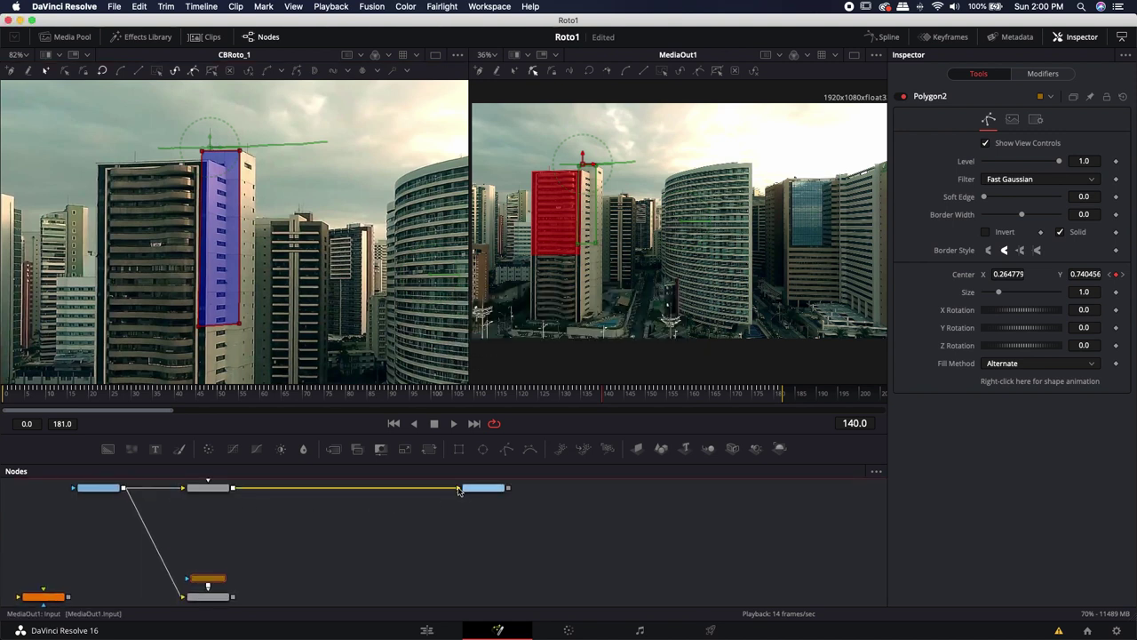
left_click_drag(459, 489, 308, 524)
scroll(385, 544, "down", 1)
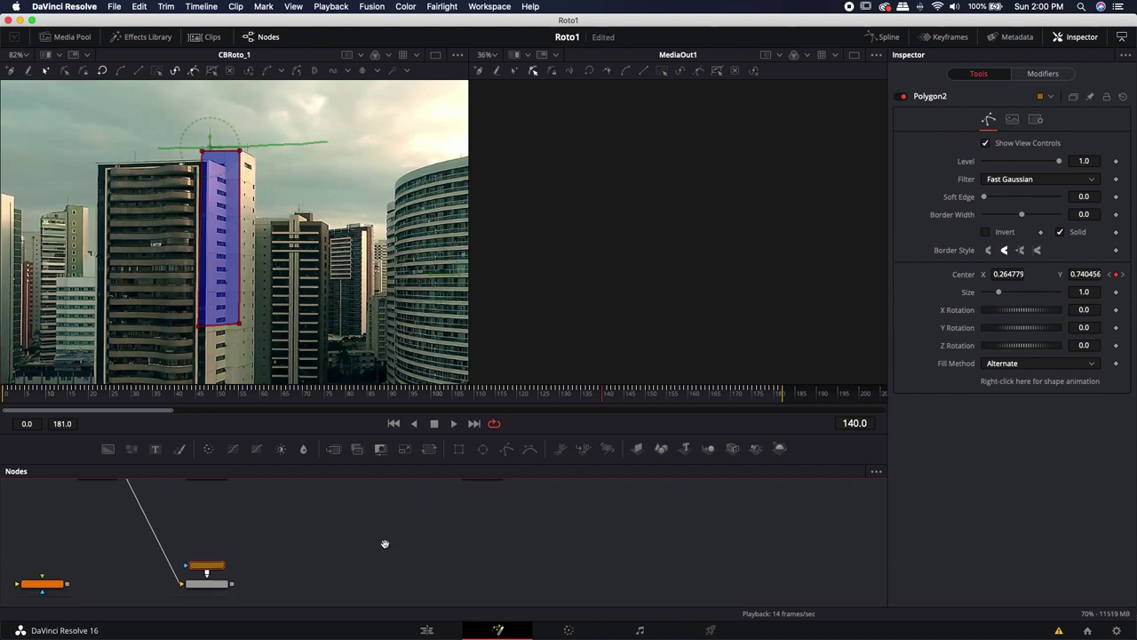
left_click_drag(385, 544, 383, 526)
left_click_drag(256, 555, 239, 487)
left_click_drag(327, 504, 324, 248)
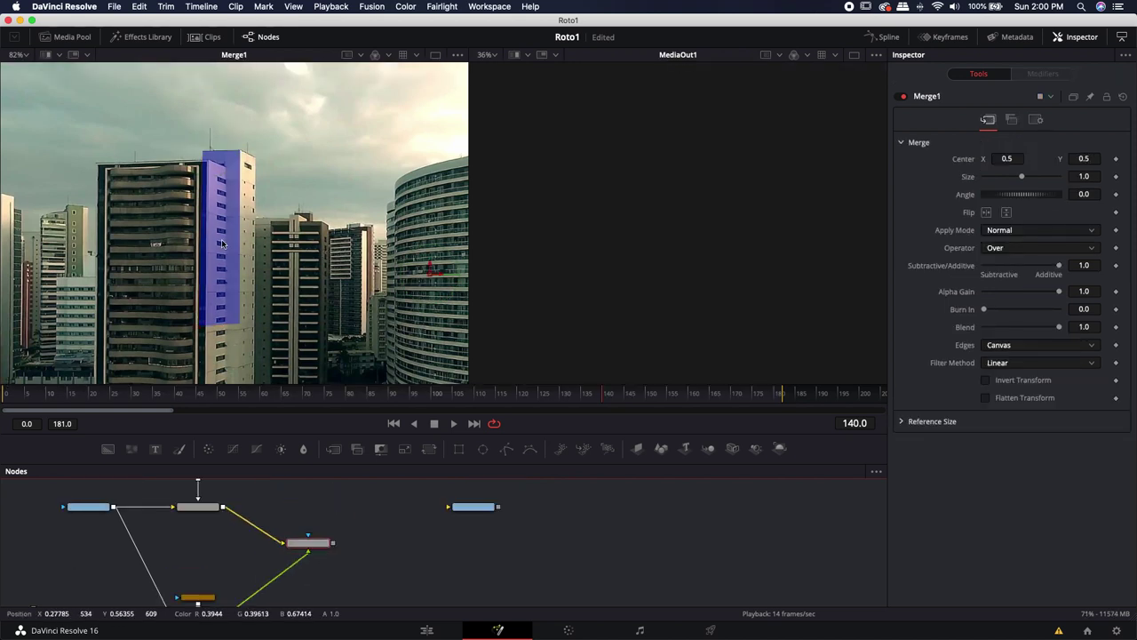
Try the Darken and Screen apply modes on Merge1 to combine the red and blue roto overlays.
left_click(304, 542)
scroll(304, 552, "up", 2)
left_click(300, 539)
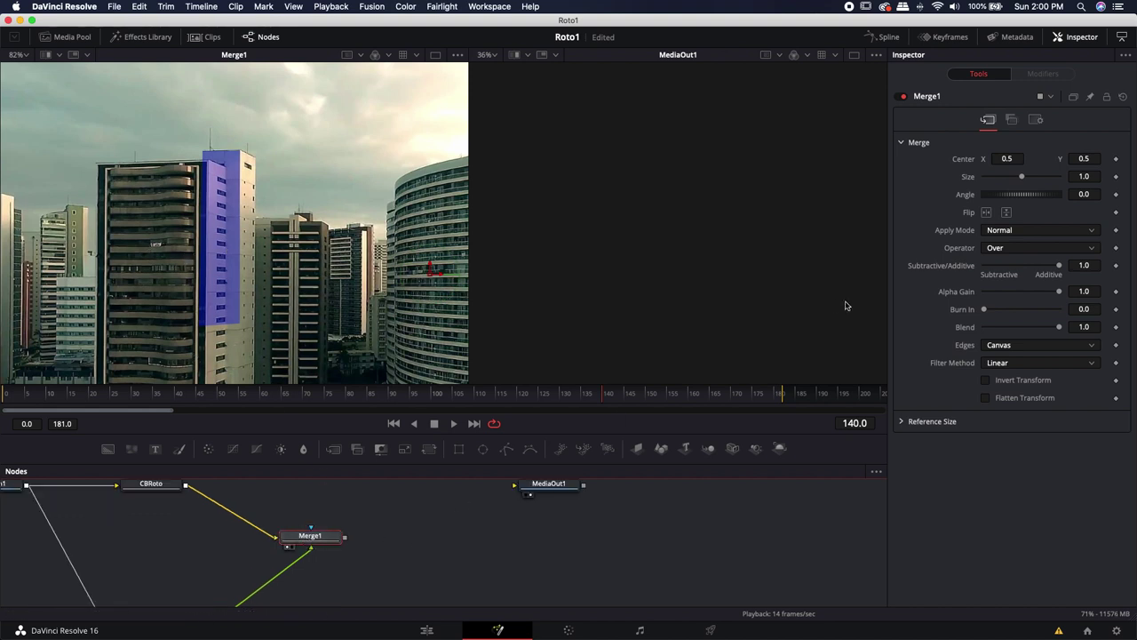
left_click(1002, 230)
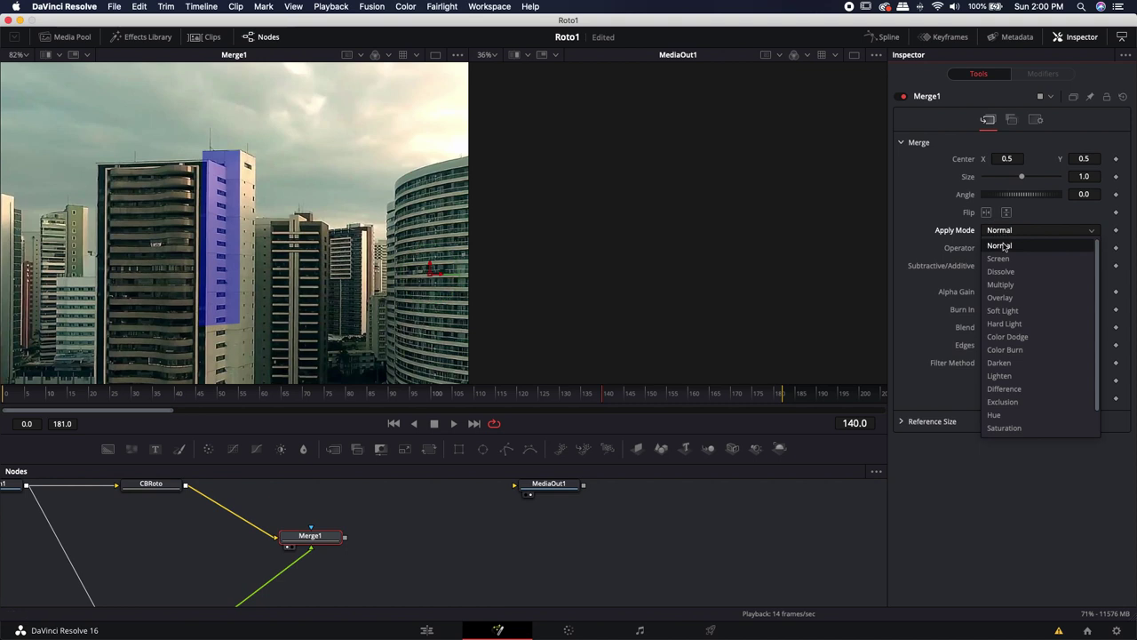
left_click(998, 363)
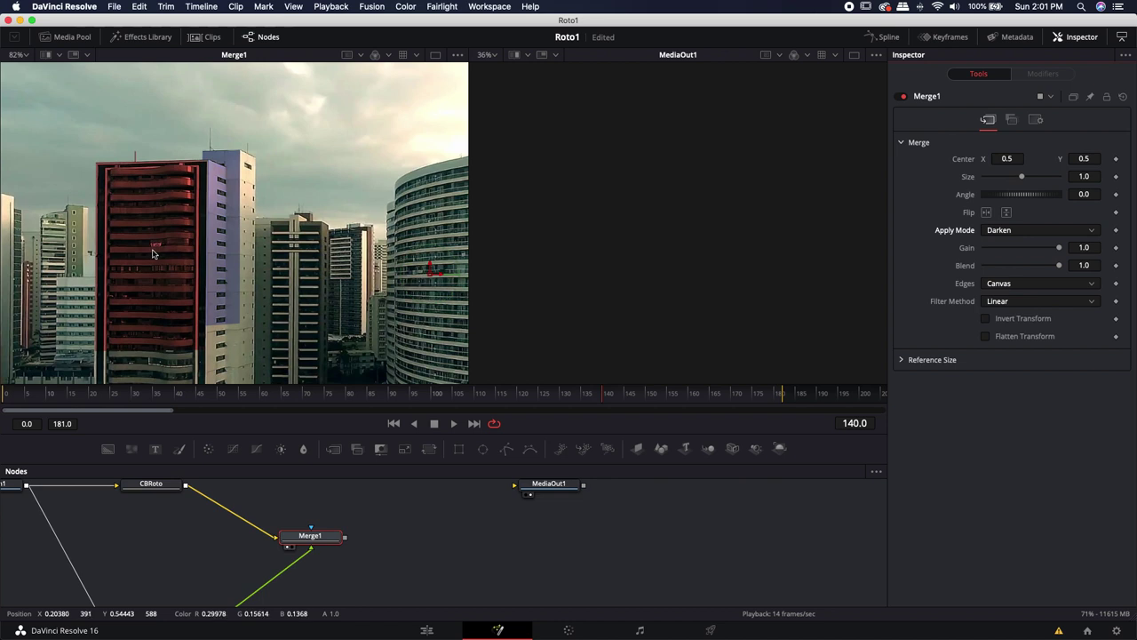
left_click(1001, 232)
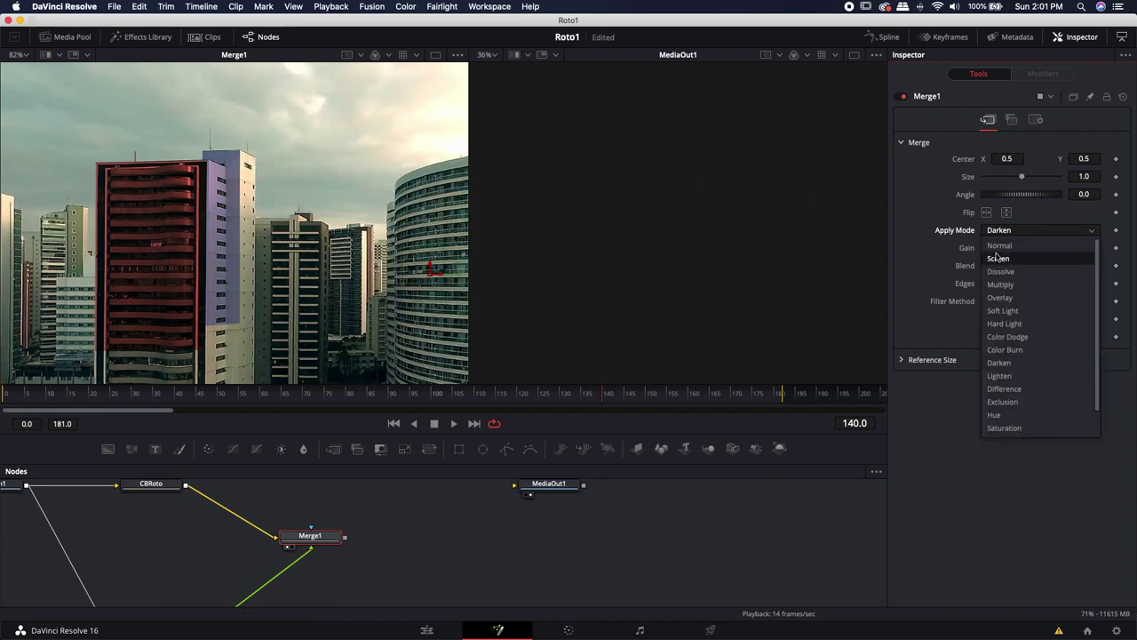
left_click(999, 258)
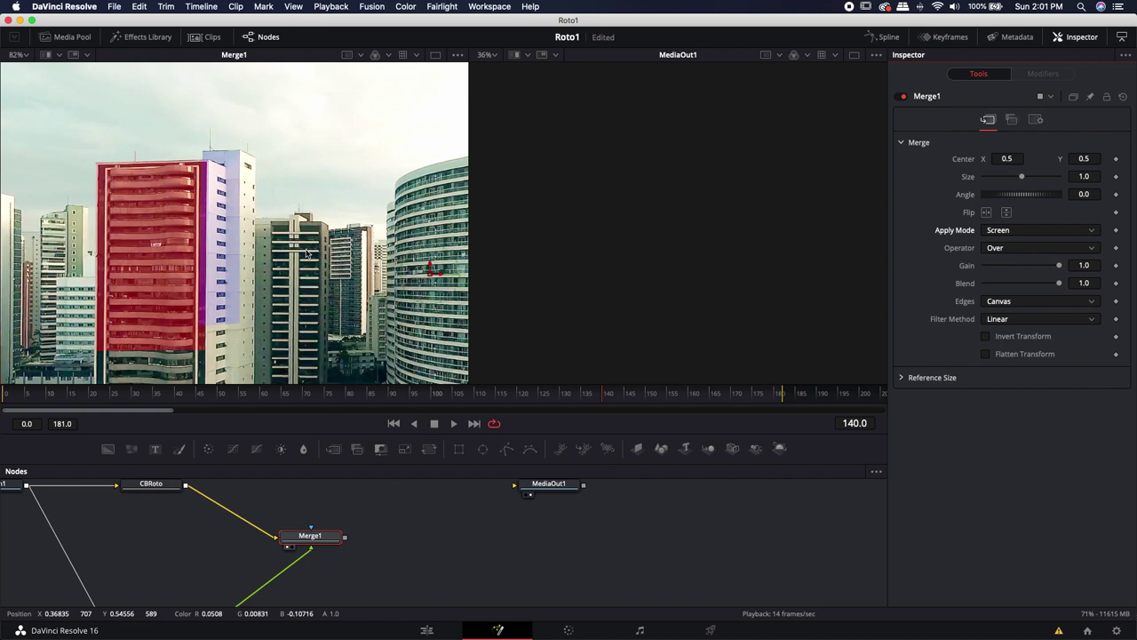
Set Merge1's apply mode to Lighten.
left_click(1005, 232)
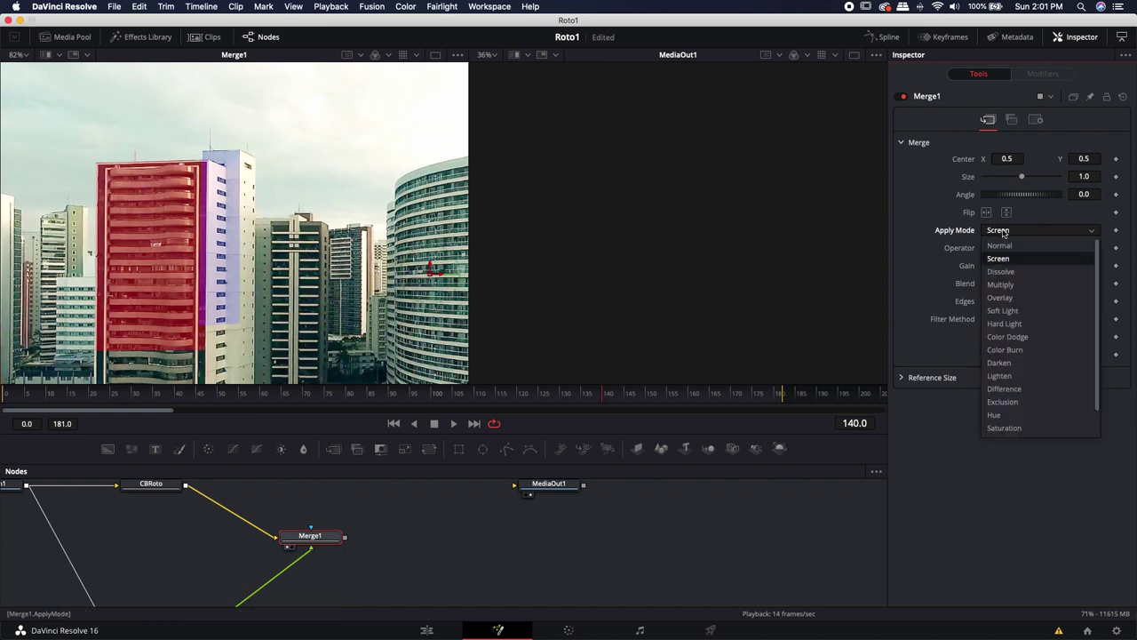
left_click(999, 376)
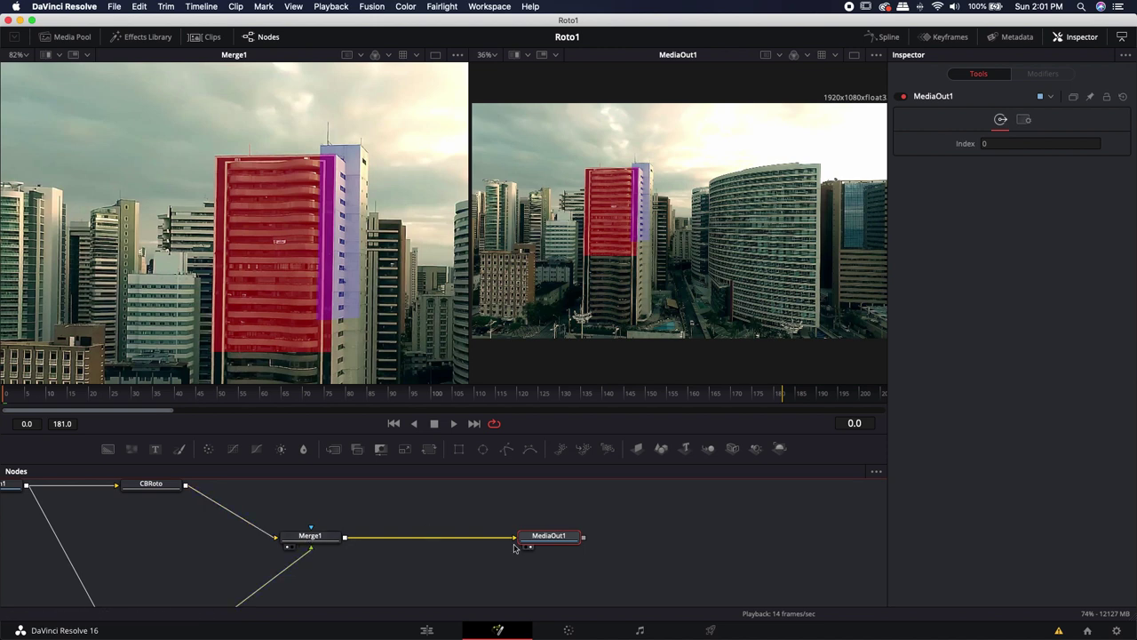
Switch to the Edit page and play the clip full screen from the start to review both roto overlays.
left_click(426, 630)
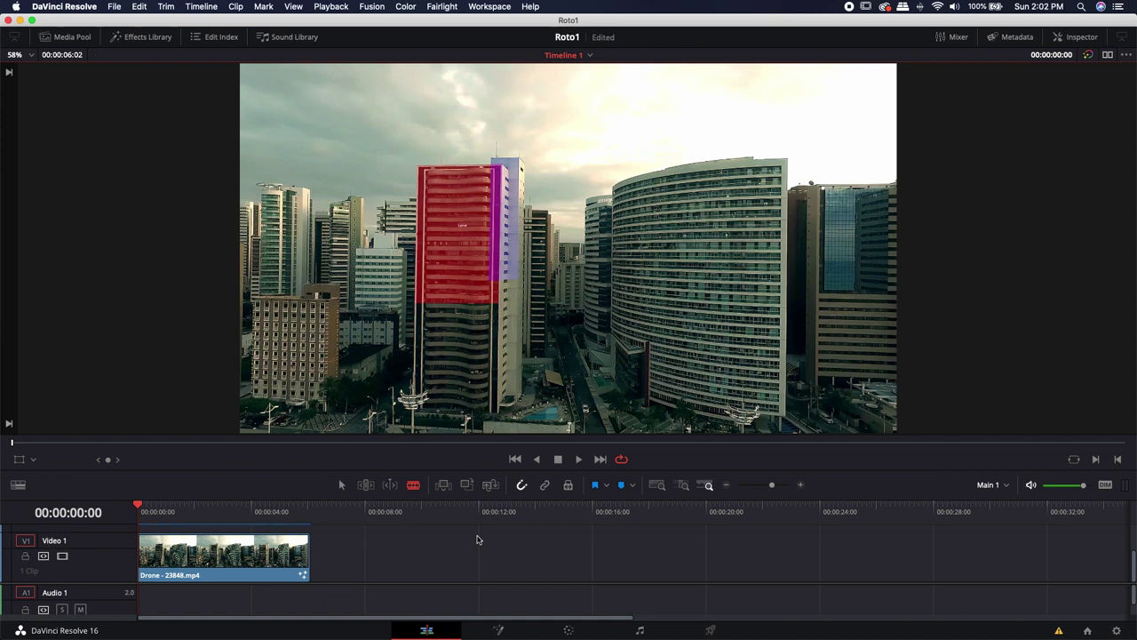
mouse_move(142, 505)
left_mouse_down()
mouse_move(154, 503)
mouse_move(133, 501)
left_mouse_up()
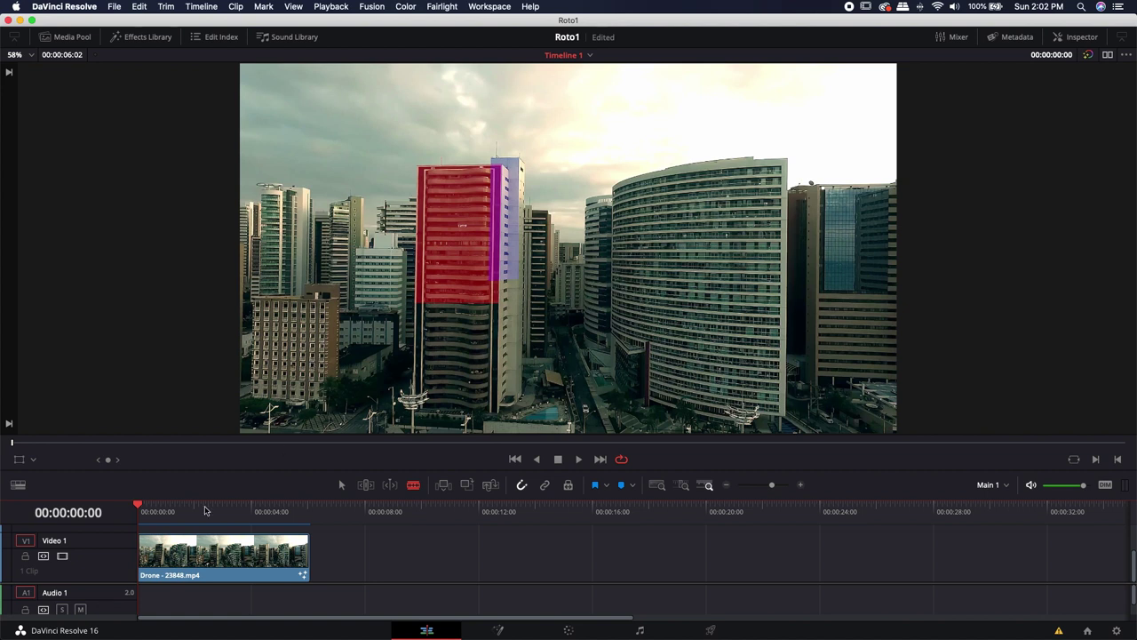
key("super+f")
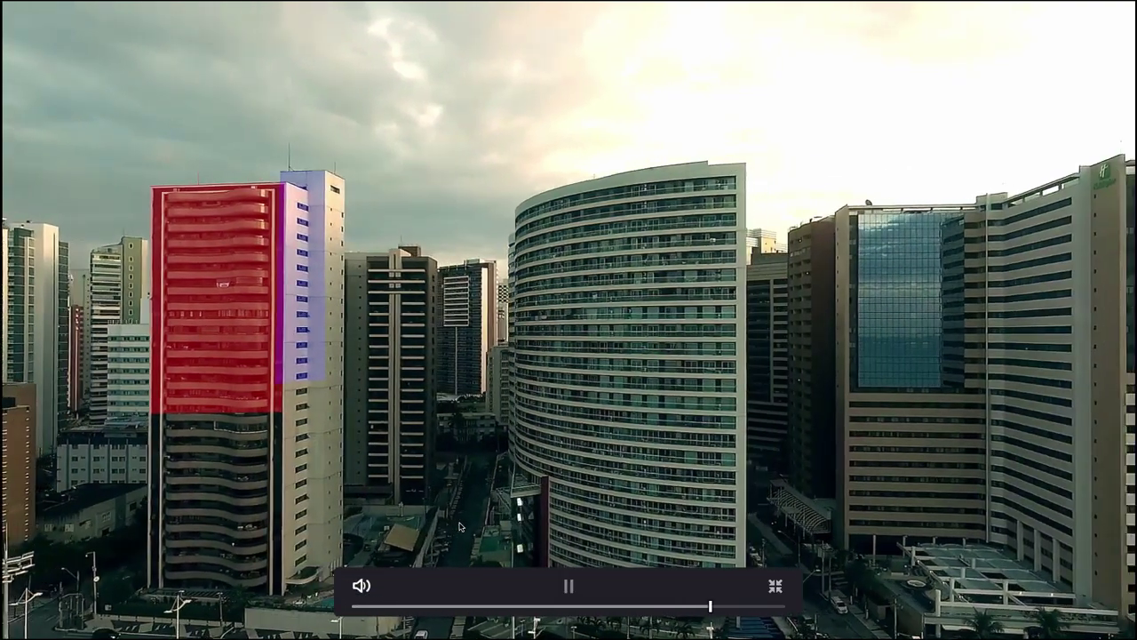
left_click(569, 585)
left_click_drag(711, 606, 328, 610)
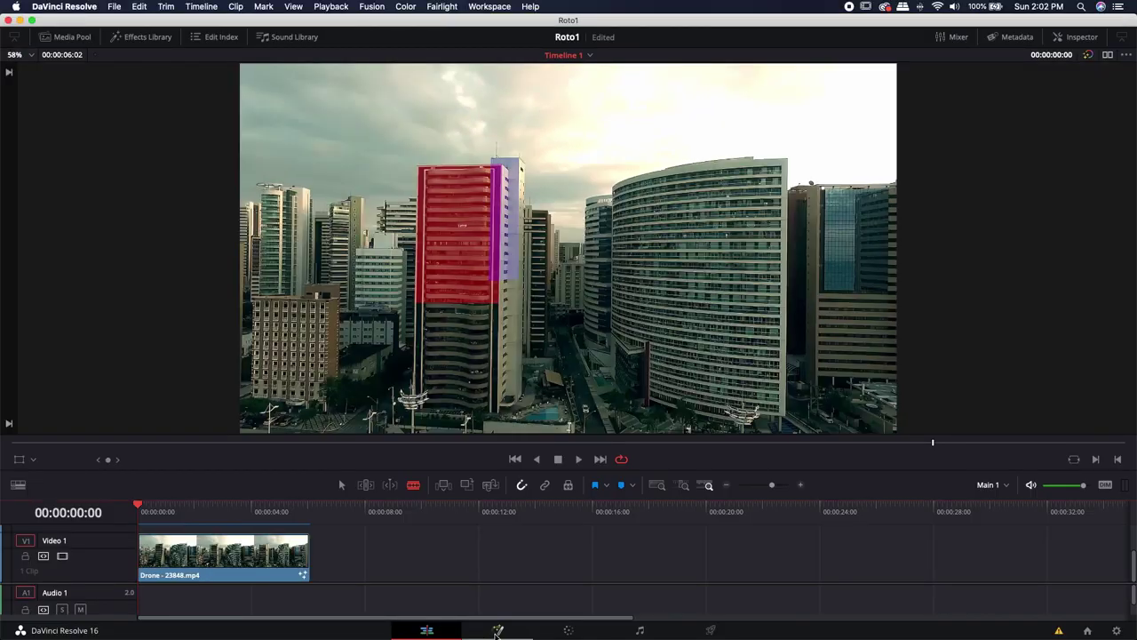
Return to the Fusion page and rename the Polygon2 mask feeding CBRoto_1 as BackRight.
left_click(498, 628)
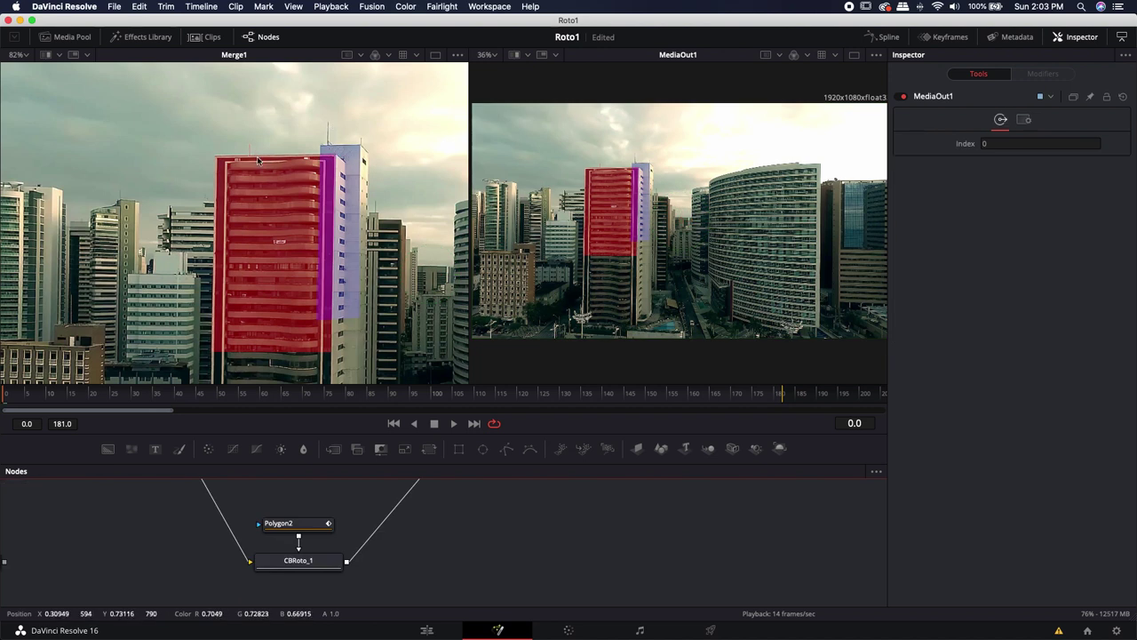
scroll(417, 549, "up", 3)
left_click(301, 506)
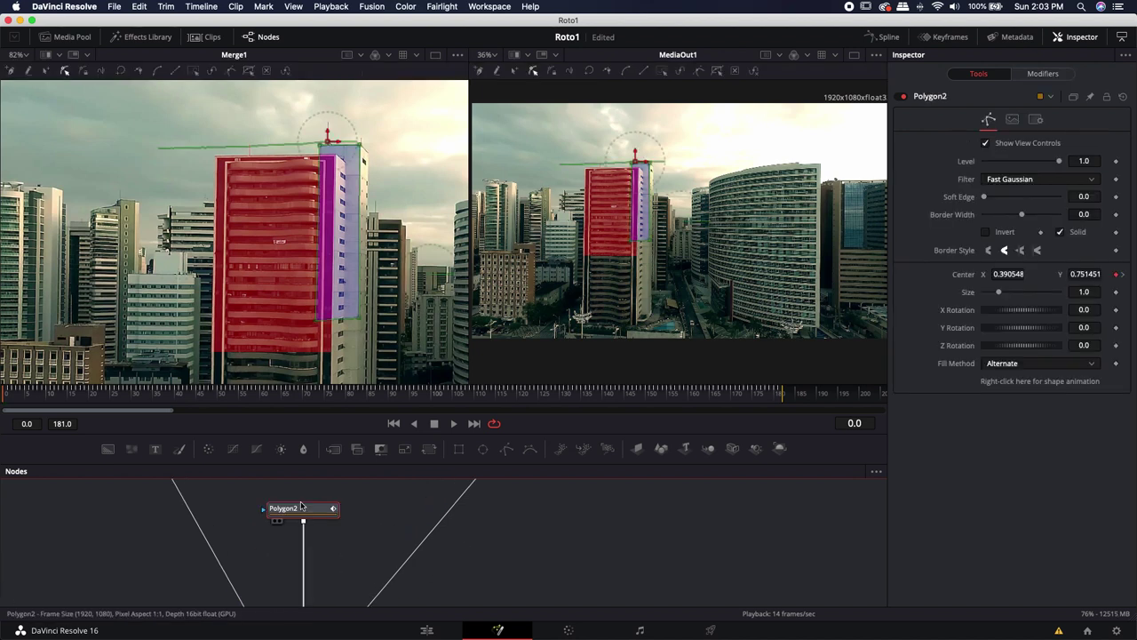
left_click(565, 566)
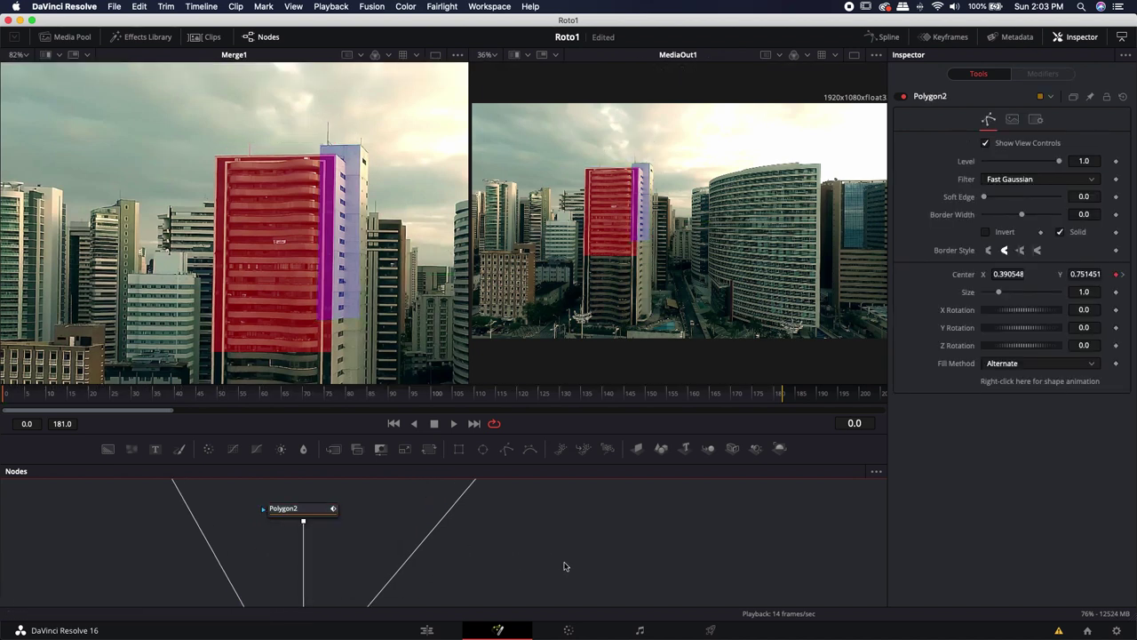
left_click(309, 509)
key("F2")
type("BackRight")
key("Return")
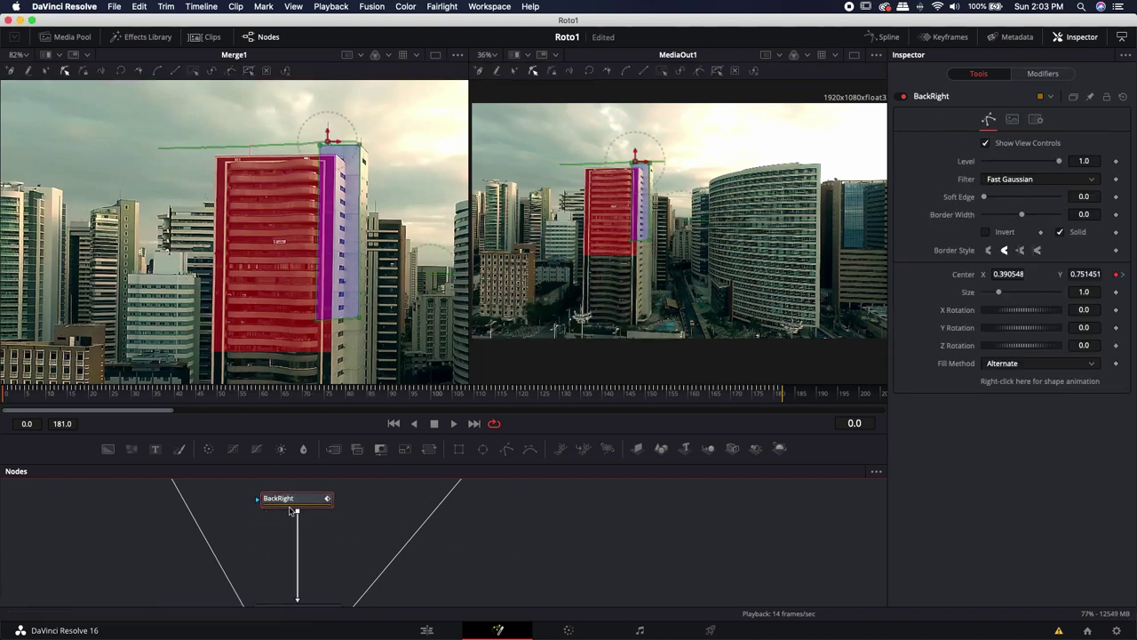
Add a Polygon mask after BackRight and trace the tall rear rooftop antenna with a two-point line and a 0.002 border width.
left_click(509, 449)
scroll(330, 119, "up", 5)
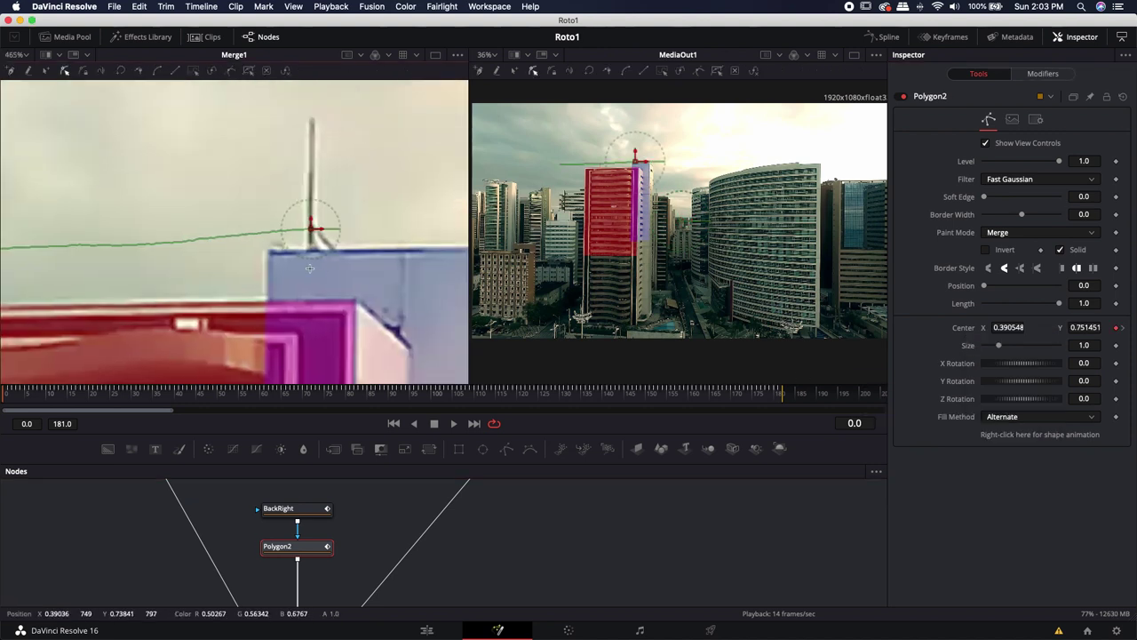
left_click(310, 268)
left_click(312, 117)
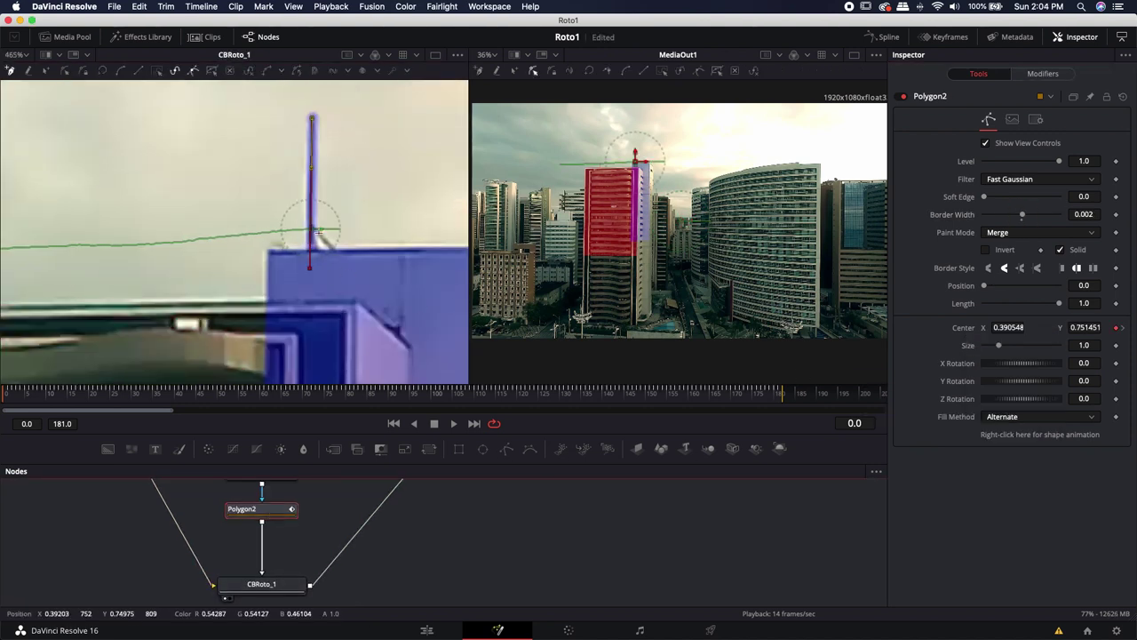
scroll(234, 232, "down", 3)
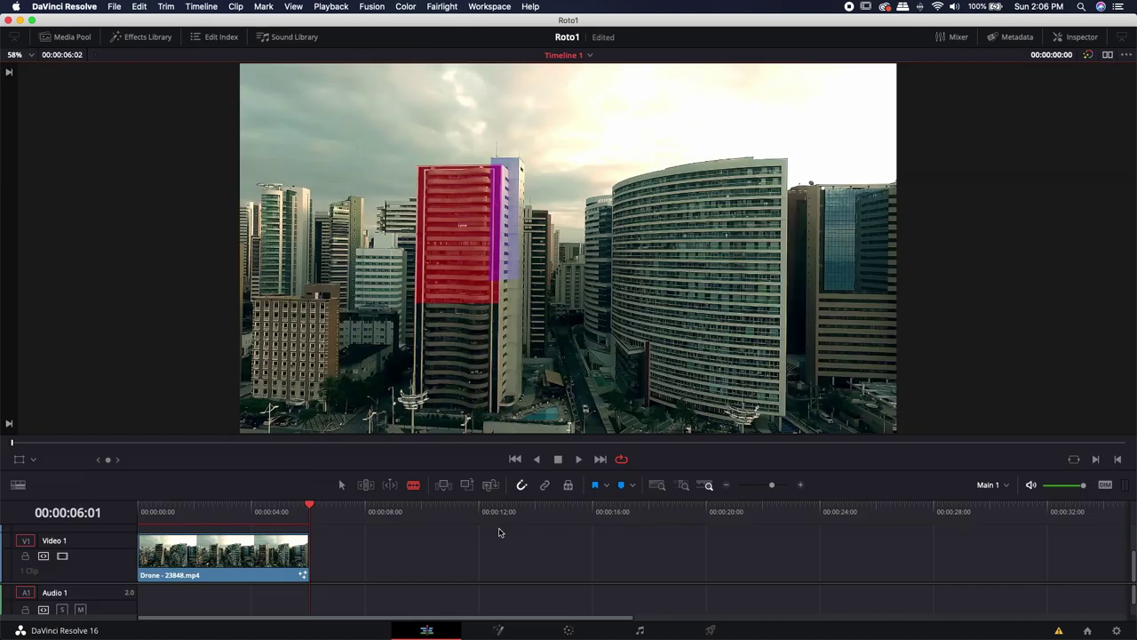
Scrub the clip on the Edit page from its middle to about 00:00:05:13 to review the roto overlays.
left_click(240, 507)
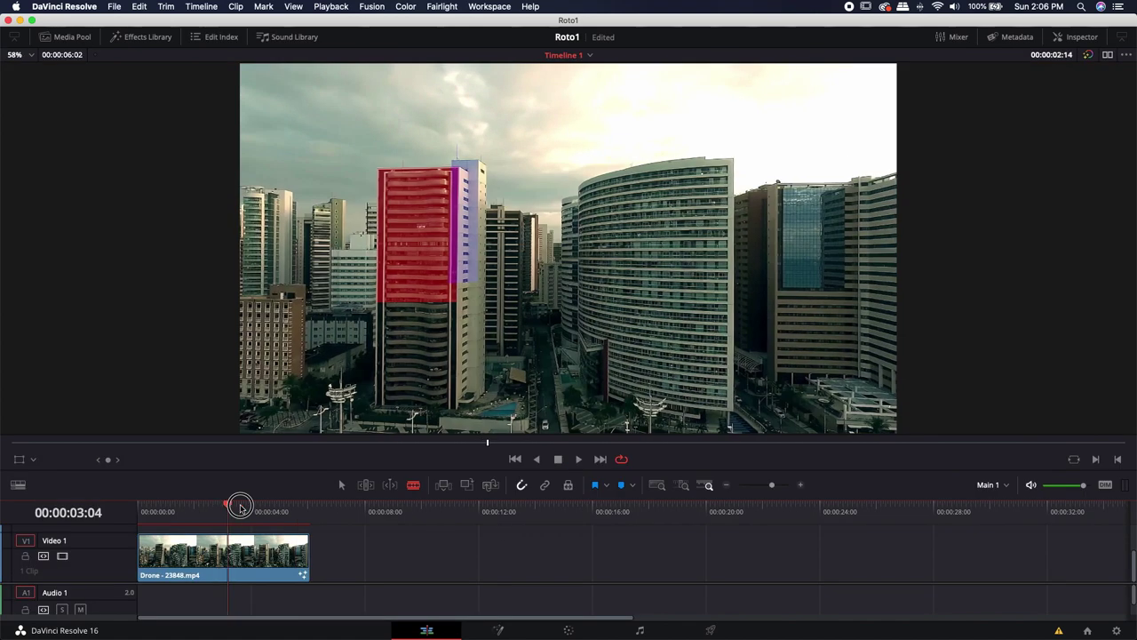
left_click_drag(239, 506, 296, 505)
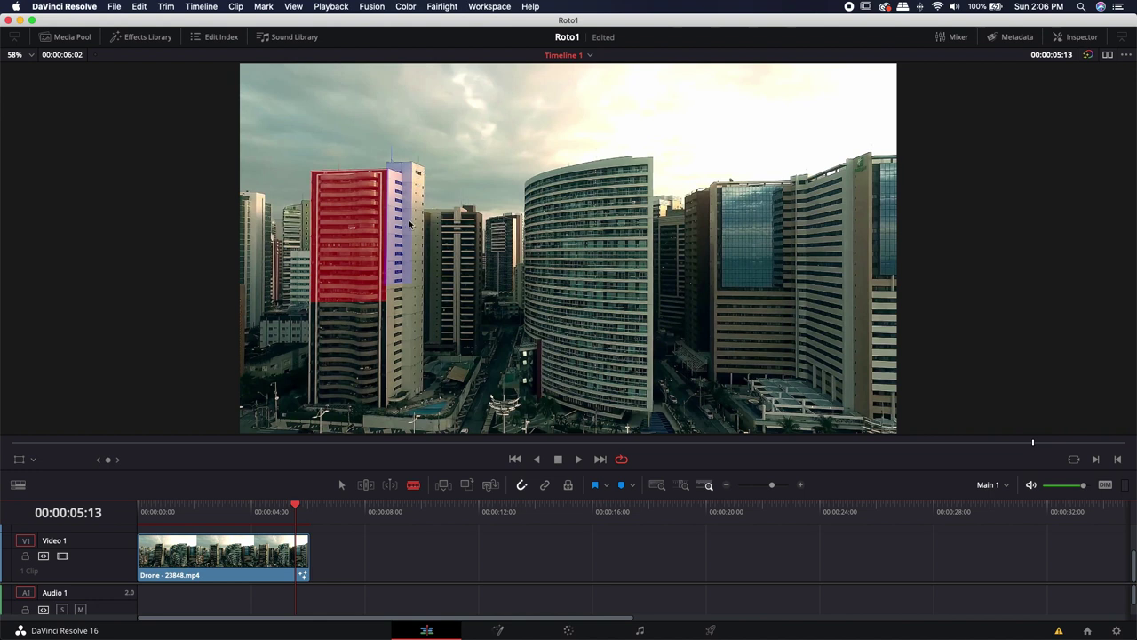
Return to the Fusion page and add another CBRoto node below CBRoto_1.
left_click(498, 630)
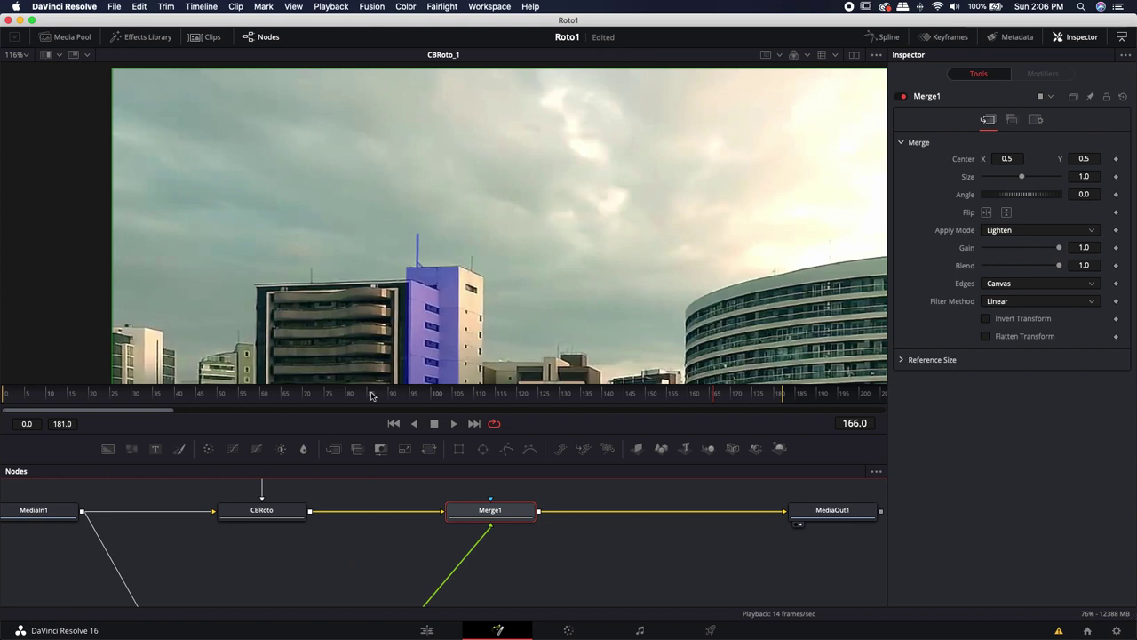
scroll(471, 342, "down", 2)
left_click_drag(483, 345, 377, 223)
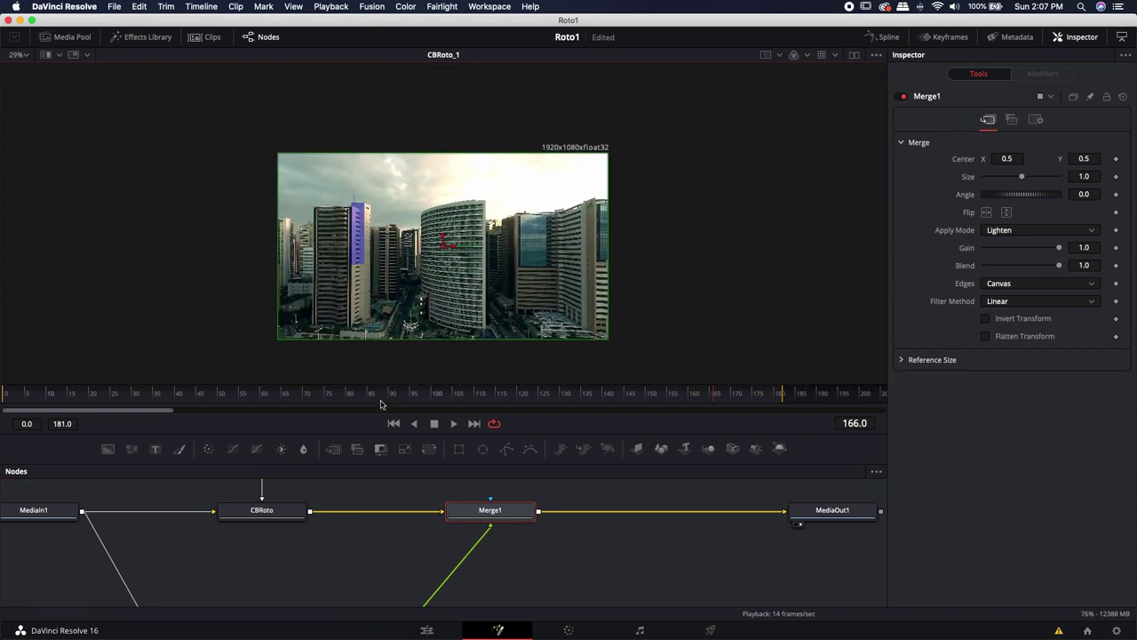
scroll(375, 554, "down", 3)
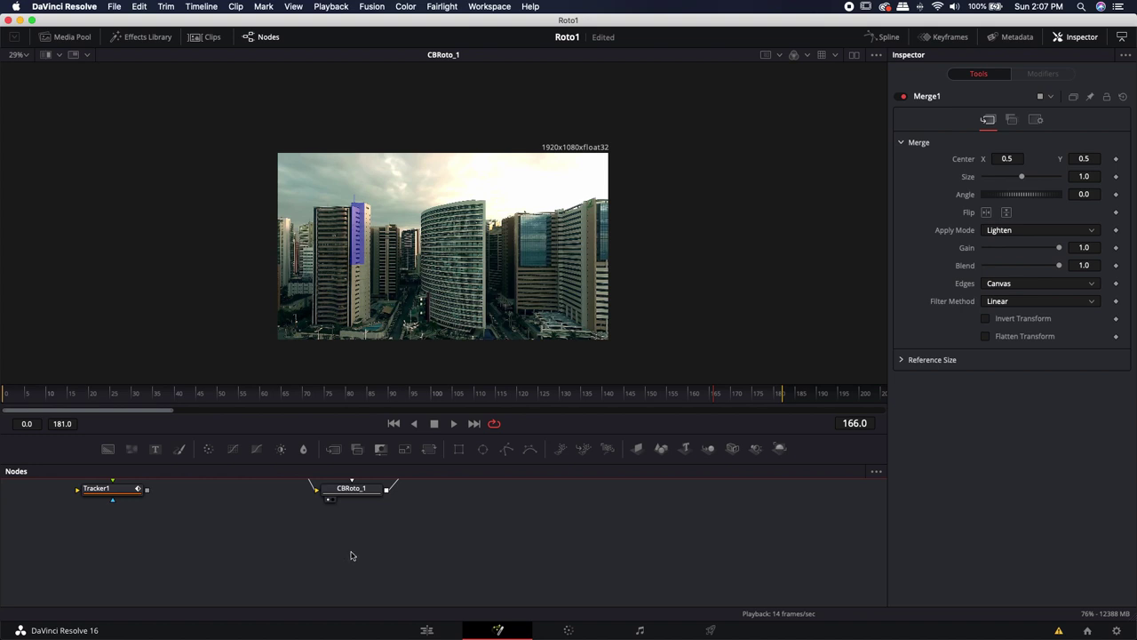
key("shift+space")
type("roto")
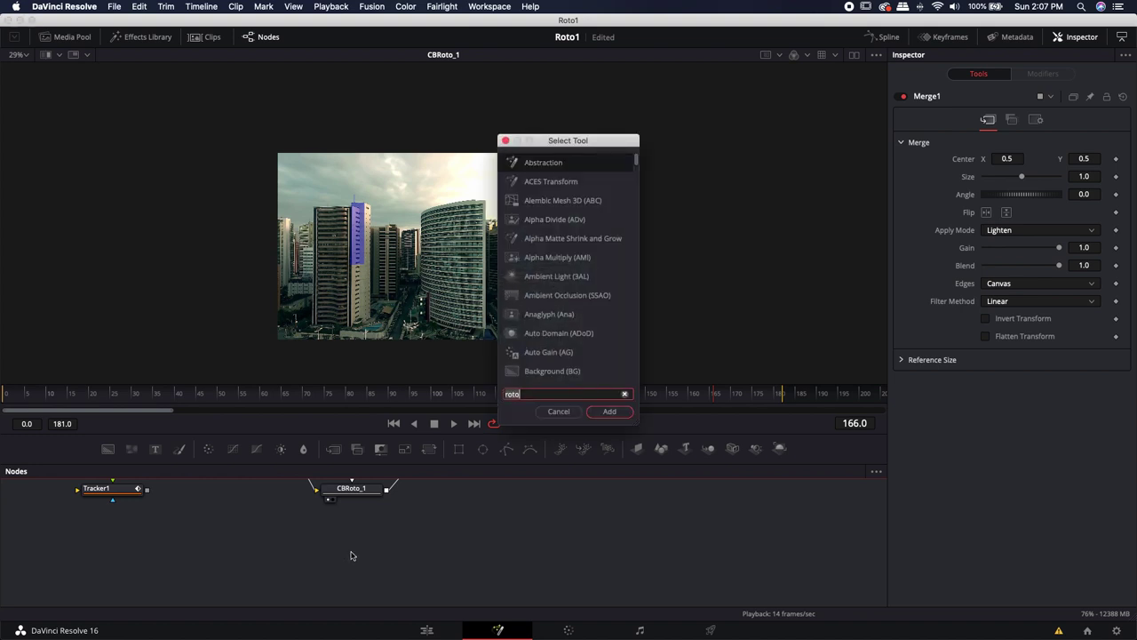
key("Return")
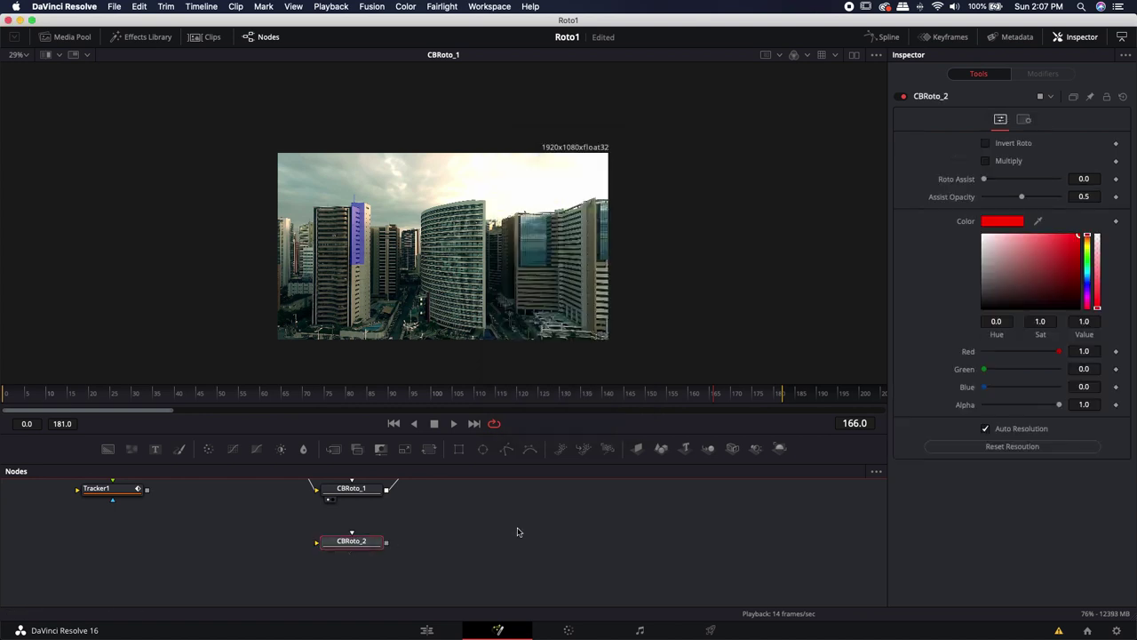
Insert a router in the MediaIn1 connection to CBRoto_1, place it beside CBRoto_1, and connect its output to CBRoto_2.
scroll(485, 539, "down", 3)
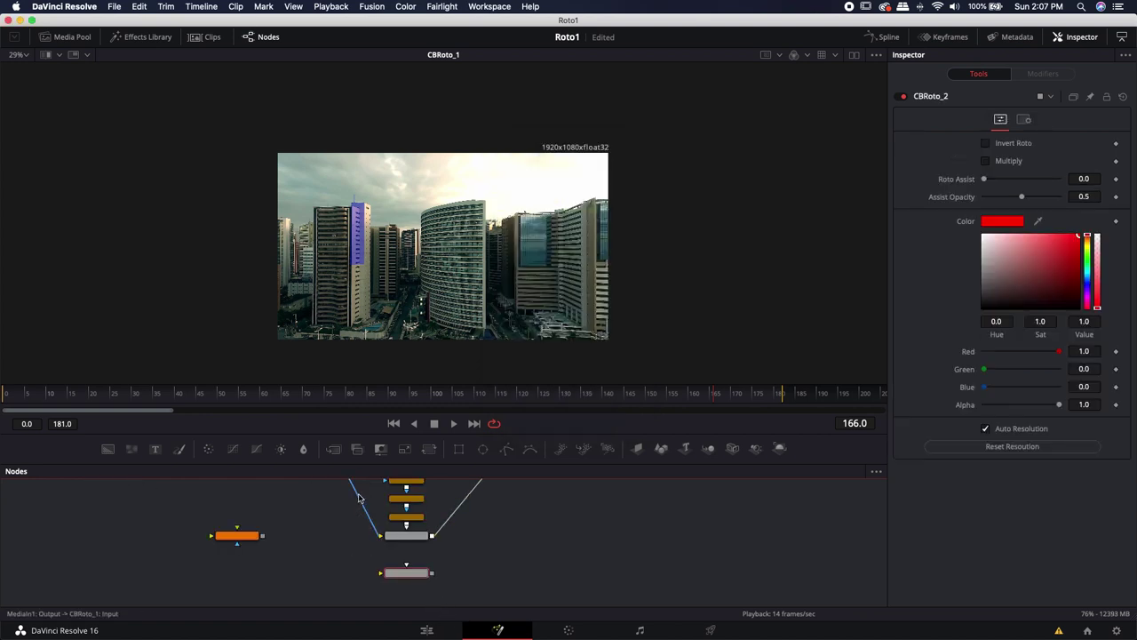
left_click(356, 499, "alt")
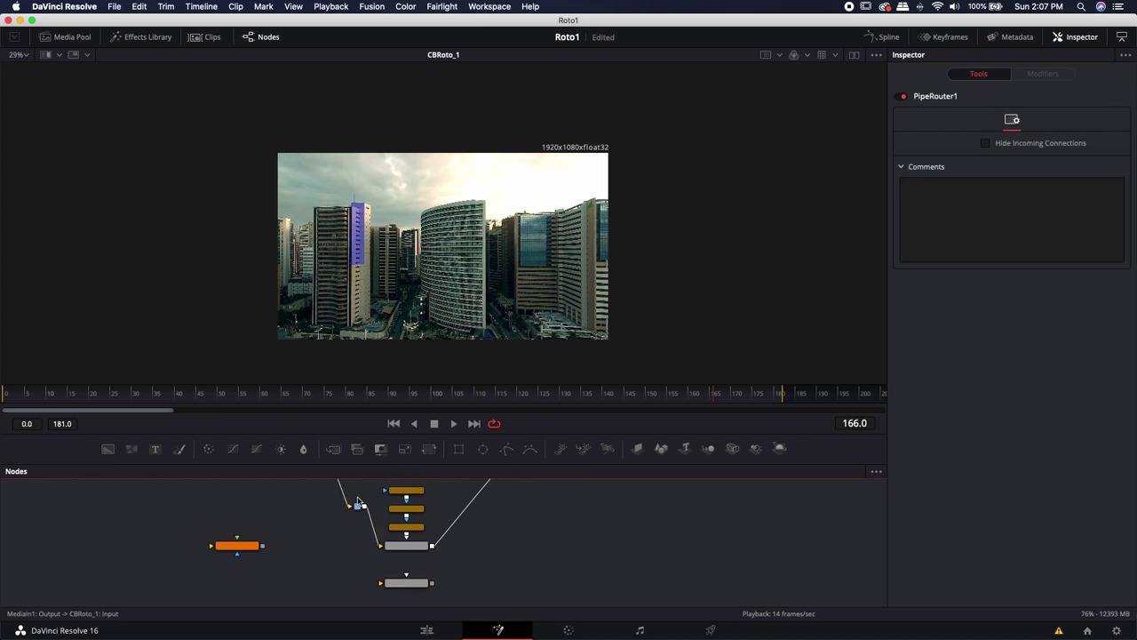
left_click_drag(356, 499, 323, 545)
scroll(551, 568, "down", 2)
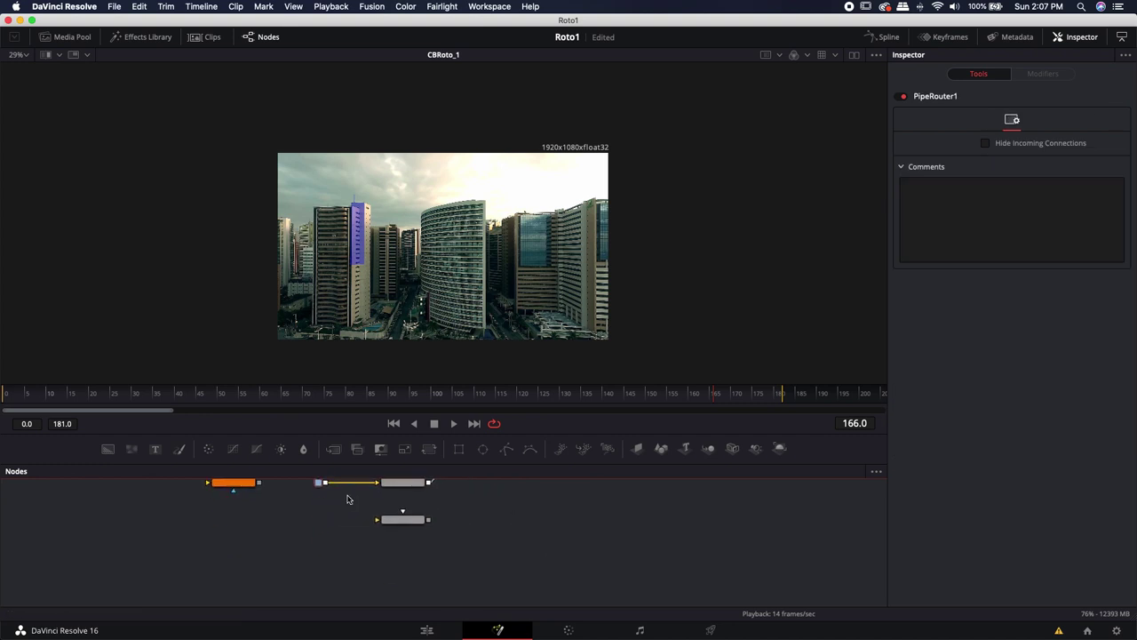
left_click_drag(327, 484, 411, 245)
View CBRoto_2, then change its color to green with hue 0.32 and set Assist Opacity to 0.26.
left_click(398, 521)
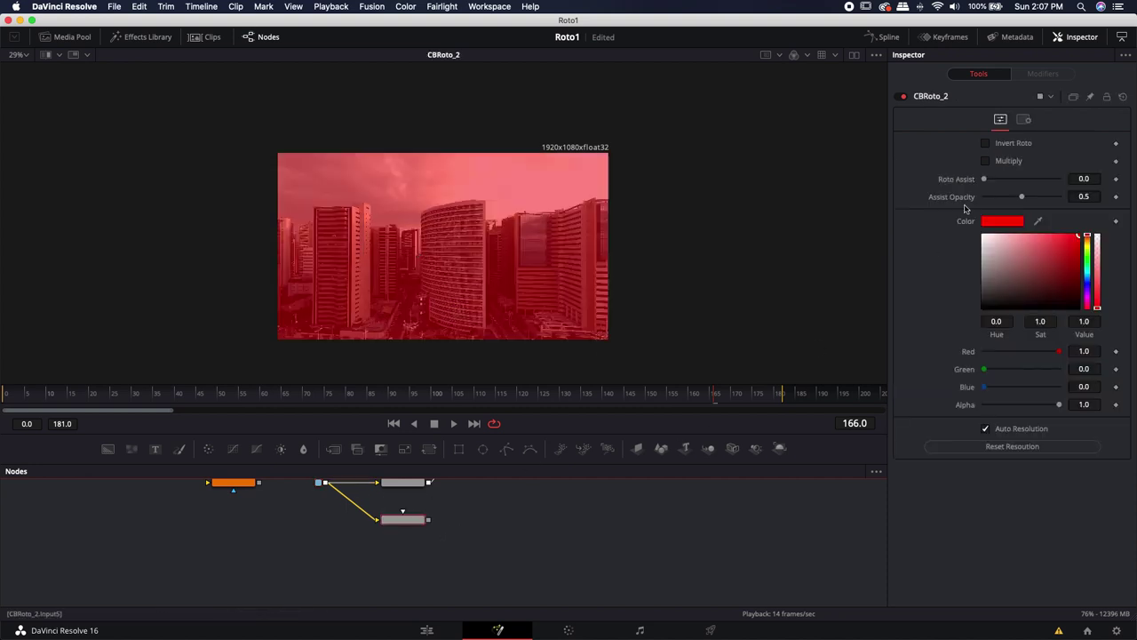
left_click(1082, 258)
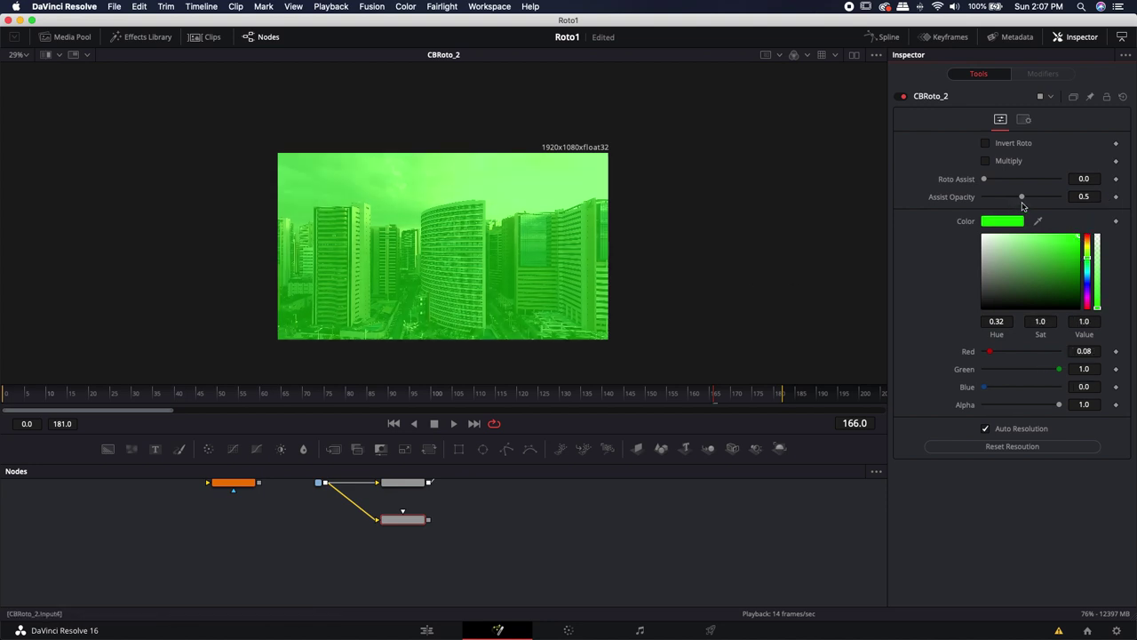
left_click_drag(1022, 196, 1004, 196)
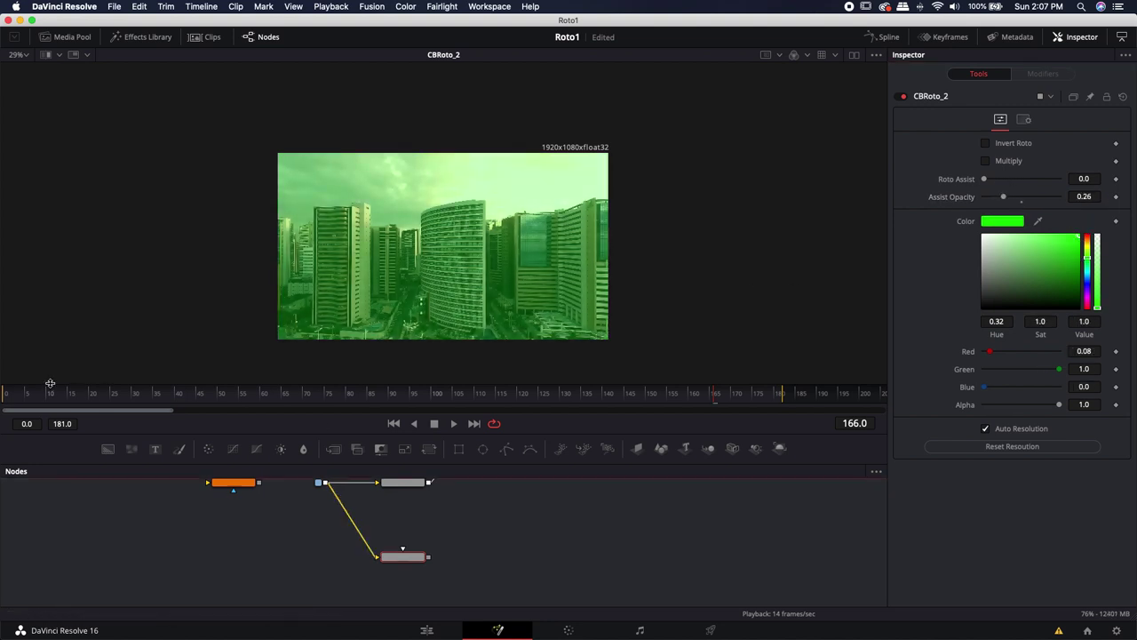
Go to frame 0 and add a Polygon mask to CBRoto_2.
left_click(5, 393)
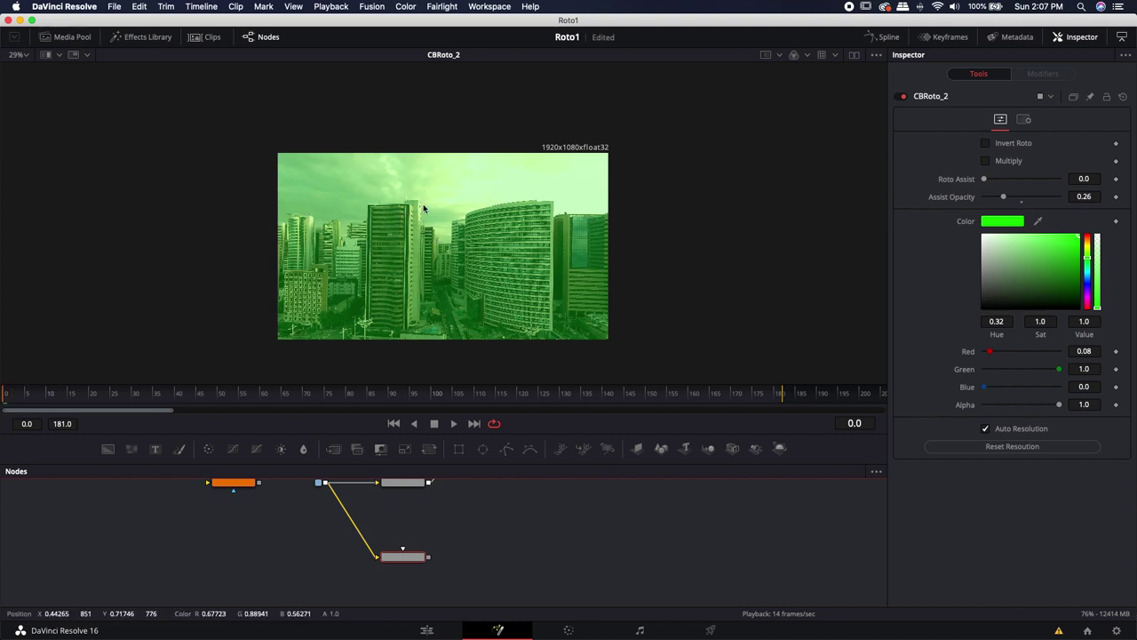
scroll(433, 223, "up", 4)
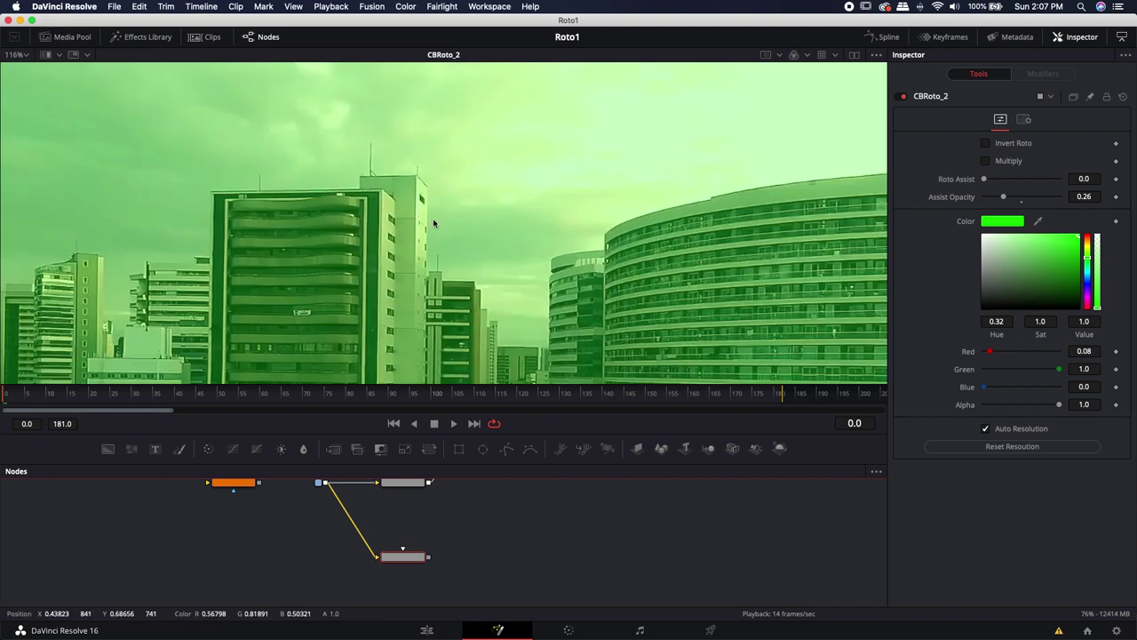
left_click(507, 448)
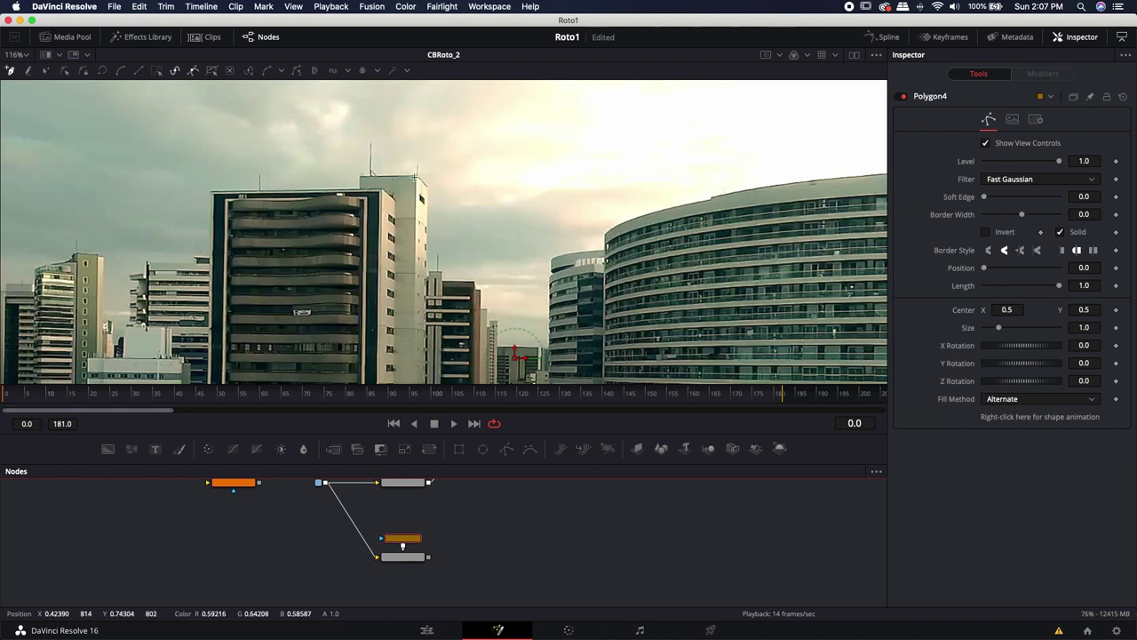
Outline the tower's narrow right-hand upper face with the new polygon, from the roof corner down the side, and close the shape.
scroll(415, 171, "up", 4)
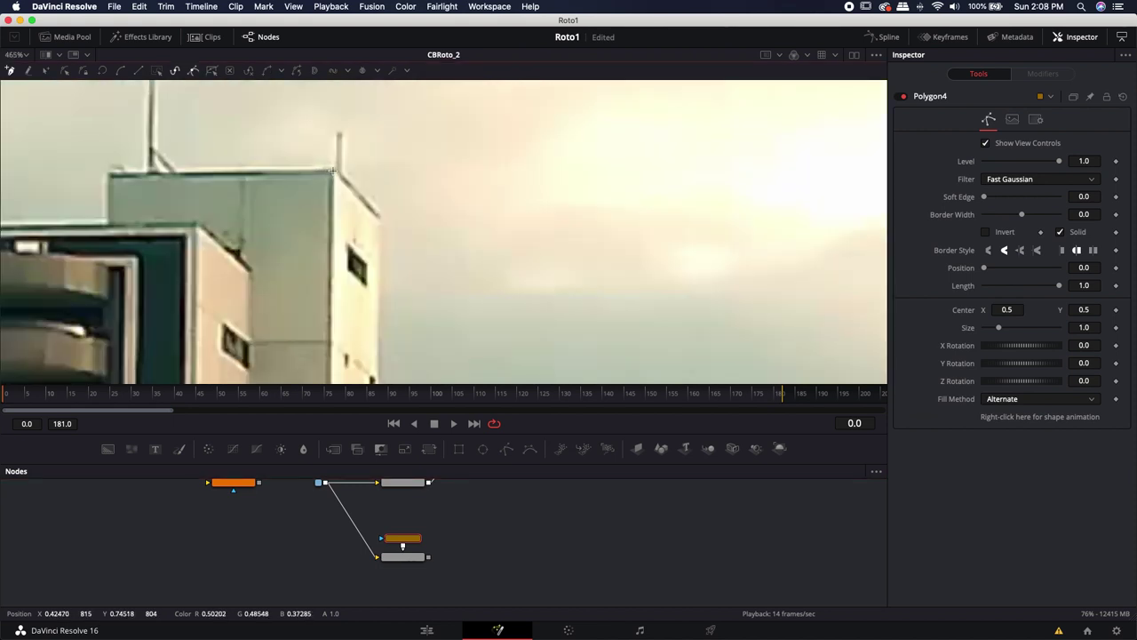
left_click(329, 170)
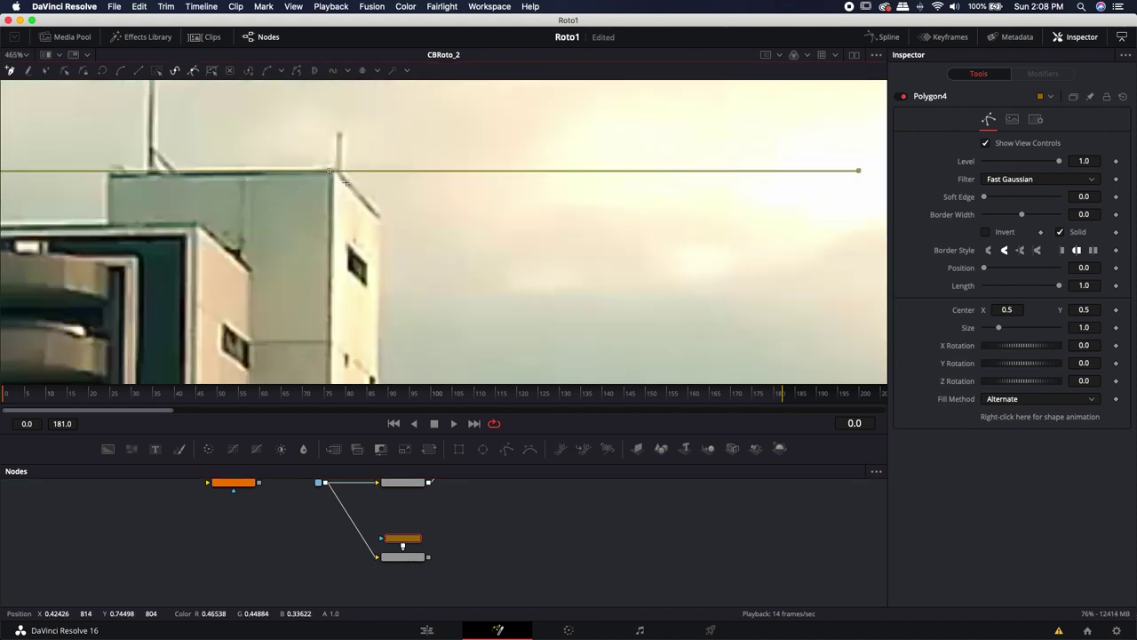
left_click(384, 220)
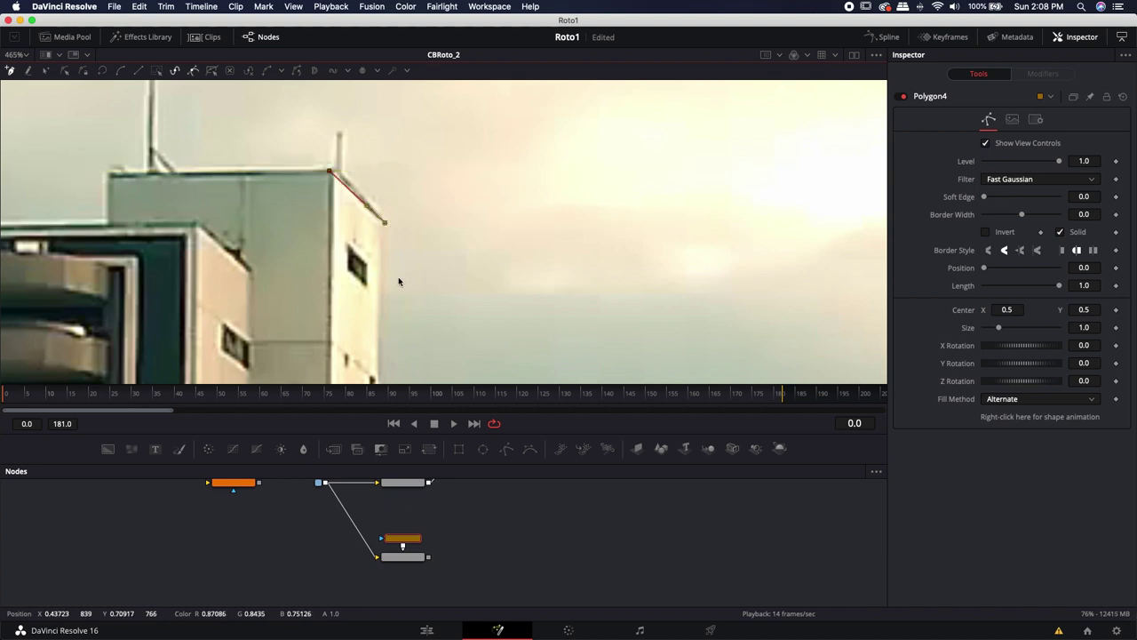
scroll(398, 282, "down", 5)
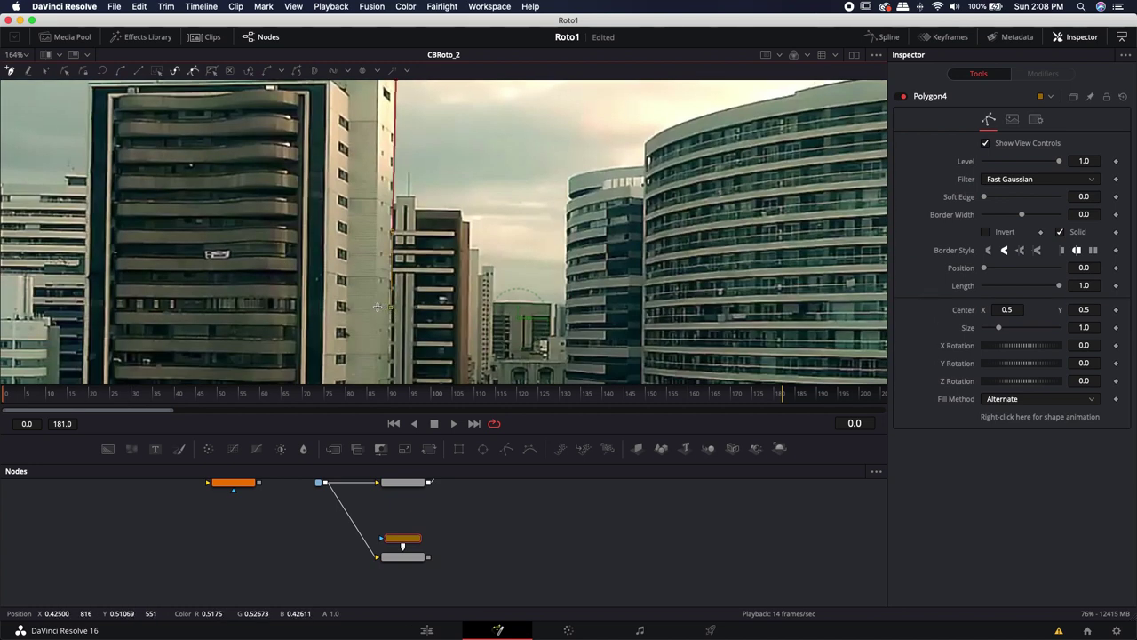
left_click(369, 305)
scroll(449, 178, "up", 3)
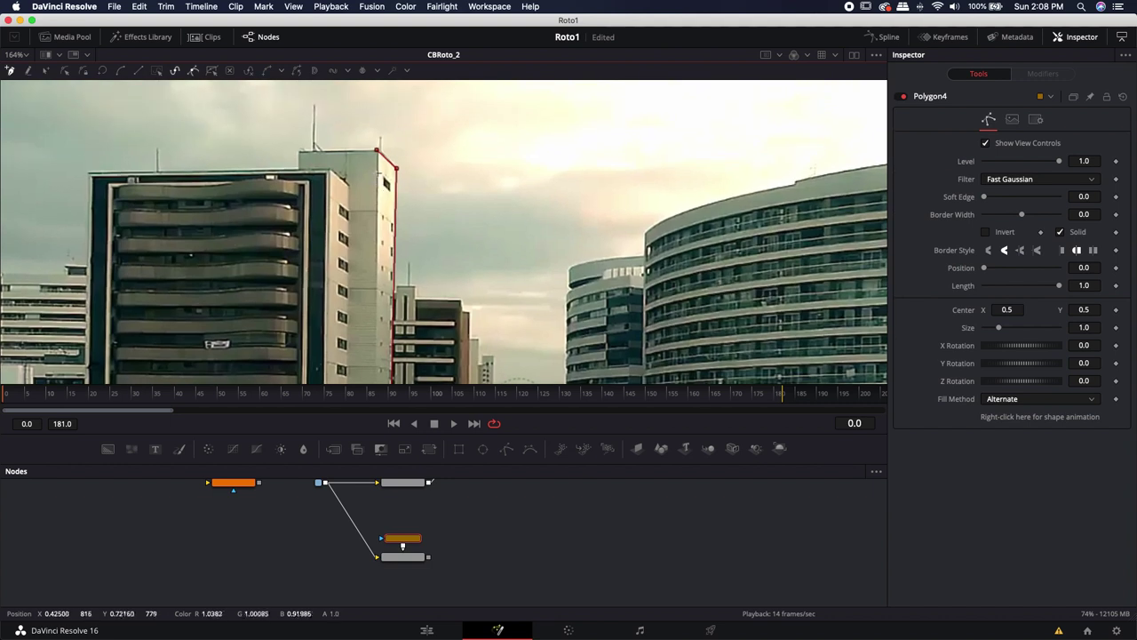
key("shift+o")
scroll(451, 249, "down", 3)
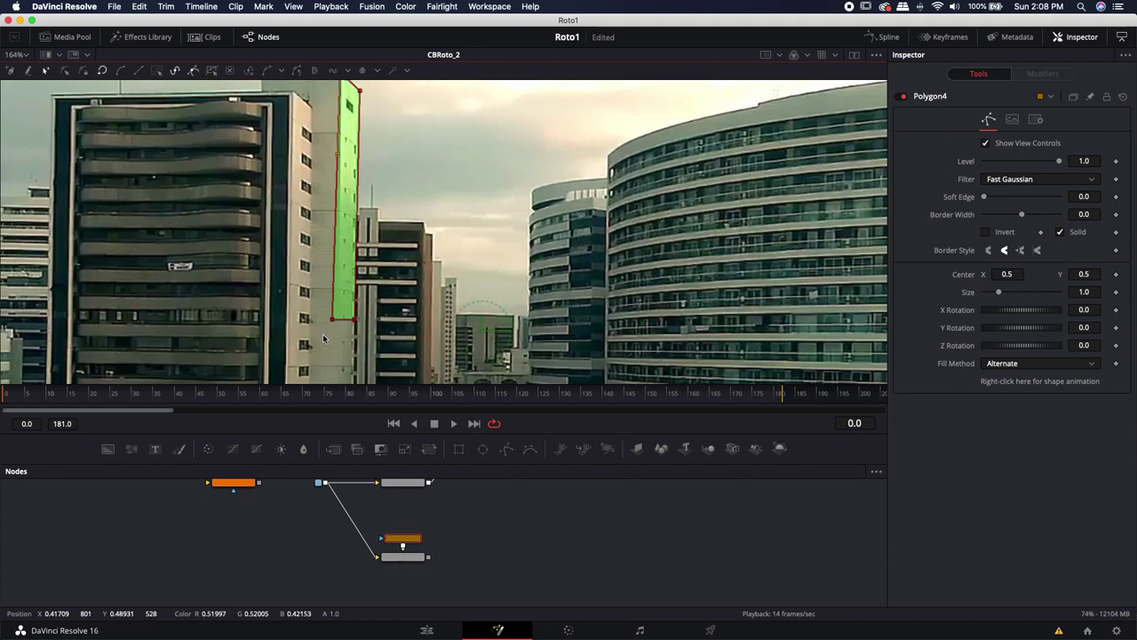
Widen the polygon at frame 0 by moving its lower-left corner outward and fitting its top points along the tower's roofline.
left_click_drag(333, 320, 317, 319)
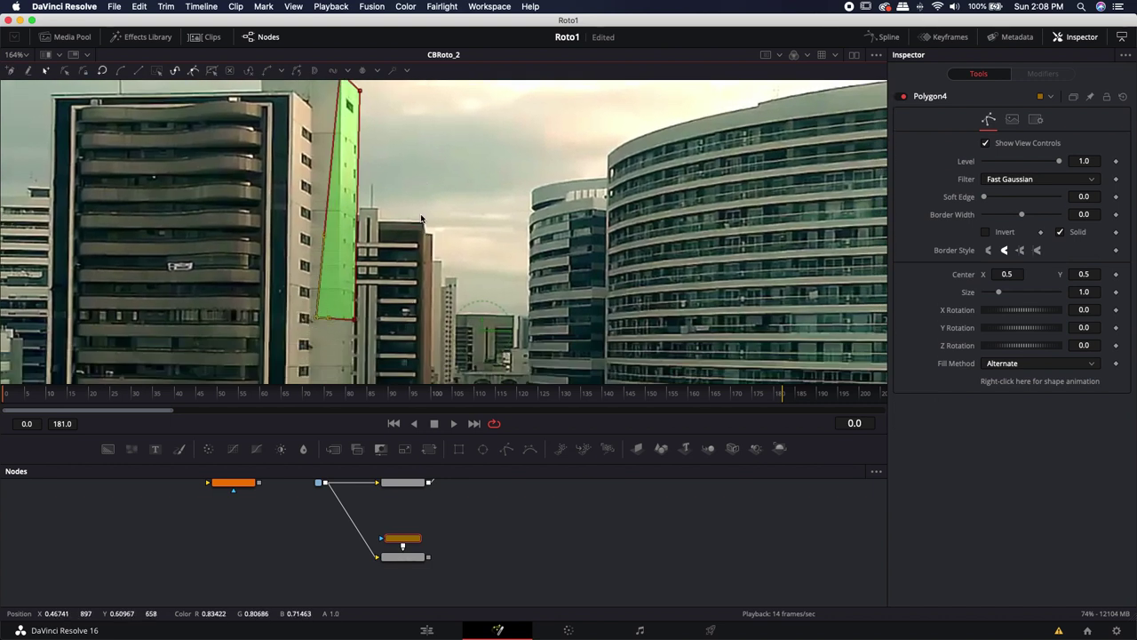
left_click_drag(421, 217, 443, 293)
scroll(363, 152, "up", 5)
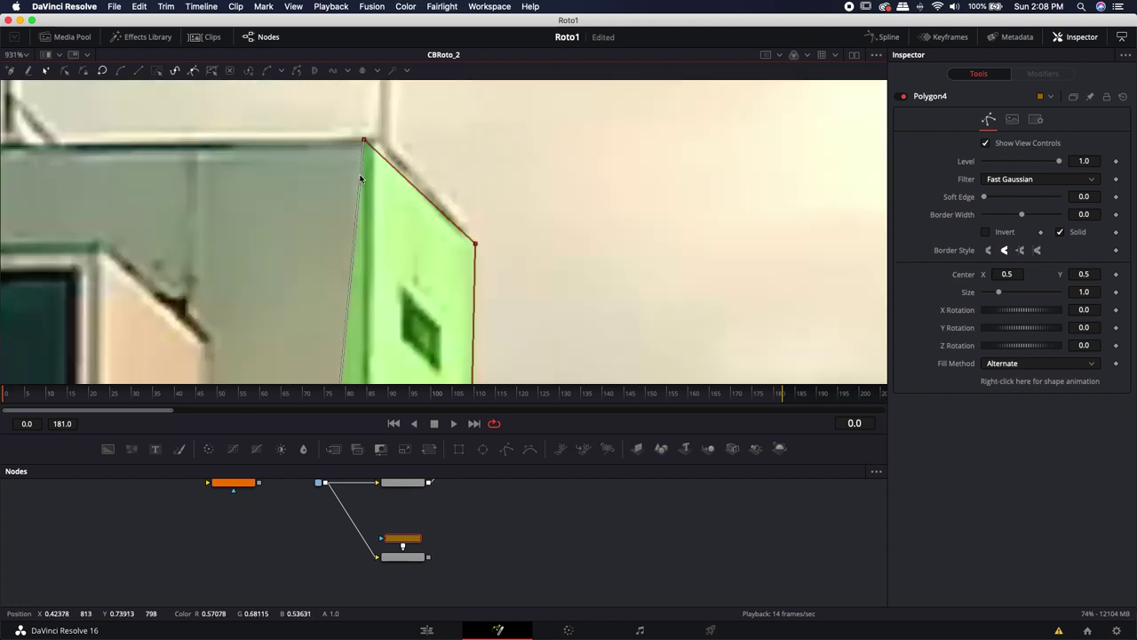
left_click_drag(363, 178, 368, 139)
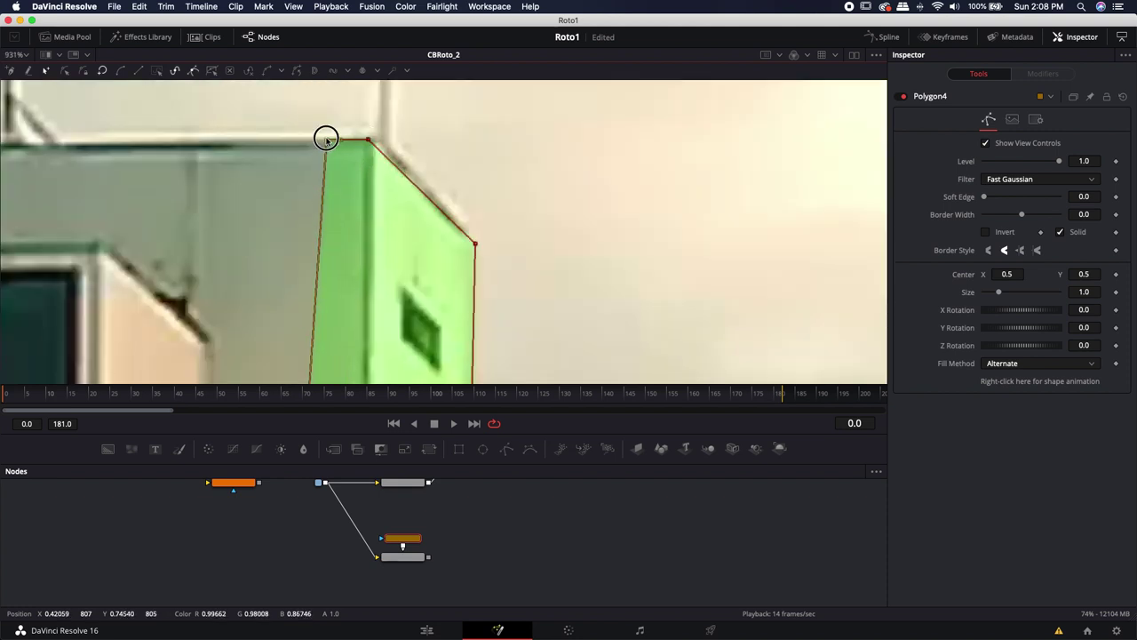
key("super+z")
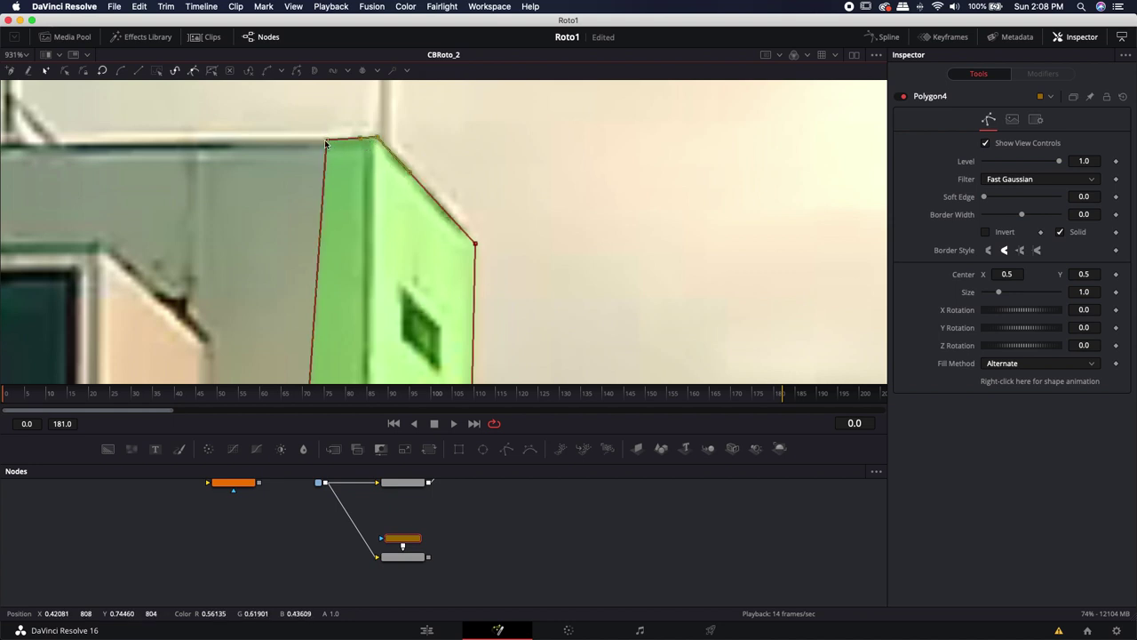
left_click_drag(327, 139, 324, 138)
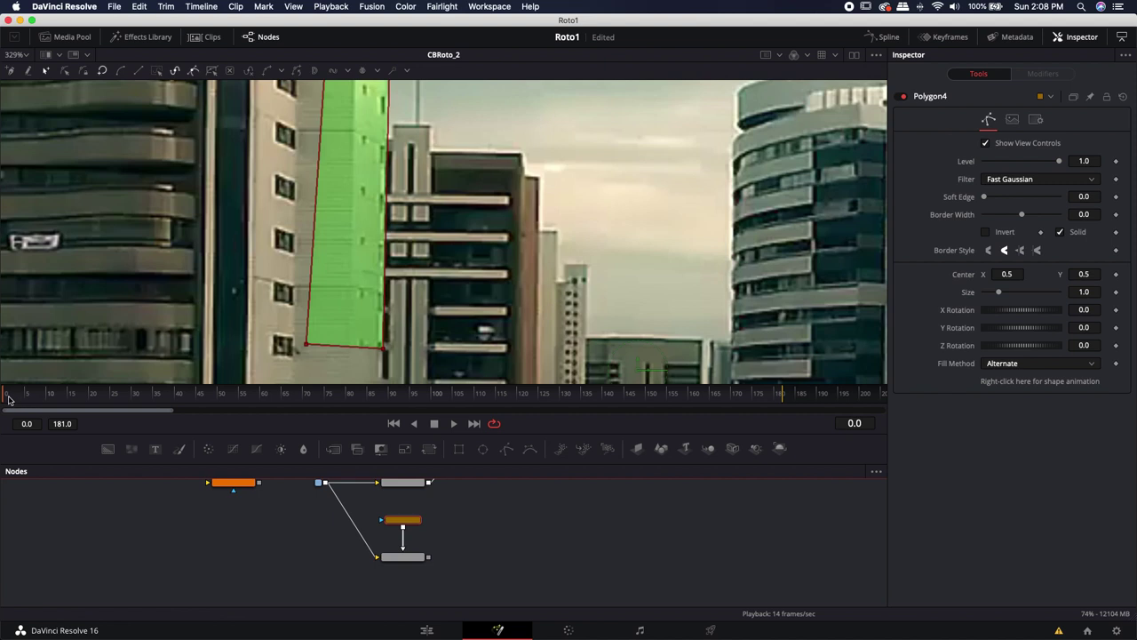
Go to frame 181, select all the polygon's points, and move the mask back onto the tower's right-hand face.
left_click_drag(9, 399, 782, 398)
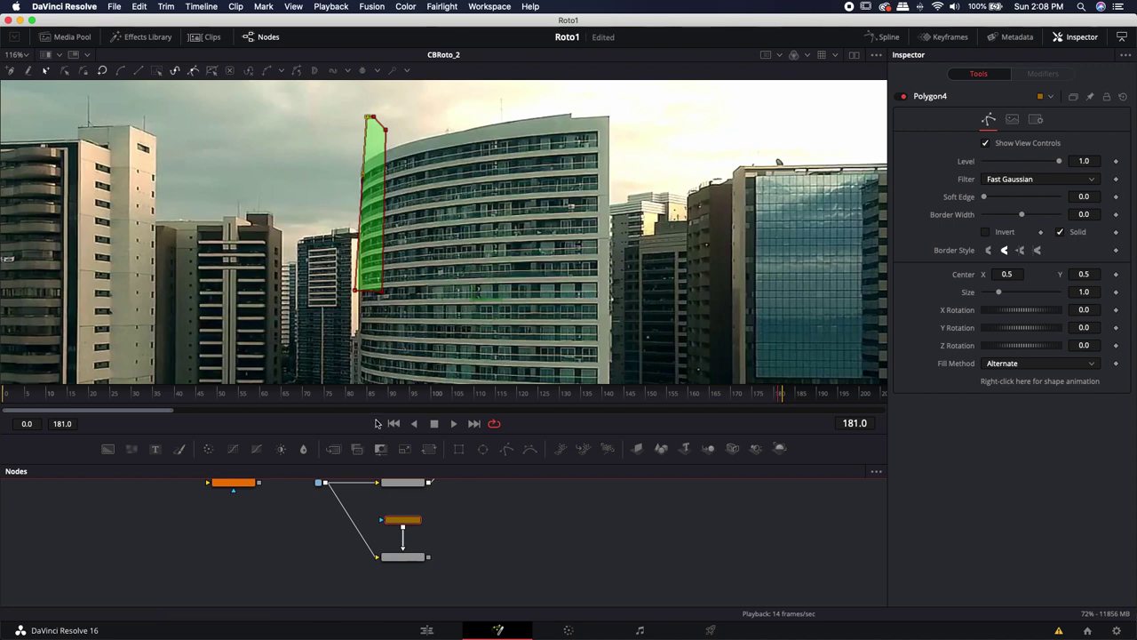
right_click(1022, 381)
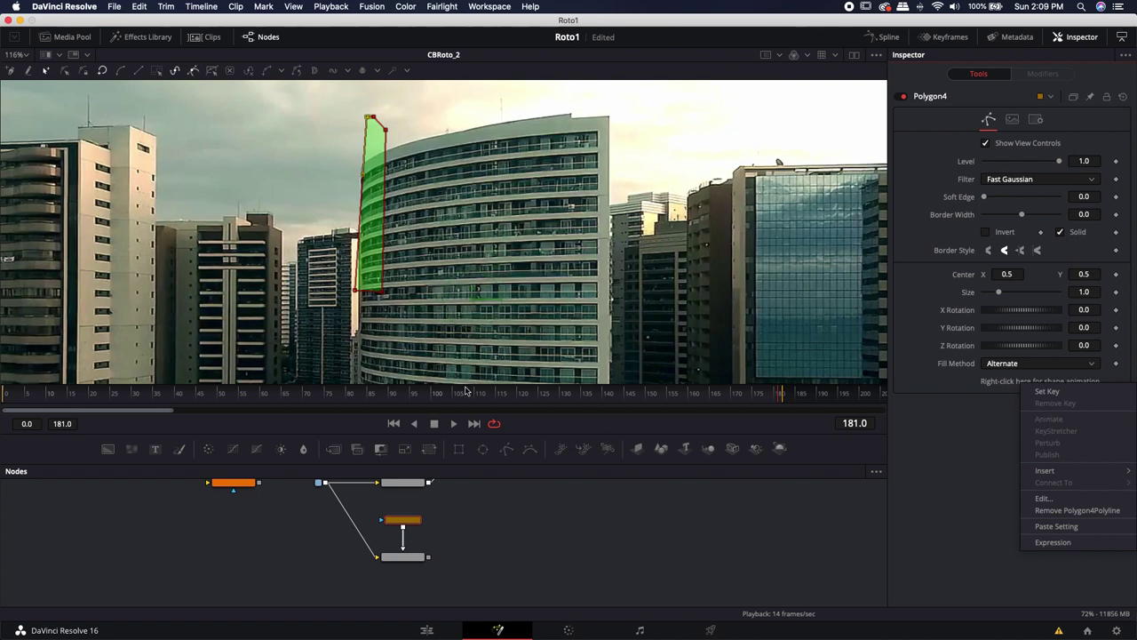
left_click(411, 318)
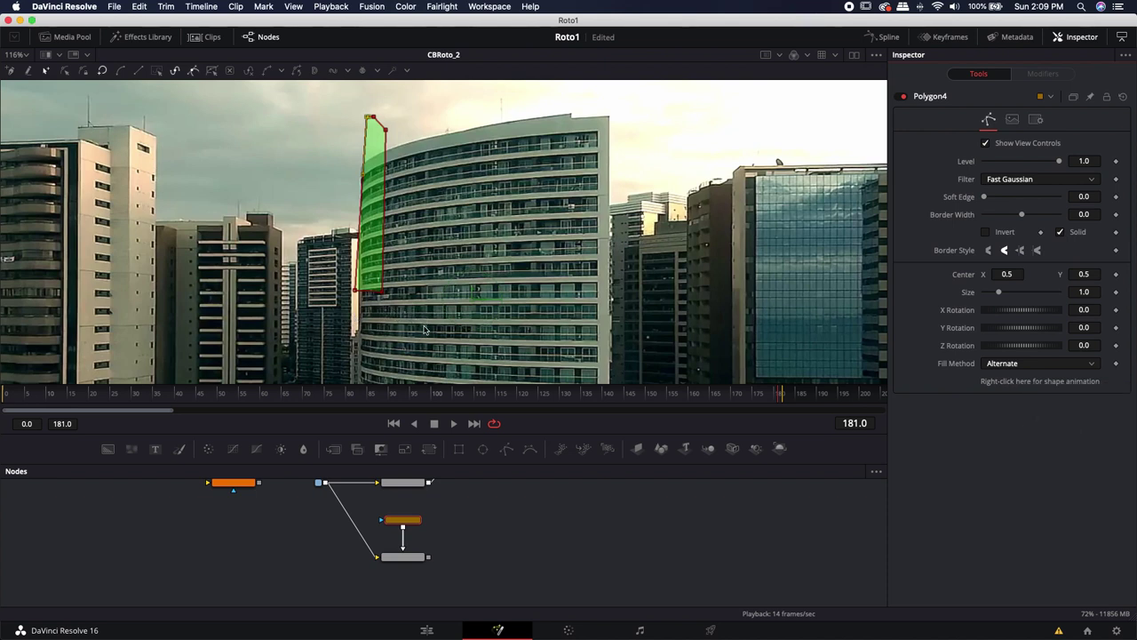
left_click_drag(425, 329, 327, 98)
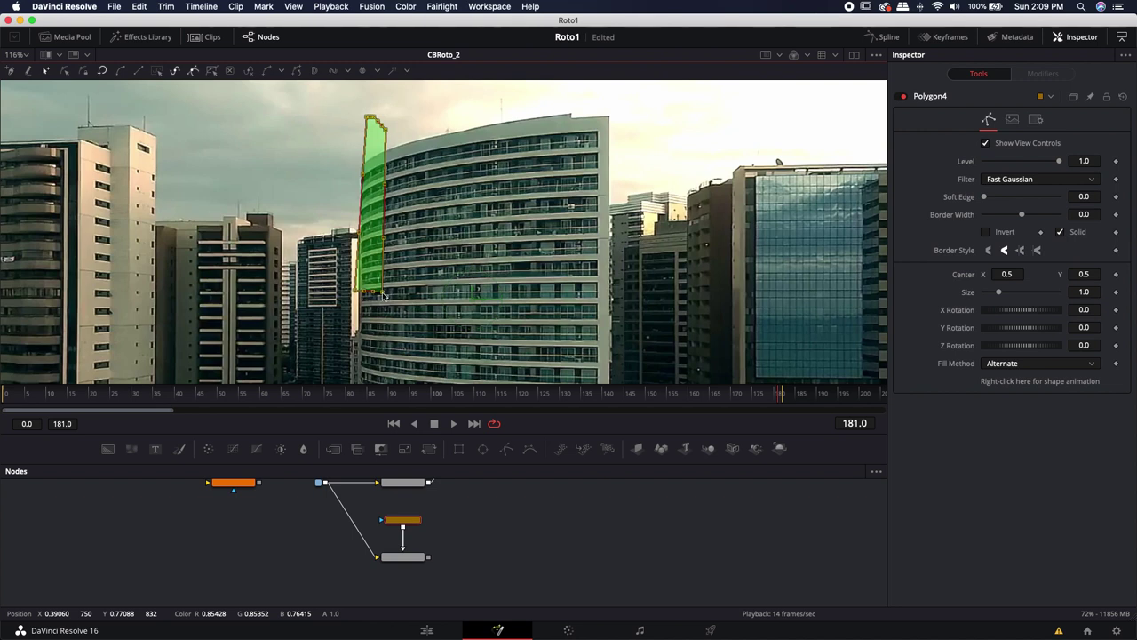
left_click_drag(384, 296, 152, 300)
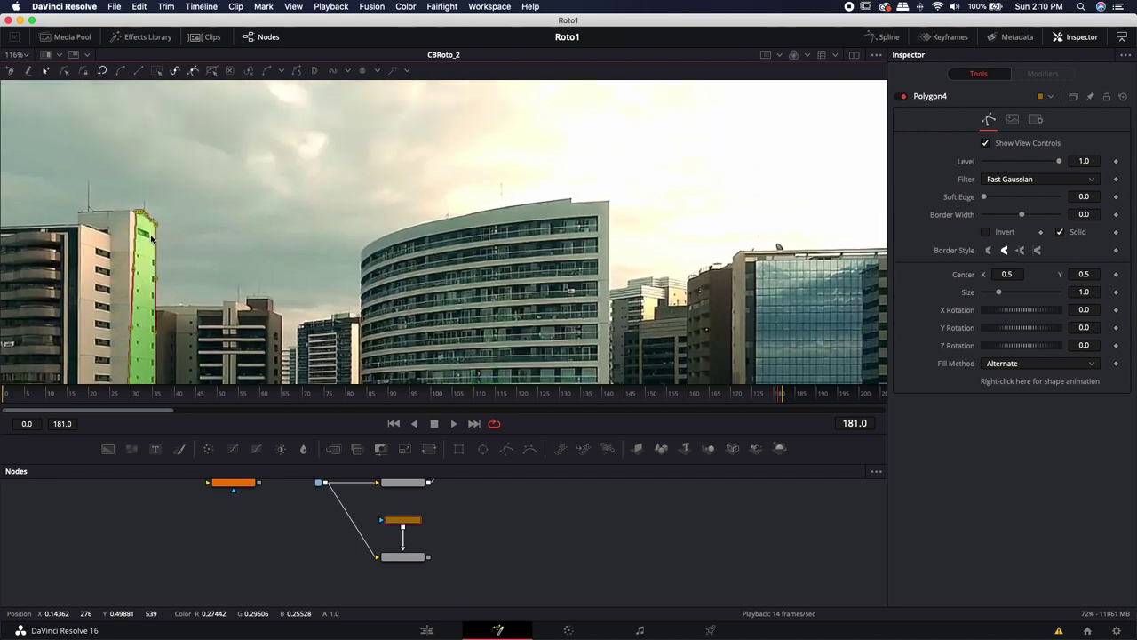
Refine the polygon's roof and bottom corner points at frame 181 to follow the edges of the tower's right-hand face.
scroll(153, 240, "up", 5)
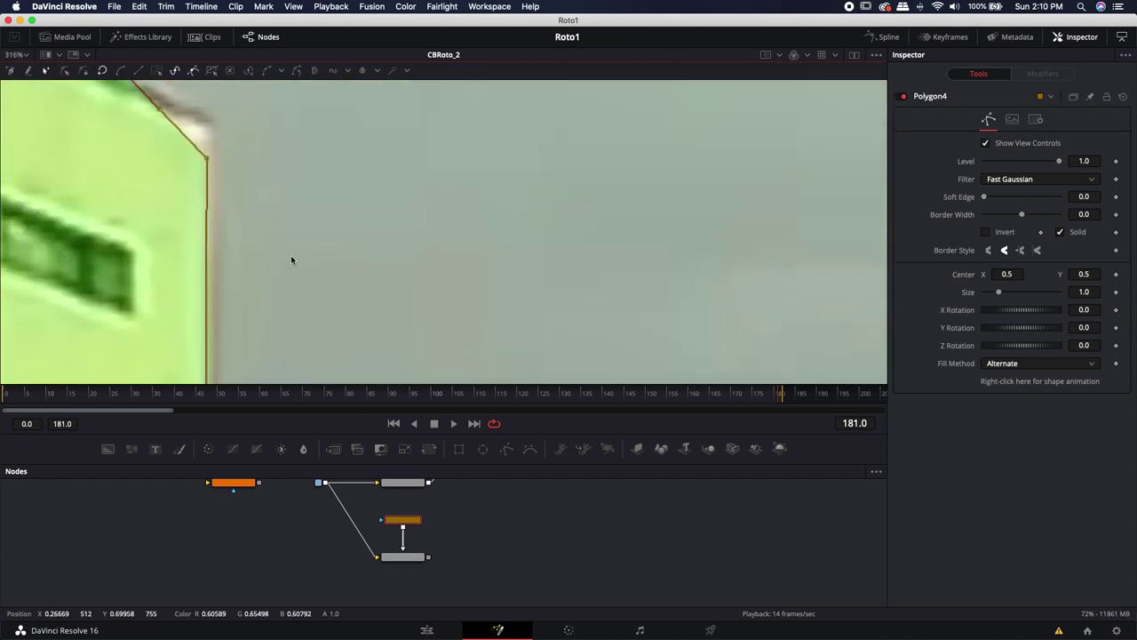
left_click_drag(206, 159, 214, 128)
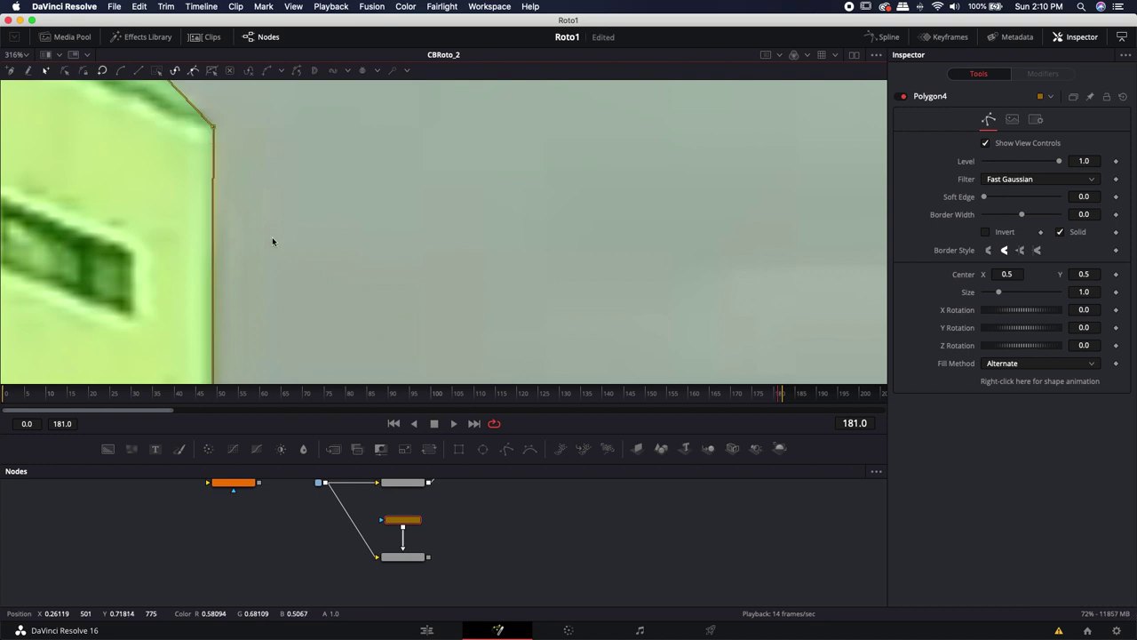
scroll(273, 244, "down", 6)
scroll(345, 350, "down", 5)
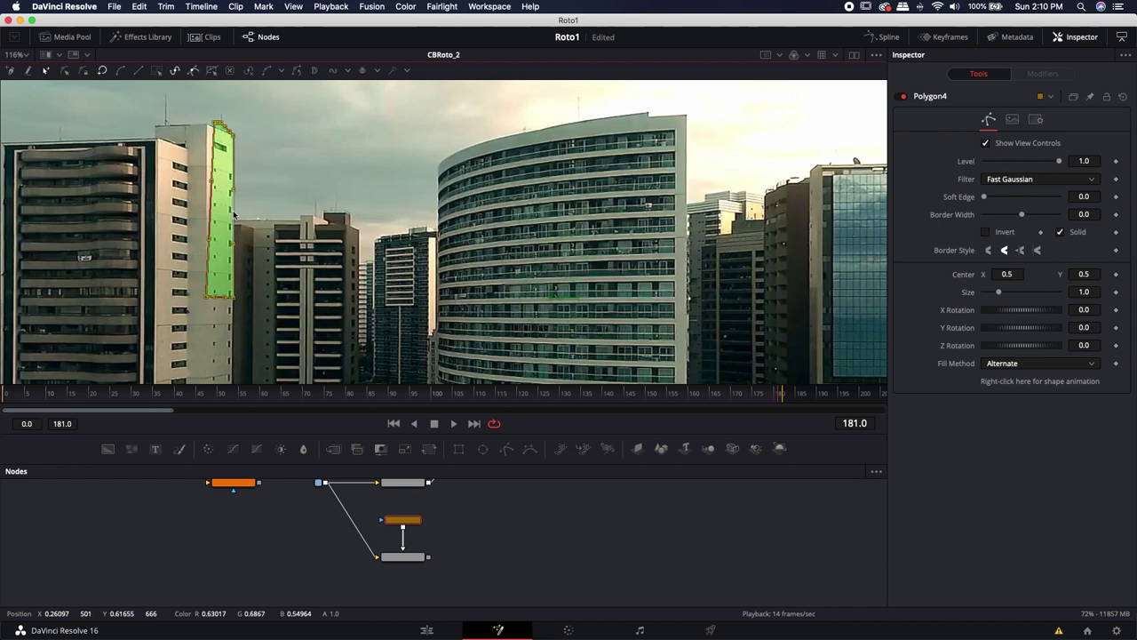
left_click_drag(233, 211, 515, 214)
scroll(226, 133, "up", 6)
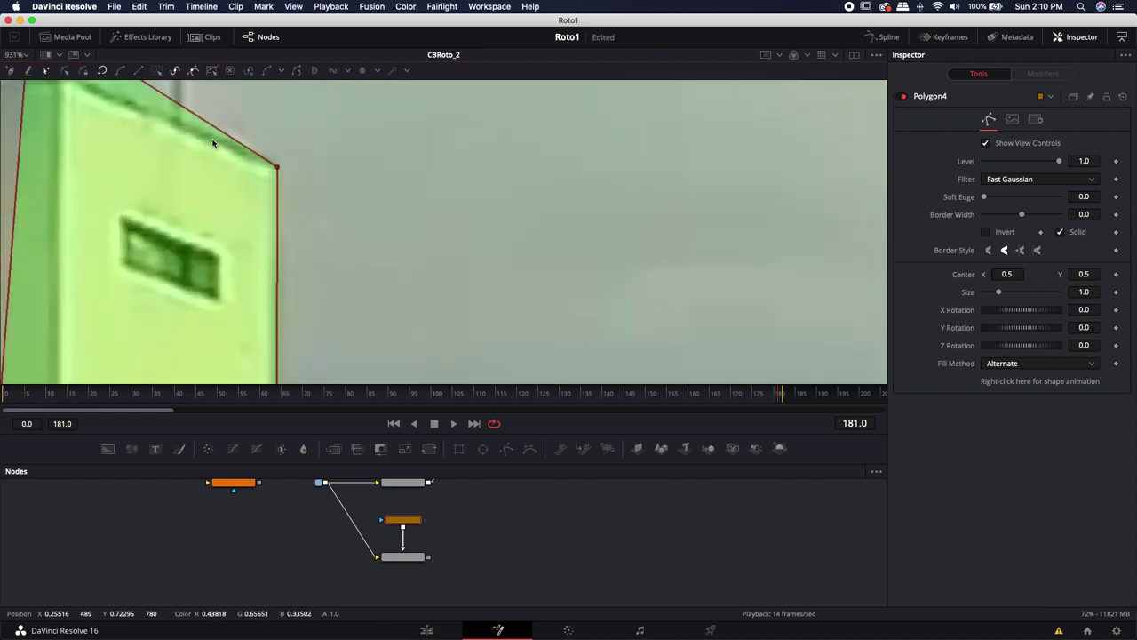
scroll(213, 142, "down", 4)
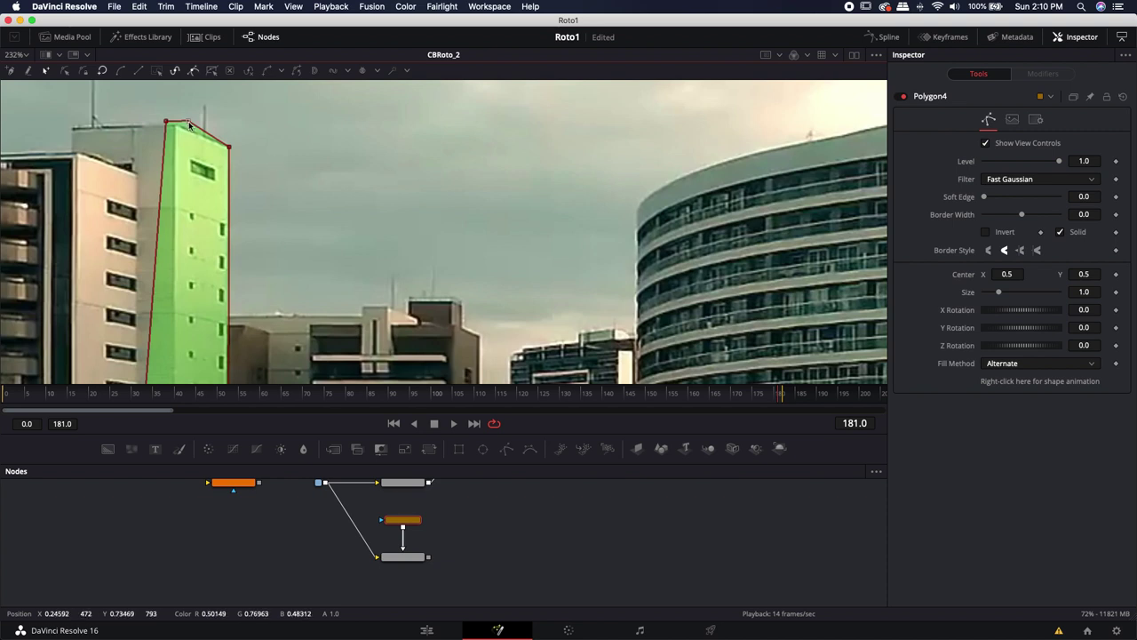
left_click_drag(189, 124, 153, 125)
scroll(312, 239, "down", 10)
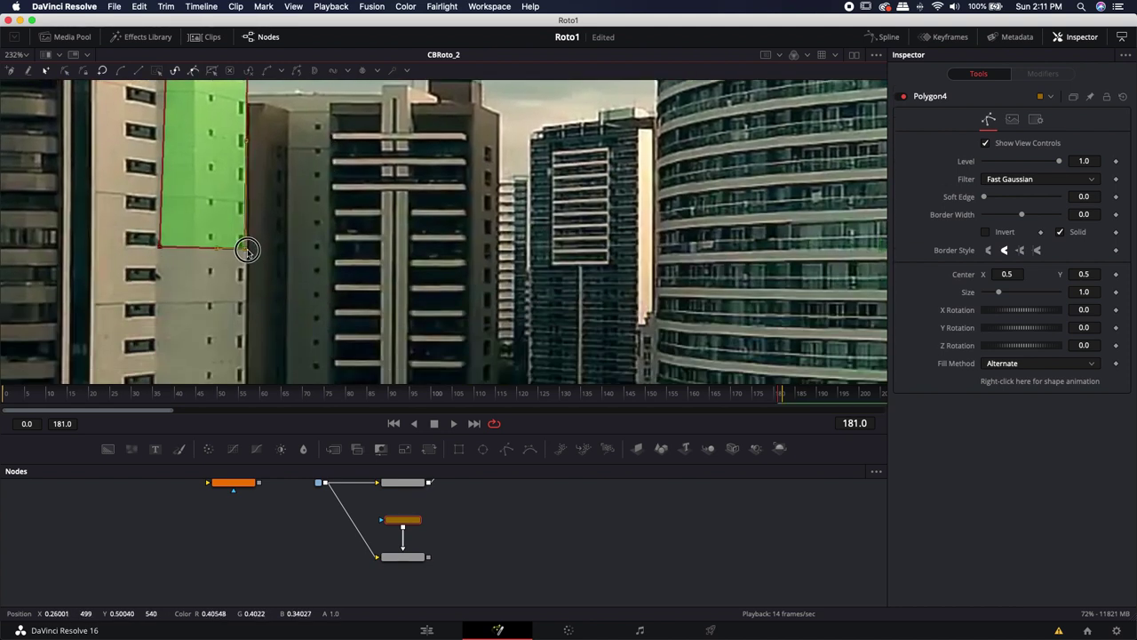
scroll(250, 222, "down", 4)
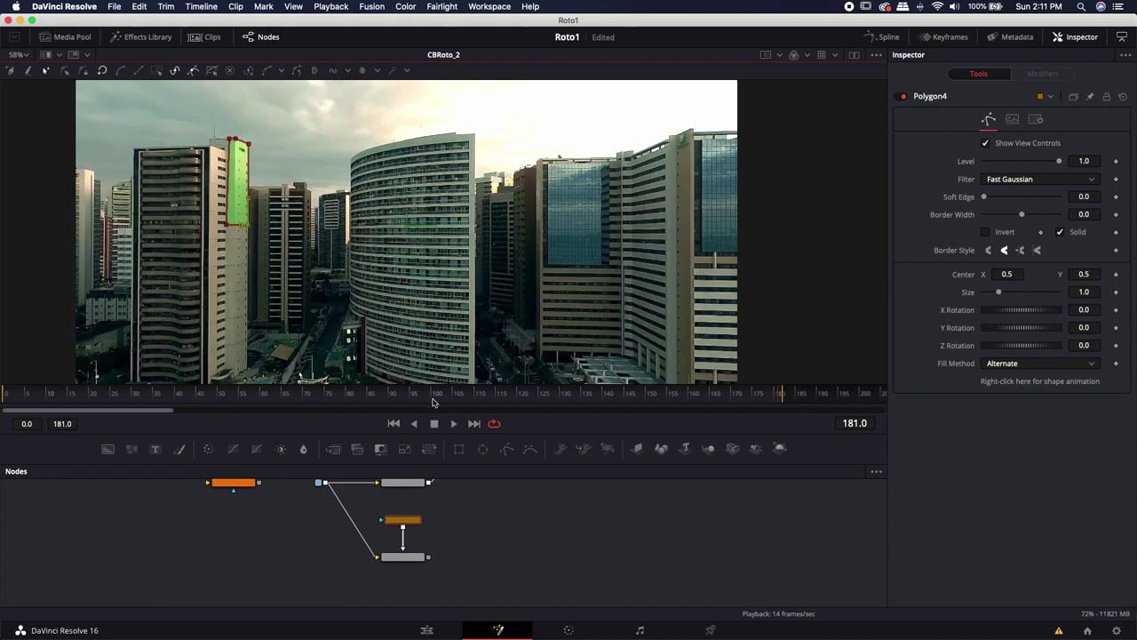
Scrub between frames 0 and 95 to check the mask, and fit its points to the tower's right-hand face at frame 95.
left_click(412, 396)
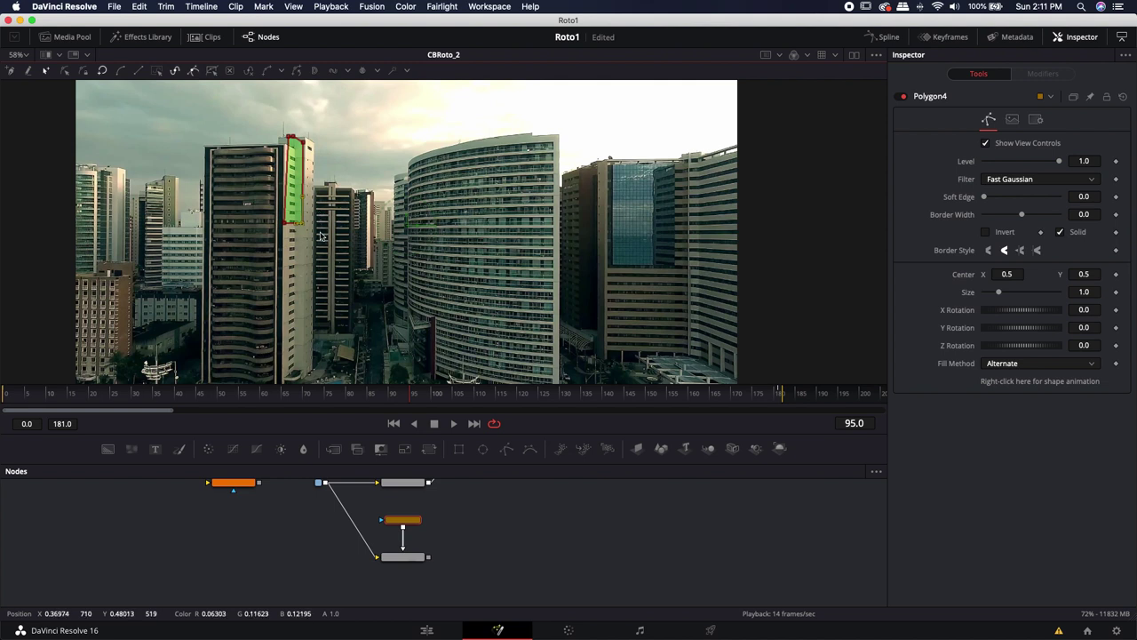
left_click_drag(263, 394, 7, 395)
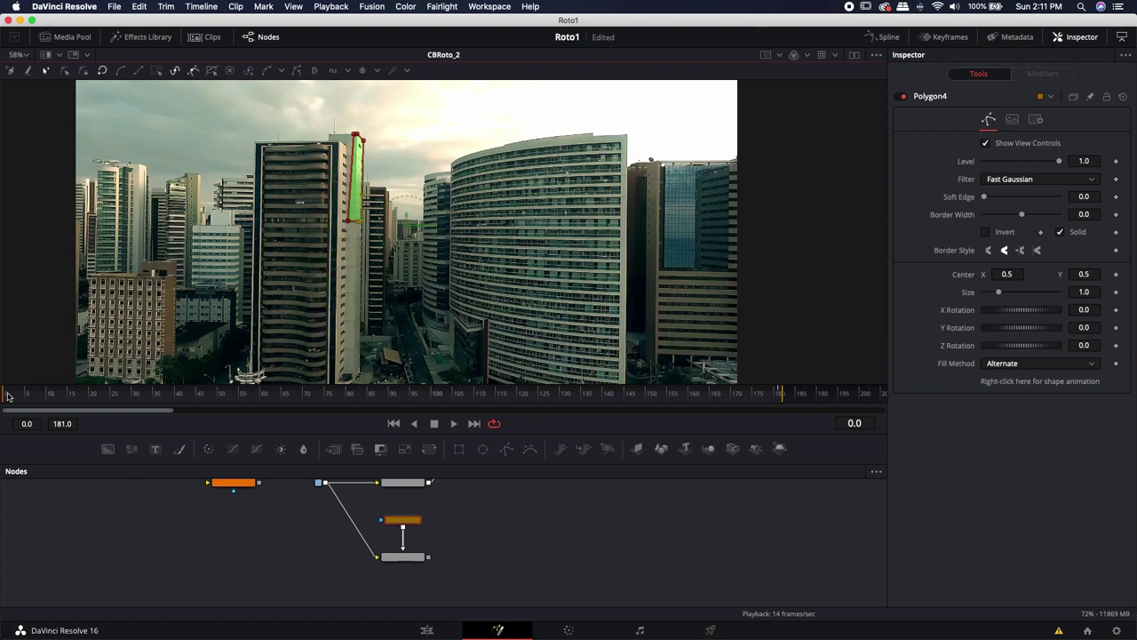
left_click_drag(7, 395, 412, 402)
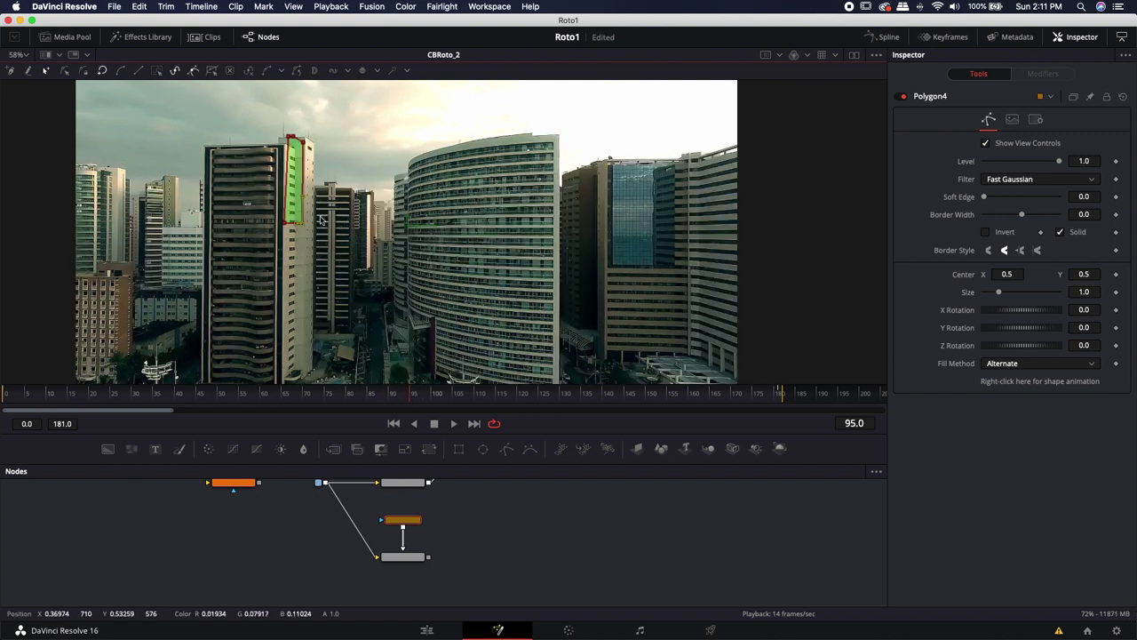
scroll(305, 221, "up", 5)
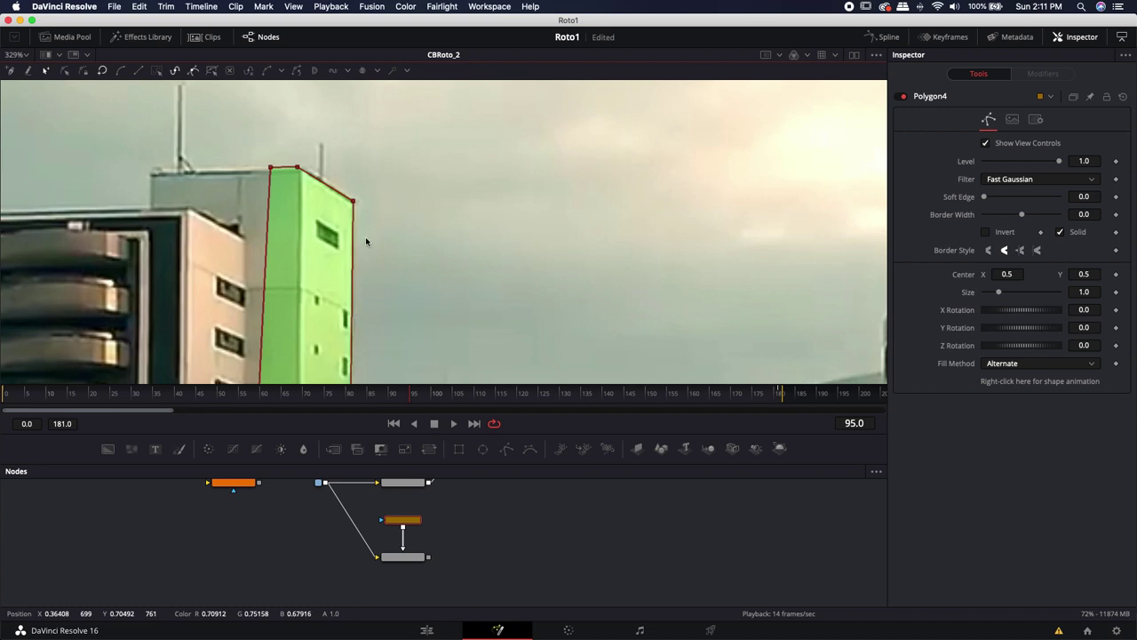
left_click(300, 169)
scroll(293, 171, "down", 10)
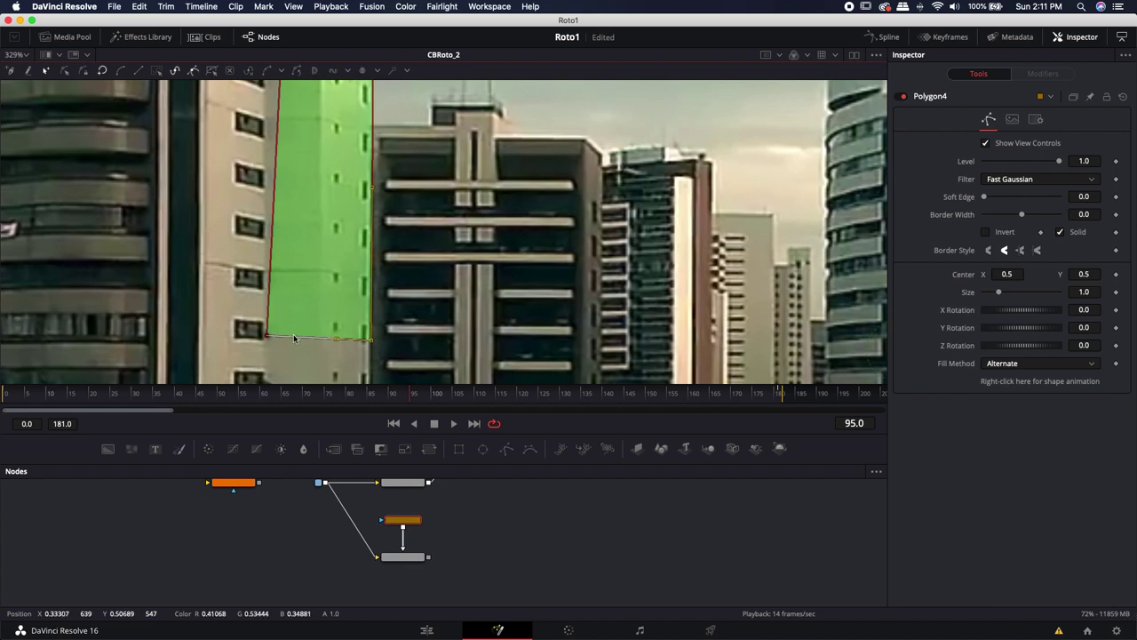
scroll(351, 264, "down", 8)
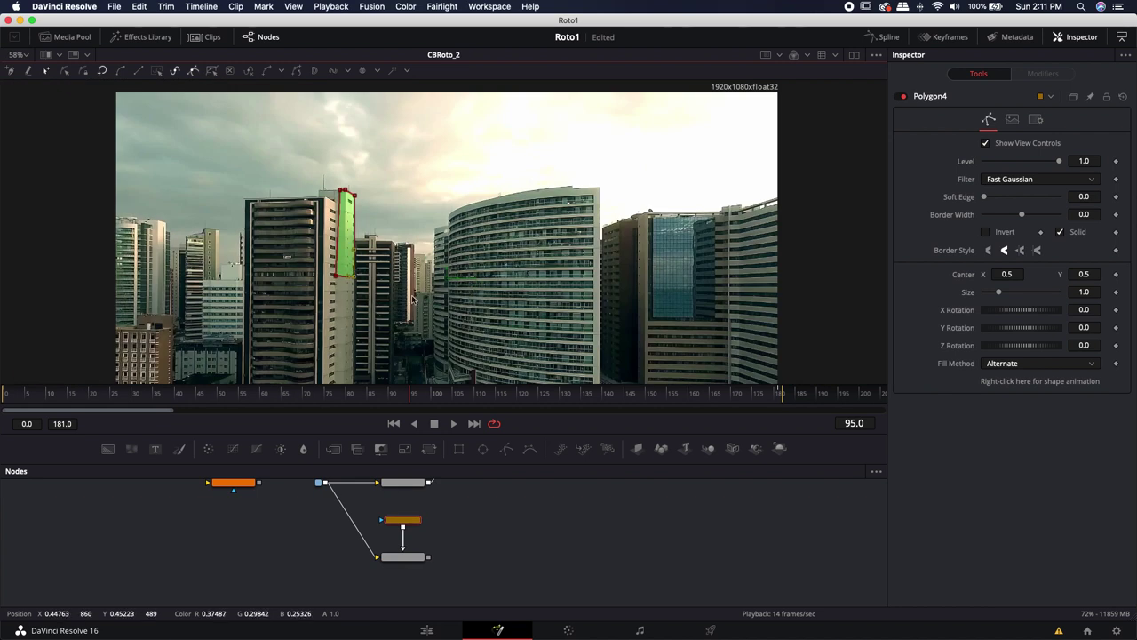
Align the polygon with the roofline and side edges of the tower's right-hand face at frame 141.
left_click_drag(620, 402, 609, 399)
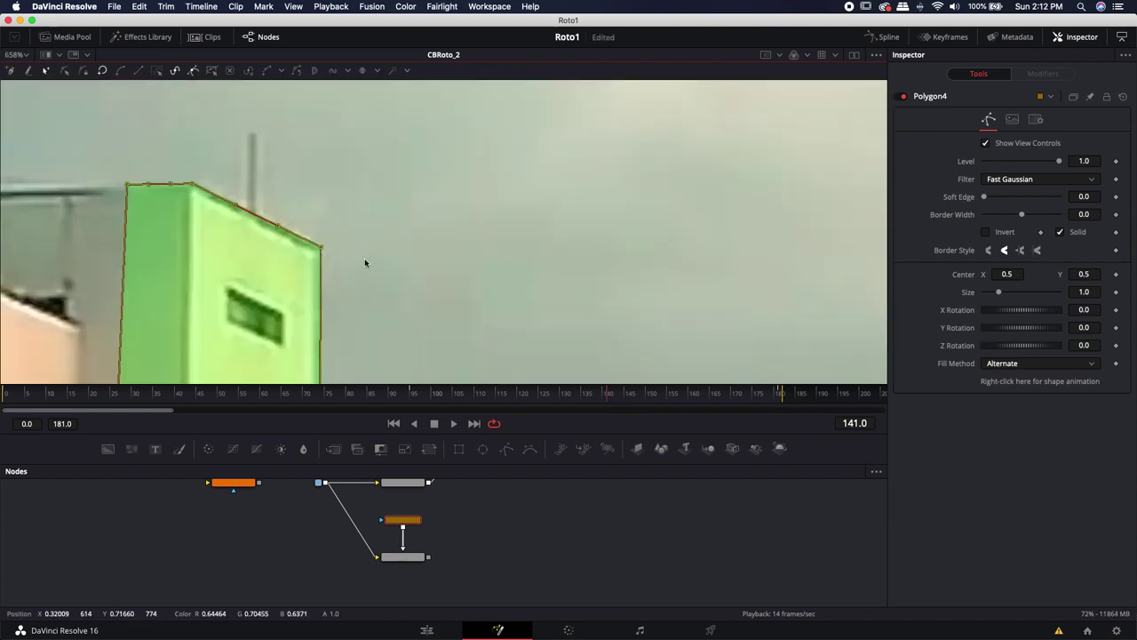
scroll(364, 263, "down", 4)
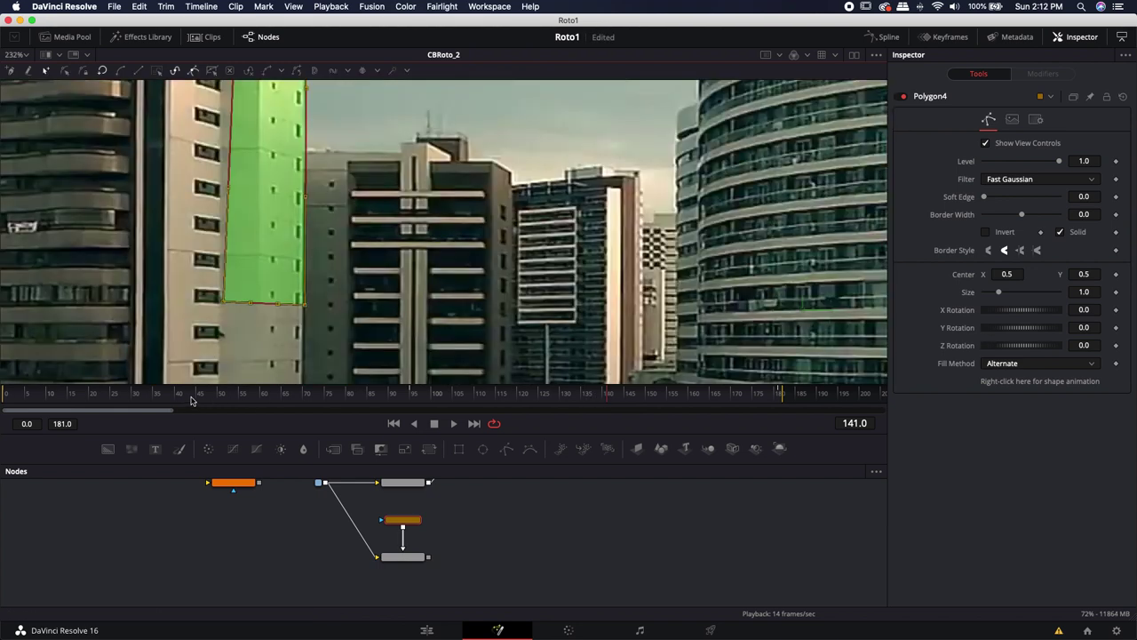
Fit the polygon's roofline and upper corner points to the tower's right-hand face at frame 43, and scrub the clip to check the mask.
left_click(190, 400)
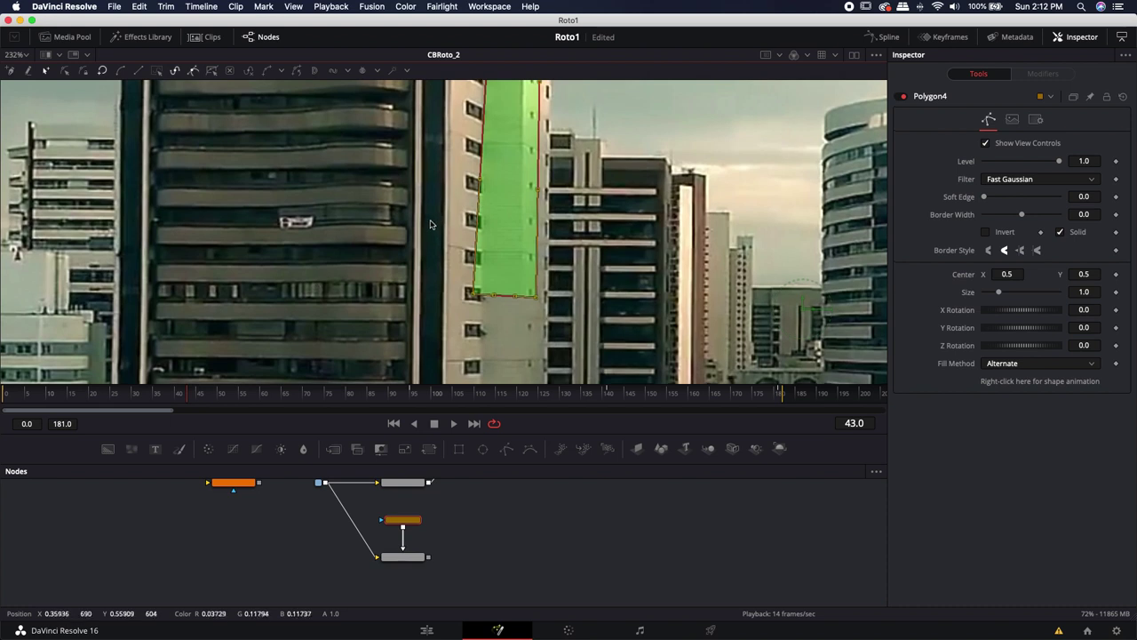
scroll(512, 250, "down", 3, "ctrl")
left_click_drag(512, 249, 482, 238)
left_click_drag(425, 309, 293, 98)
left_click_drag(416, 193, 362, 193)
scroll(362, 193, "up", 6, "ctrl")
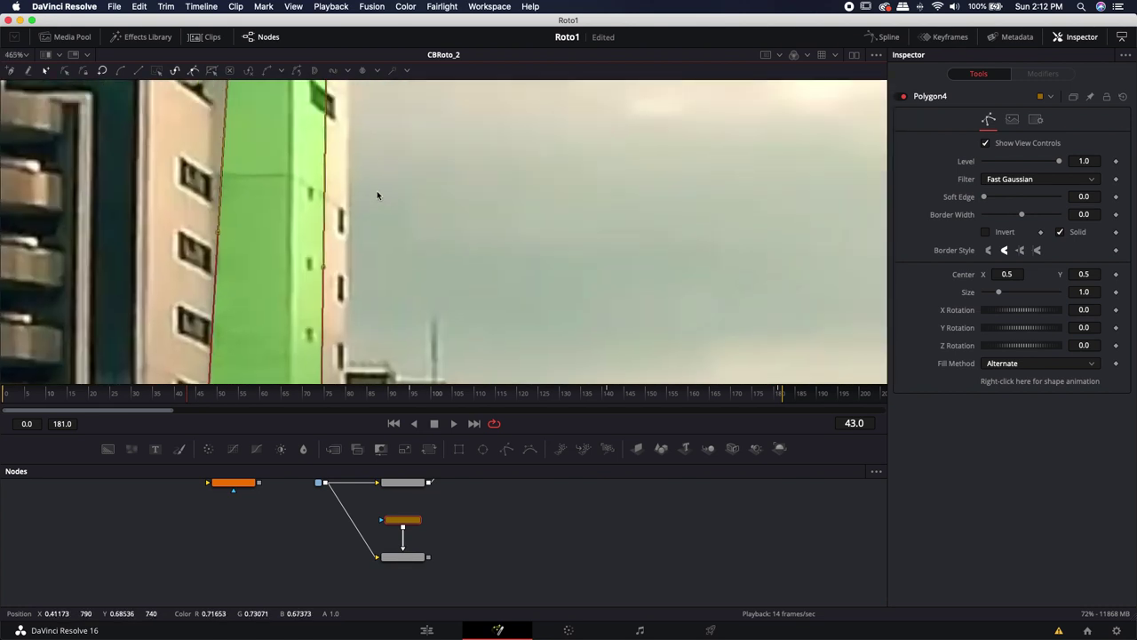
left_click_drag(311, 114, 330, 107)
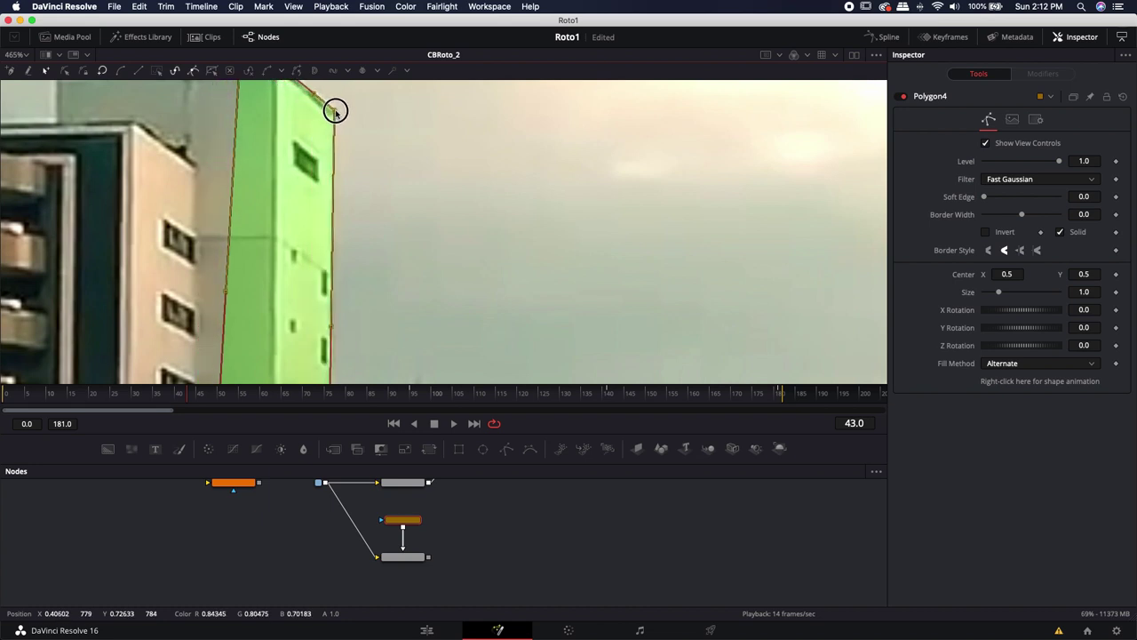
scroll(190, 116, "up", 2)
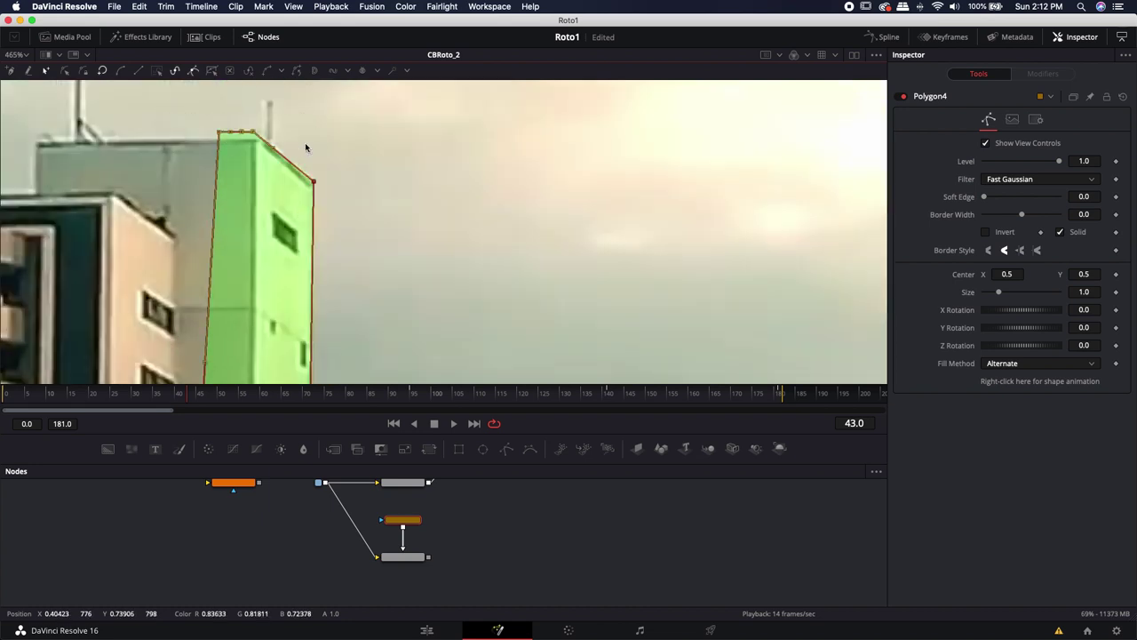
left_click_drag(234, 135, 253, 141)
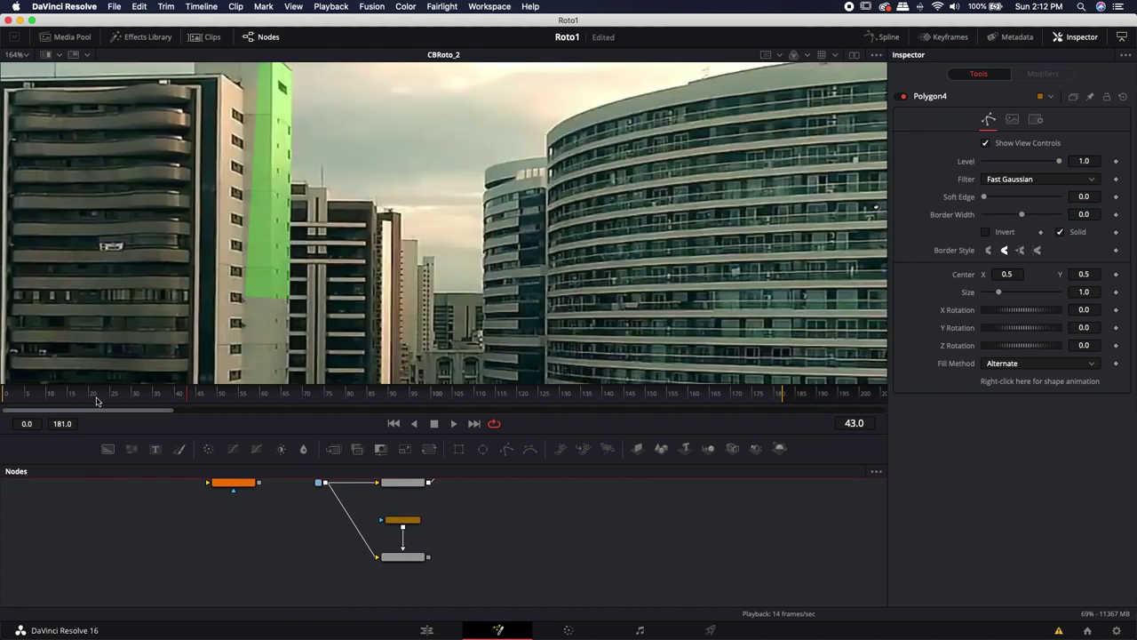
left_click(93, 396)
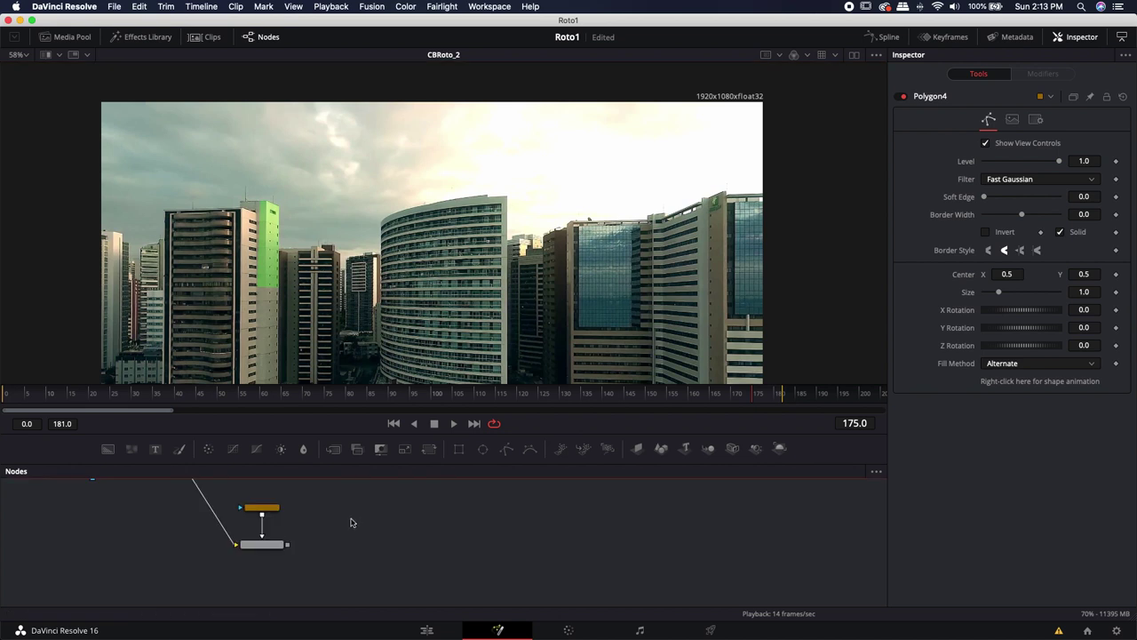
Merge the green roto node's output into the main chain ahead of MediaOut1, and set the new merge's apply mode to Darken.
scroll(318, 539, "up", 3)
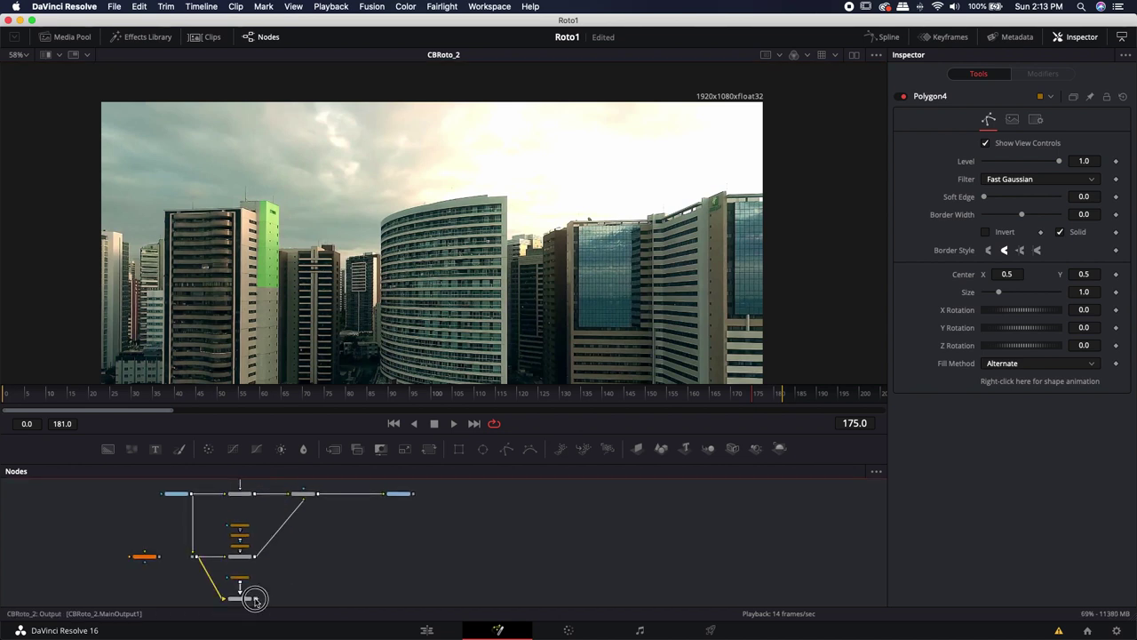
left_click_drag(255, 598, 318, 495)
left_click(318, 495)
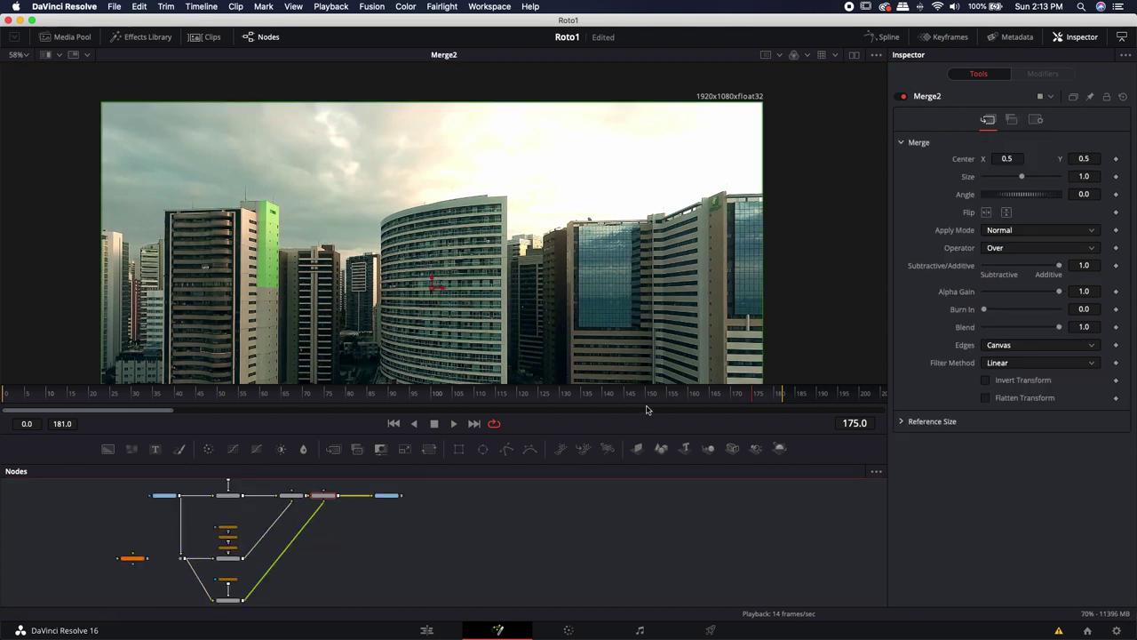
left_click(1007, 230)
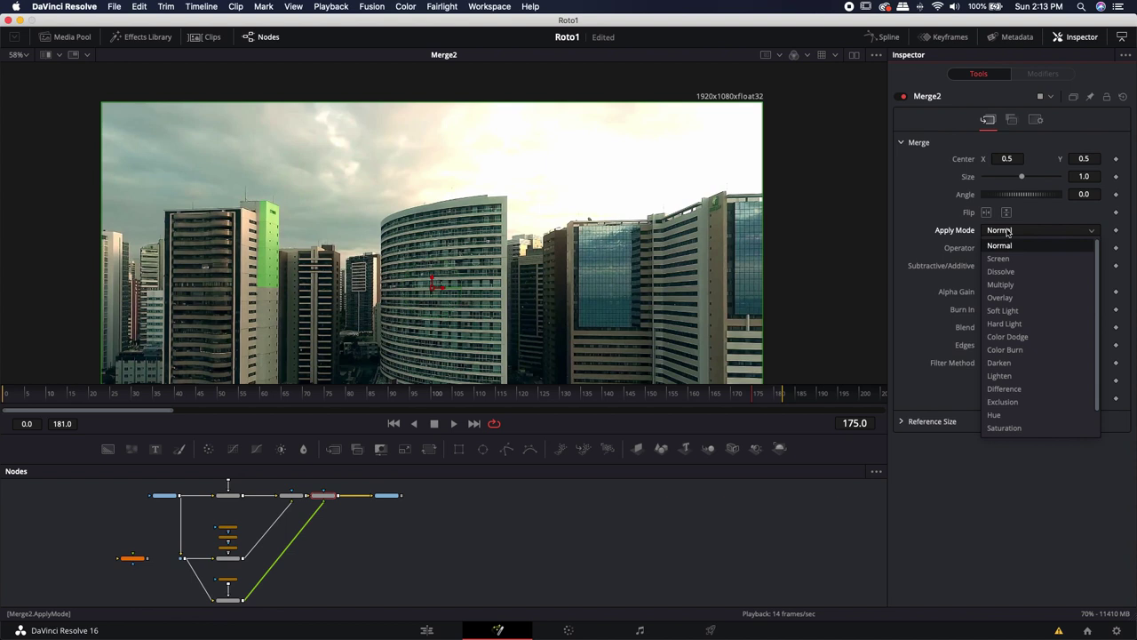
left_click(1000, 363)
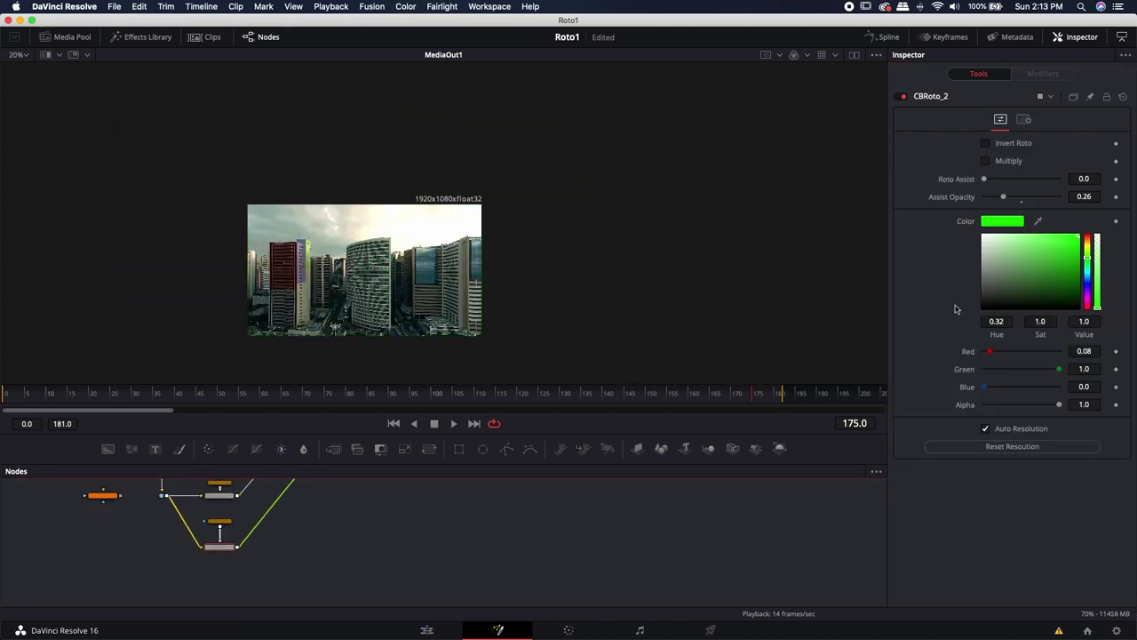
Set the assist opacity of CBRoto_2 to 1.0, and select its polygon mask node.
left_click_drag(1005, 197, 1064, 197)
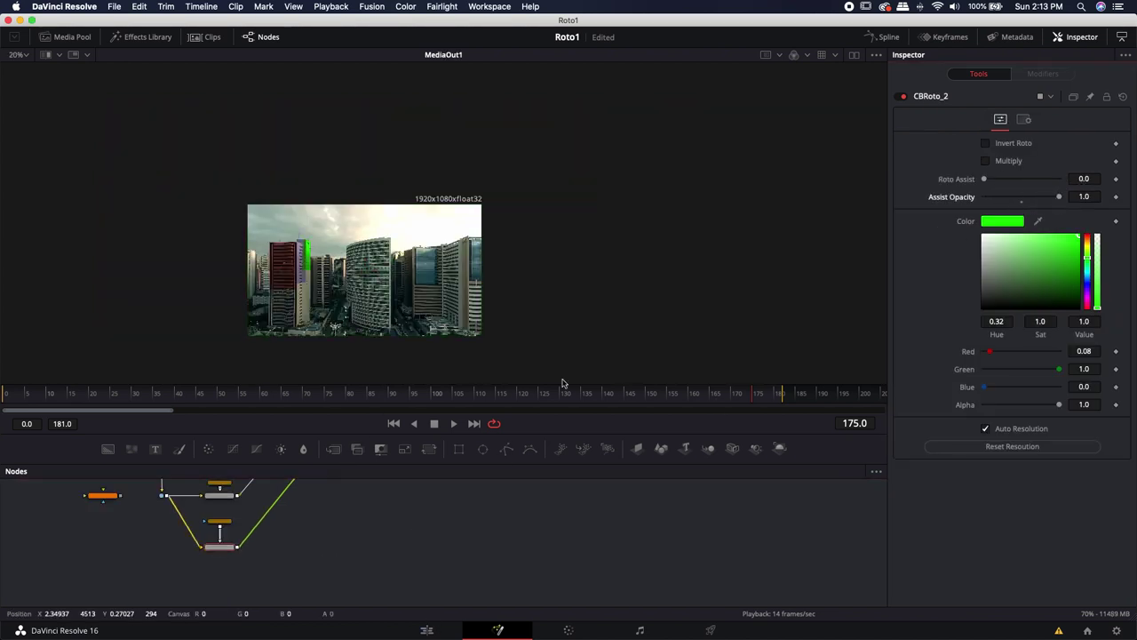
scroll(297, 546, "up", 1)
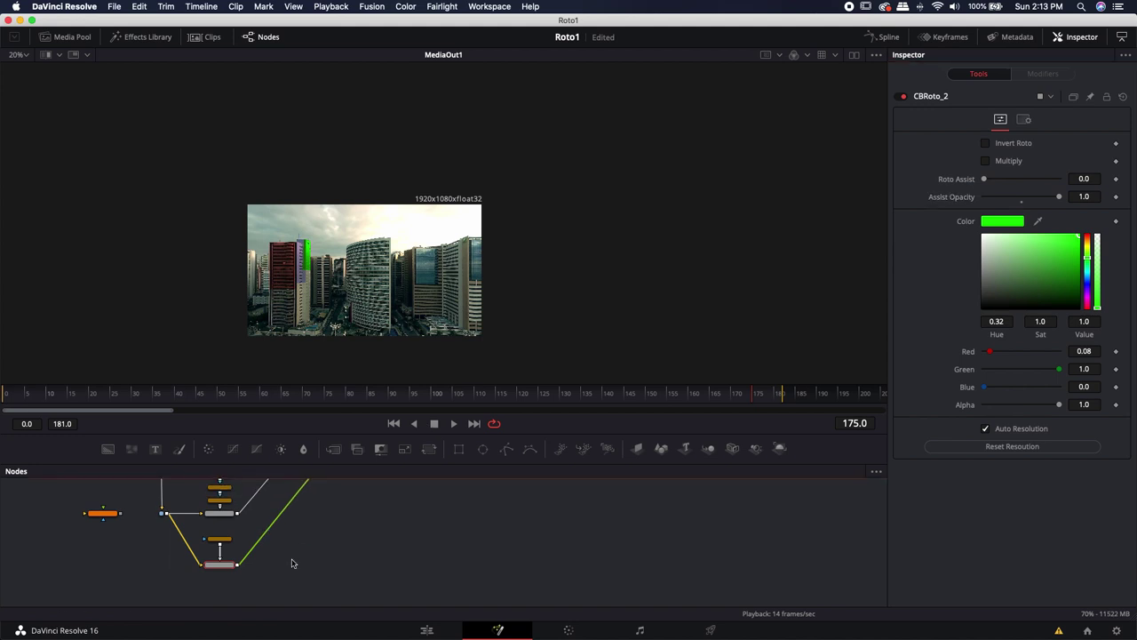
scroll(223, 518, "up", 1)
left_click(220, 536)
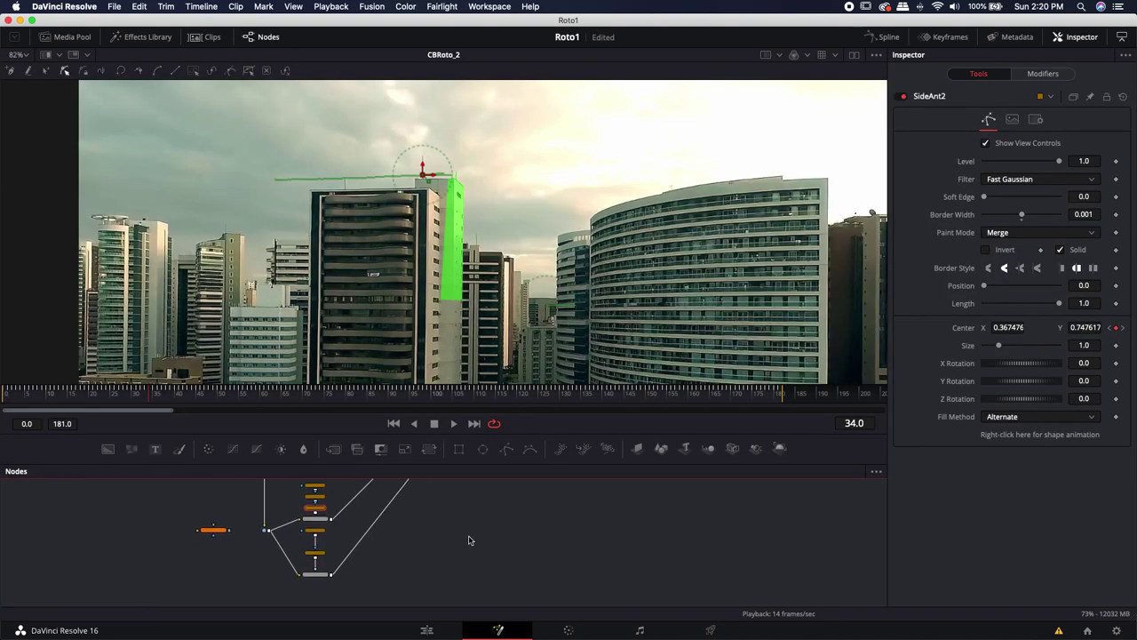
View the combined output of Merge2 to examine the red, blue and green mattes together.
scroll(464, 551, "up", 2)
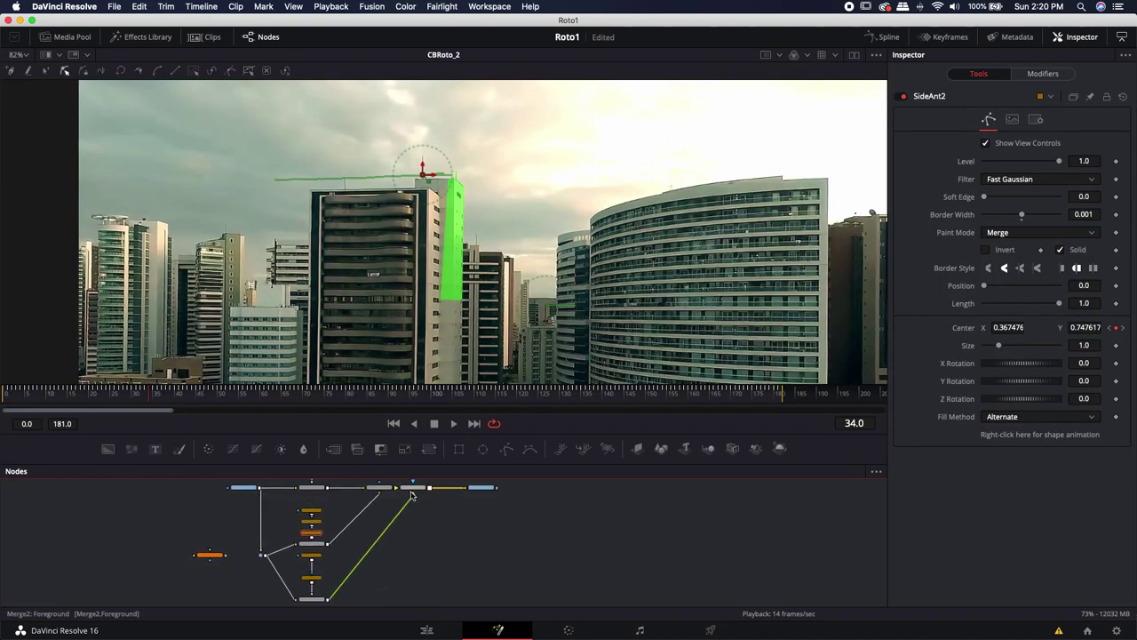
left_click_drag(413, 488, 414, 346)
left_click(514, 547)
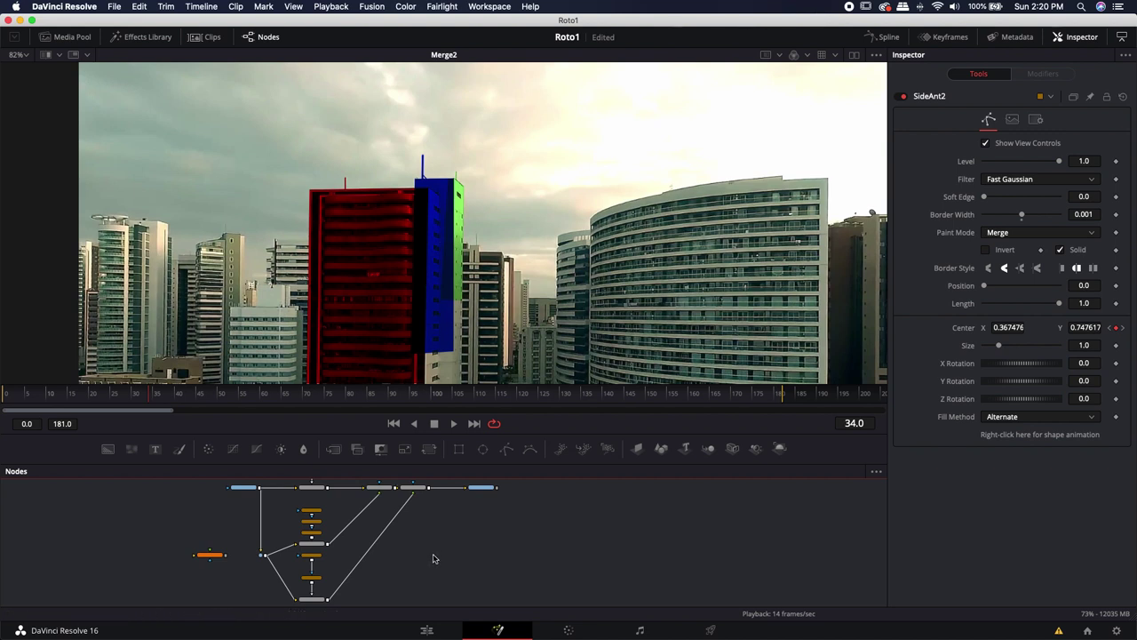
Set Roto Assist to 1.0 on the roto nodes to cut the tower's faces out of the background.
scroll(435, 560, "up", 1)
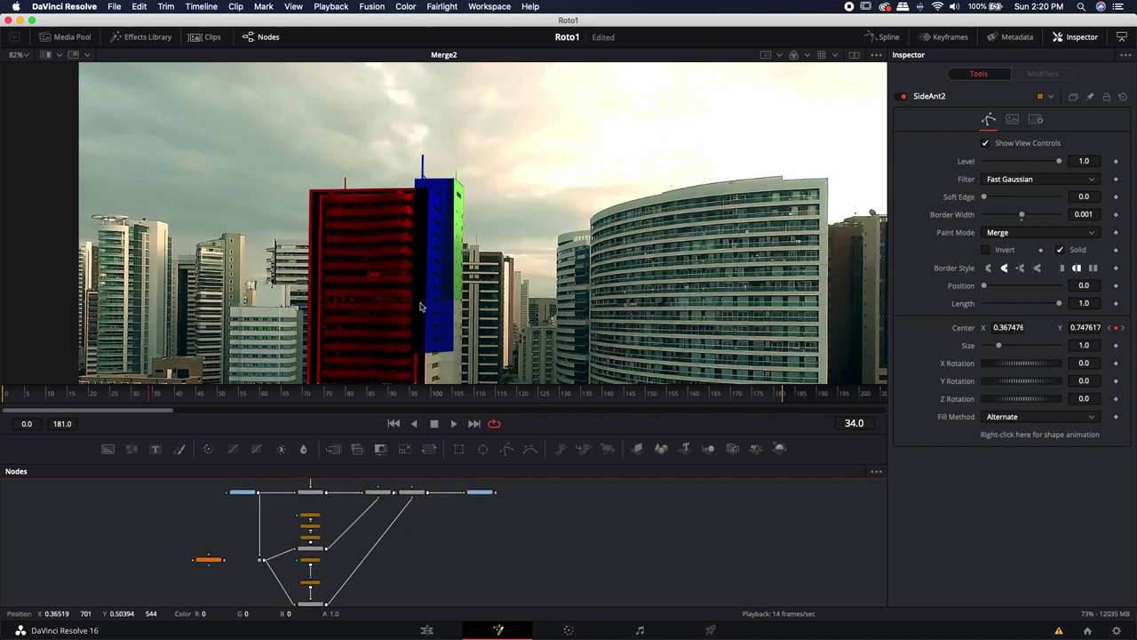
left_click(306, 494)
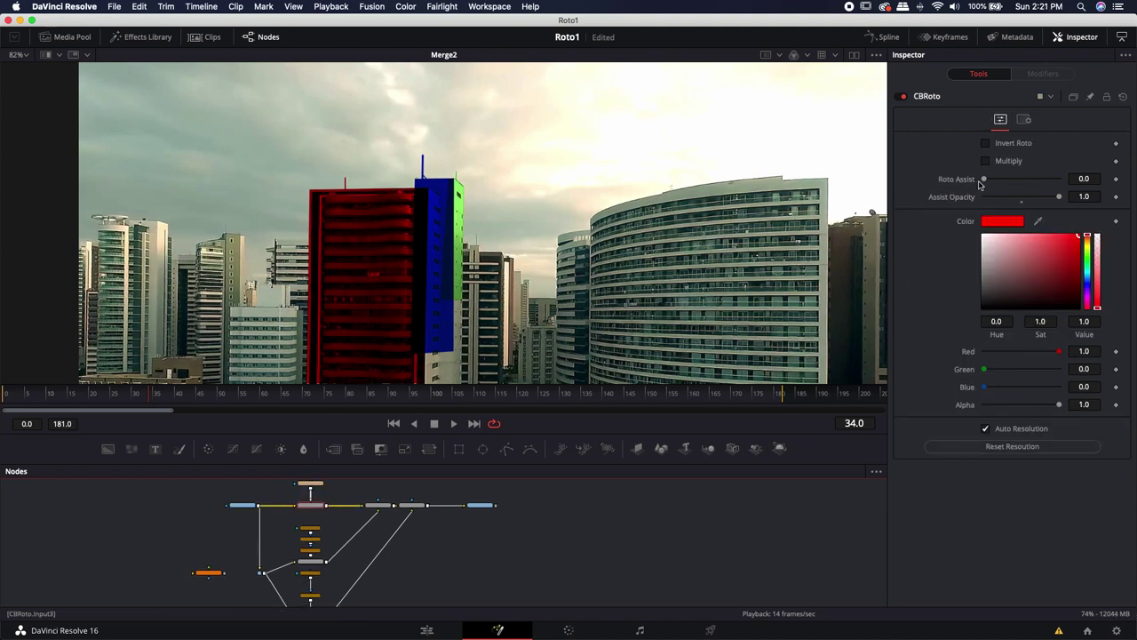
left_click_drag(986, 180, 1132, 178)
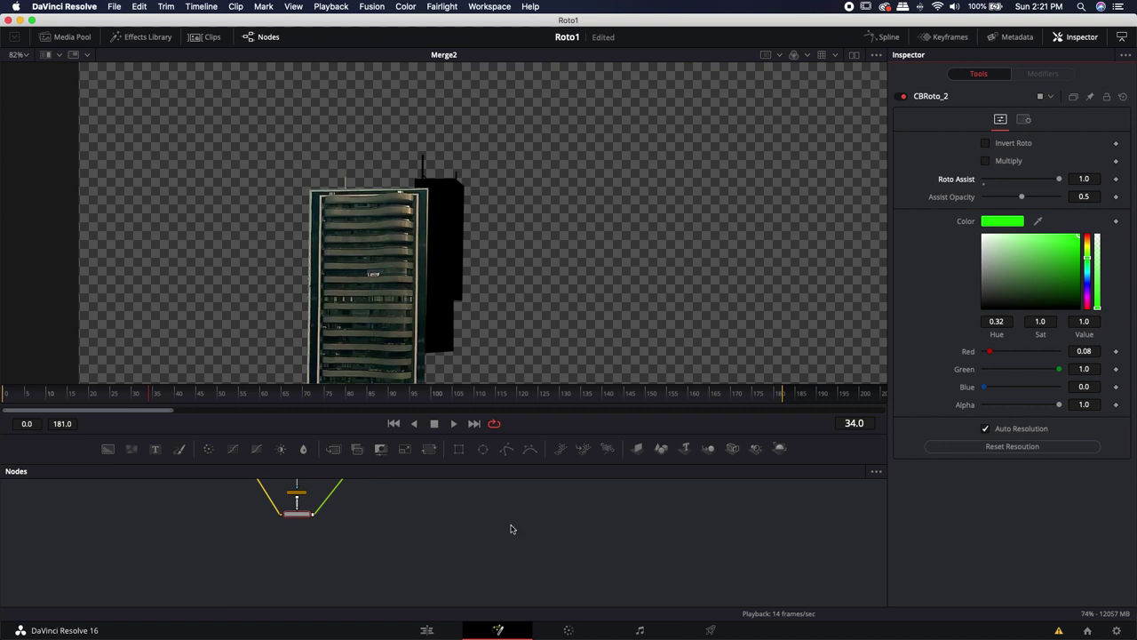
Change the apply mode of both Merge1 and Merge2 to Normal.
scroll(511, 551, "up", 5)
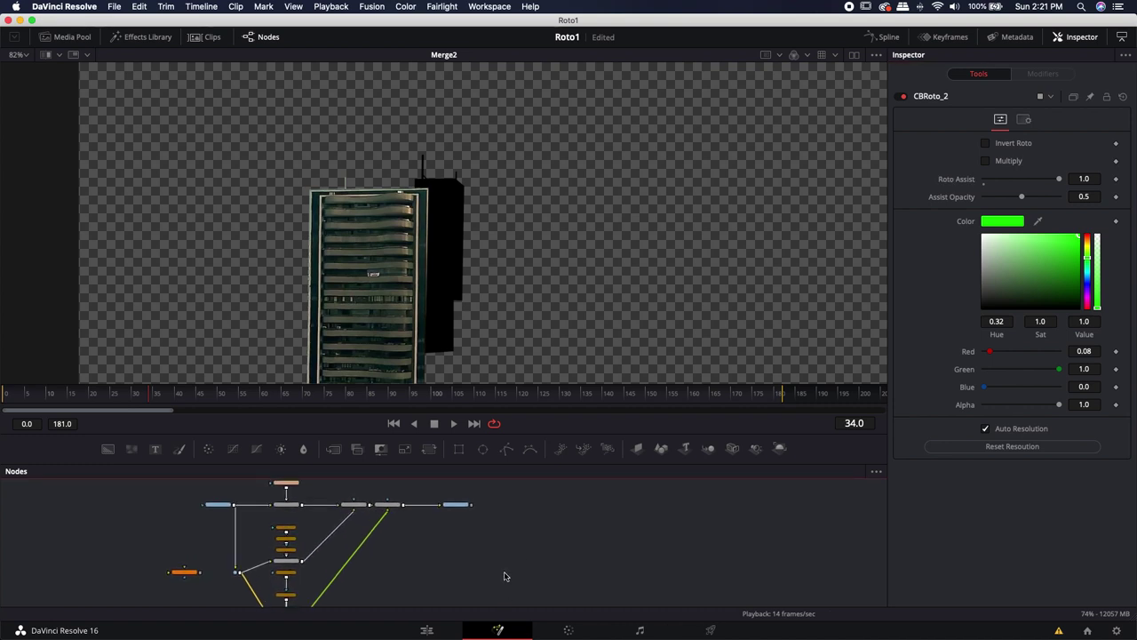
left_click(355, 512)
left_click(1001, 232)
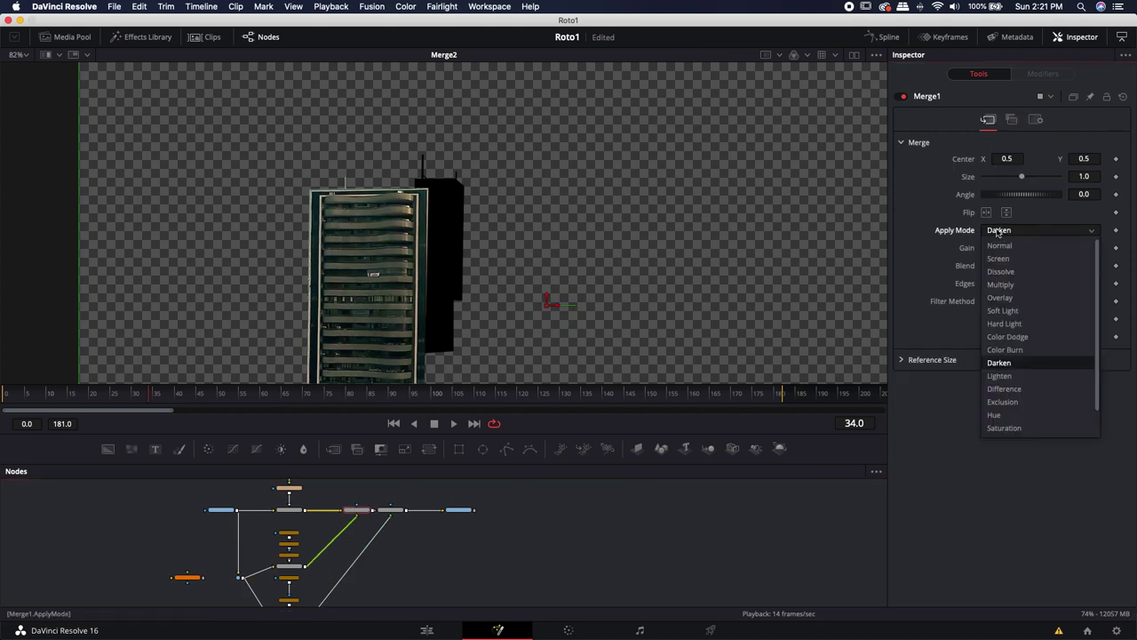
left_click(1001, 246)
left_click(389, 509)
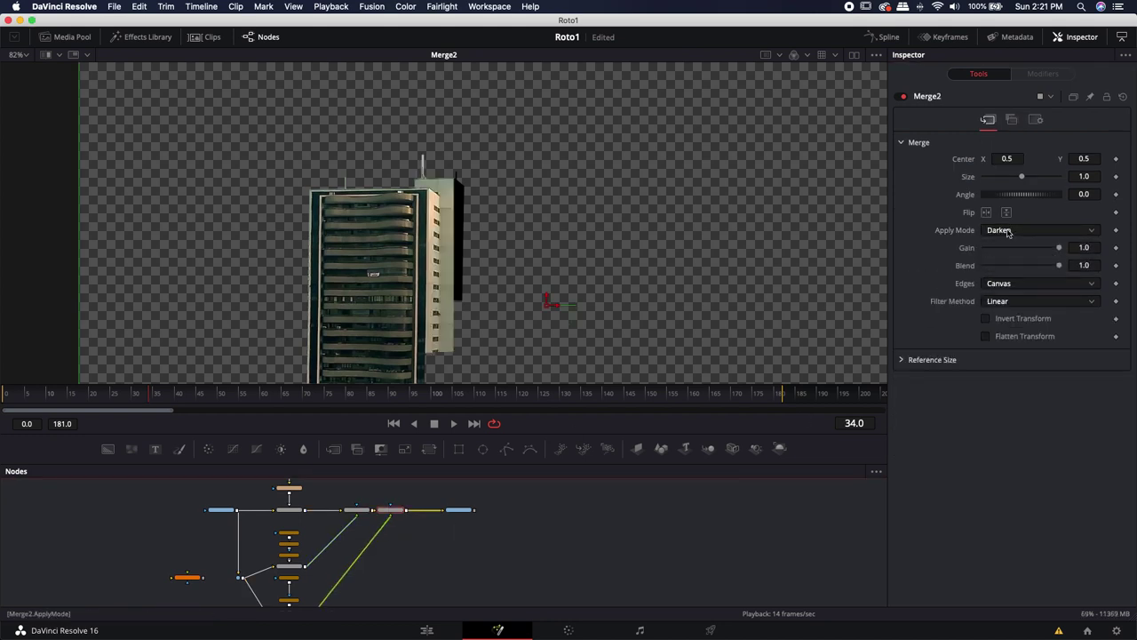
left_click(1006, 231)
left_click(1000, 247)
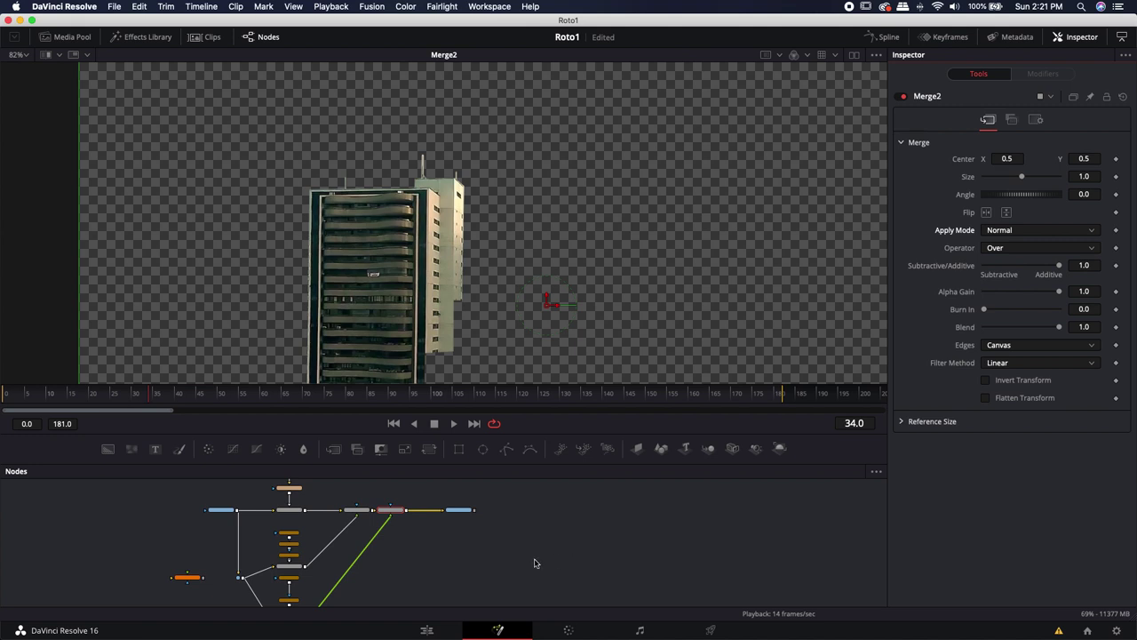
Inspect the cut-out tower and its antennas at frames 136 and 161, and scrub back to frame 1.
left_click_drag(535, 563, 580, 550)
left_click_drag(423, 288, 415, 234)
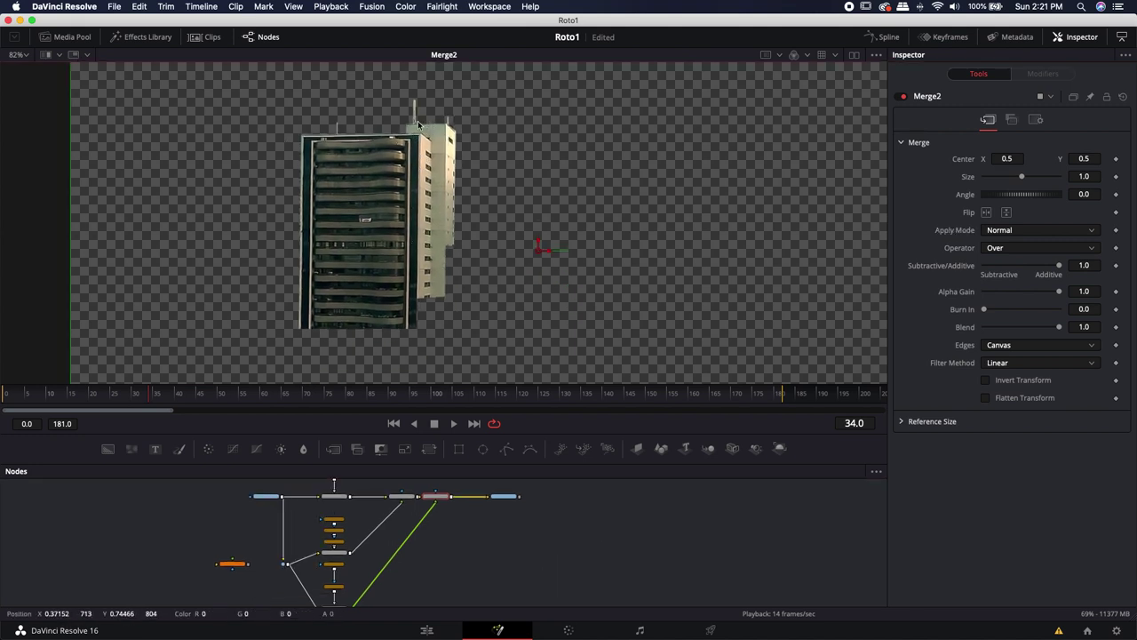
left_click(586, 393)
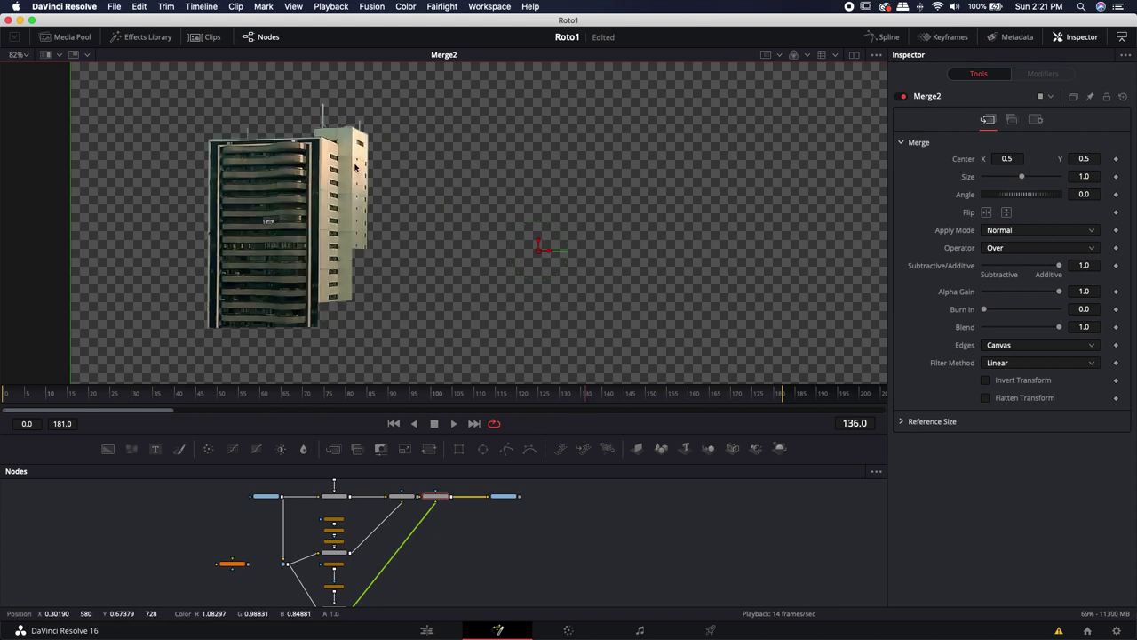
left_click(693, 395)
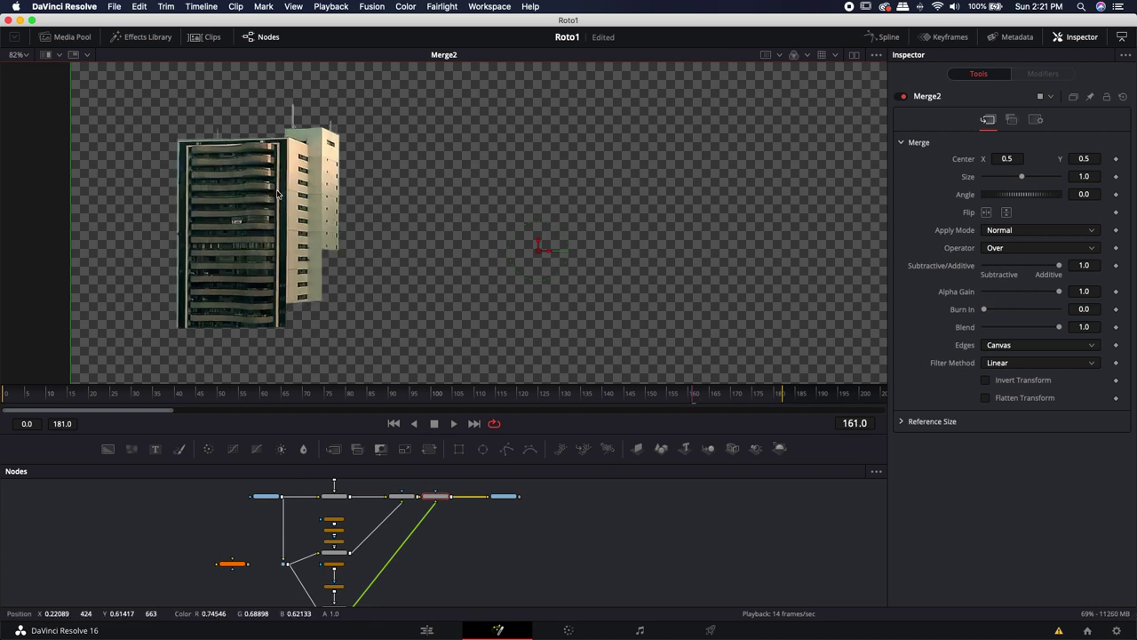
left_click_drag(495, 391, 11, 393)
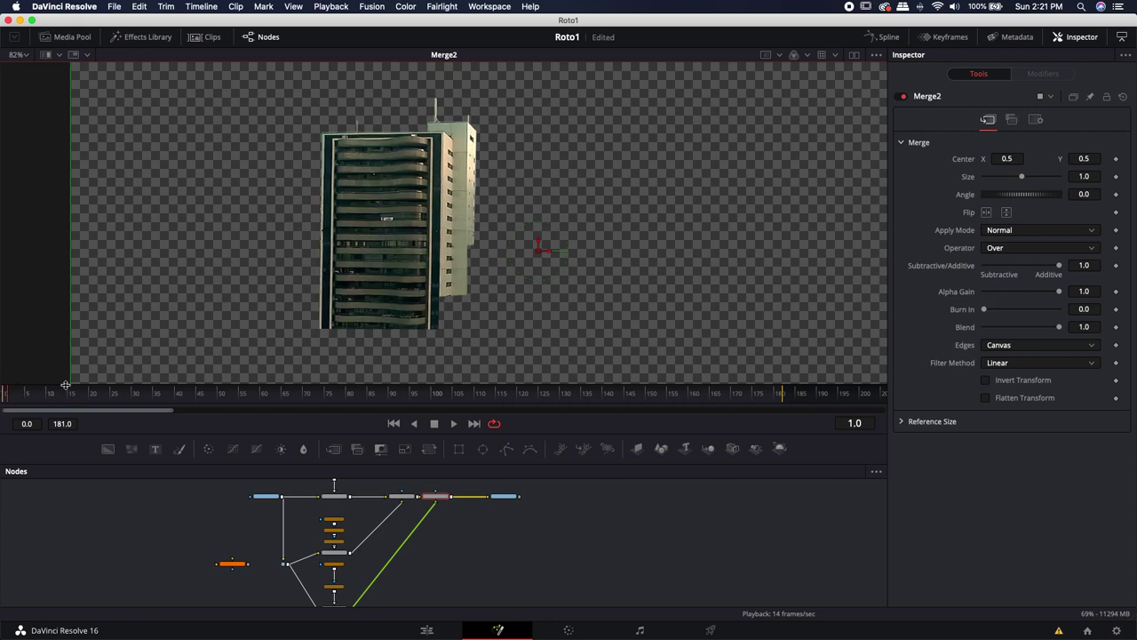
Insert a pipe router between MediaIn1 and CBRoto, and feed the existing router of the other roto branches from it.
scroll(495, 555, "down", 3)
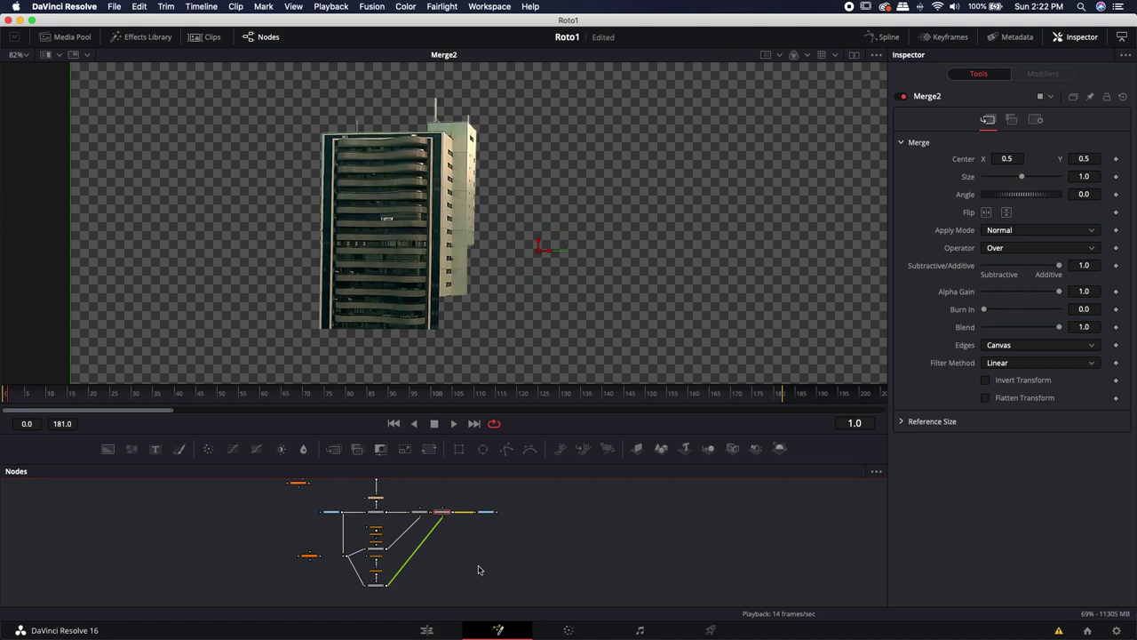
scroll(342, 522, "up", 5)
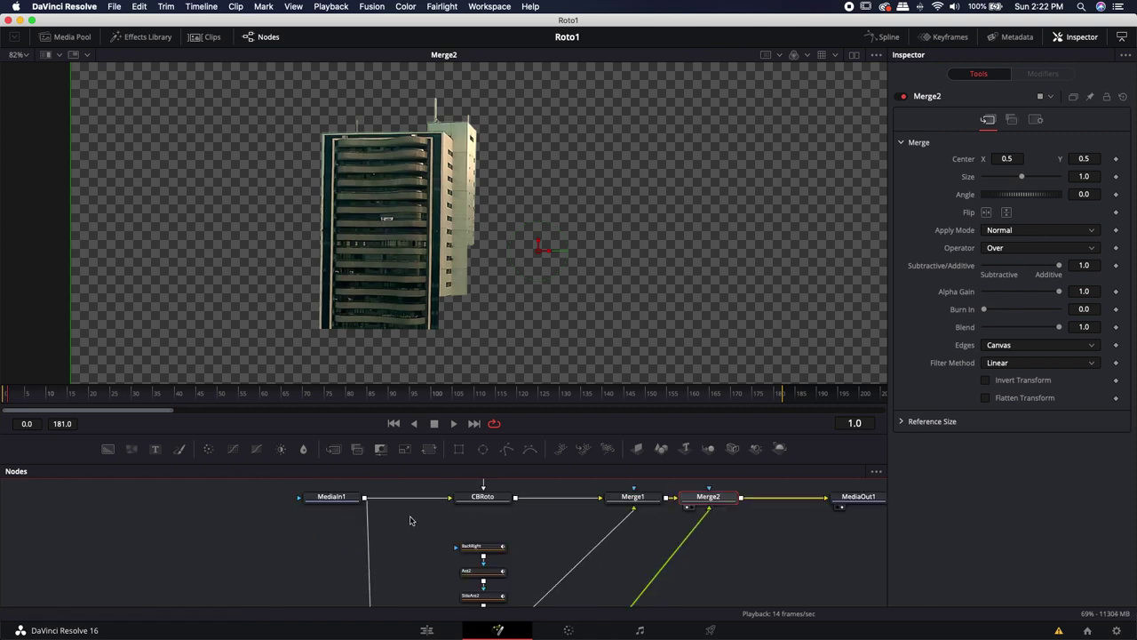
left_click_drag(409, 518, 350, 533)
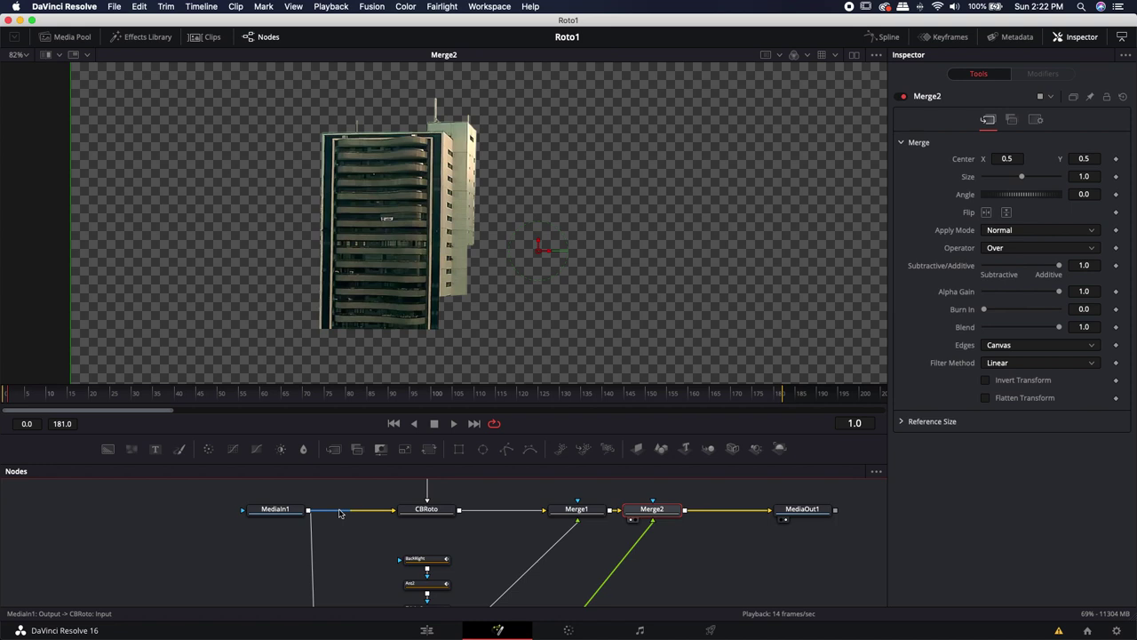
left_click(346, 513, "alt")
scroll(335, 520, "down", 3)
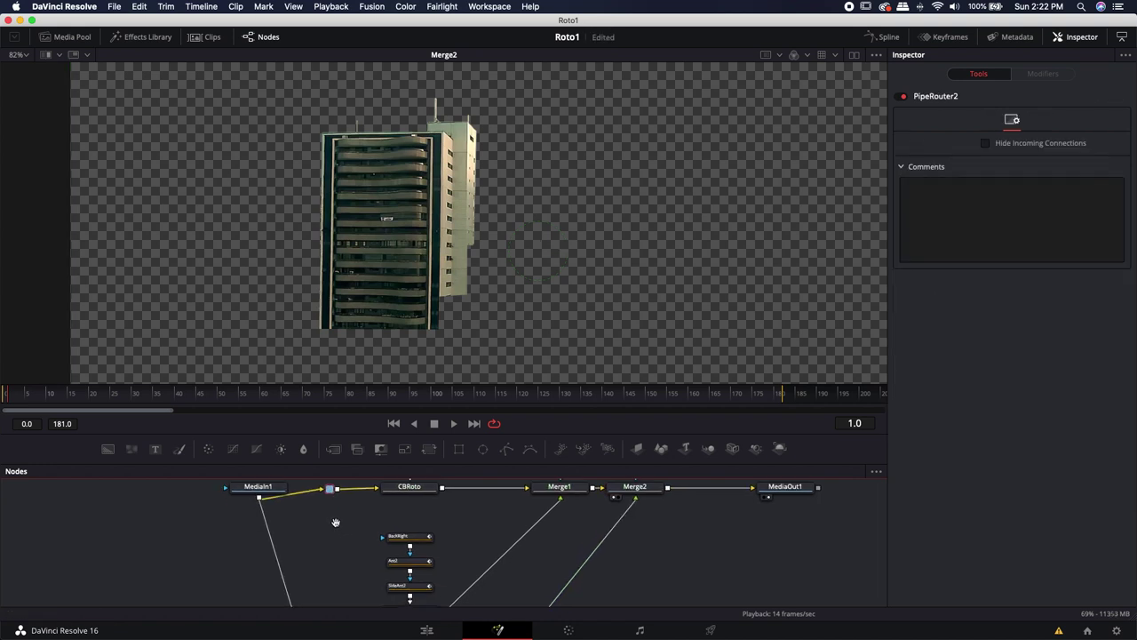
left_click(284, 546)
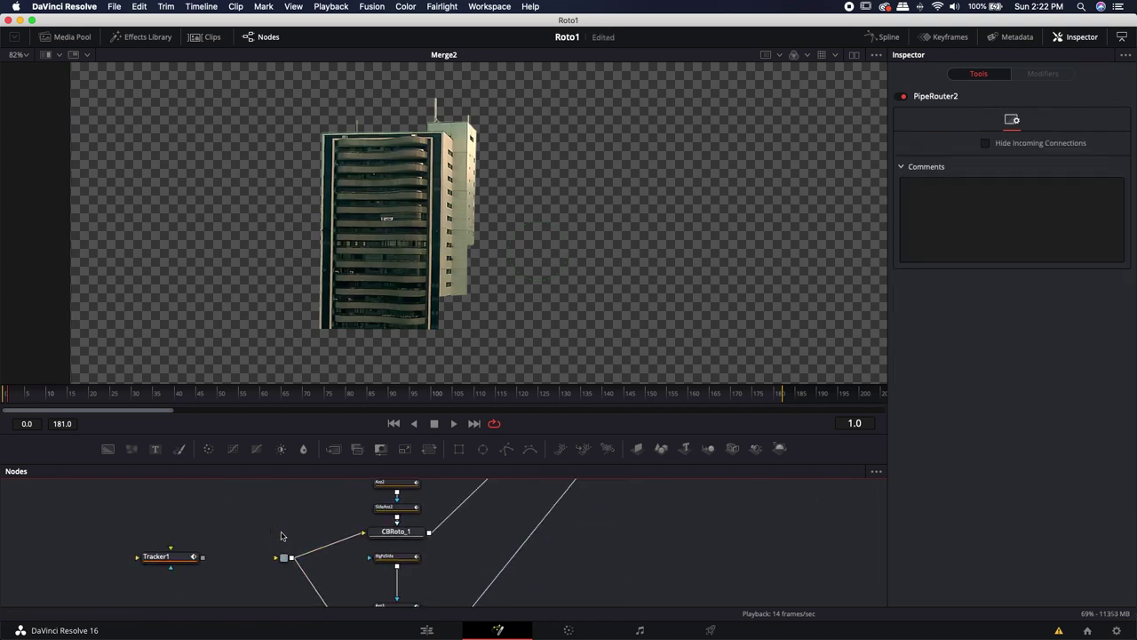
scroll(354, 591, "up", 4)
mouse_move(333, 540)
left_mouse_down()
mouse_move(332, 622)
mouse_move(294, 554)
mouse_move(294, 563)
mouse_move(329, 562)
left_mouse_up()
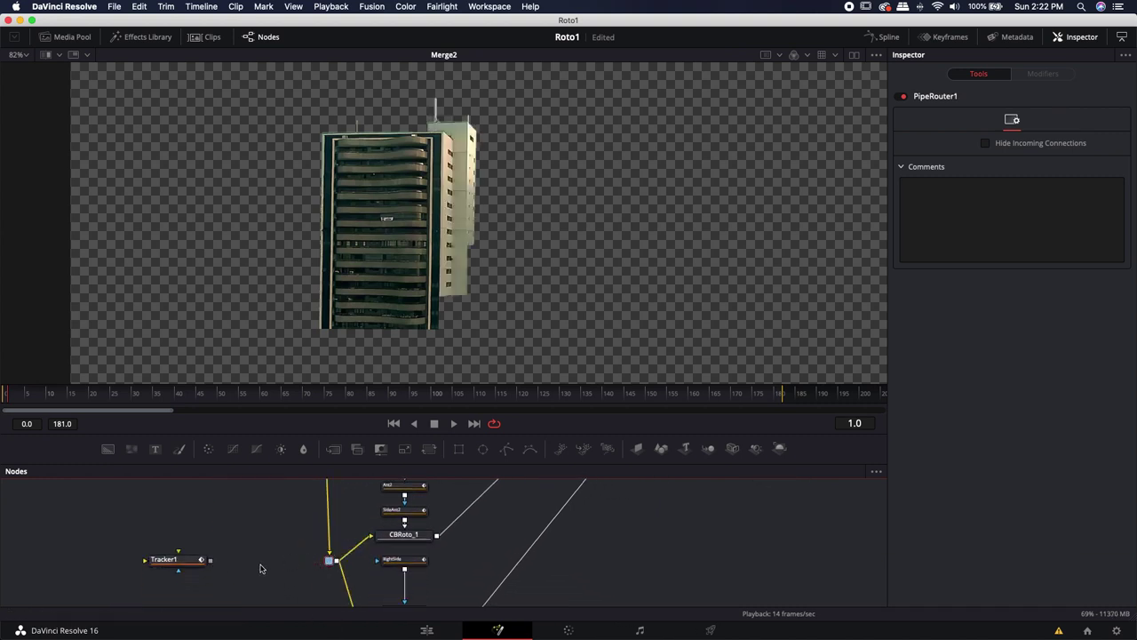
Delete the unconnected Tracker1 node and tidy the spacing of the main node chain from MediaIn1 to MediaOut1.
left_click_drag(184, 549, 211, 583)
key("Delete")
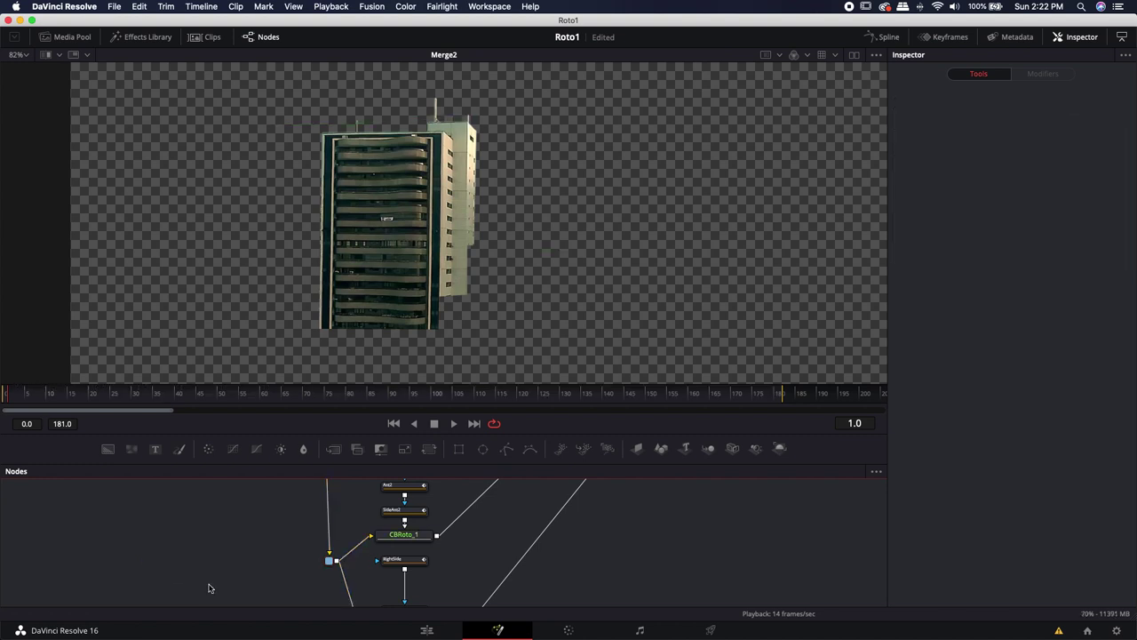
scroll(307, 542, "down", 3)
scroll(310, 541, "up", 3)
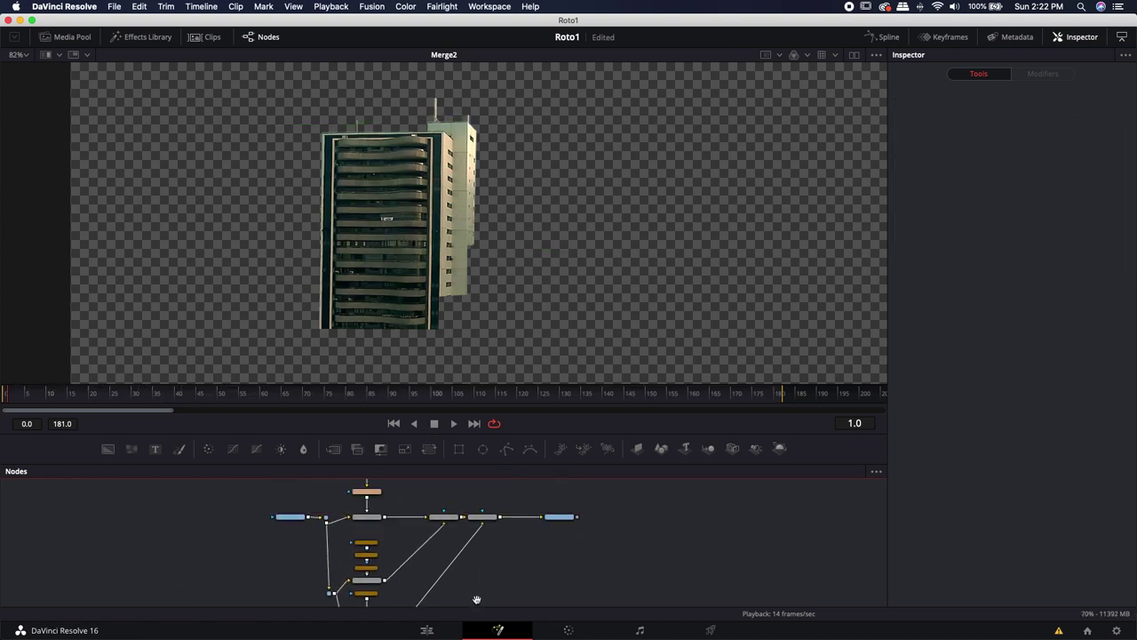
left_click(497, 533)
scroll(502, 559, "up", 3)
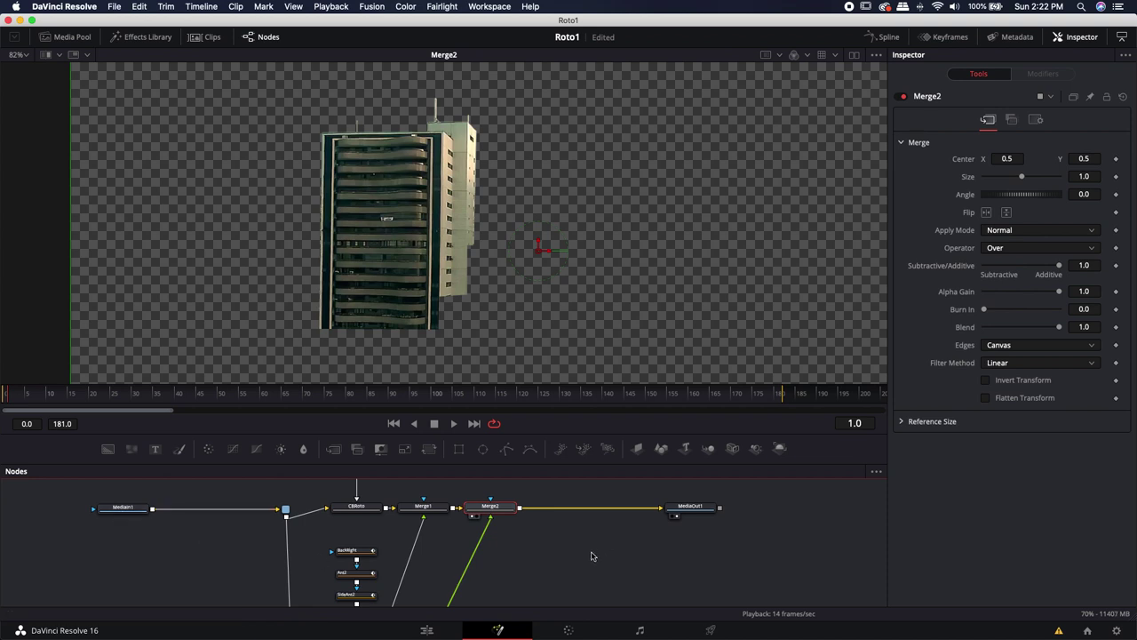
Add a Merge node between Merge2 and MediaOut1, with MediaIn1 as its background and the Merge2 cut-out as its foreground.
left_click_drag(592, 556, 525, 554)
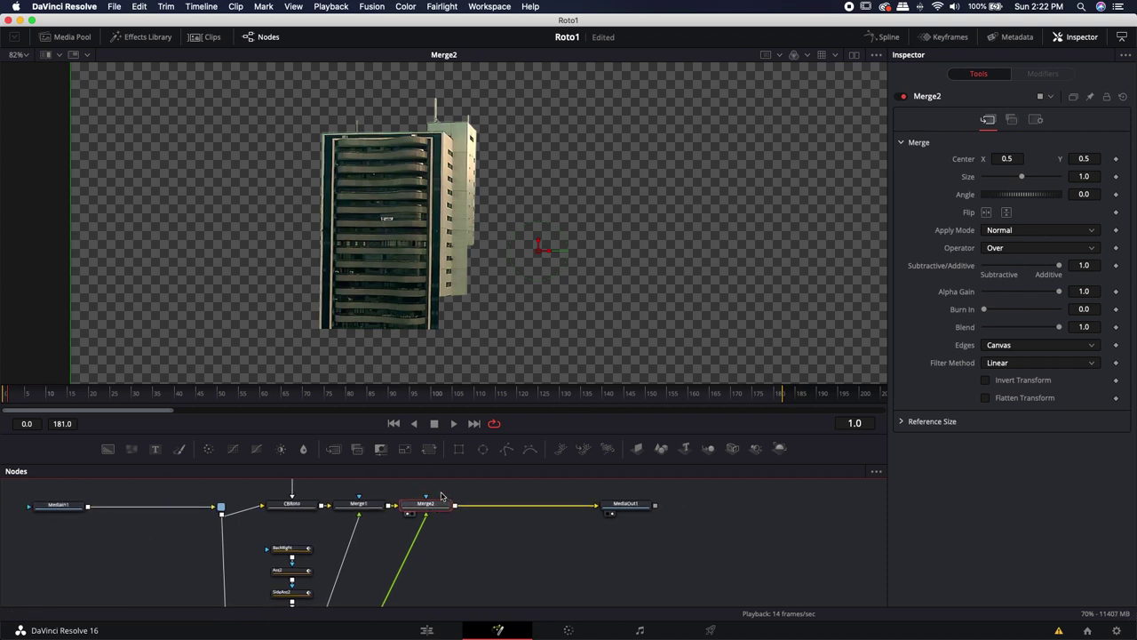
left_click(334, 450)
left_click_drag(495, 507, 526, 507)
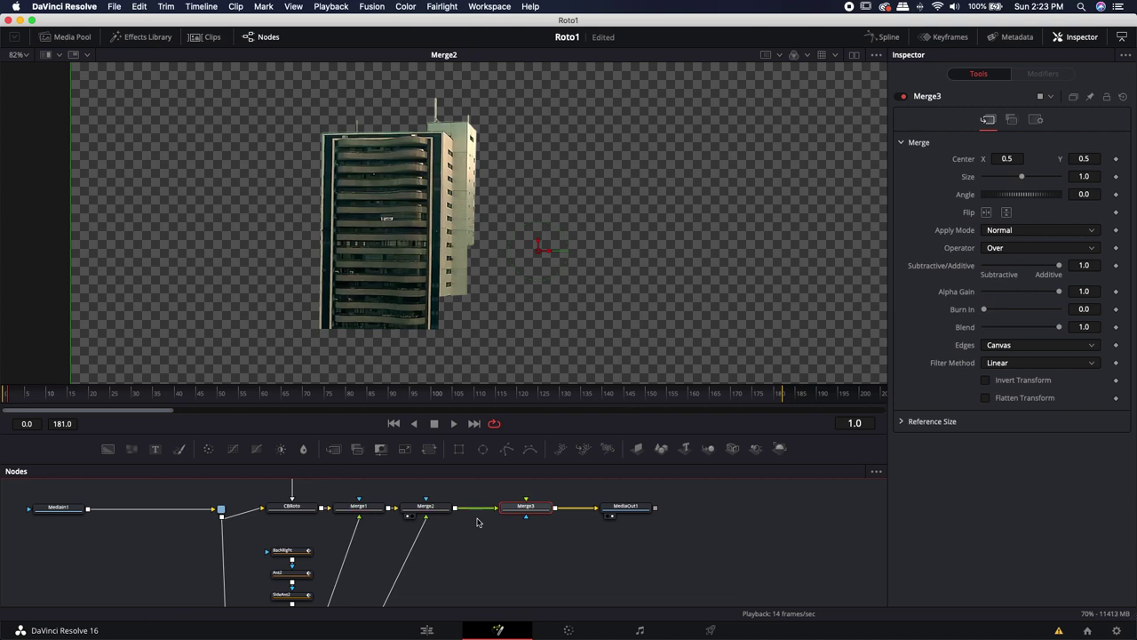
scroll(477, 523, "up", 1)
left_click_drag(87, 521, 530, 513)
scroll(542, 546, "up", 3)
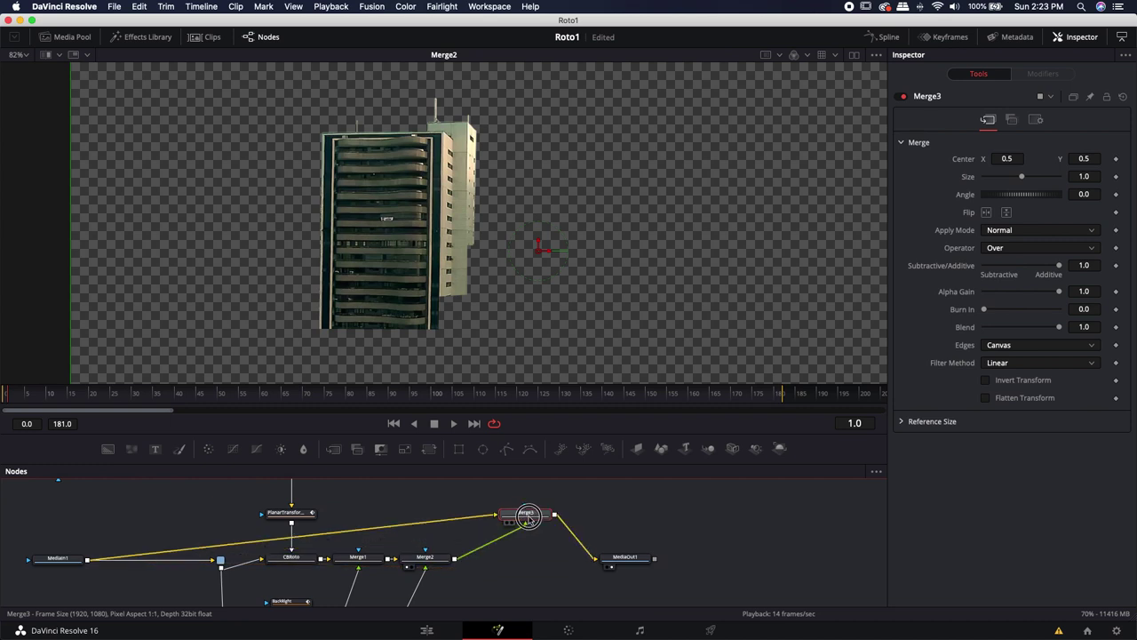
Route the MediaIn1 background connection above the node chain through two pipe routers, and align Merge3 between Merge2 and MediaOut1.
left_click(236, 546, "alt")
left_click_drag(236, 546, 93, 492)
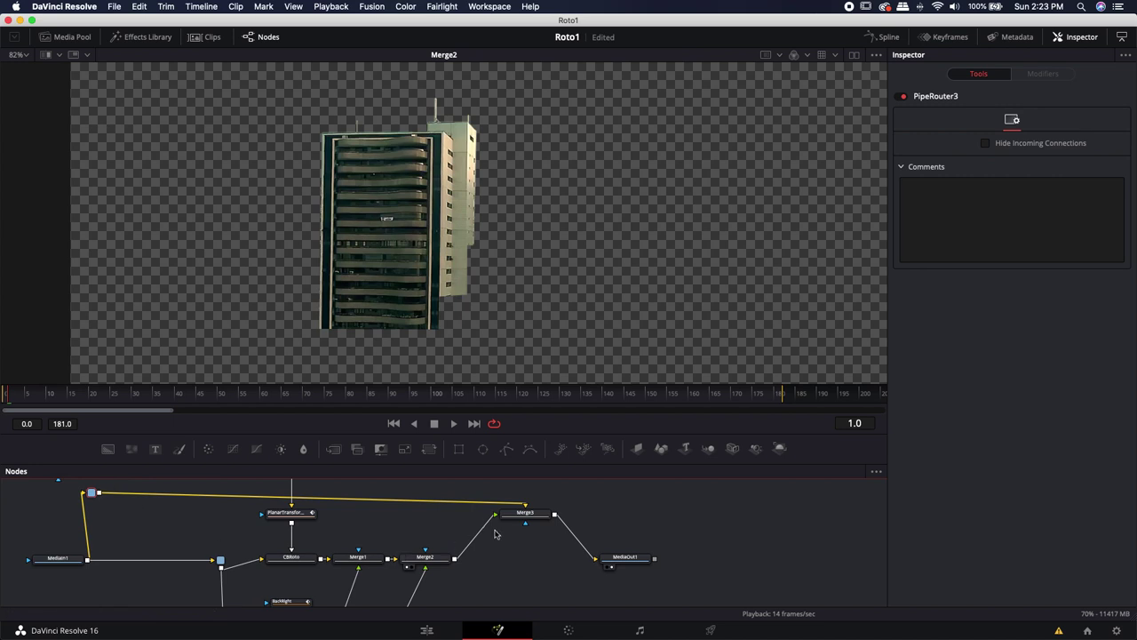
left_click_drag(527, 514, 542, 553)
left_click(408, 507, "alt")
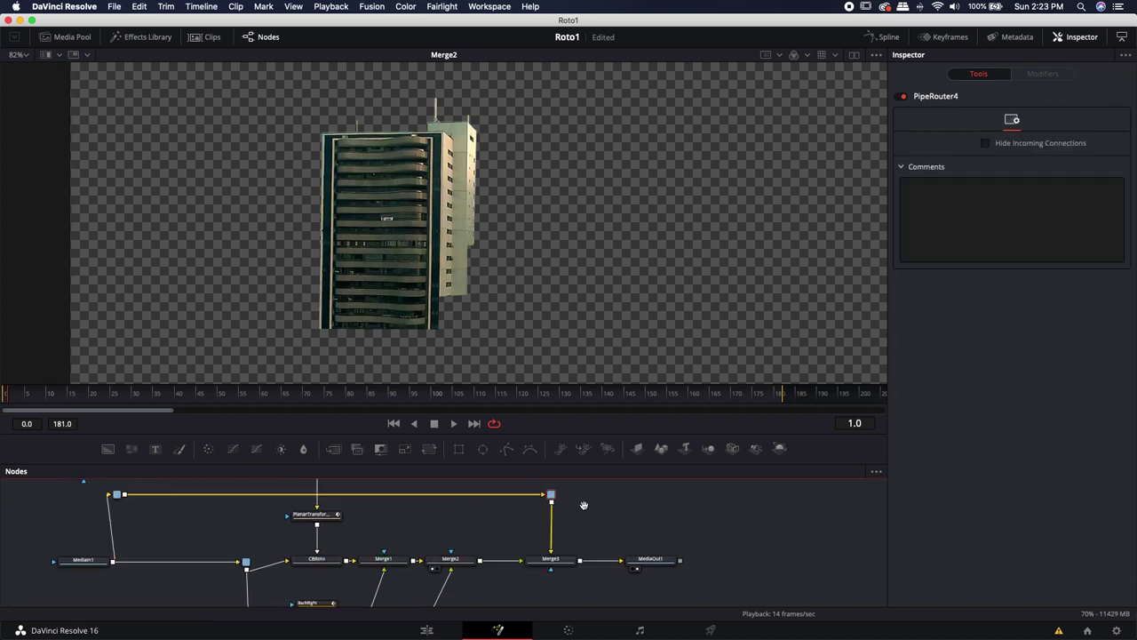
left_click_drag(584, 507, 566, 507)
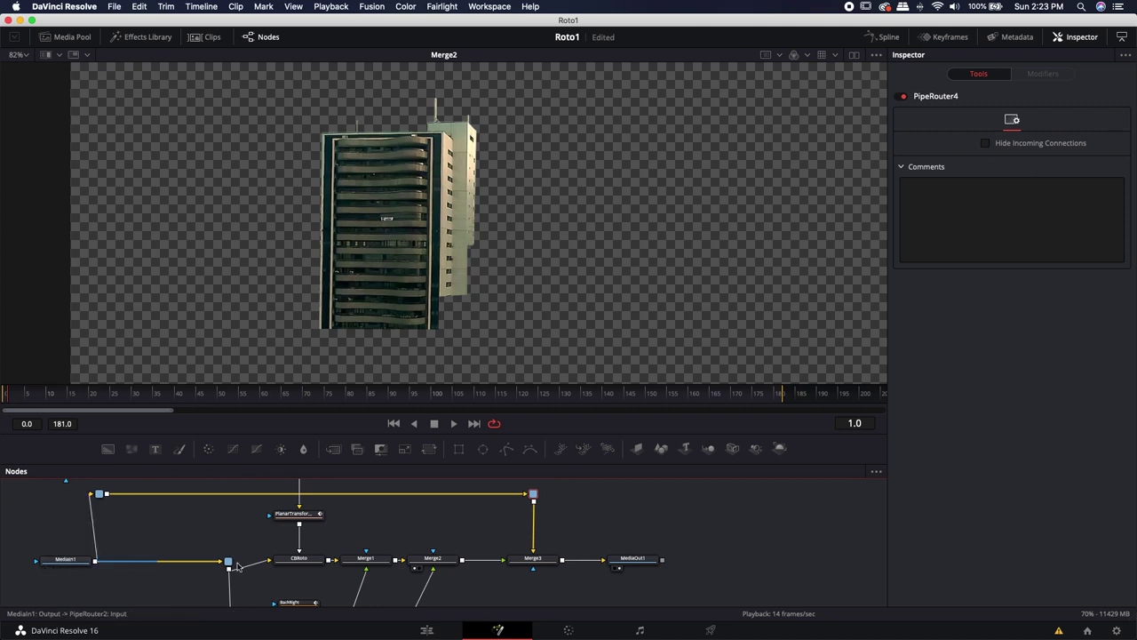
Show Merge3's output in the viewer with the whole frame visible.
left_click_drag(531, 565, 490, 310)
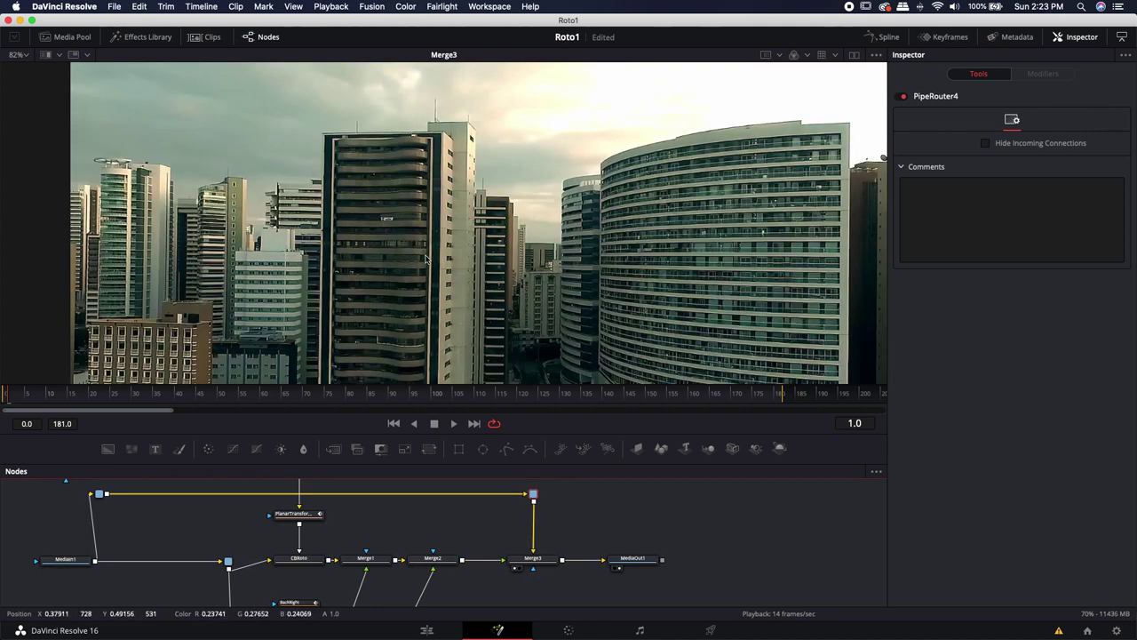
scroll(490, 279, "down", 5)
left_click_drag(489, 278, 452, 264)
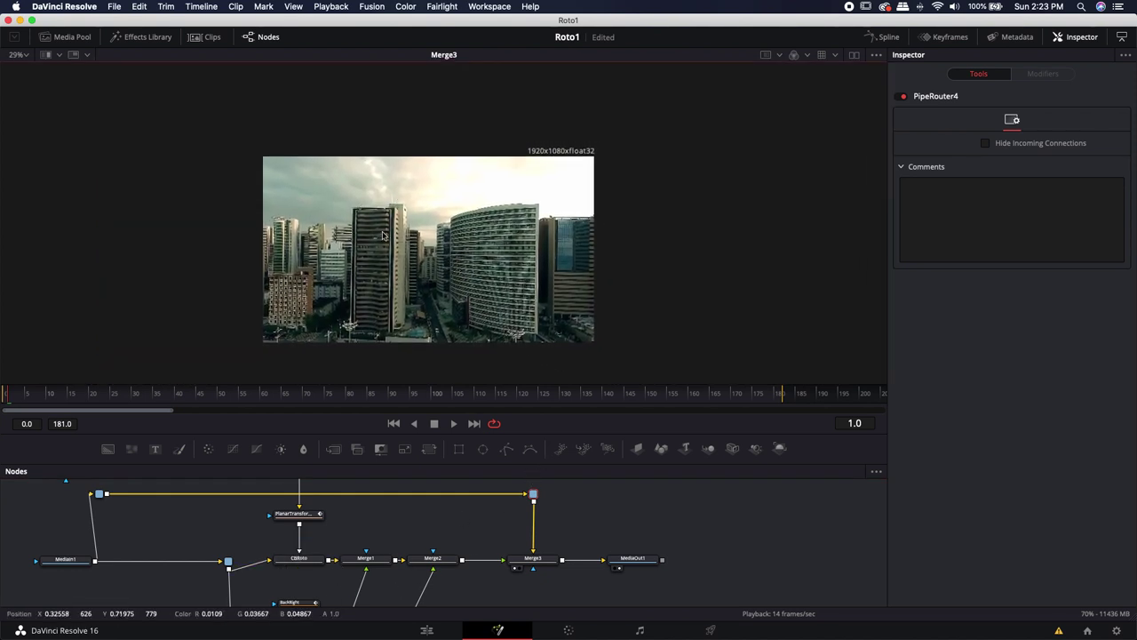
Add a Text node to the node tree beside the pipe router above Merge3.
scroll(439, 553, "up", 2)
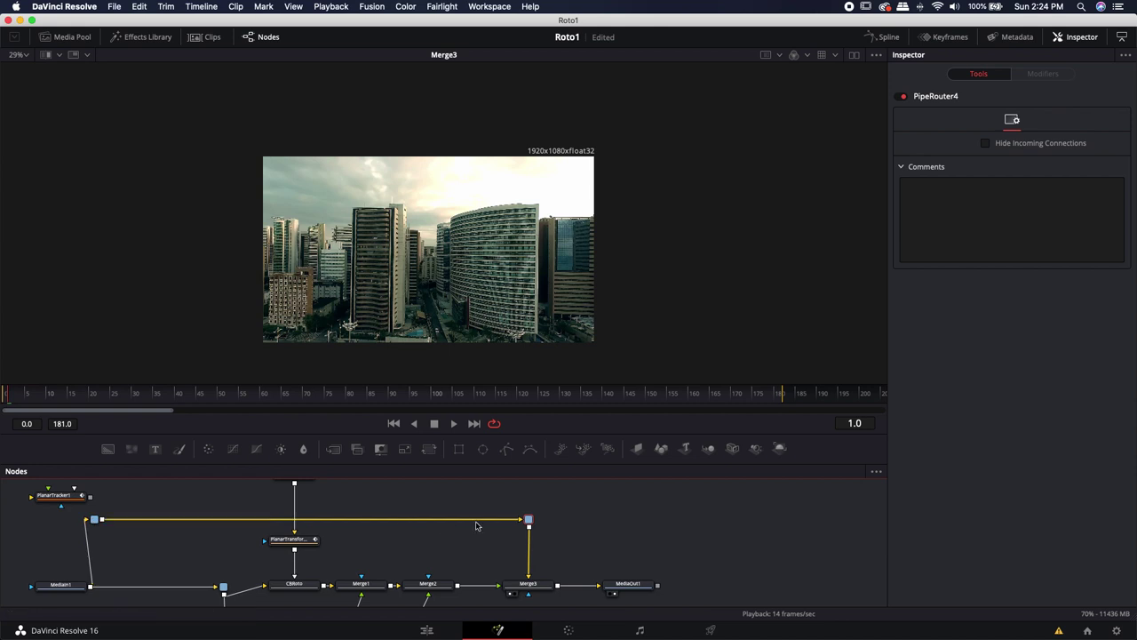
left_click(425, 505)
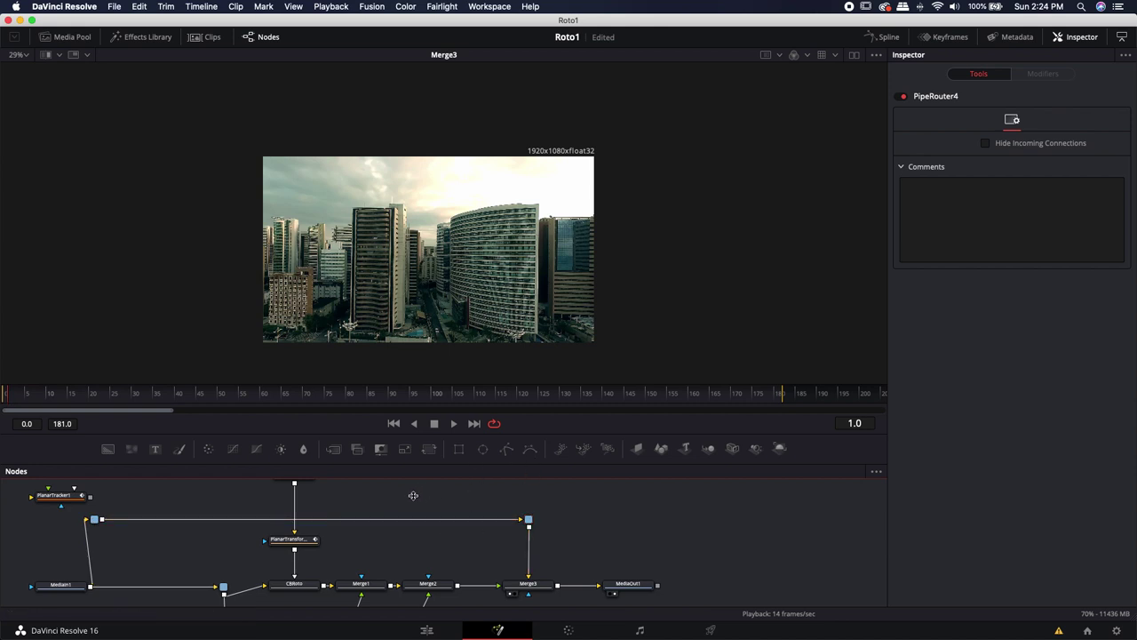
left_click(156, 451)
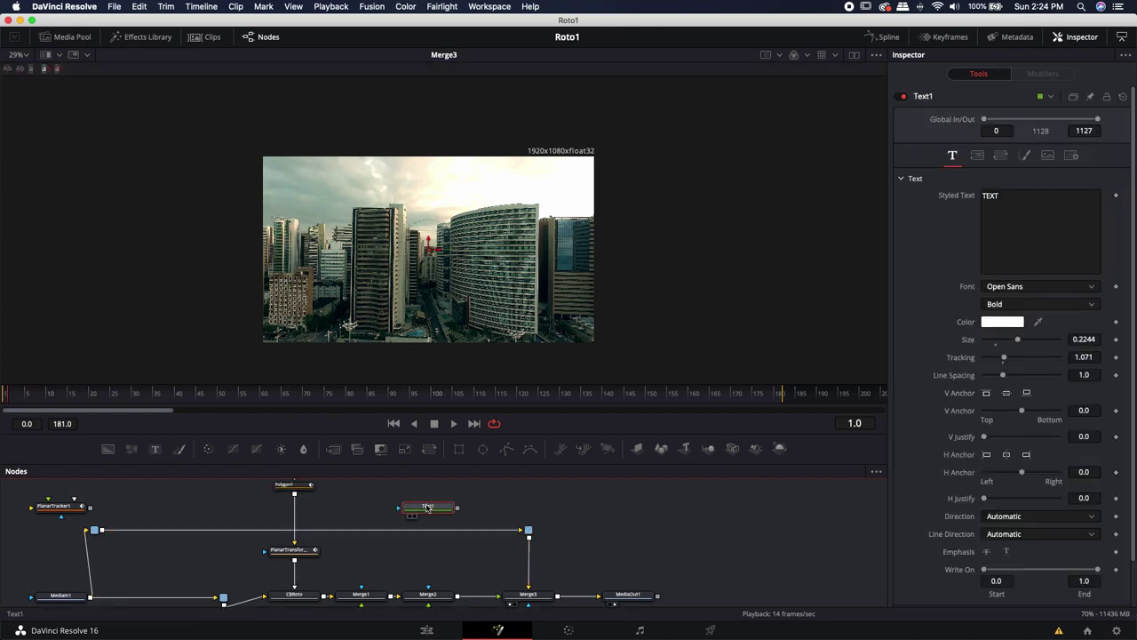
left_click_drag(427, 508, 484, 537)
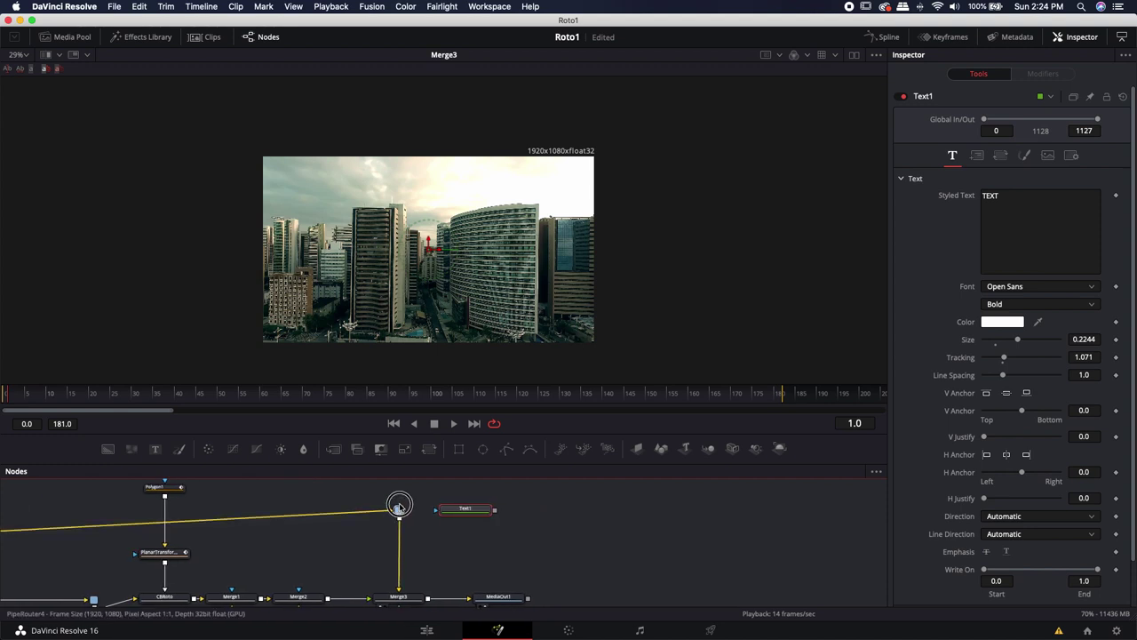
Merge Text1 over the original clip between the upper pipe router and Merge3, and line Text1 up beside the new merge.
left_click(399, 512)
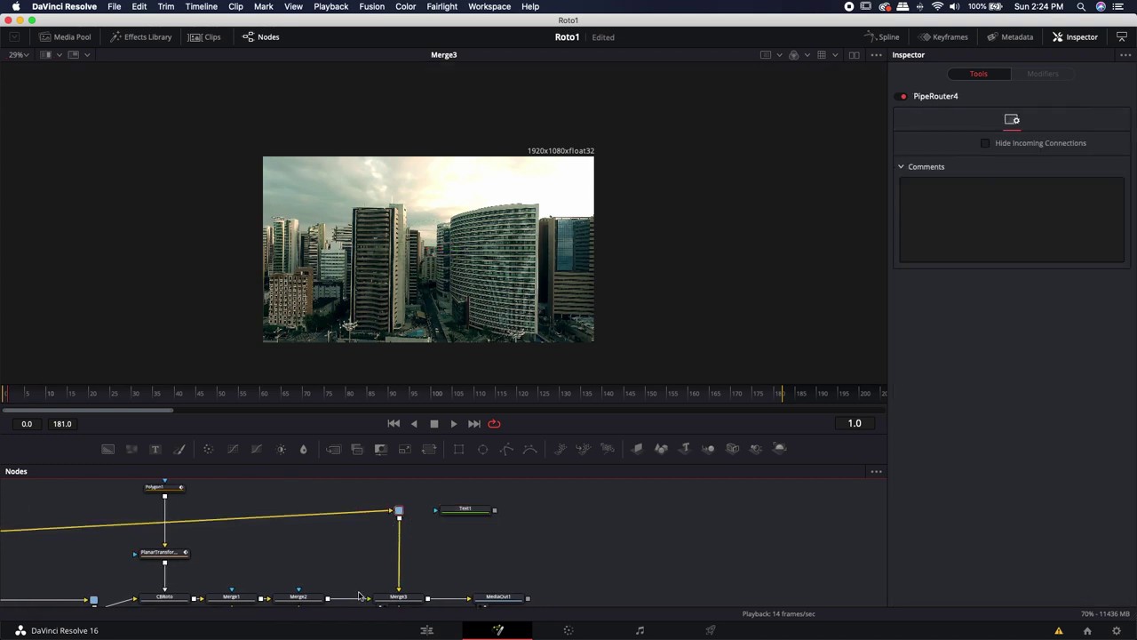
left_click_drag(494, 516, 396, 540)
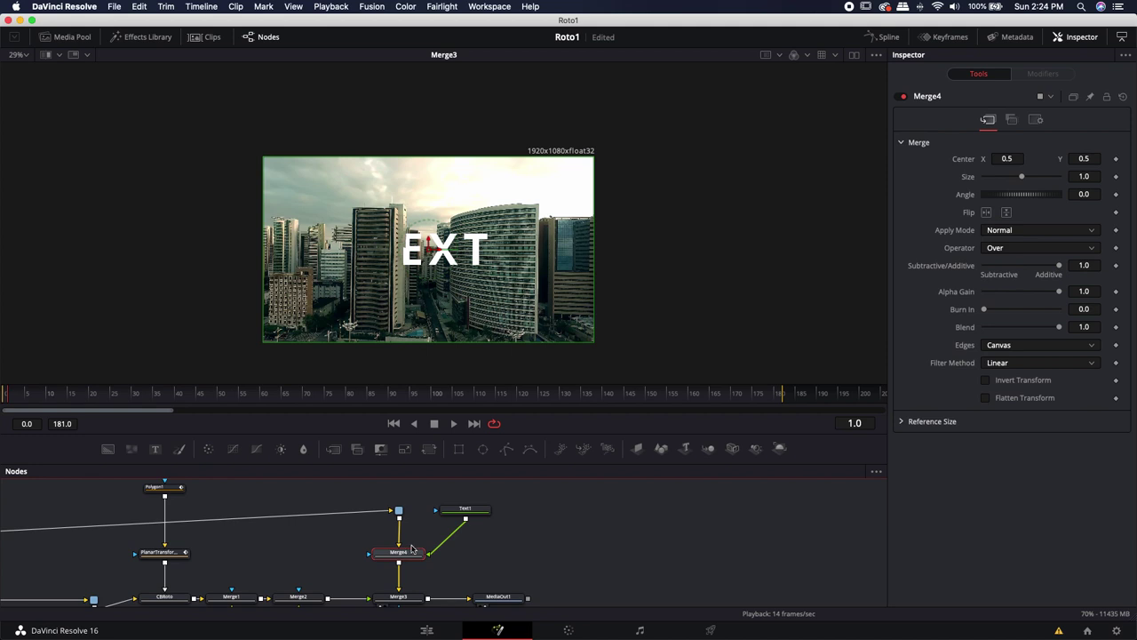
left_click_drag(466, 508, 502, 549)
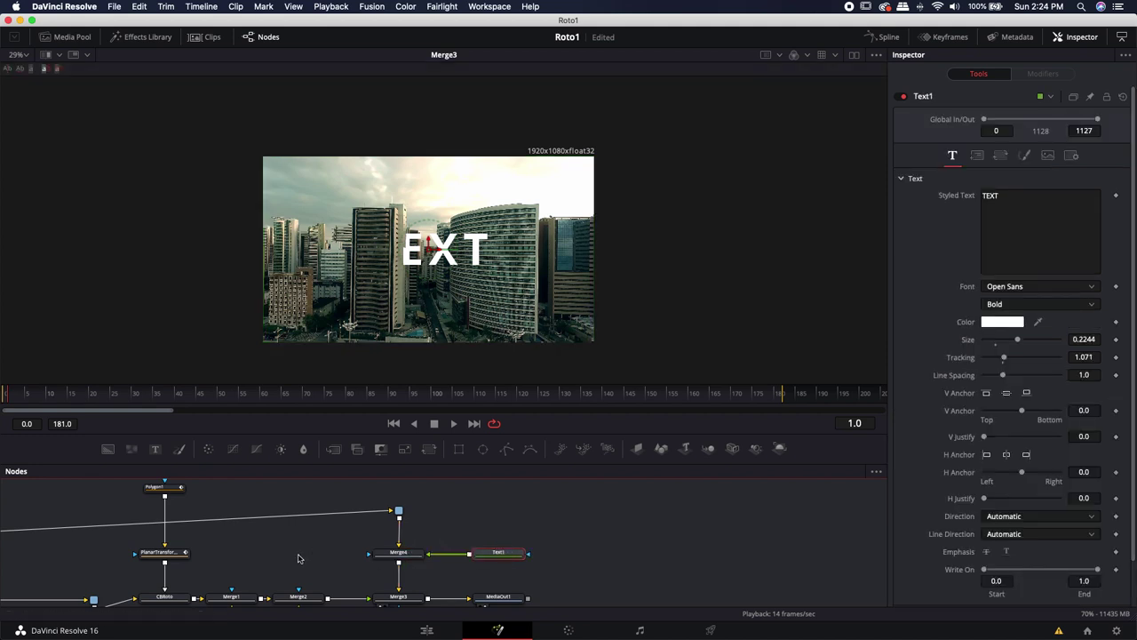
Move the text up behind the roof of the cut-out tower, enlarge it to size 0.2677 and change its wording to ROTO.
left_click_drag(299, 555, 415, 535)
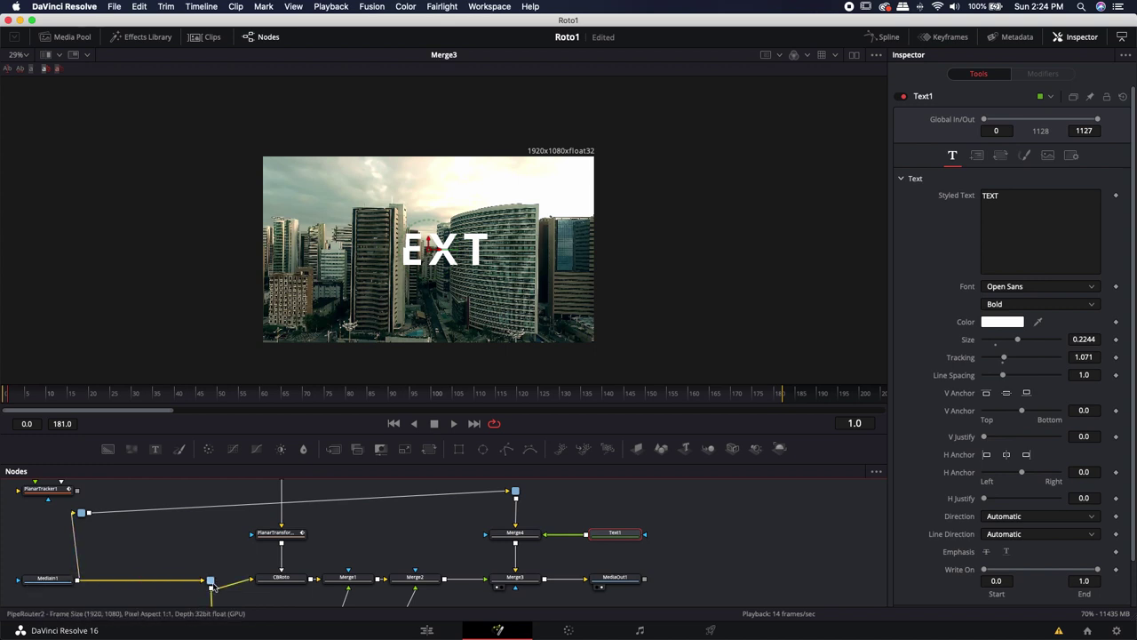
scroll(388, 554, "right", 3)
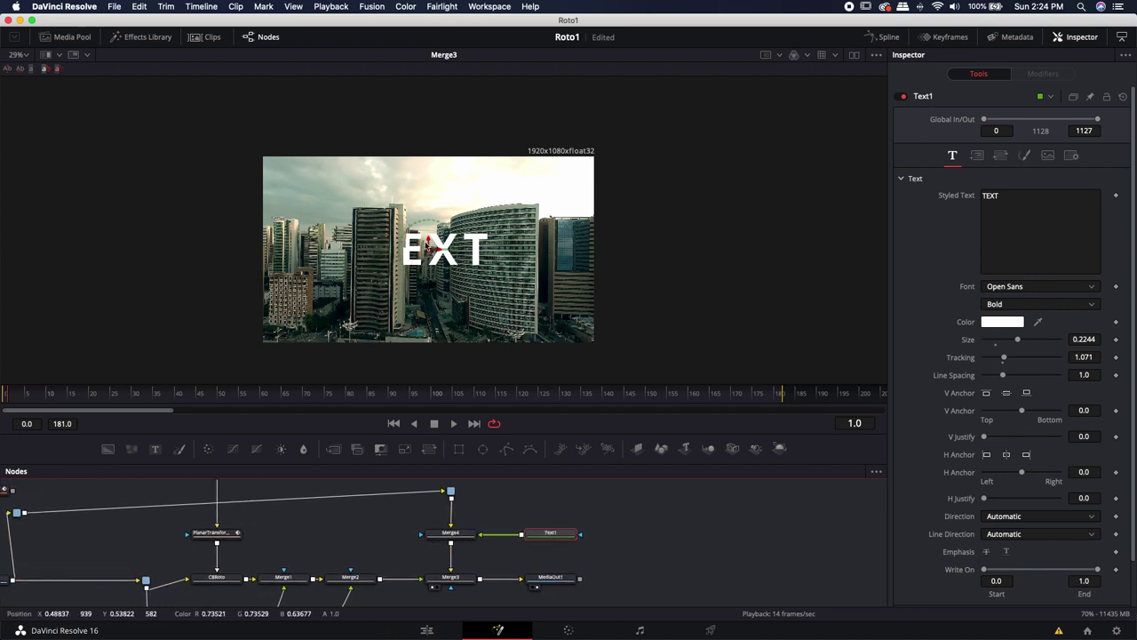
left_click_drag(426, 248, 384, 207)
left_click_drag(1018, 339, 1027, 340)
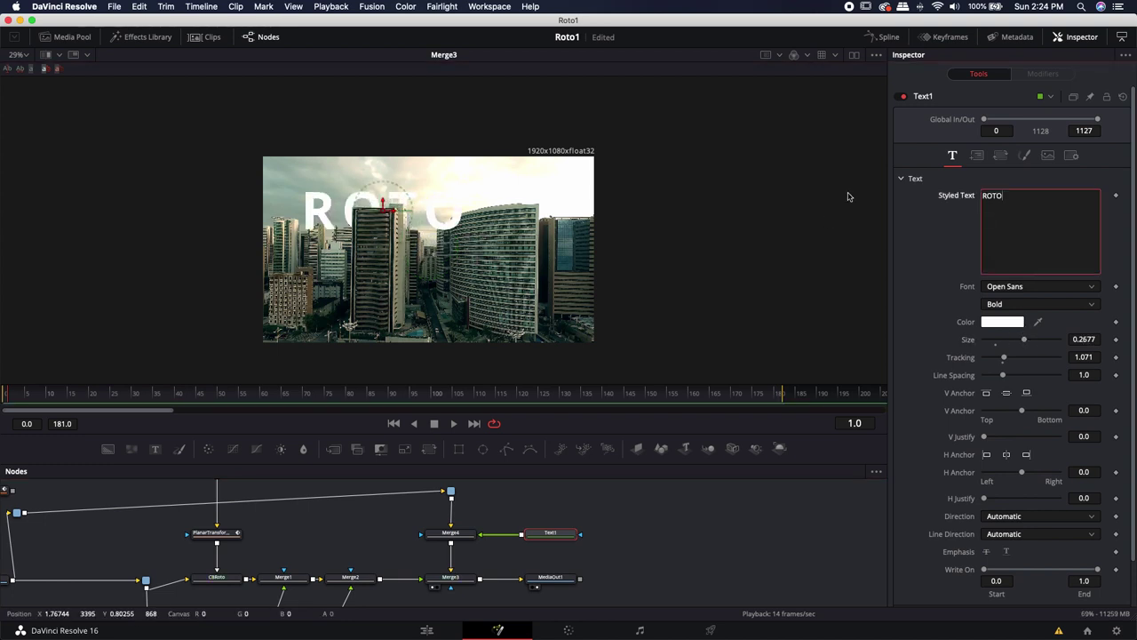